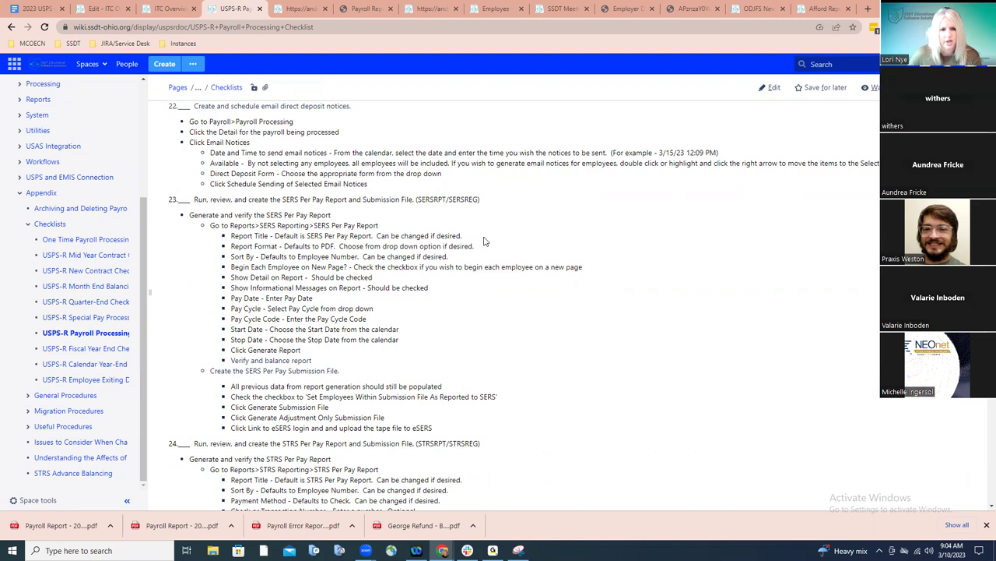
# - Switch from the payroll checklist to the USPS application, keep the session alive, and open the SERS Per Pay Report options
pyautogui.scroll(-1, 483, 241)
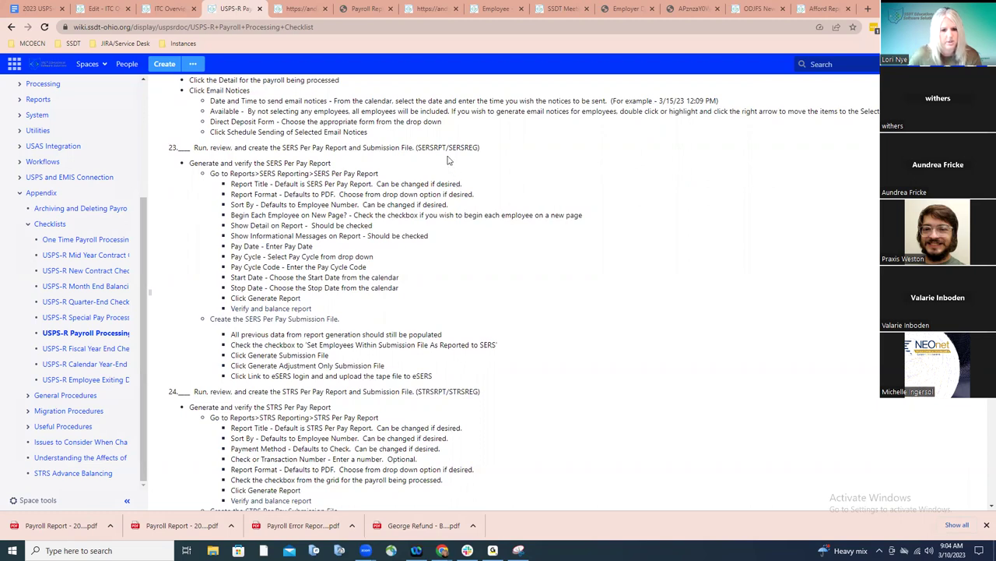
pyautogui.click(297, 10)
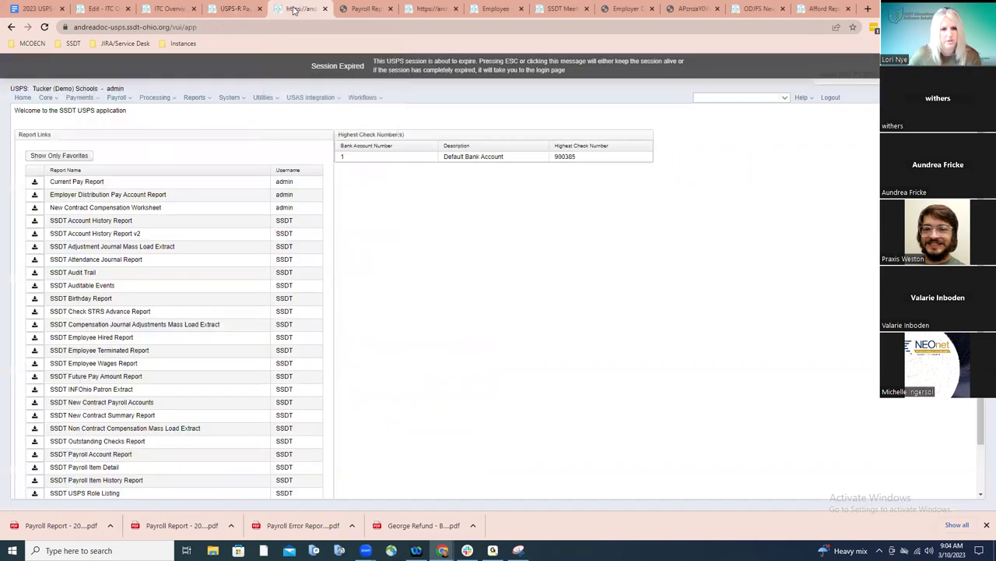
pyautogui.press('Escape')
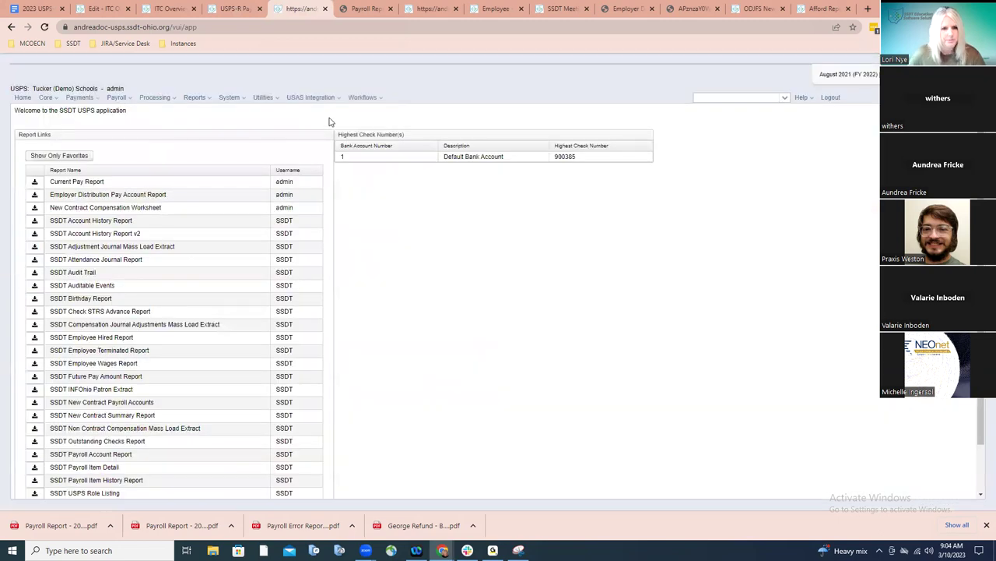
pyautogui.click(202, 102)
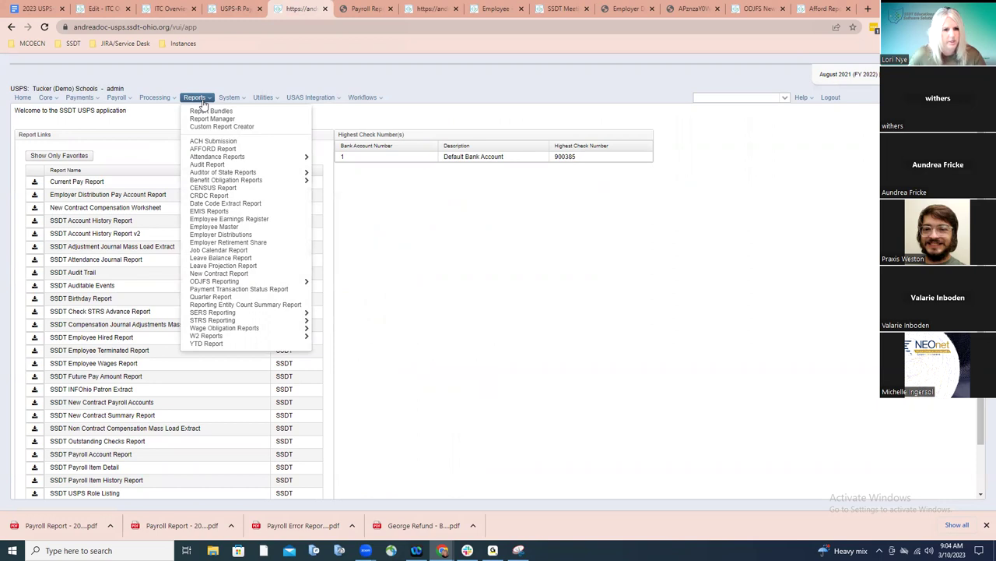
pyautogui.moveTo(250, 321)
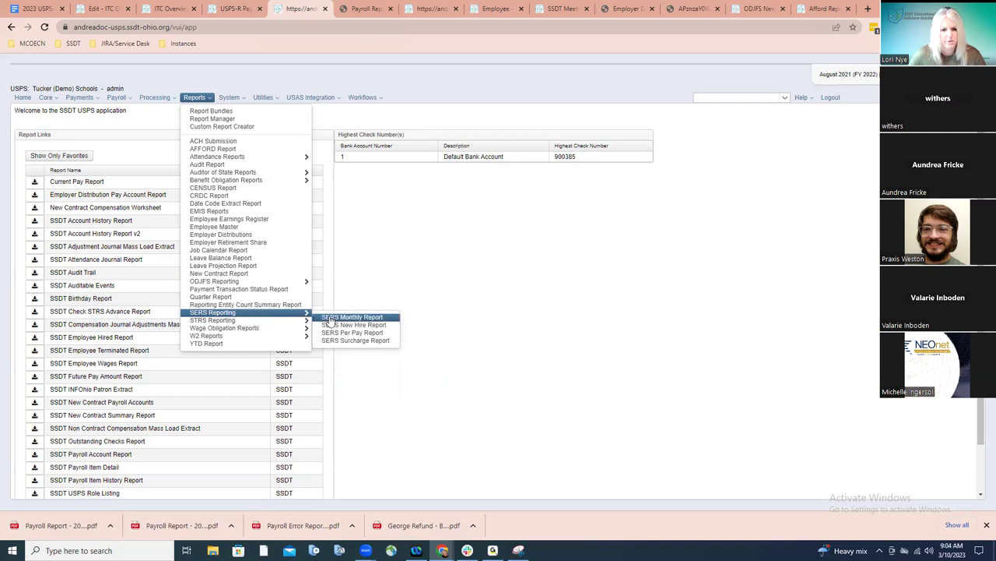
pyautogui.click(332, 335)
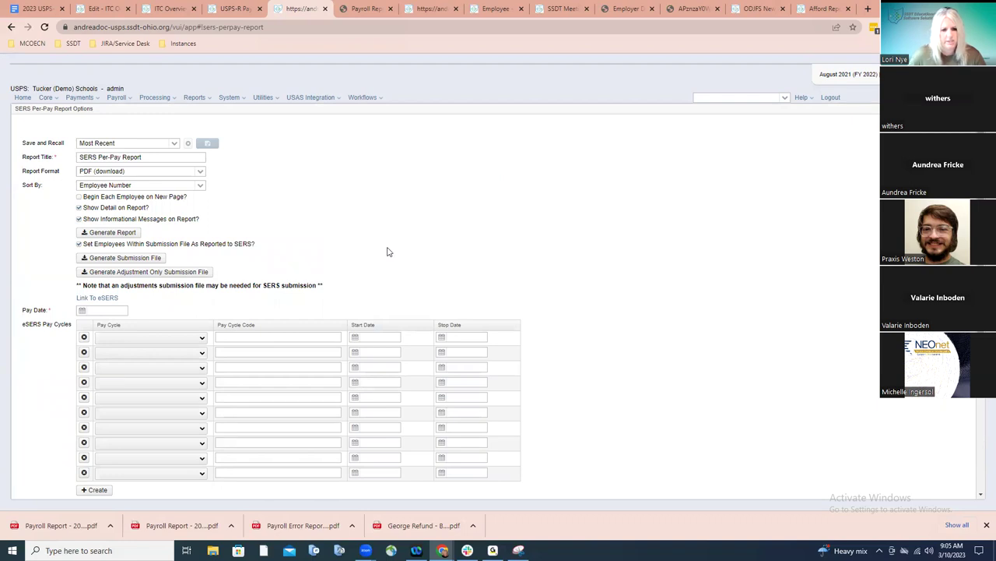
# - Examine the SERS Per-Pay Report options, including the historical payrolls and the available Sort By choices
pyautogui.scroll(-1, 389, 251)
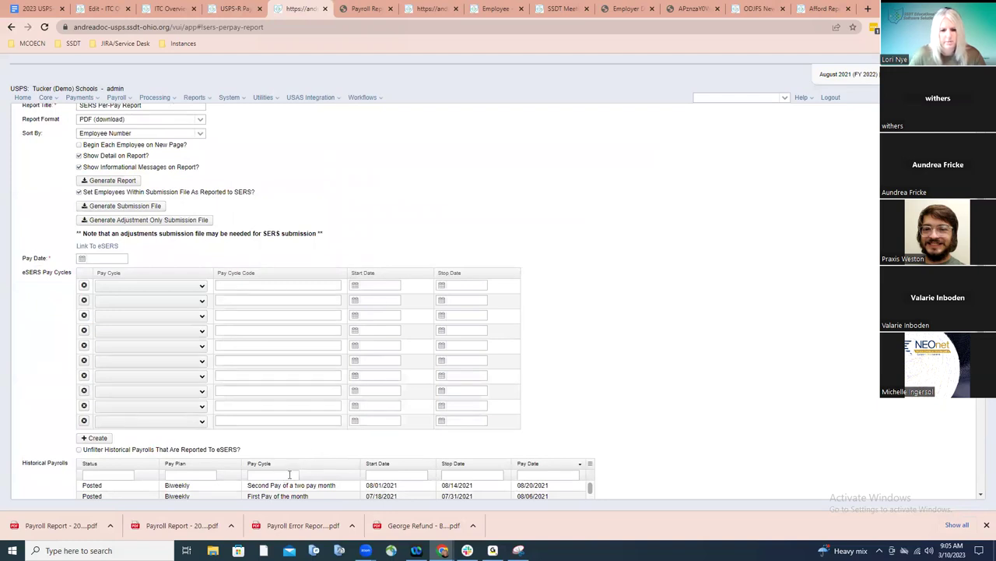
pyautogui.scroll(-1, 292, 471)
pyautogui.scroll(-2, 293, 471)
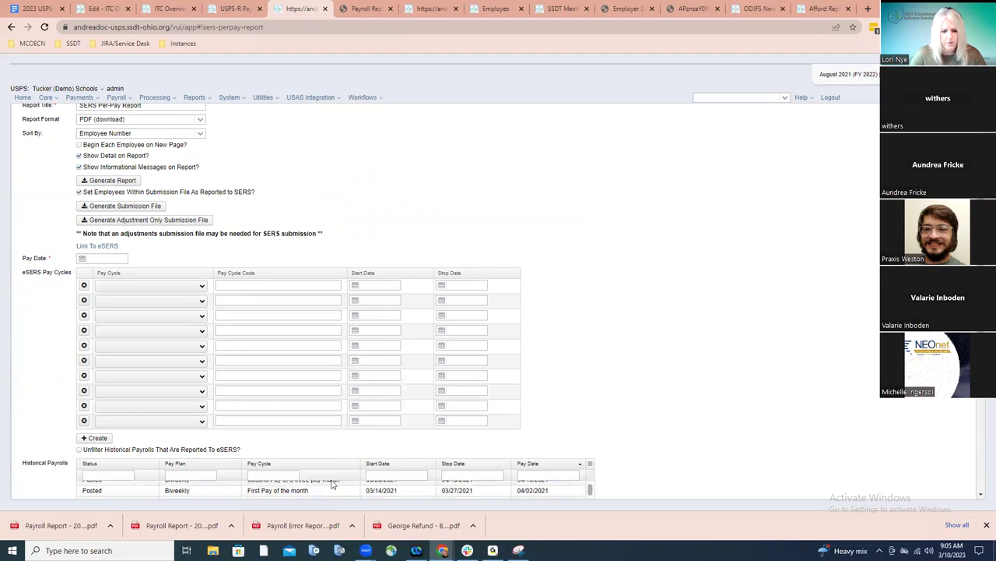
pyautogui.scroll(3, 369, 467)
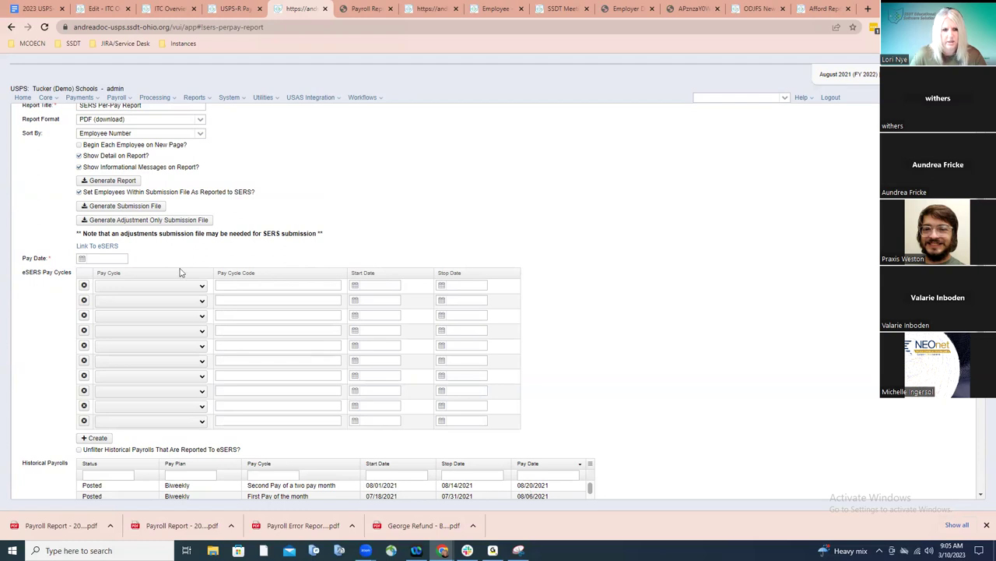
pyautogui.scroll(1, 176, 245)
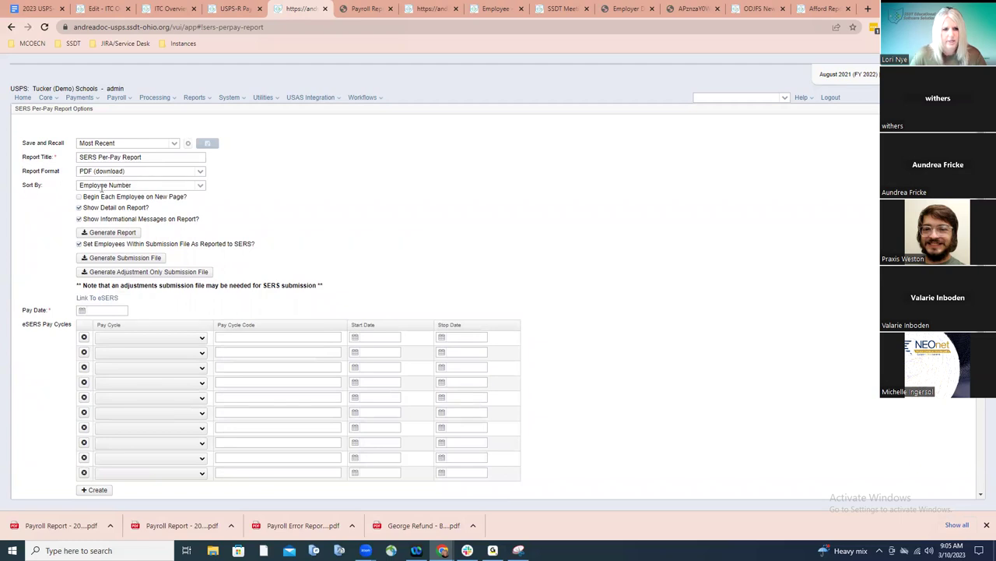
pyautogui.click(199, 187)
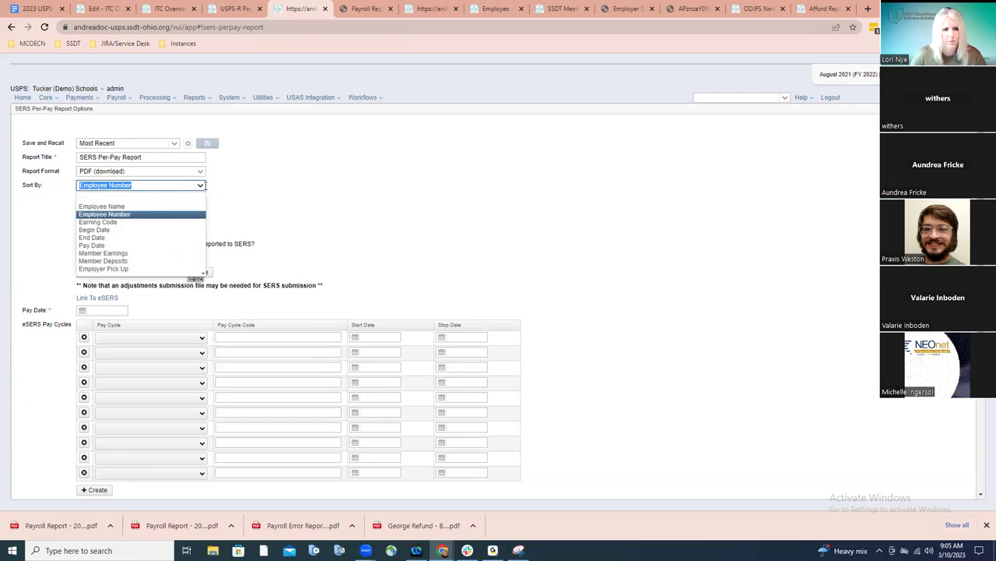
pyautogui.click(224, 192)
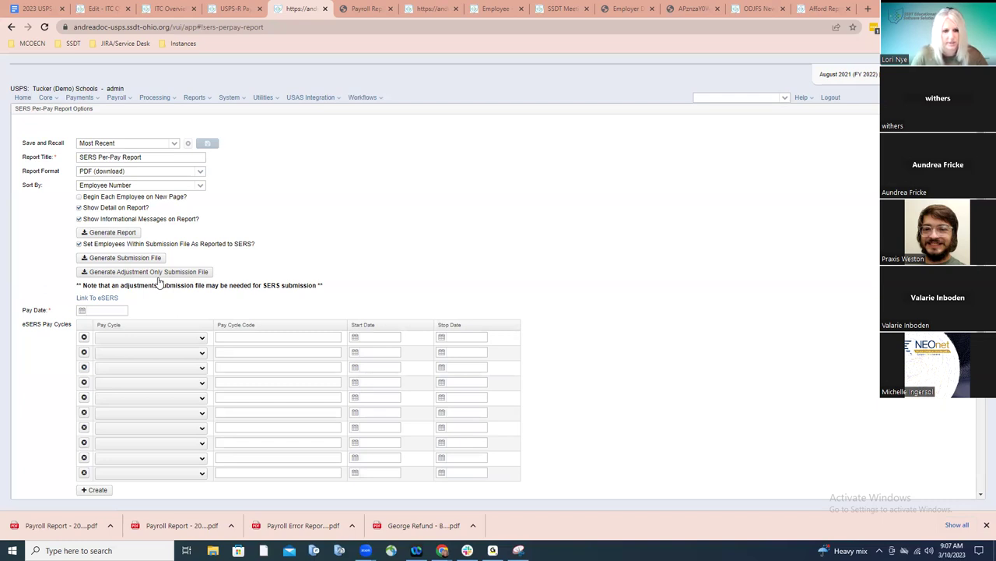
# - Set the SERS Per-Pay Report's pay date to 08/20/2021
pyautogui.scroll(-1, 159, 284)
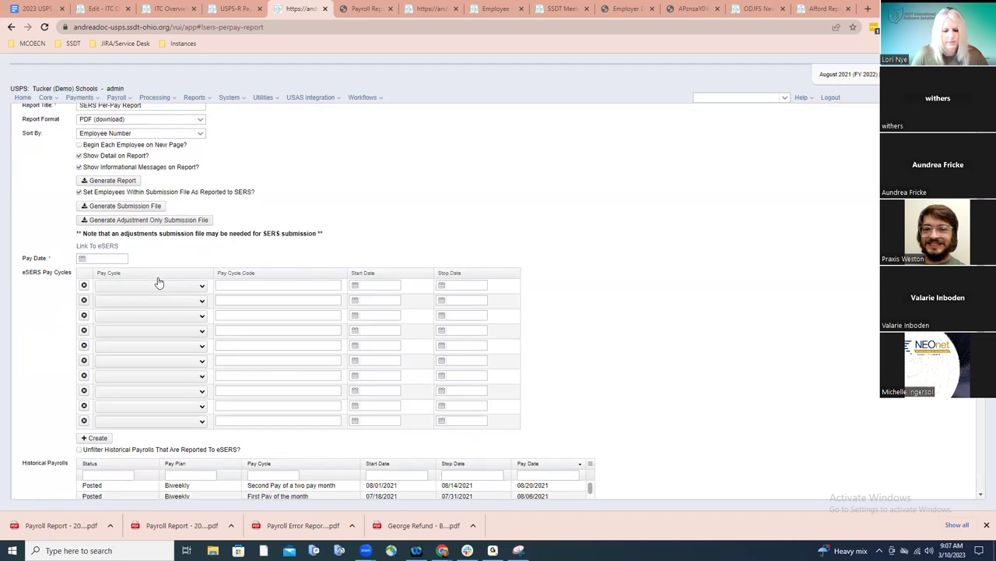
pyautogui.click(82, 260)
pyautogui.write('08/')
pyautogui.write('20/2021')
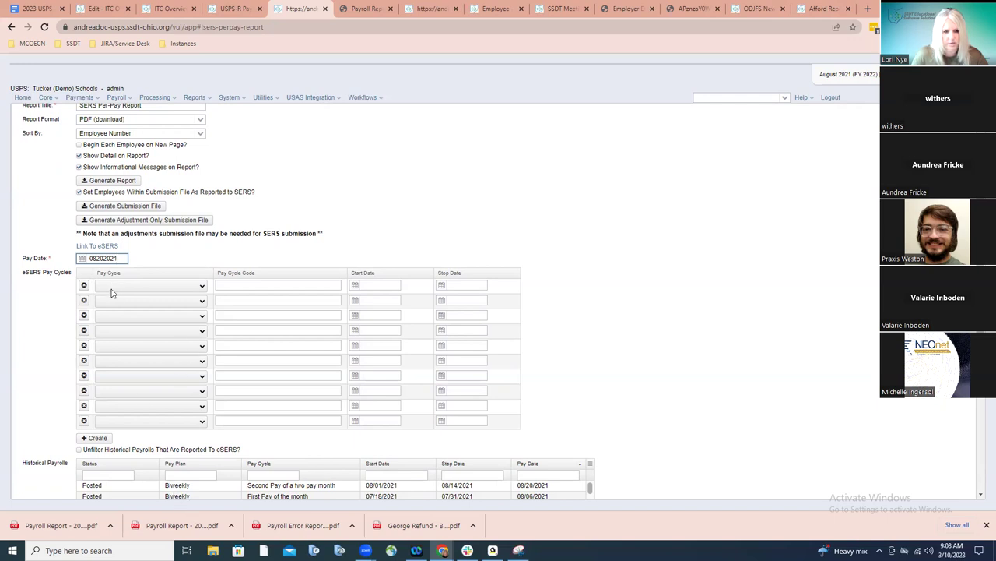
# - Fill the first eSERS pay cycle row with BWK - Biweekly, pay cycle code 0001, start date 8/1/21 and stop date 8/14/21
pyautogui.click(200, 288)
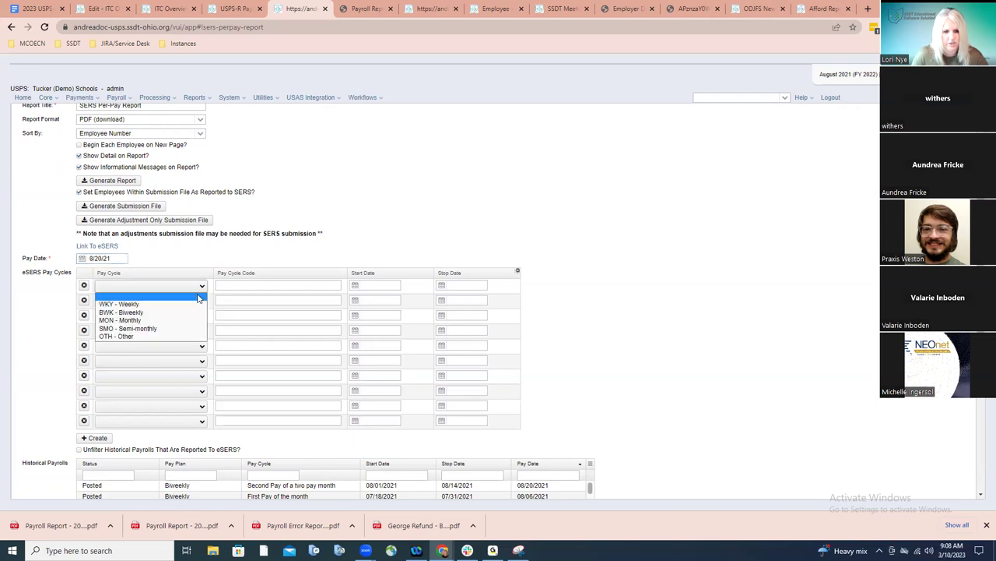
pyautogui.click(189, 312)
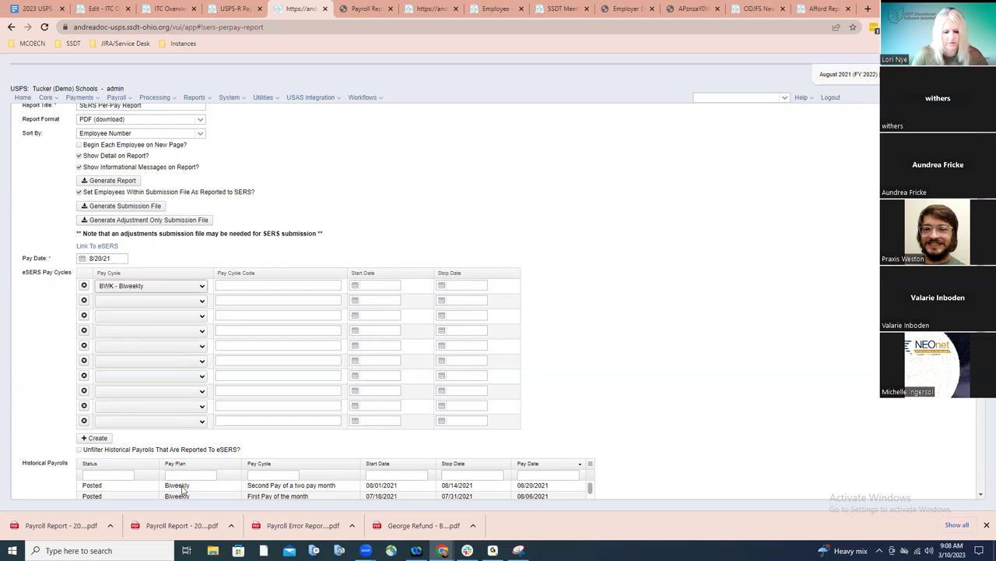
pyautogui.click(269, 286)
pyautogui.write('0001')
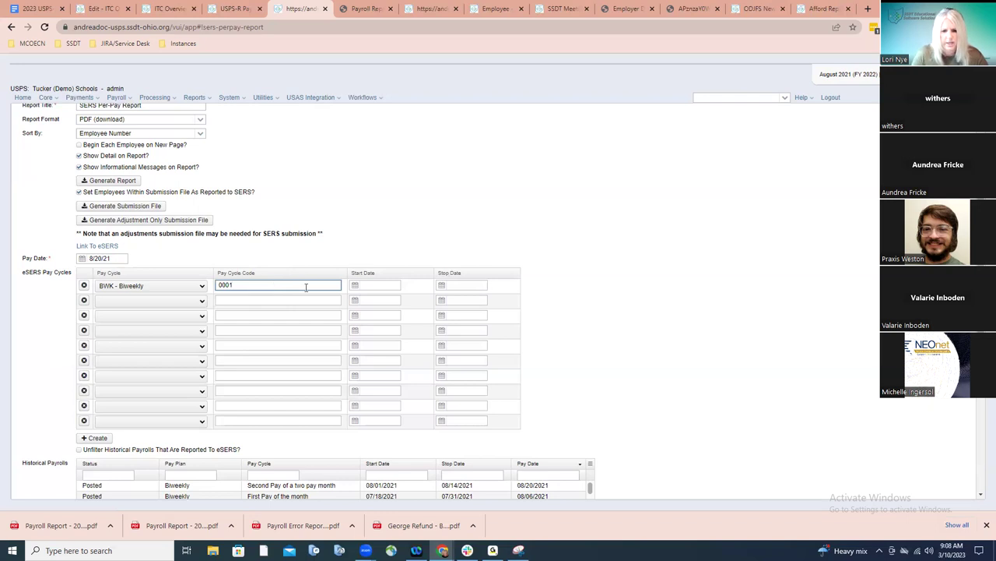
pyautogui.click(392, 287)
pyautogui.write('080121')
pyautogui.press('Tab')
pyautogui.write('081421')
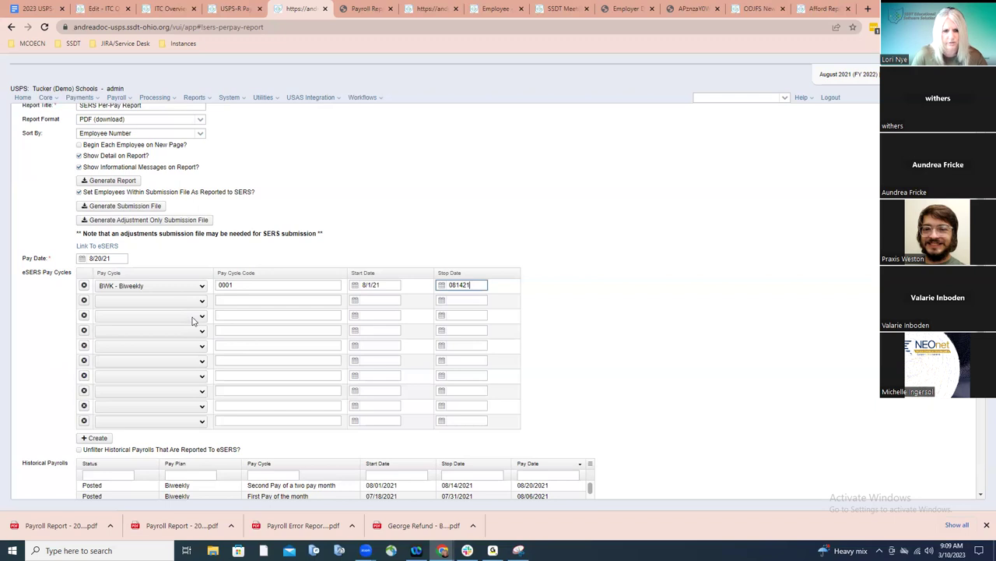
# - Generate the SERS Per-Pay Report as a PDF and open it at the totals on its last page
pyautogui.click(130, 184)
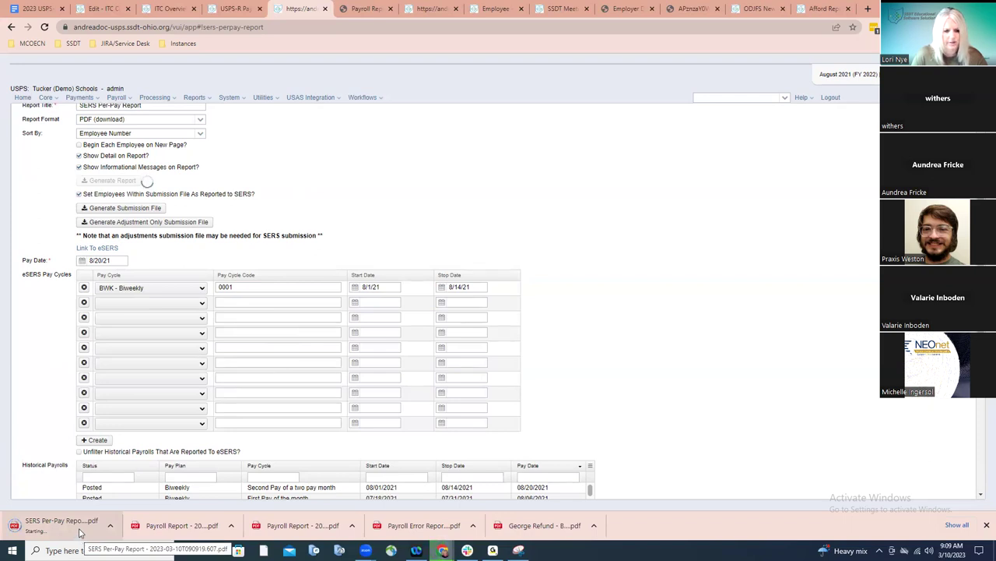
pyautogui.click(62, 526)
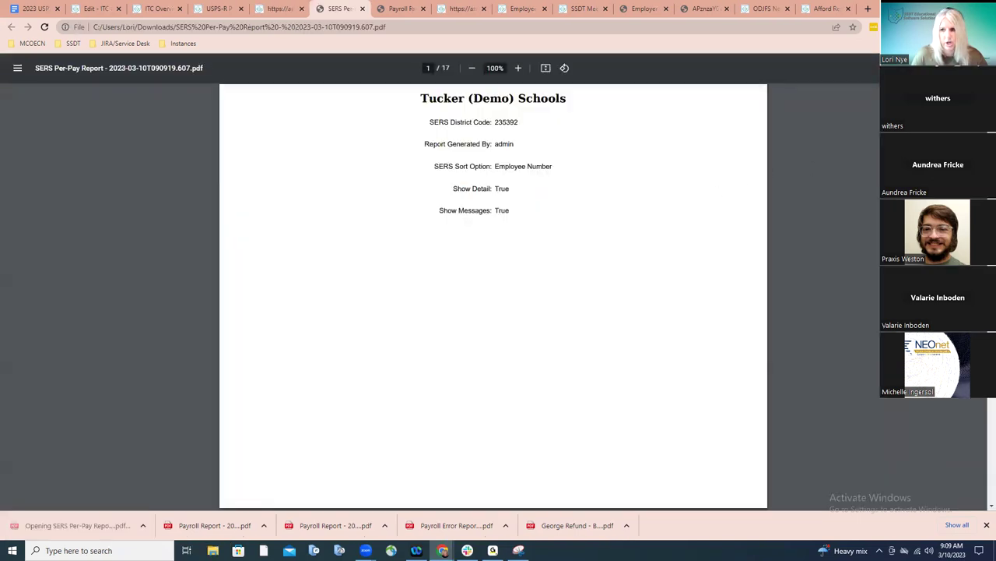
pyautogui.scroll(-20, 493, 296)
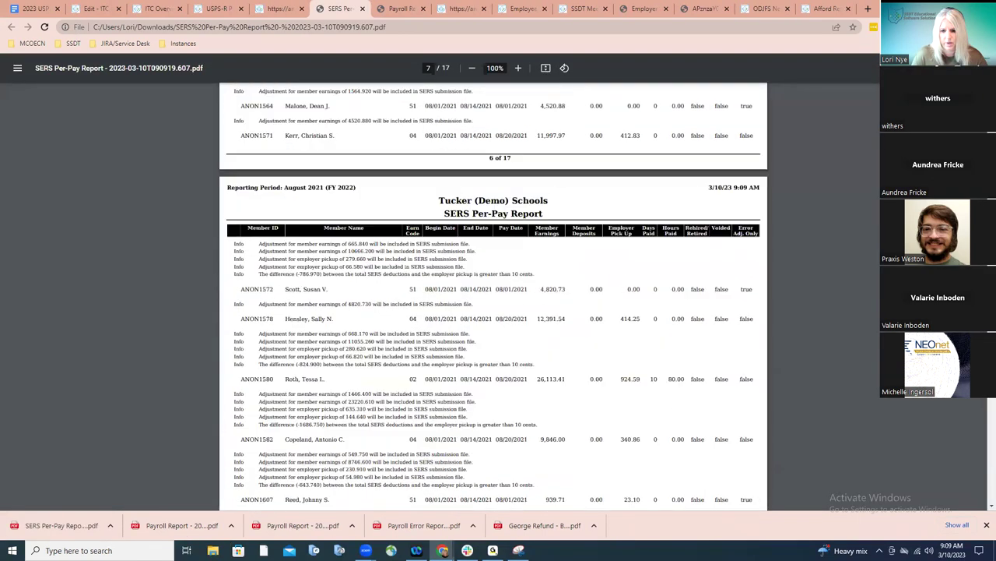
pyautogui.scroll(-20, 784, 376)
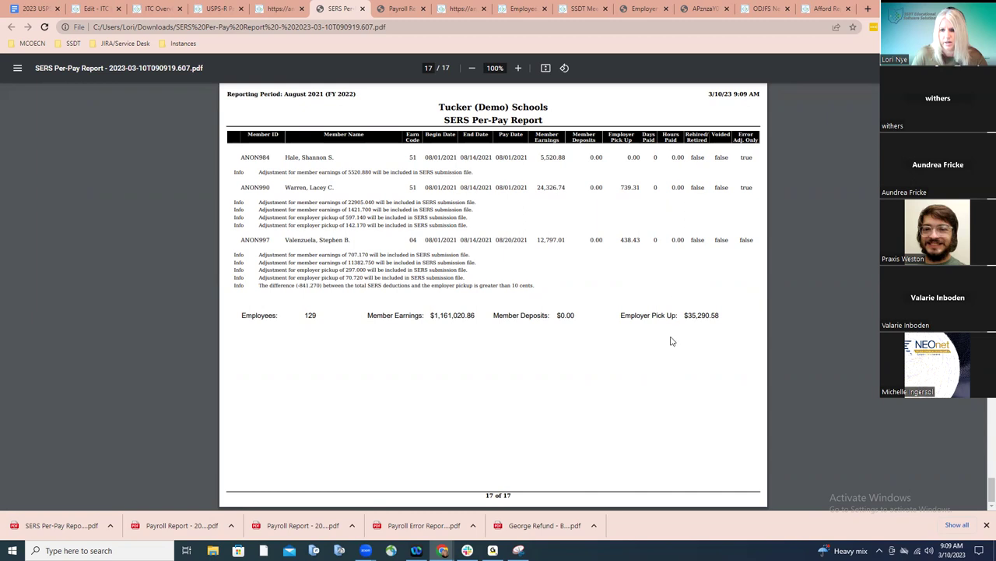
# - Highlight the Employer Pick Up total at the end of the SERS Per-Pay Report to review it
pyautogui.moveTo(619, 315); pyautogui.dragTo(730, 316)
pyautogui.click(730, 315)
pyautogui.moveTo(620, 316); pyautogui.dragTo(722, 314)
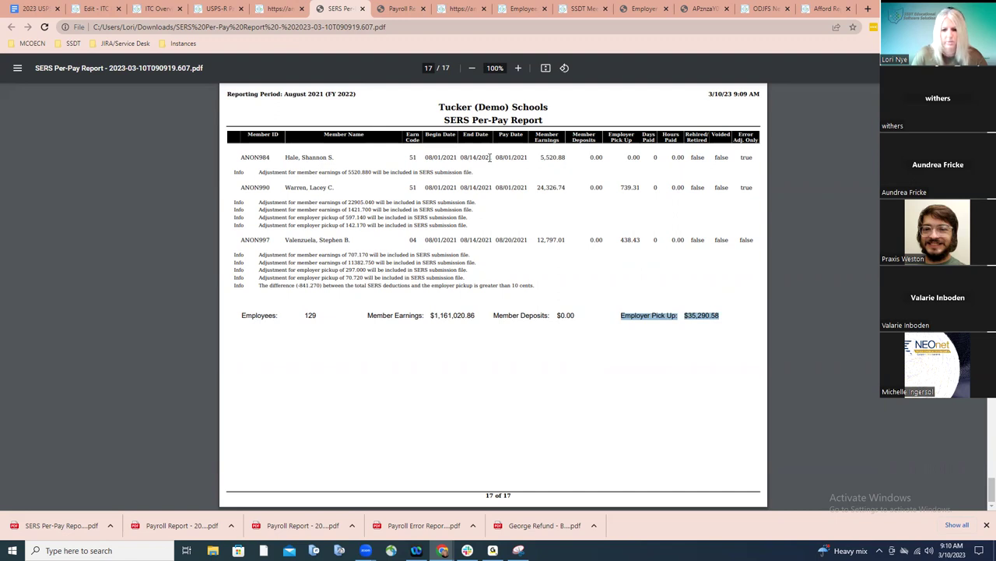
pyautogui.click(574, 260)
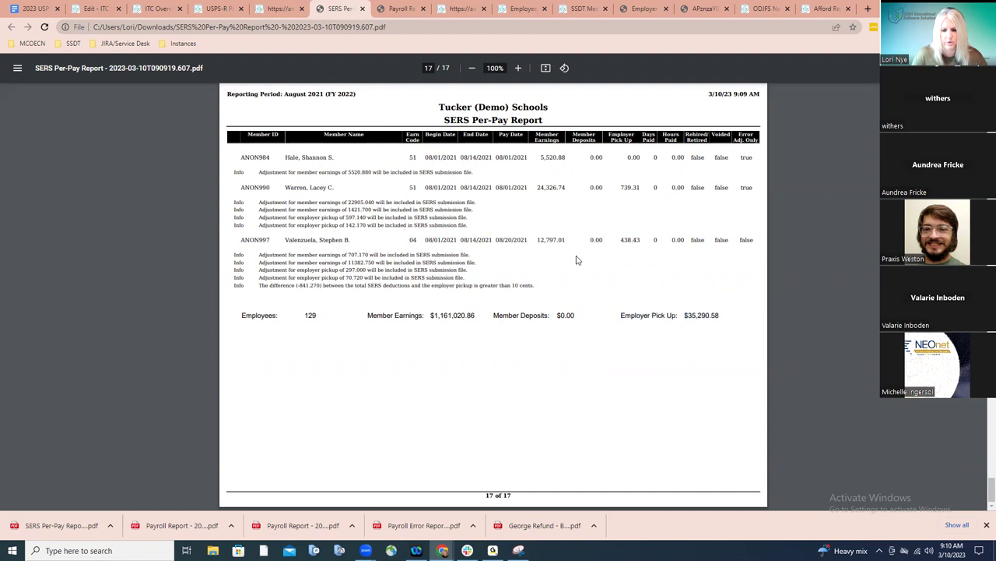
# - Return to the USPS application and open the payroll detail of the posted 08/20/2021 payroll
pyautogui.click(274, 11)
pyautogui.click(115, 96)
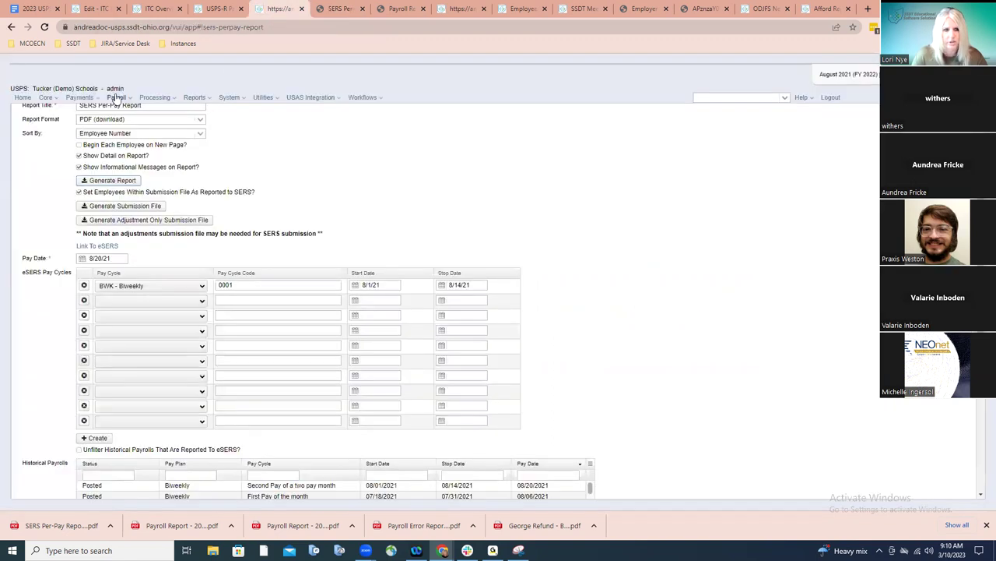
pyautogui.click(144, 129)
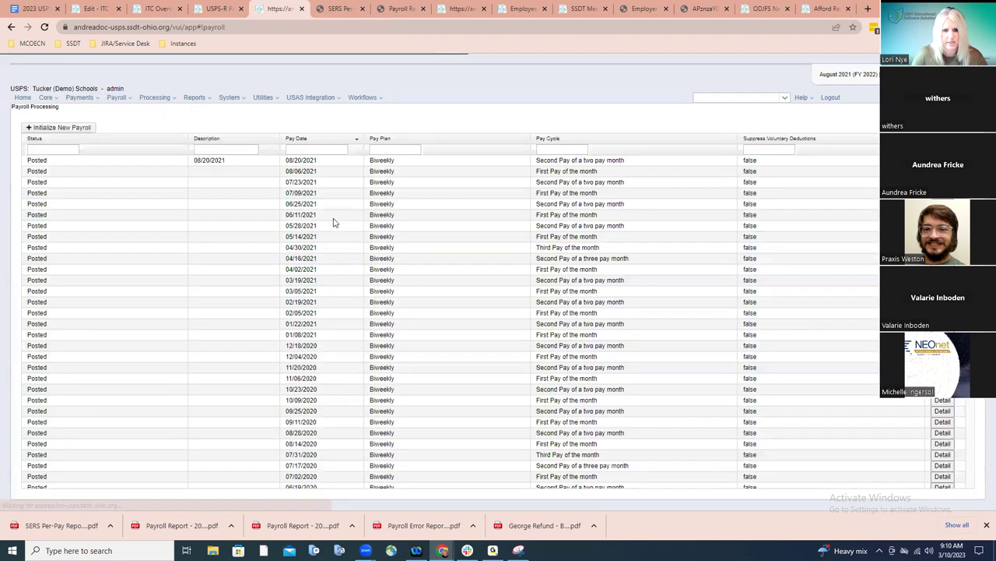
pyautogui.click(569, 225)
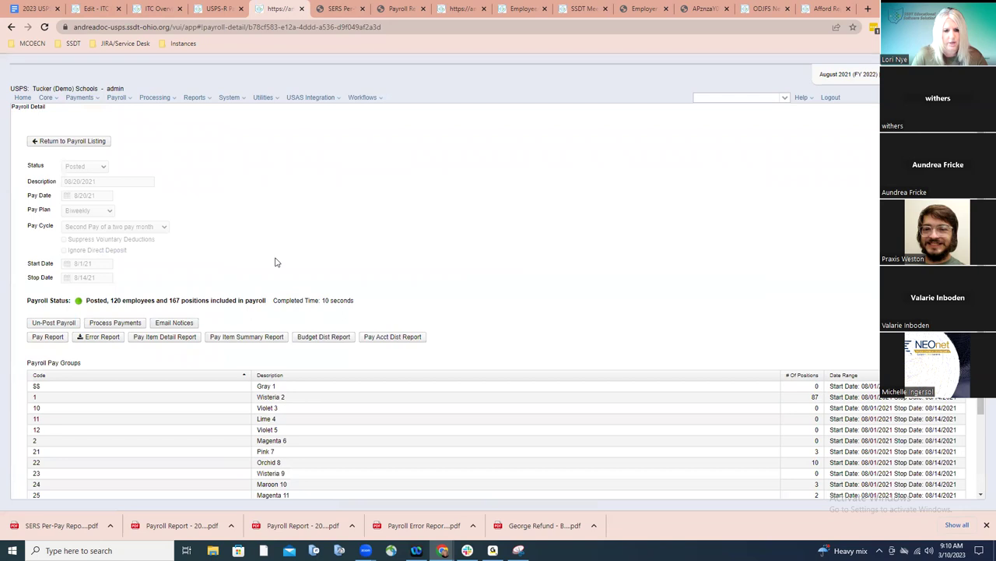
# - Start a Pay Item Detail Report for this payroll and add payroll item 591 (Conyers Cafe) to its selected items
pyautogui.click(237, 340)
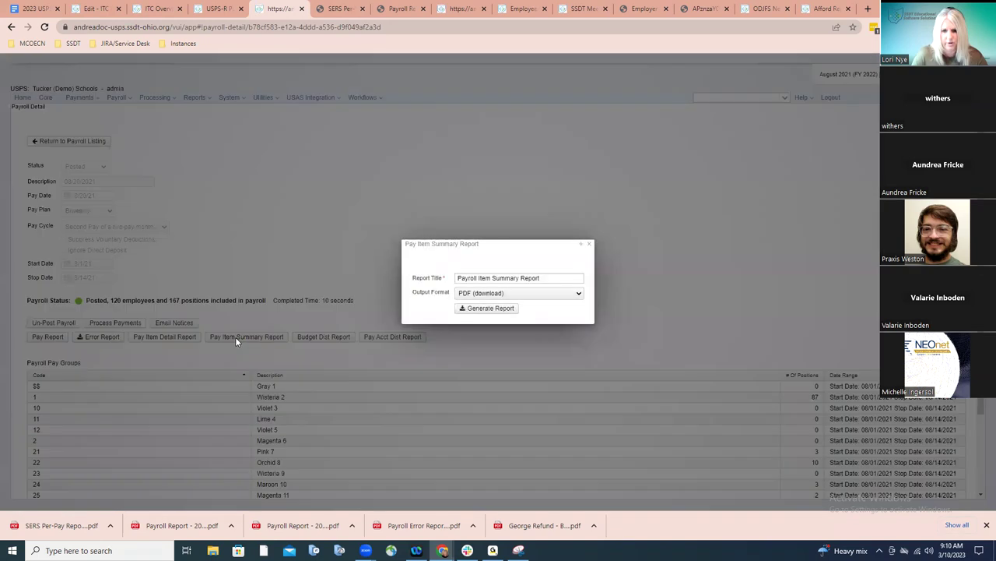
pyautogui.click(589, 247)
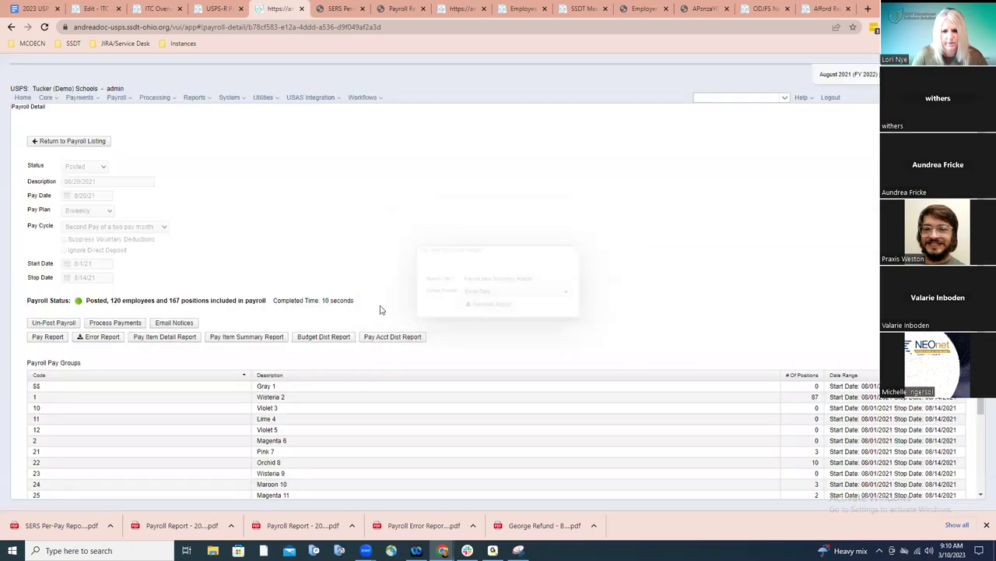
pyautogui.click(167, 337)
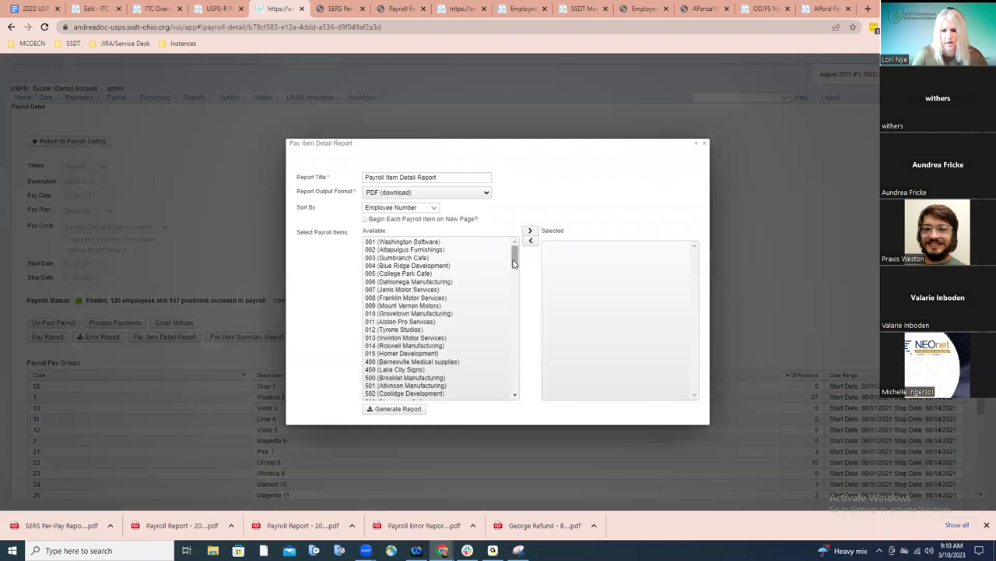
pyautogui.moveTo(513, 264); pyautogui.dragTo(513, 333)
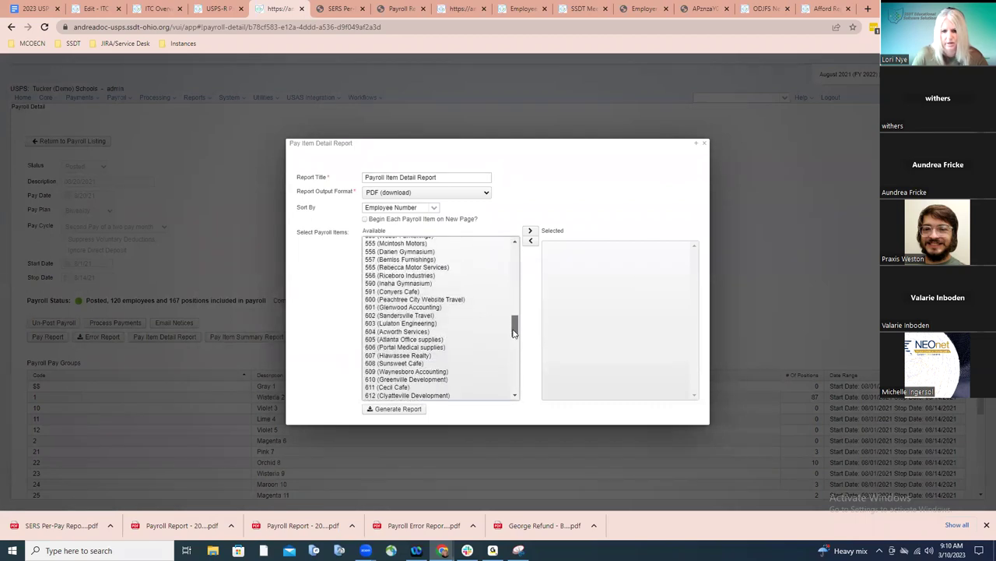
pyautogui.doubleClick(408, 294)
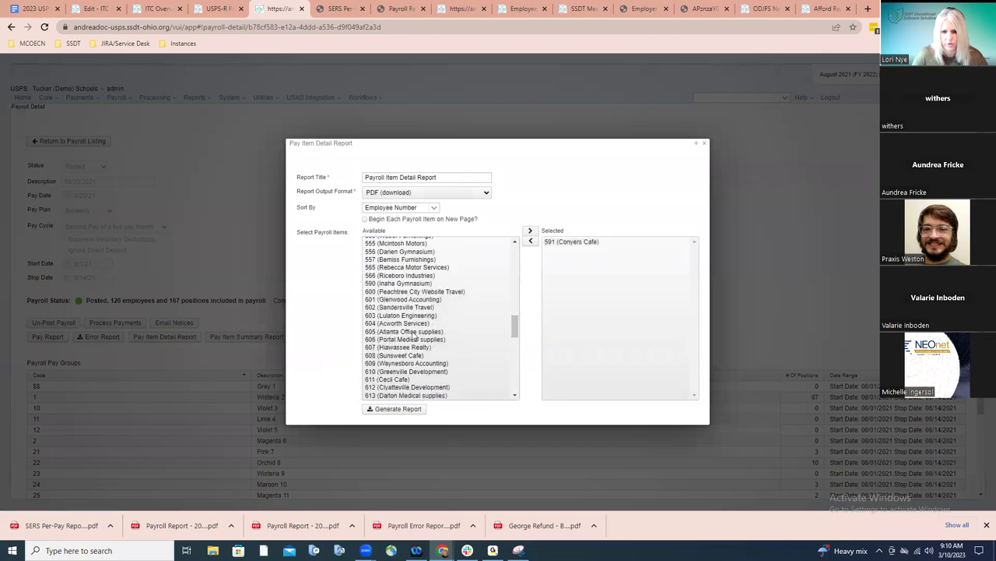
# - Add payroll item 691 (Monticello Accounting) to the selected items and generate the Pay Item Detail Report as a PDF
pyautogui.scroll(-1, 419, 375)
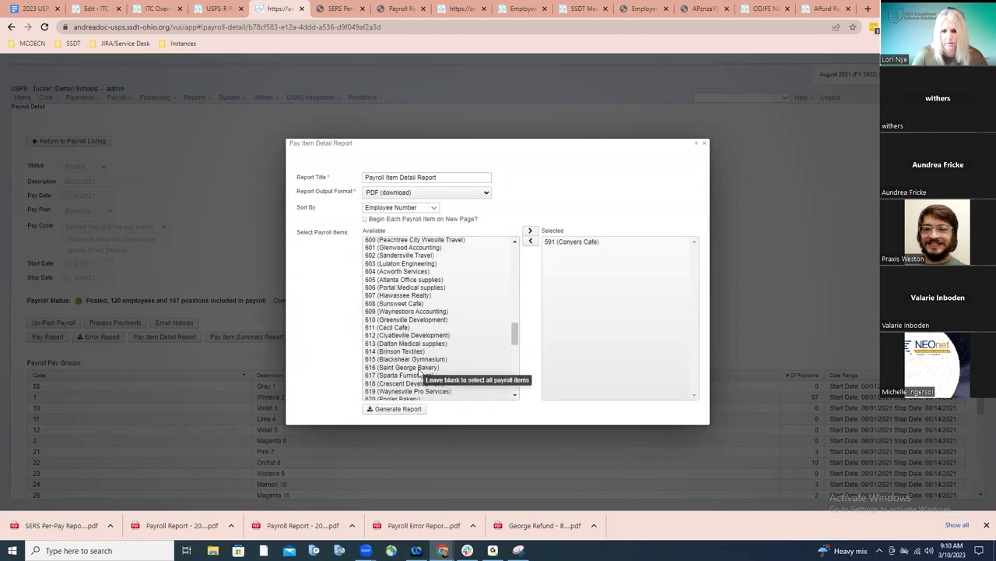
pyautogui.scroll(-1, 419, 375)
pyautogui.scroll(-1, 419, 375)
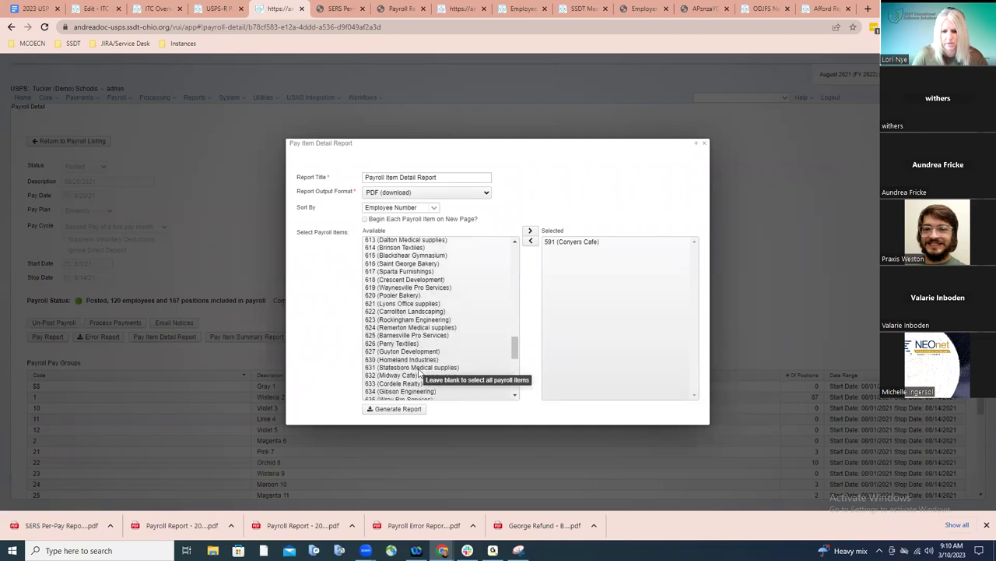
pyautogui.scroll(-2, 419, 374)
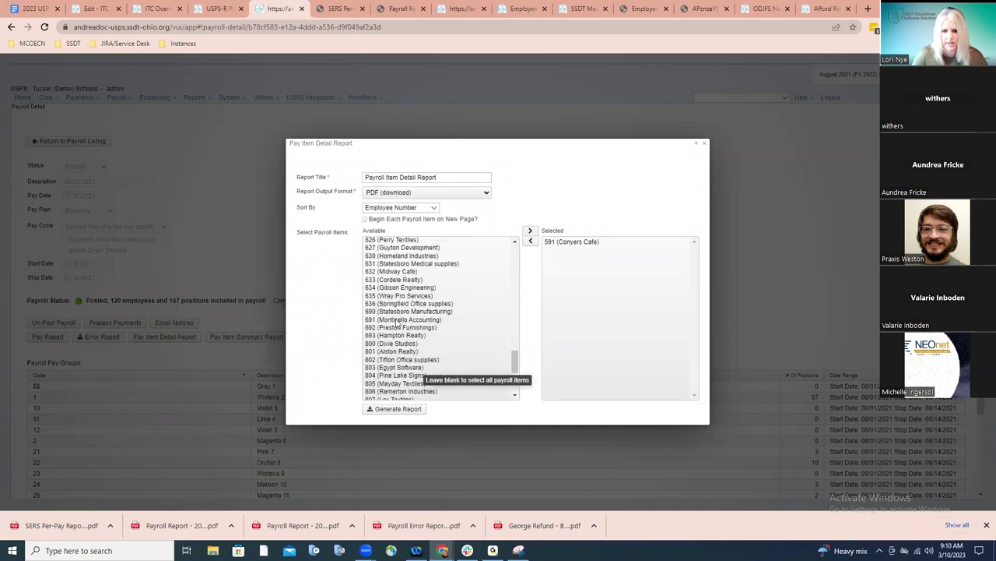
pyautogui.doubleClick(397, 319)
pyautogui.click(418, 411)
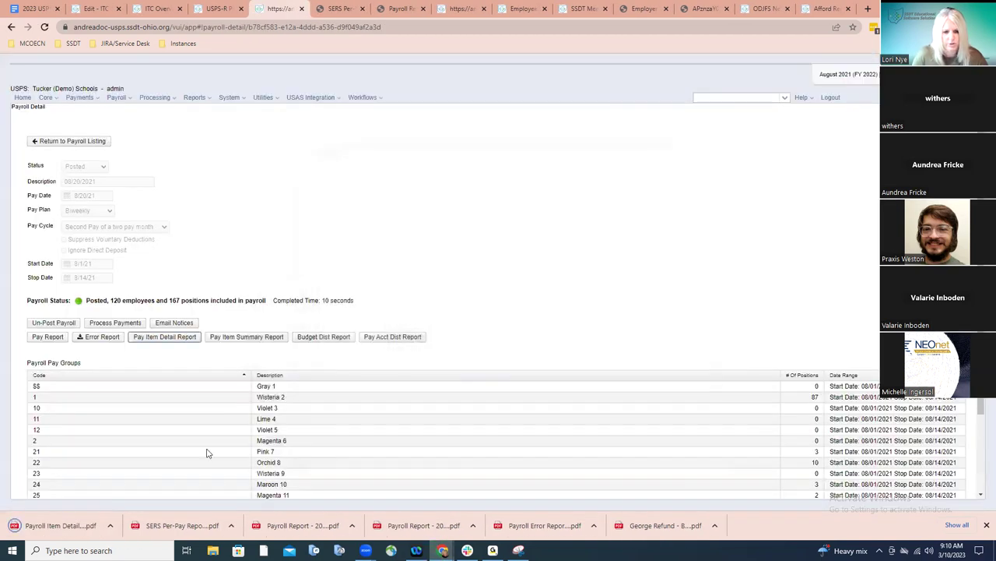
# - Open the generated Payroll Item Detail Report at its Report Summary and compare it with the SERS Per-Pay Report totals
pyautogui.click(60, 528)
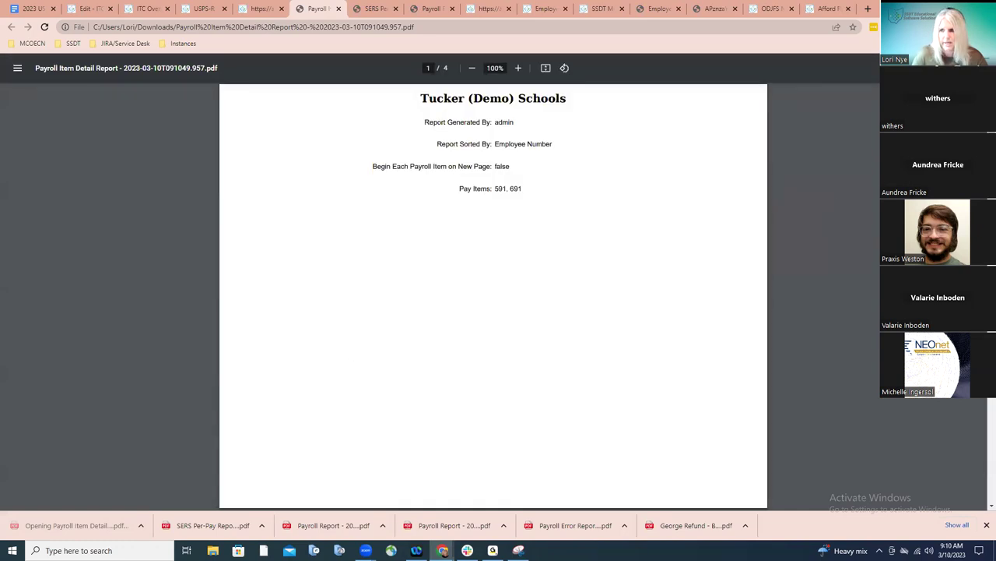
pyautogui.scroll(-15, 493, 296)
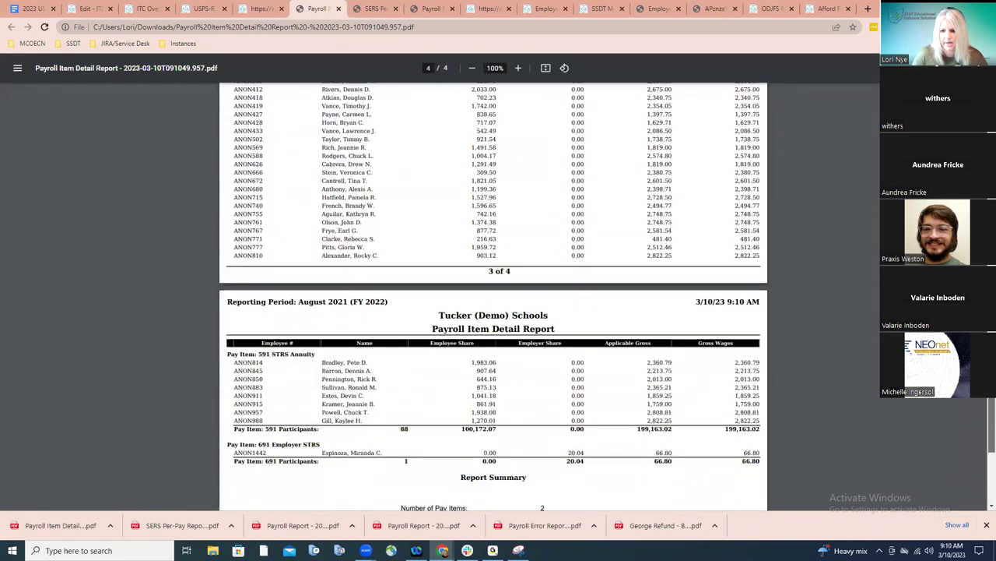
pyautogui.scroll(-2, 493, 296)
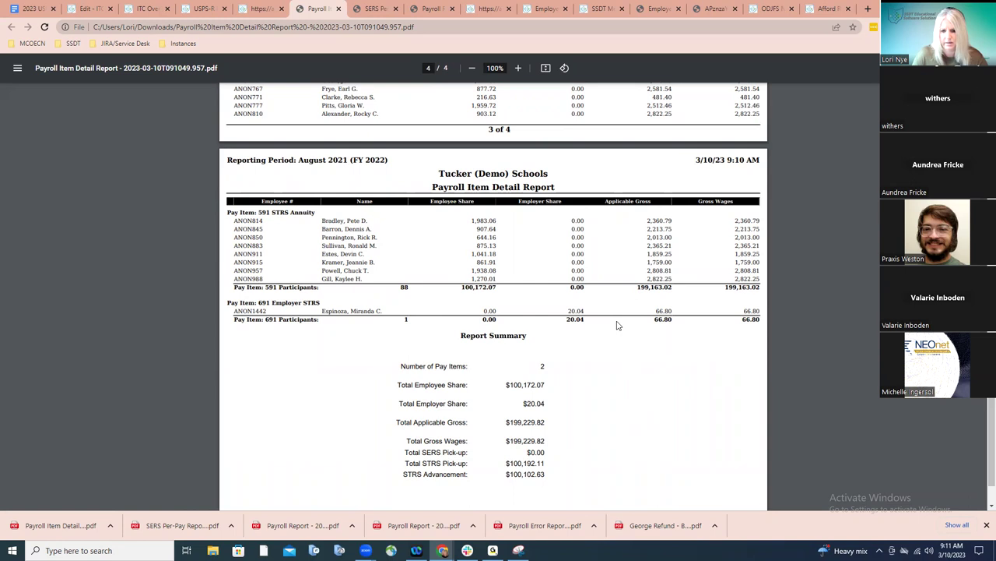
pyautogui.click(374, 9)
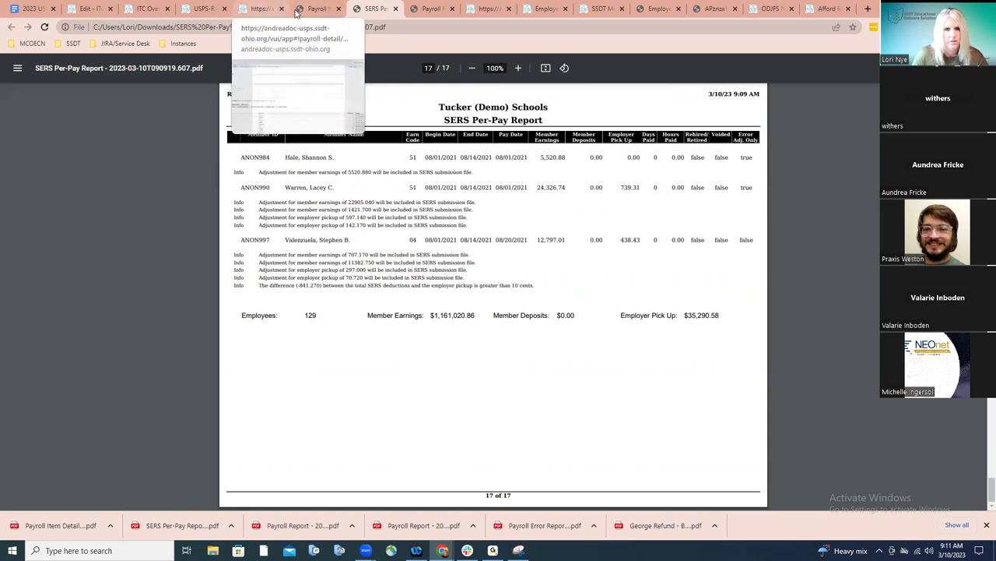
pyautogui.click(299, 10)
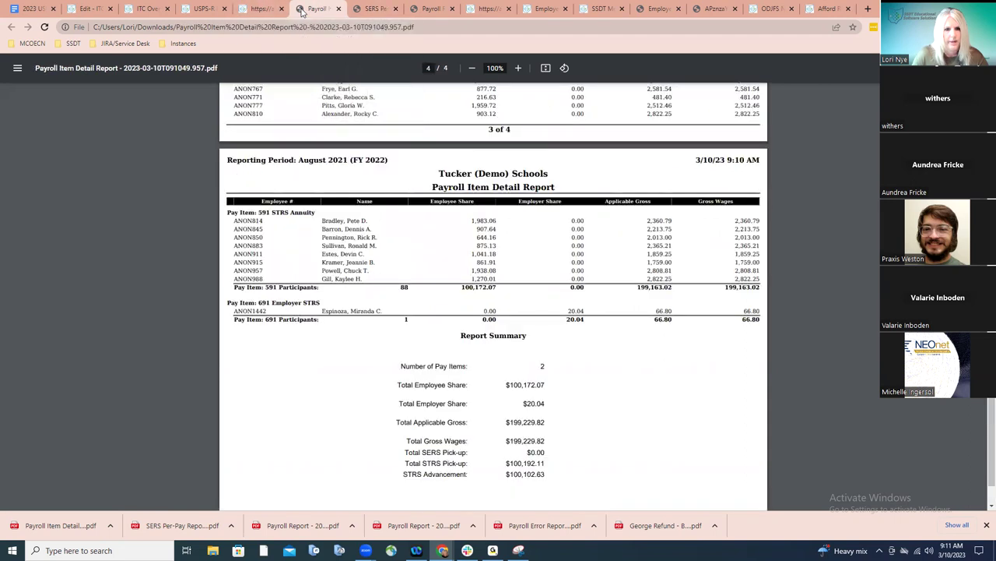
# - Return to the USPS application and open the SERS Per Pay Report options
pyautogui.click(265, 10)
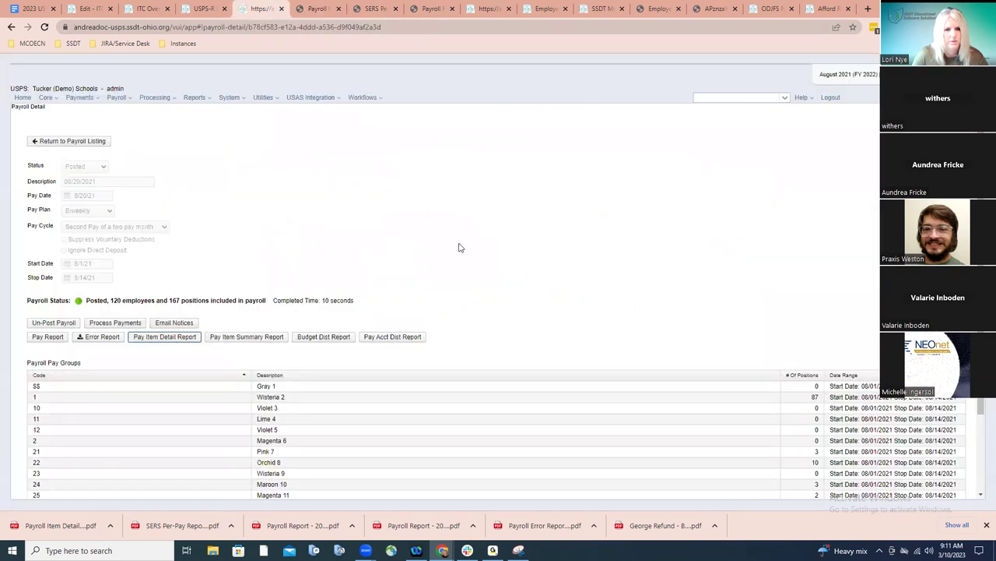
pyautogui.click(204, 103)
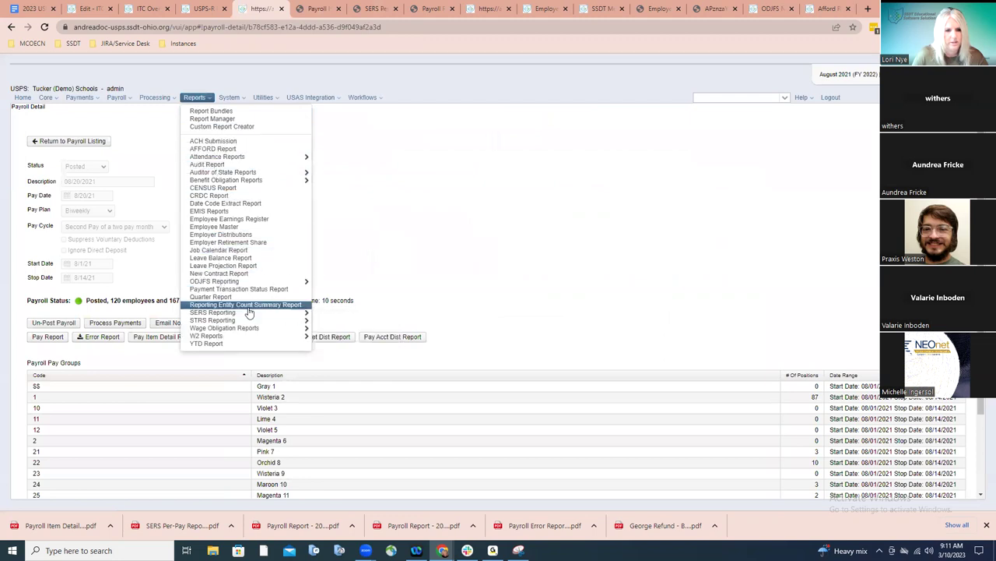
pyautogui.moveTo(257, 313)
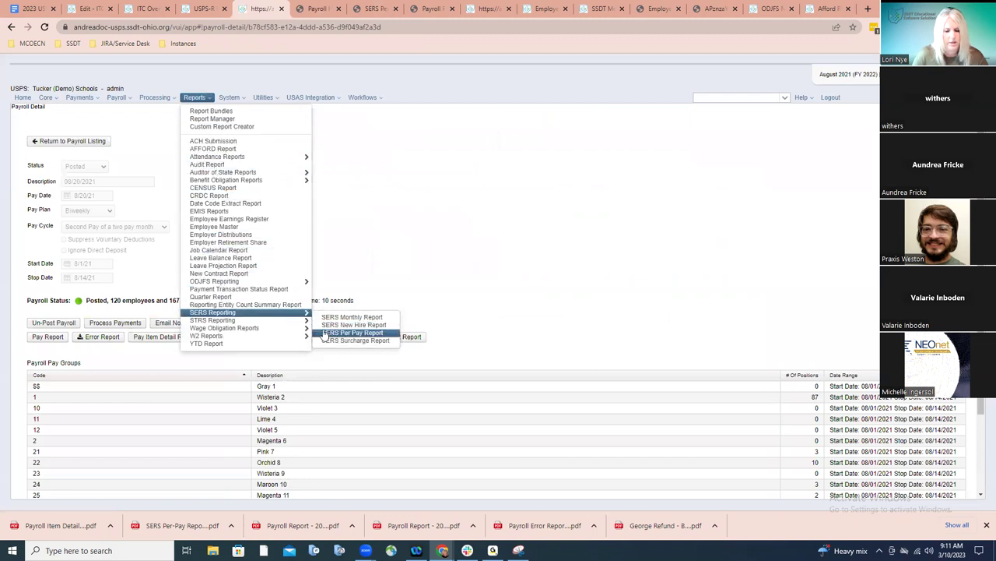
pyautogui.click(352, 333)
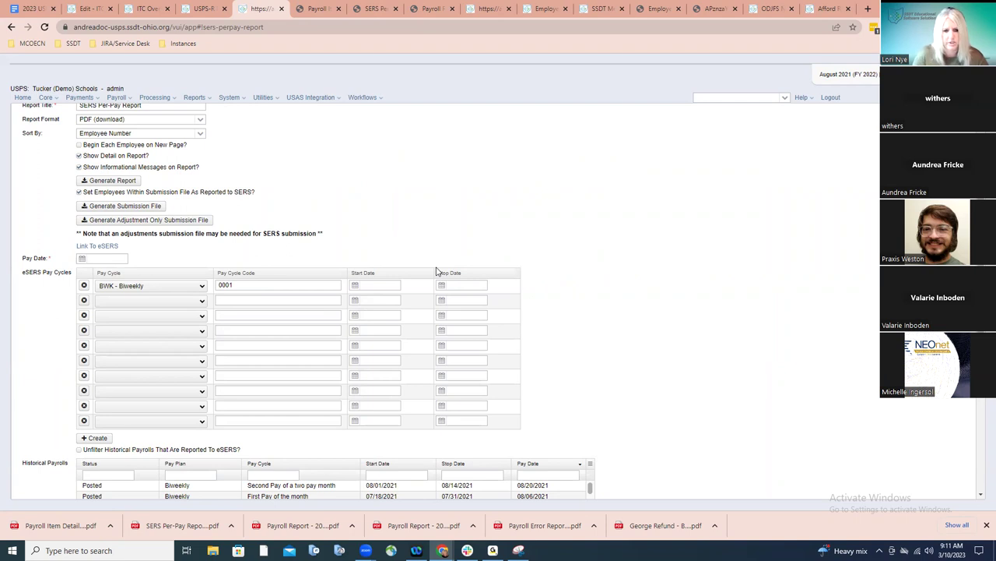
# - Start a new adjustment, examine the available types such as SERS Retirement Days and Hours, and close it without saving
pyautogui.click(47, 98)
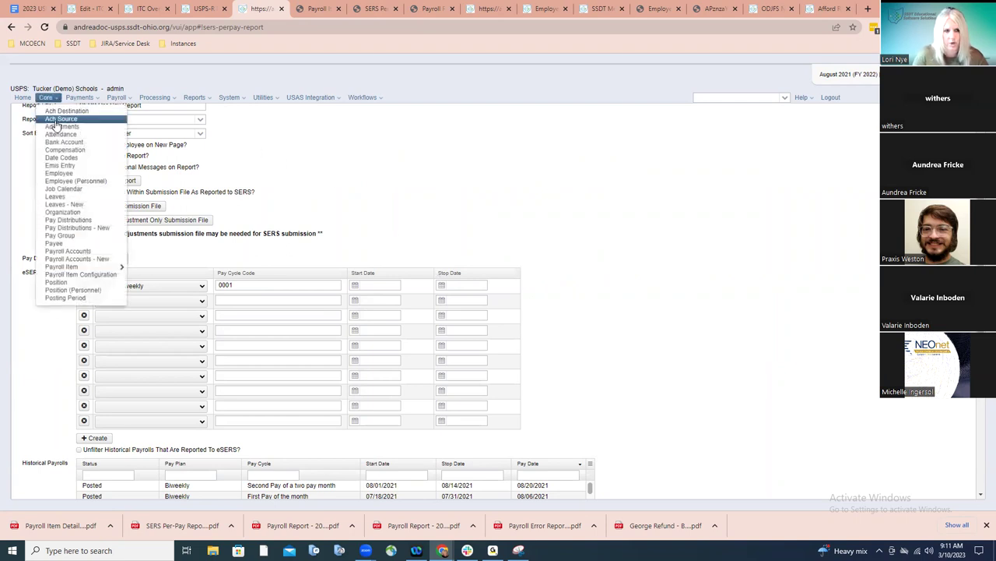
pyautogui.click(61, 126)
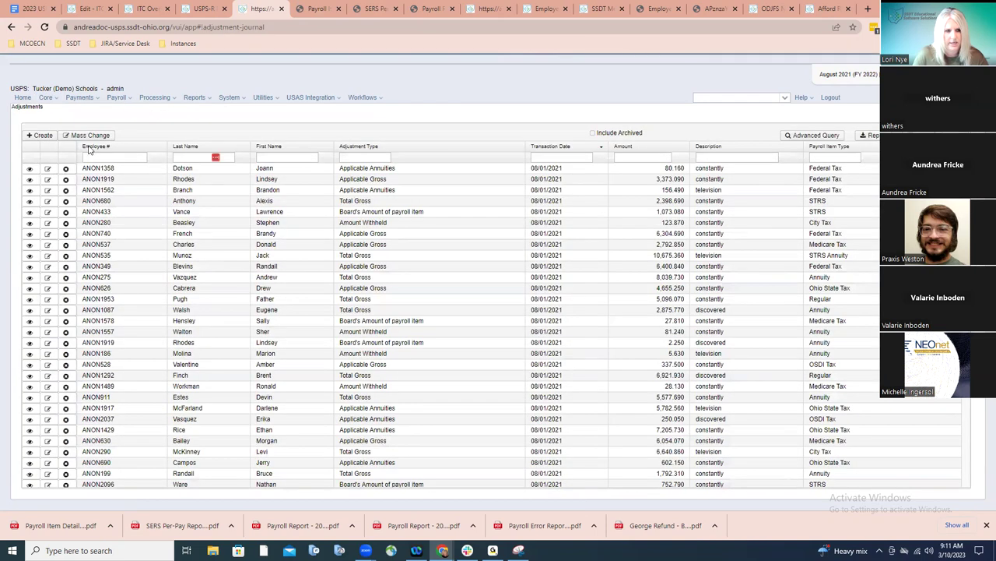
pyautogui.click(40, 136)
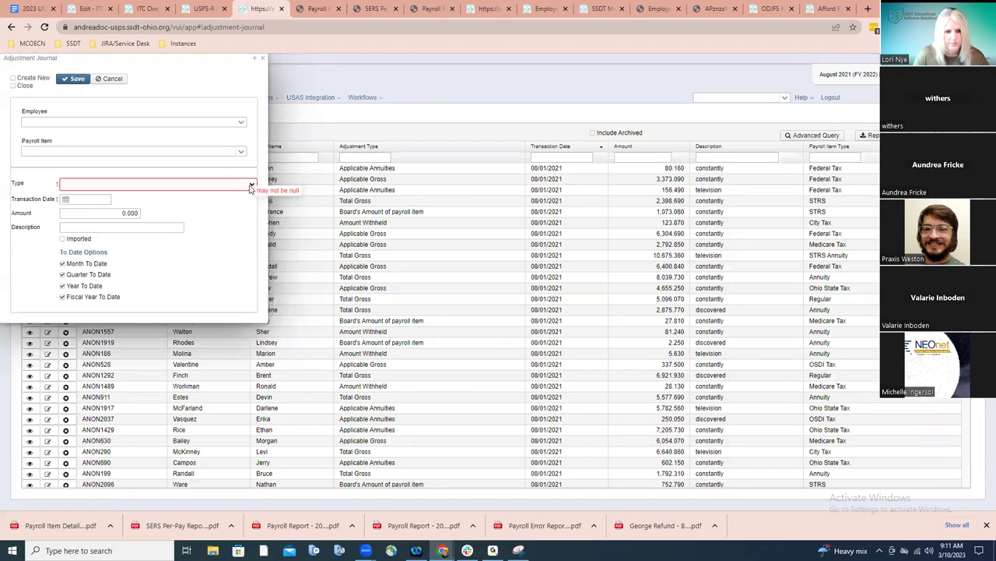
pyautogui.click(251, 187)
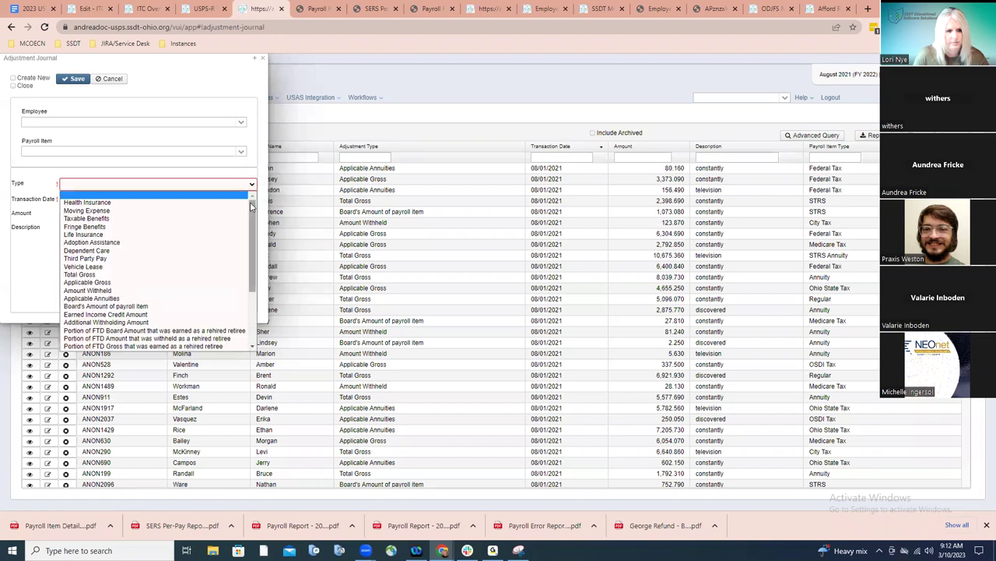
pyautogui.scroll(-3, 247, 260)
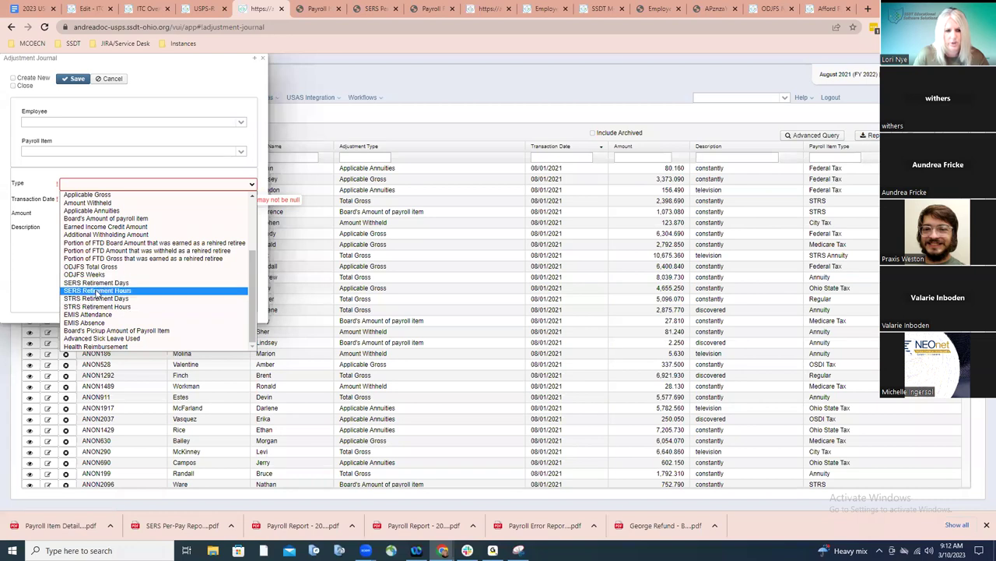
pyautogui.click(425, 71)
pyautogui.click(263, 58)
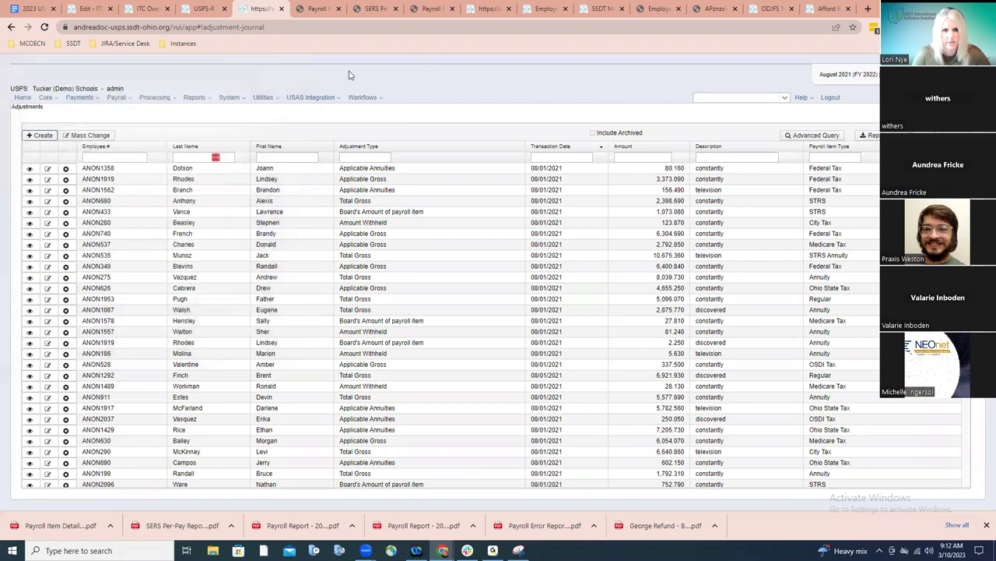
# - Reopen the SERS Per Pay Report options and set the pay date to 8/20/21
pyautogui.click(195, 98)
pyautogui.moveTo(201, 313)
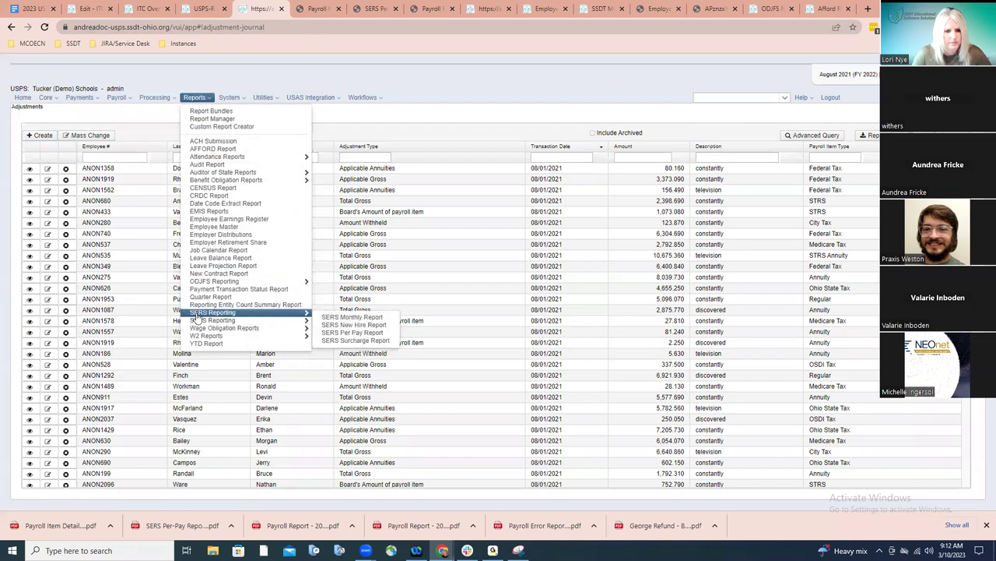
pyautogui.click(344, 334)
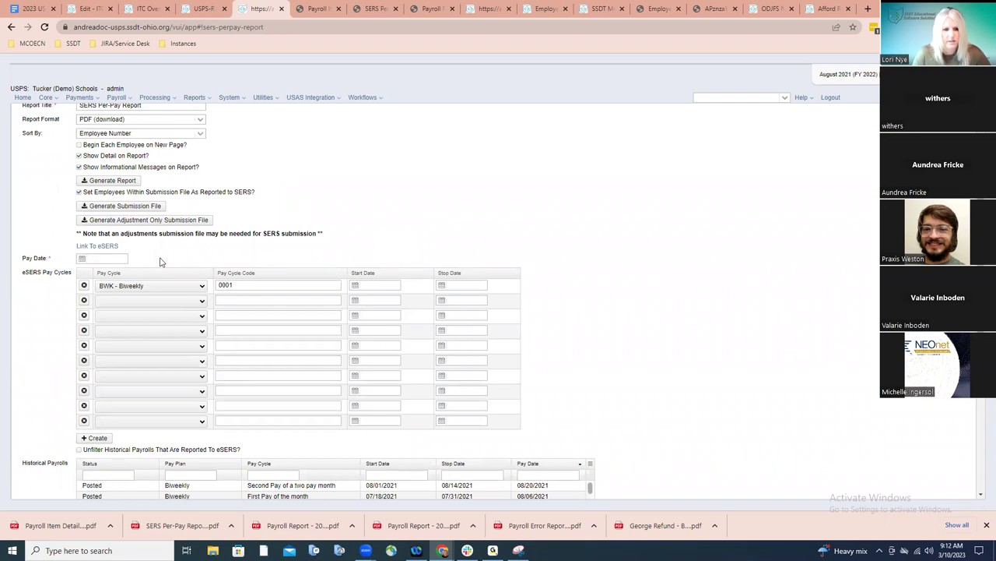
pyautogui.click(119, 259)
pyautogui.write('0')
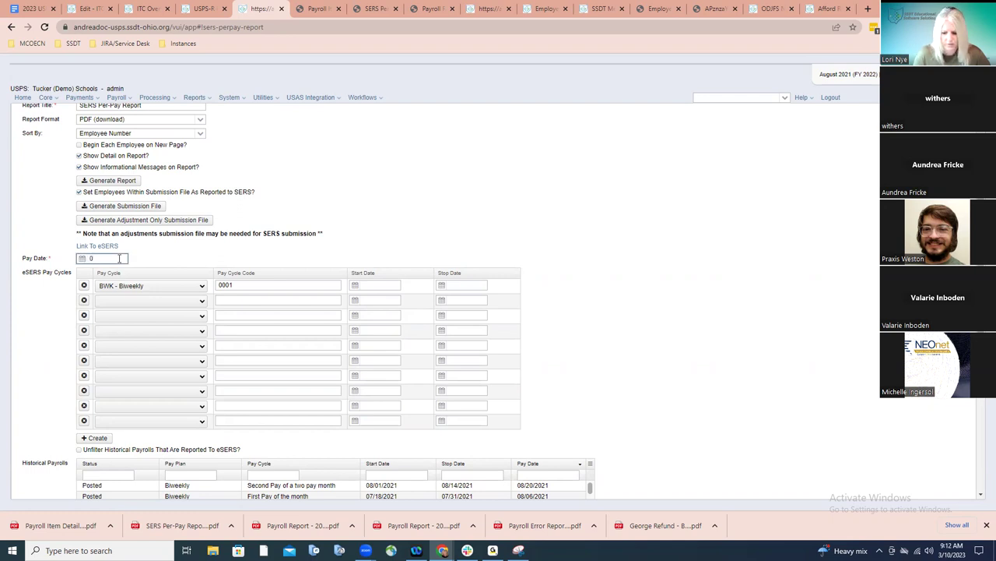
pyautogui.write('82021')
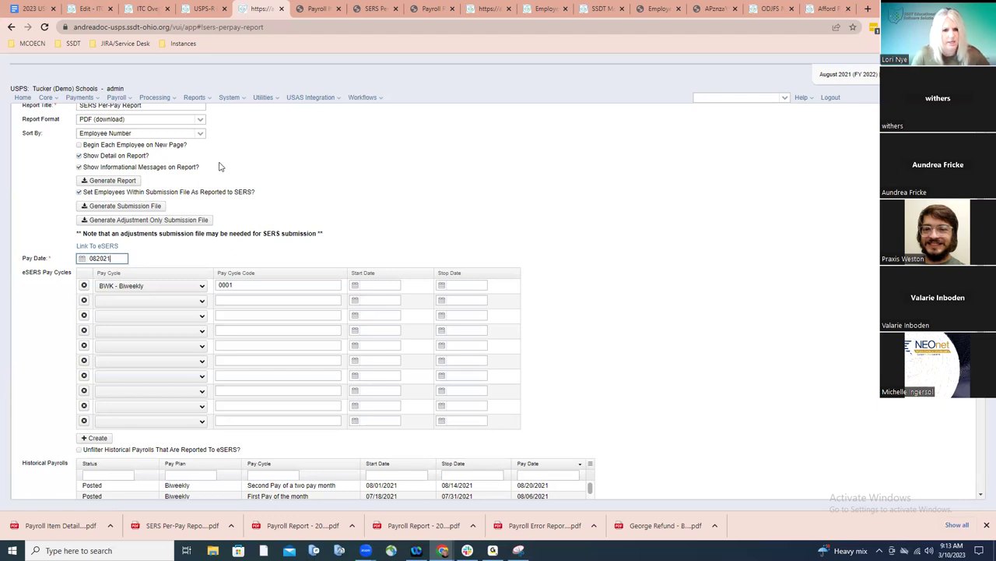
# - Open the STRS Per Pay Report options and choose Employee Name as the sort order
pyautogui.click(196, 98)
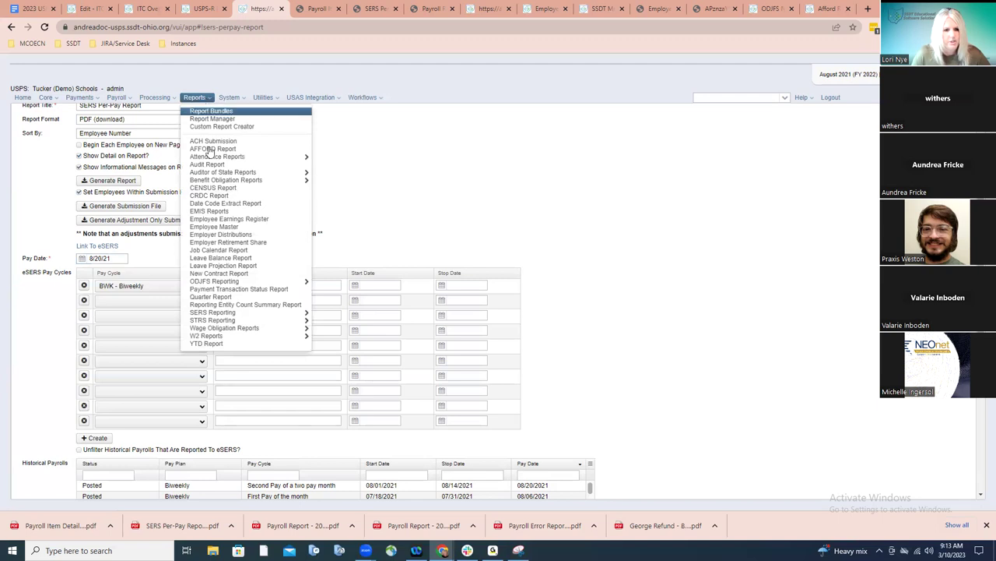
pyautogui.moveTo(219, 320)
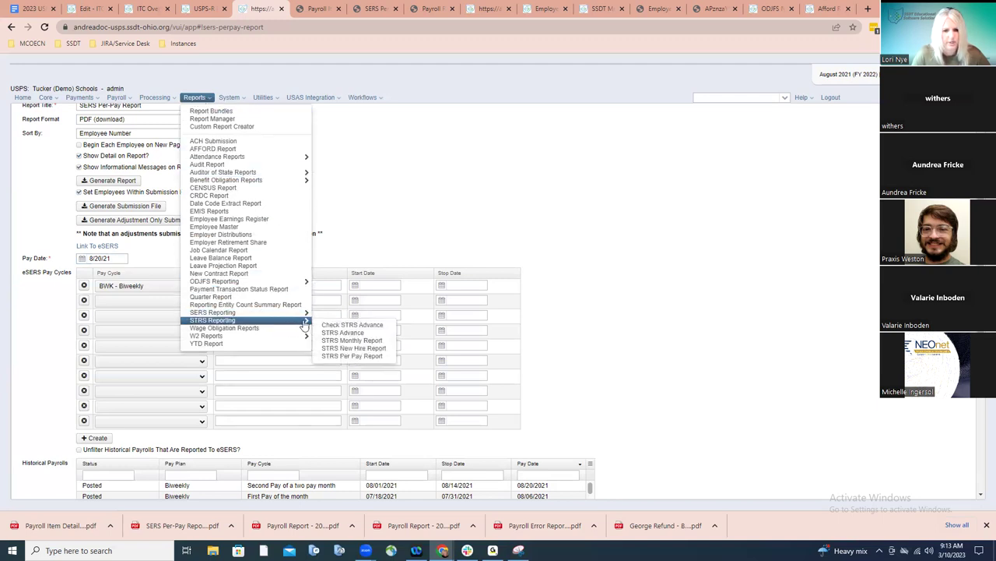
pyautogui.click(343, 356)
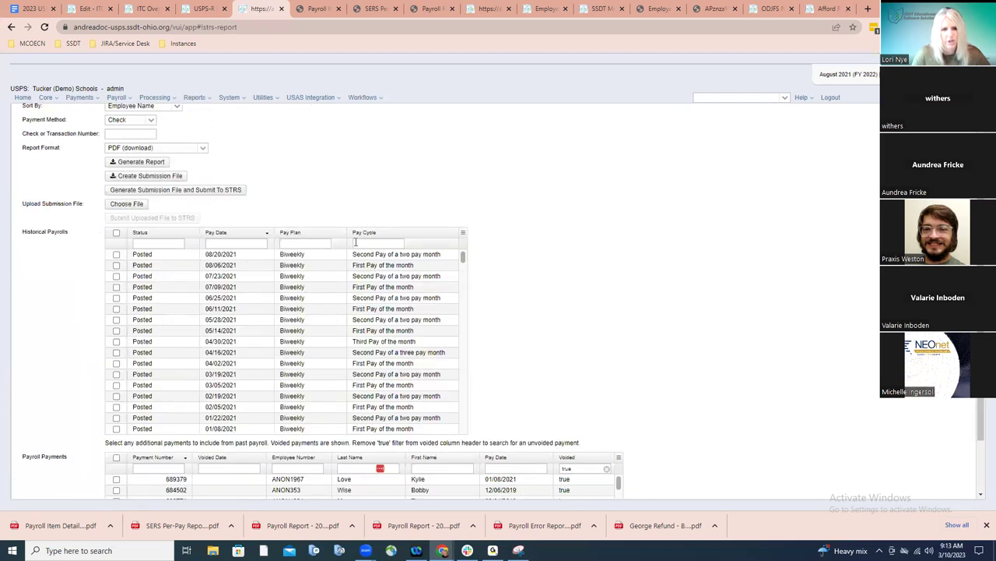
pyautogui.scroll(1, 350, 189)
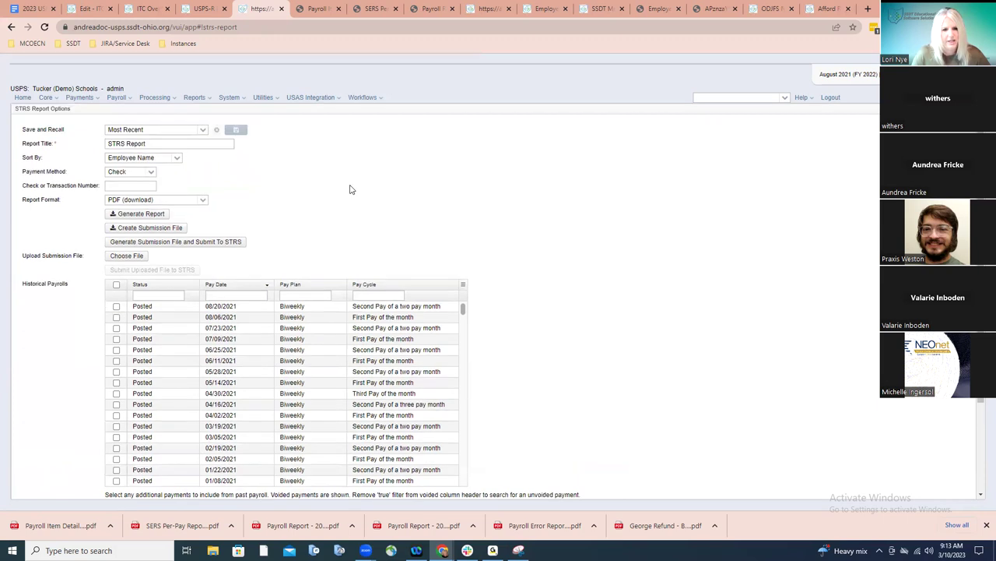
pyautogui.click(176, 160)
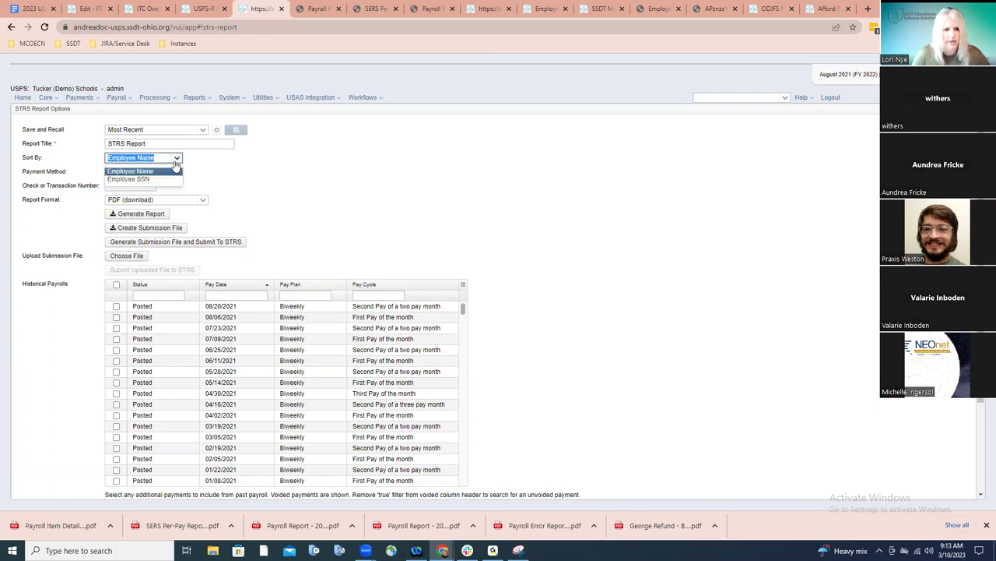
pyautogui.click(170, 171)
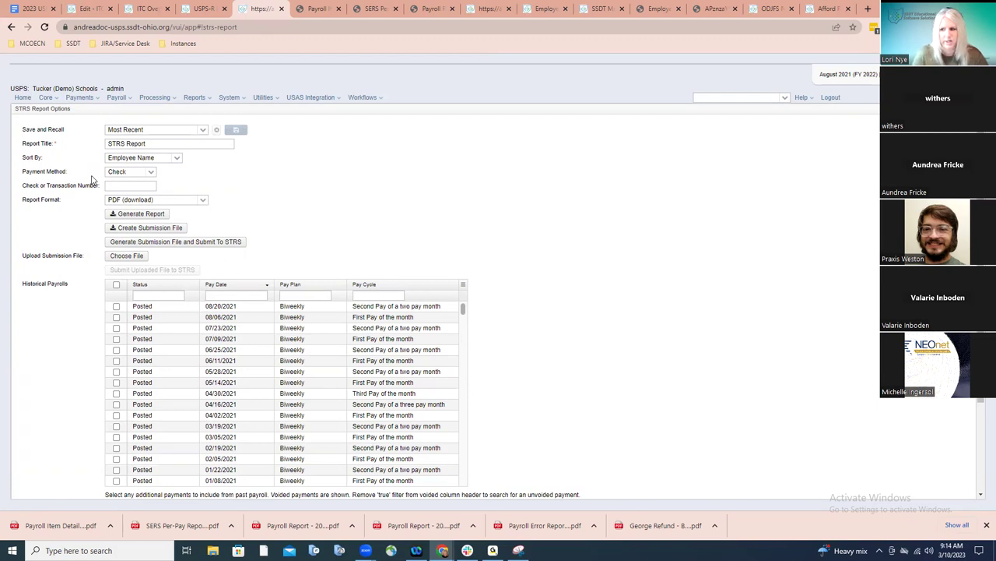
# - Generate the STRS Report as a PDF for the posted 08/20/2021 payroll with the payment method set to Electronic
pyautogui.click(149, 174)
pyautogui.click(139, 193)
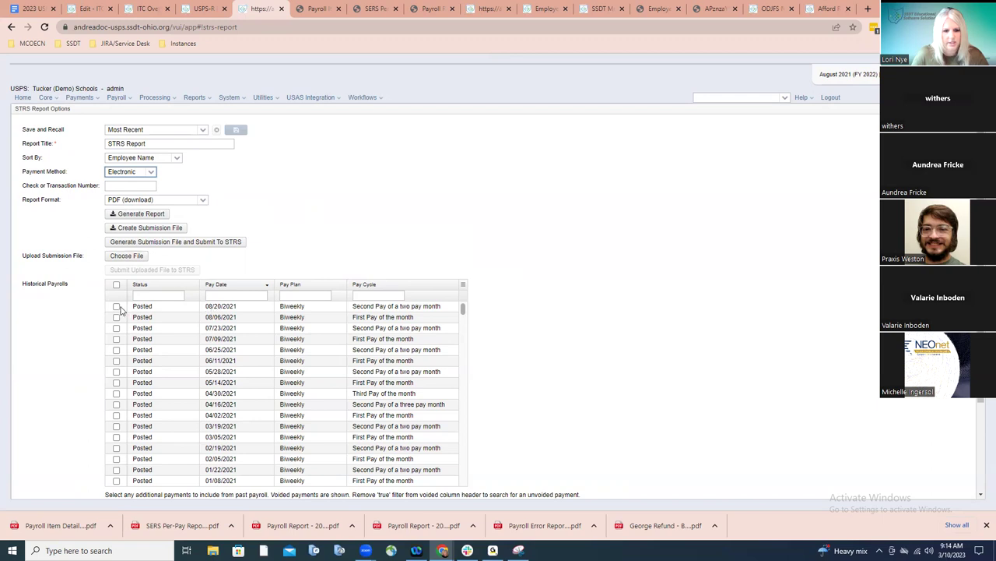
pyautogui.click(146, 308)
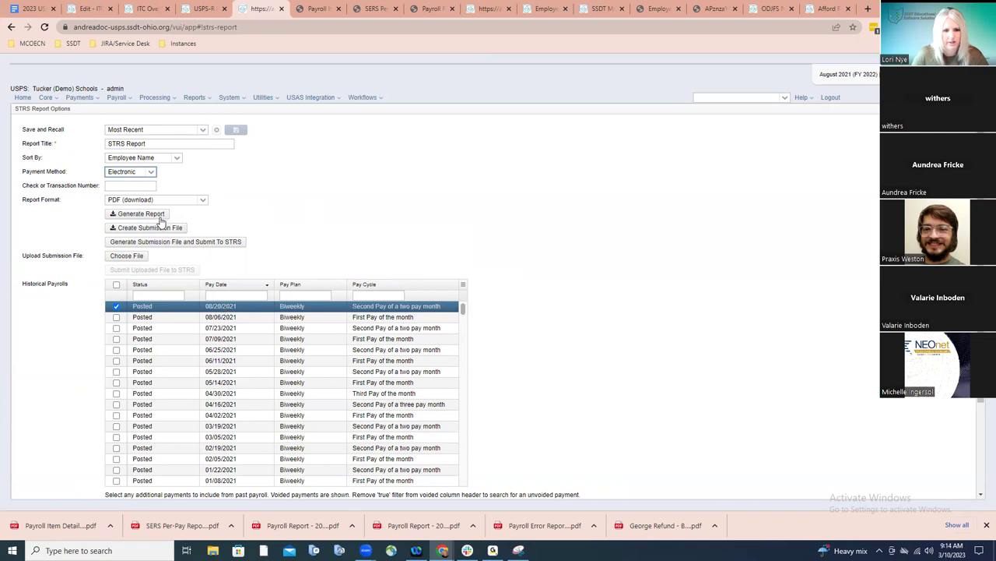
pyautogui.click(159, 215)
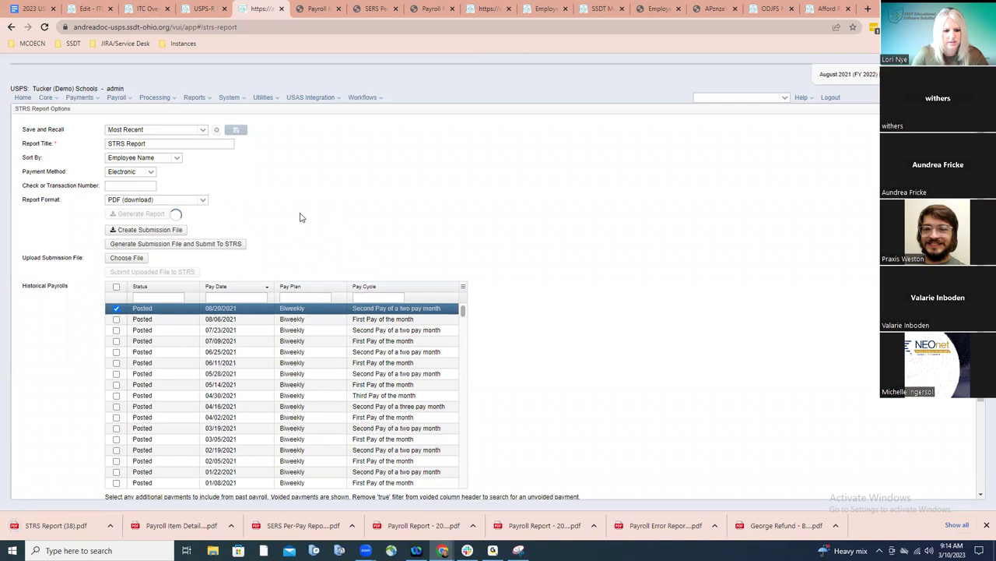
# - Open the STRS Report, review the earnings, pickup and advance totals on its last page, and return to the report options
pyautogui.click(70, 526)
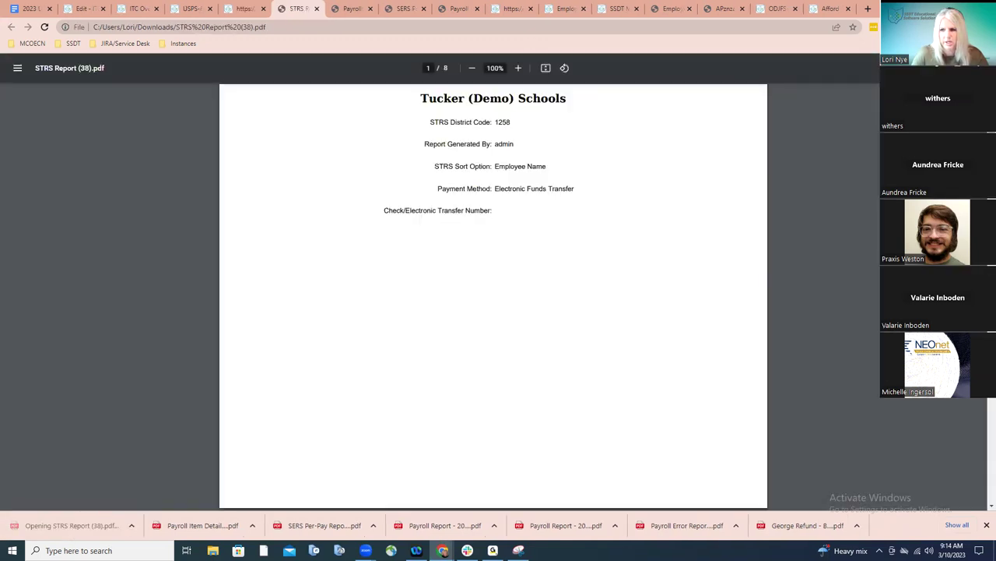
pyautogui.scroll(-20, 971, 496)
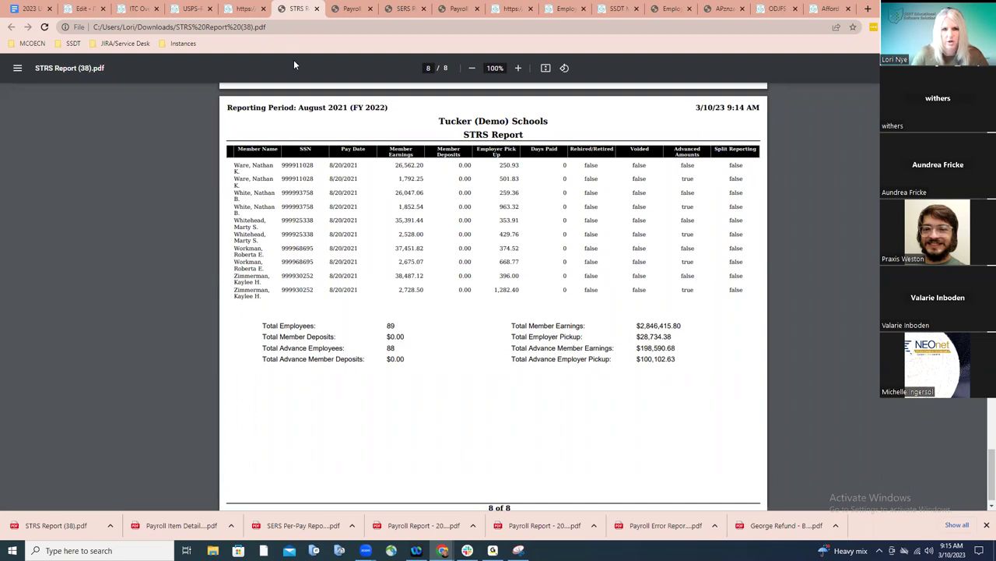
pyautogui.click(241, 9)
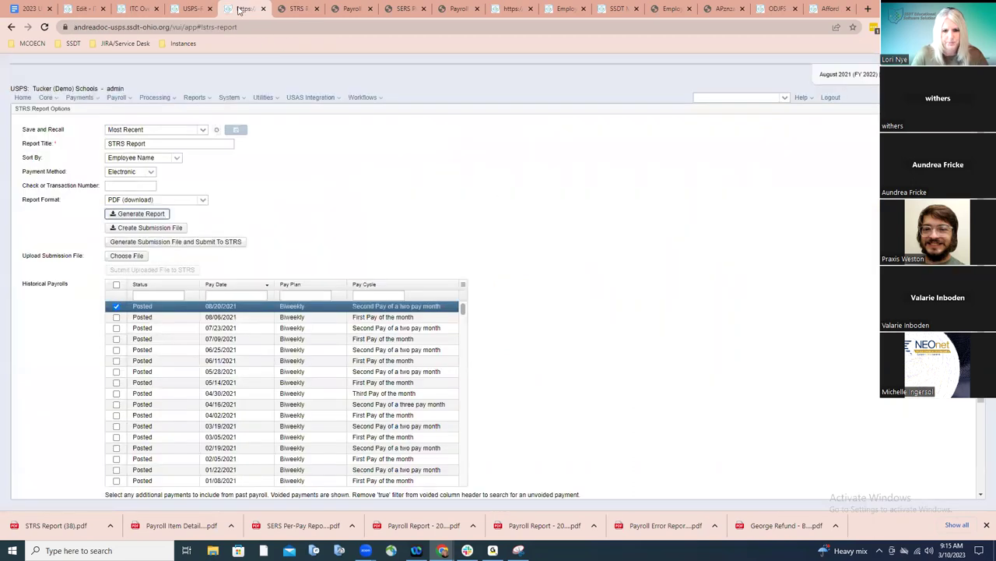
# - Recheck the STRS Report totals, and read the SERS and STRS New Hire criteria in the USPS-R Payroll Processing Checklist
pyautogui.click(294, 8)
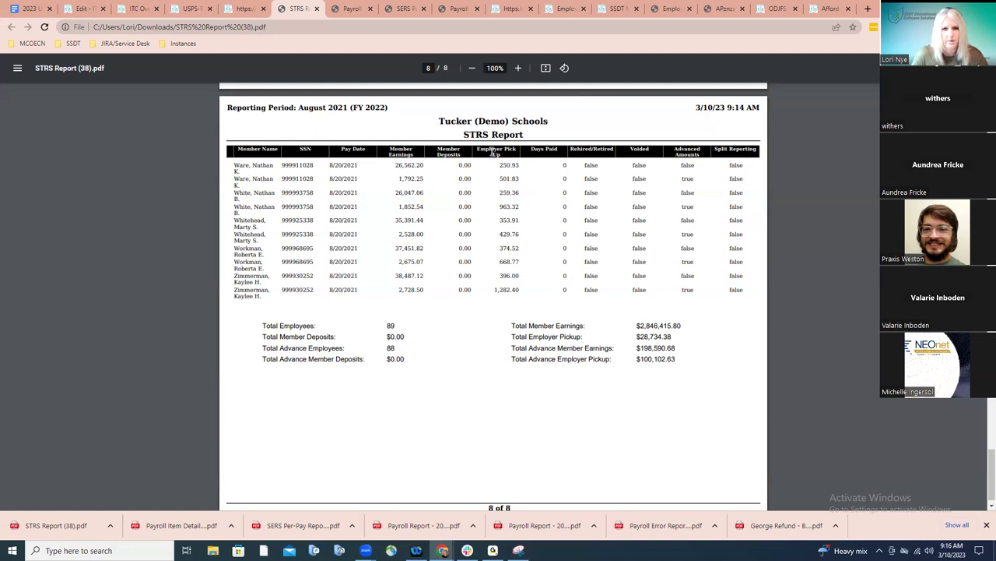
pyautogui.click(245, 11)
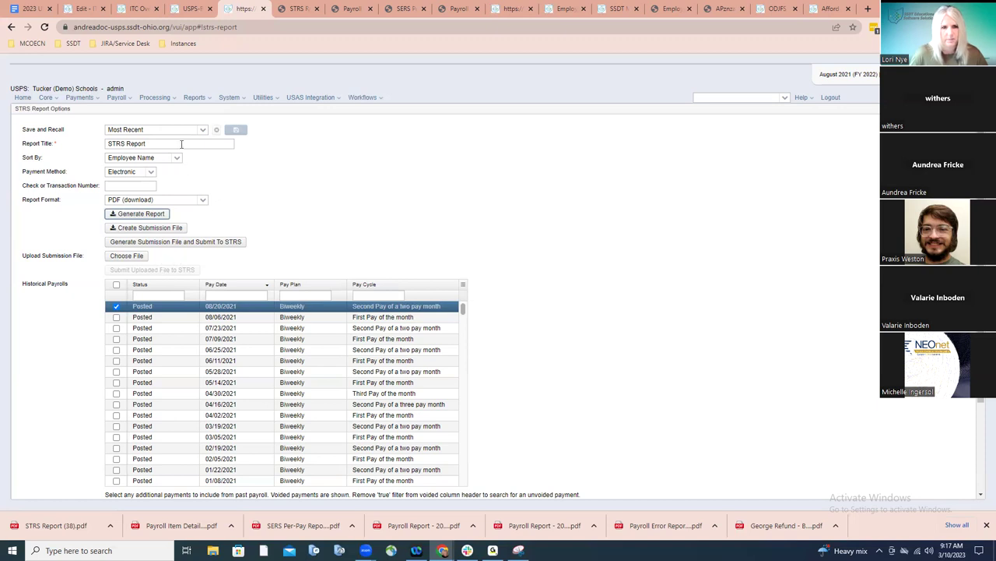
pyautogui.click(193, 8)
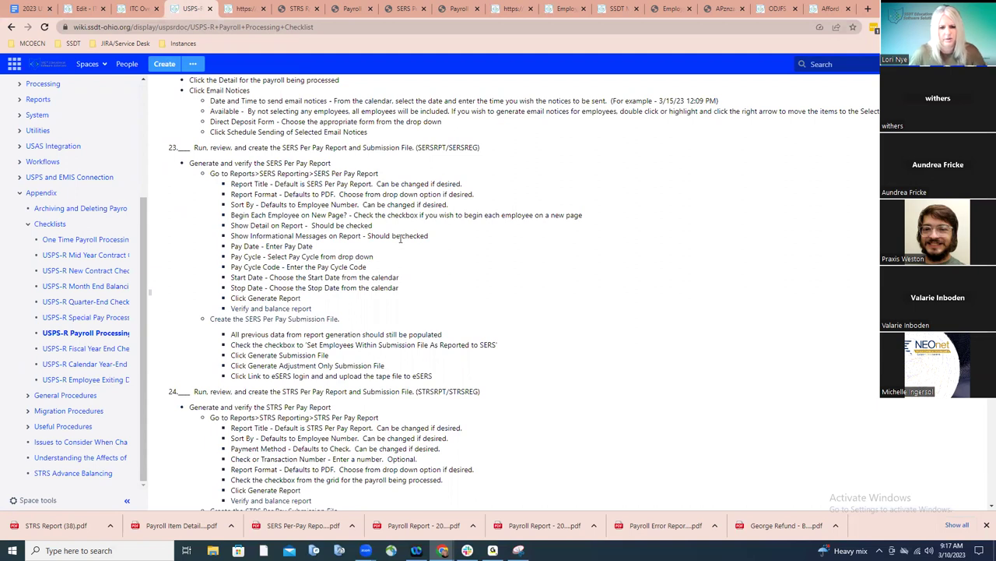
pyautogui.scroll(-1, 401, 239)
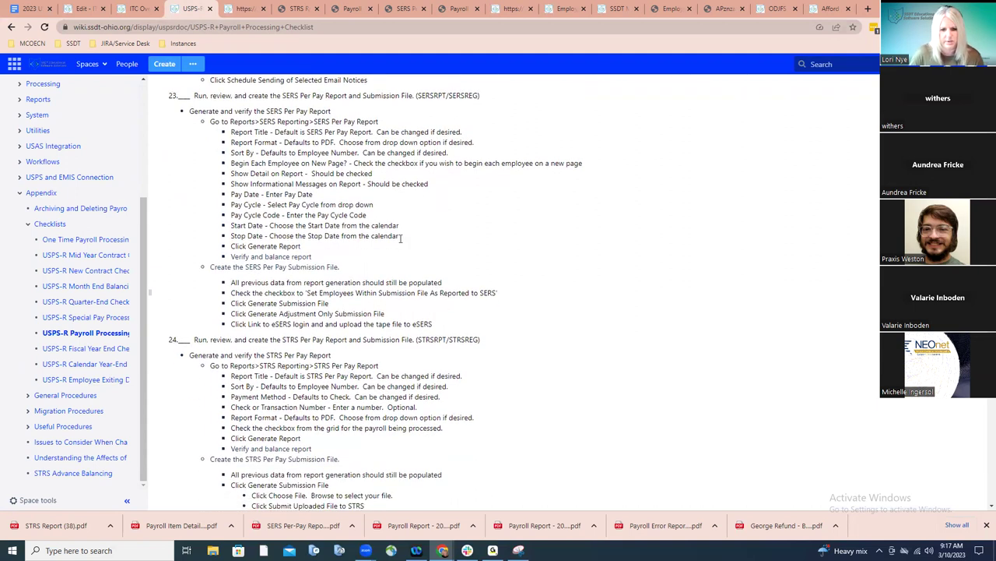
pyautogui.scroll(-2, 401, 240)
pyautogui.scroll(-5, 401, 240)
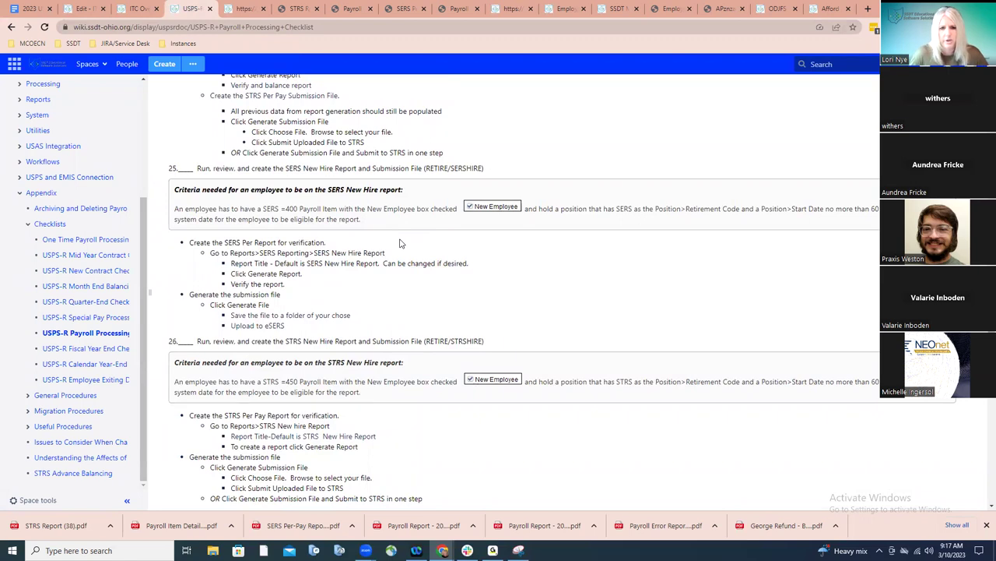
pyautogui.scroll(-1, 401, 244)
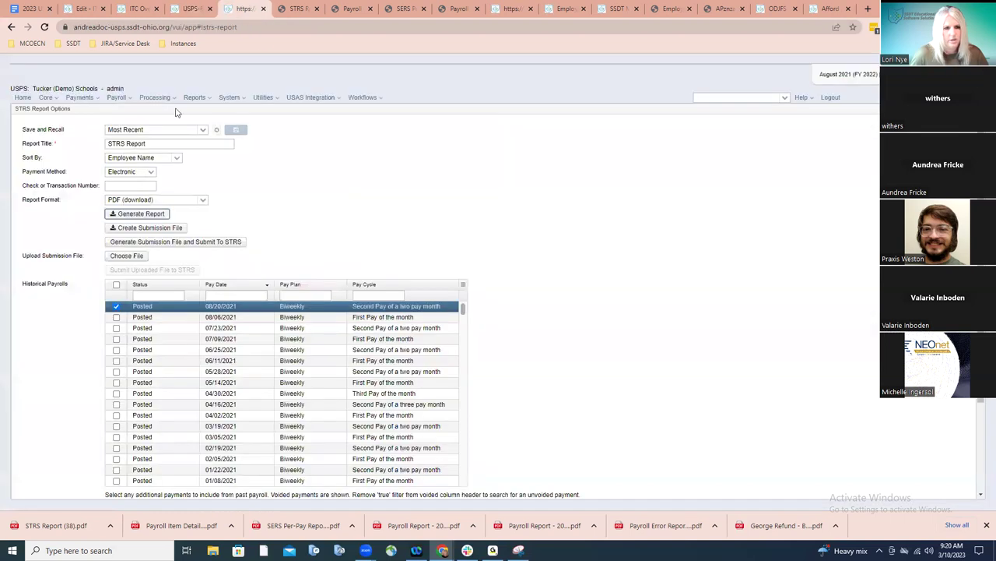
# - Find the test employee in USPS-R and check the New Employee flag on their 450 STRS payroll item
pyautogui.click(248, 9)
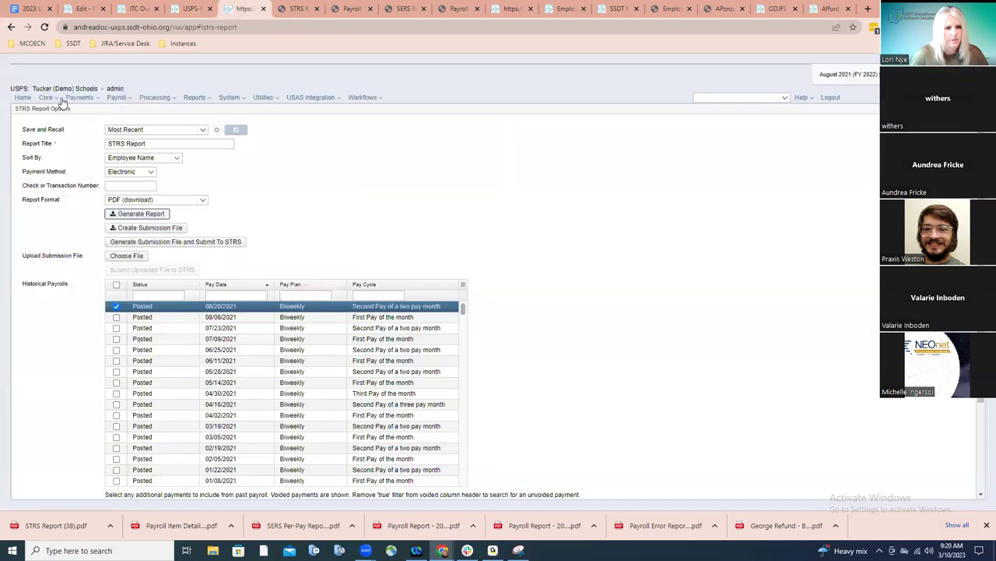
pyautogui.click(49, 97)
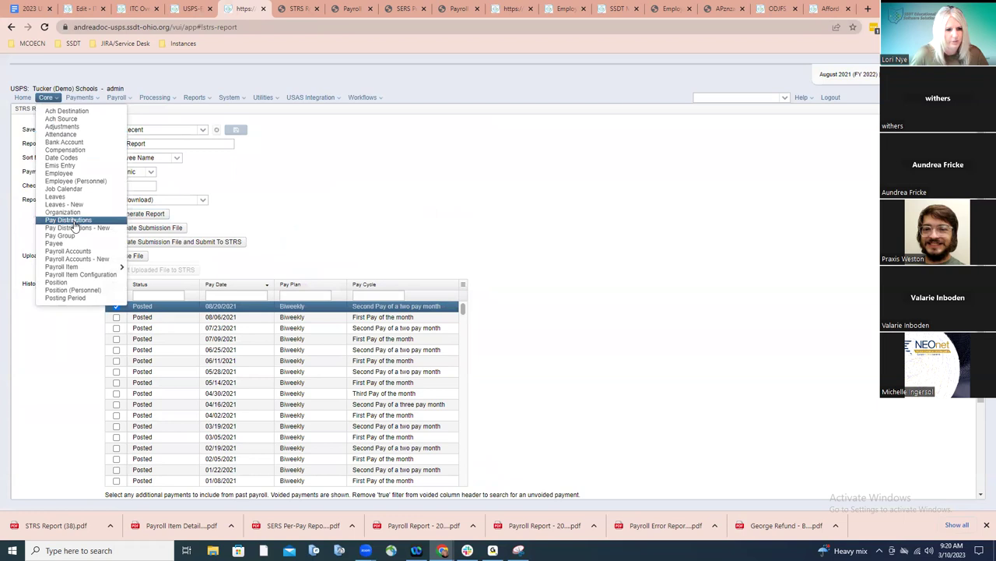
pyautogui.click(725, 96)
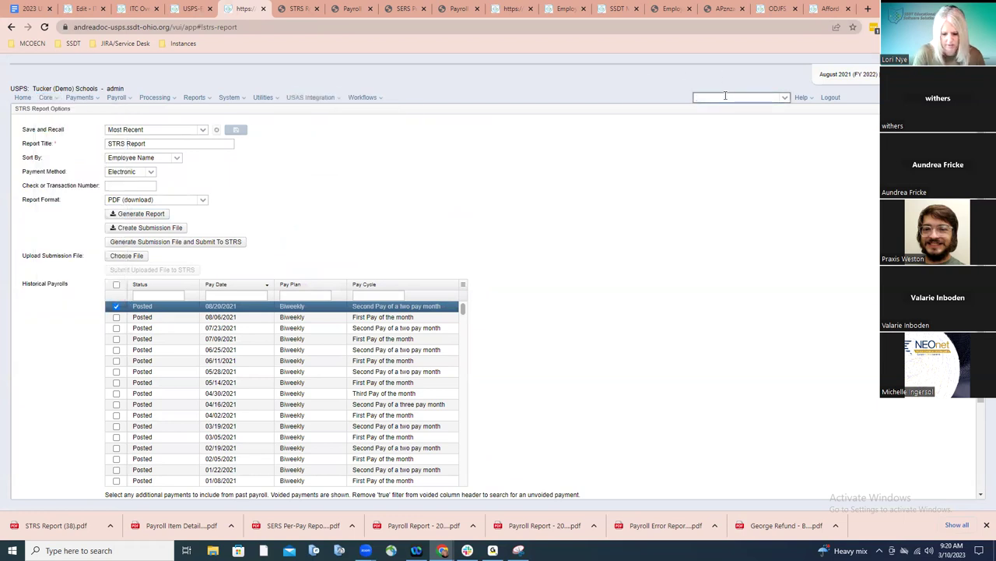
pyautogui.write('ny')
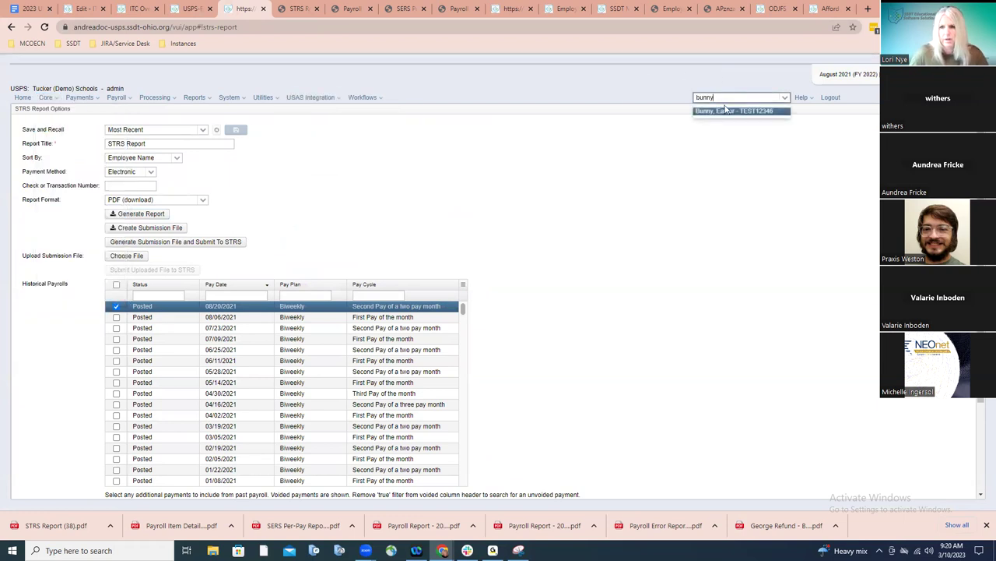
pyautogui.click(726, 112)
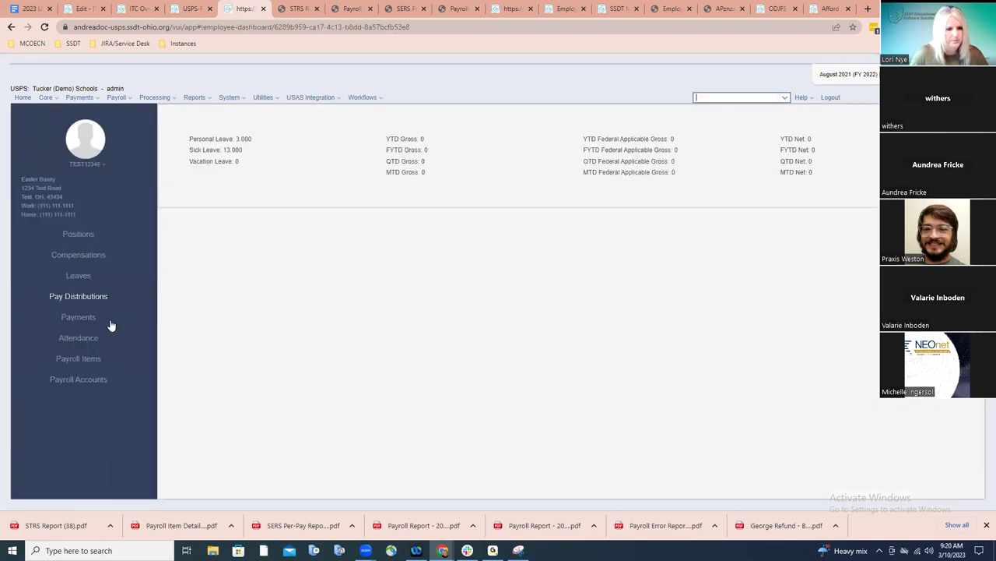
pyautogui.click(91, 357)
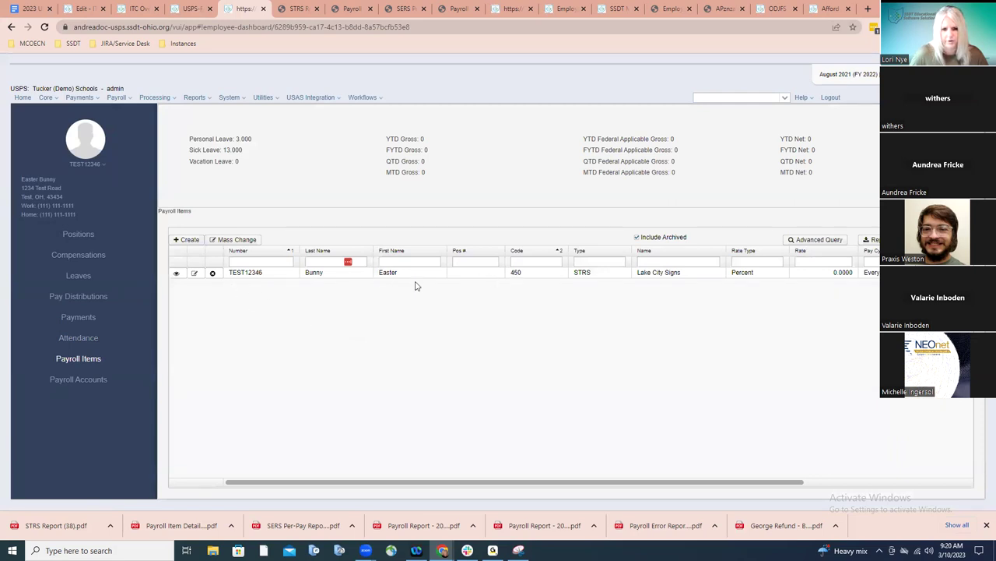
pyautogui.click(194, 273)
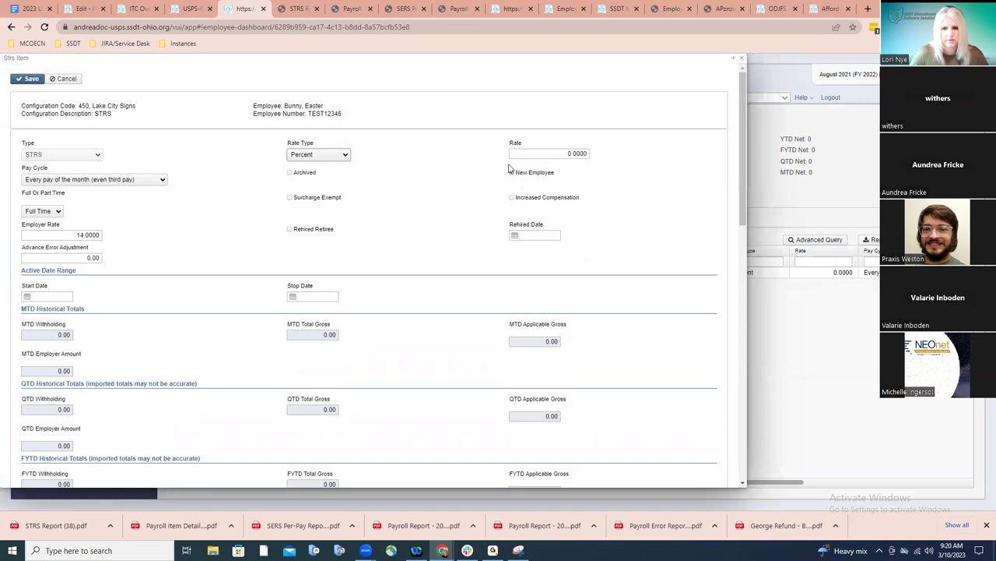
pyautogui.click(741, 60)
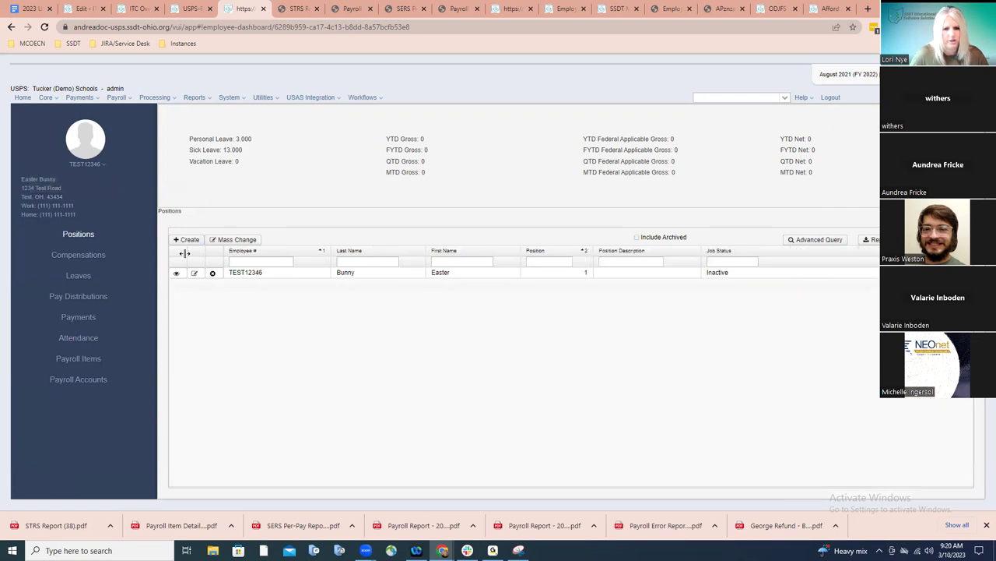
# - Open the employee's position 1 record, check its start date and retirement code, and close it without changes
pyautogui.click(196, 273)
pyautogui.click(199, 274)
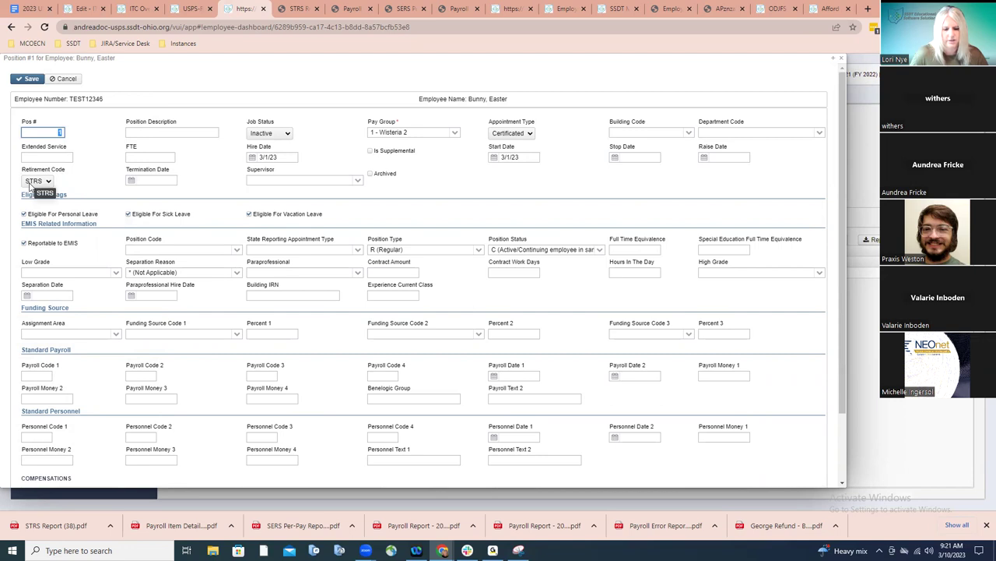
pyautogui.click(786, 77)
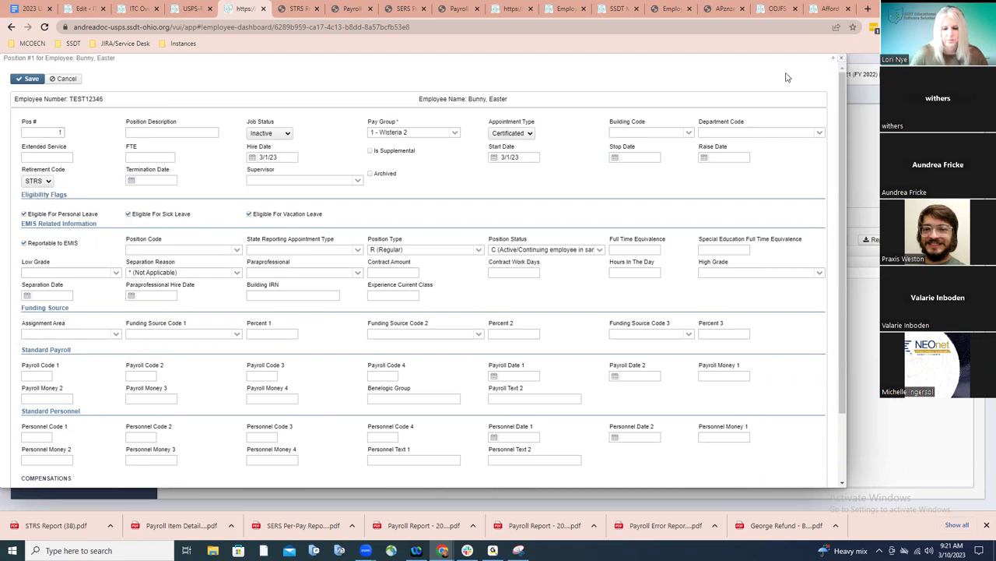
pyautogui.press('Escape')
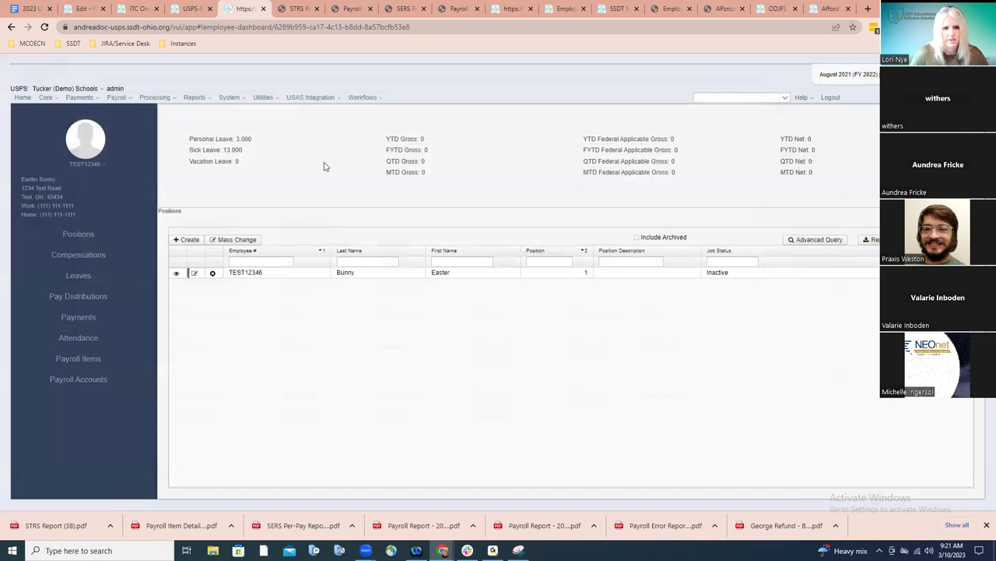
# - Generate the STRS New Hire Report, review the listed employee in the PDF, and close it
pyautogui.click(194, 100)
pyautogui.moveTo(261, 320)
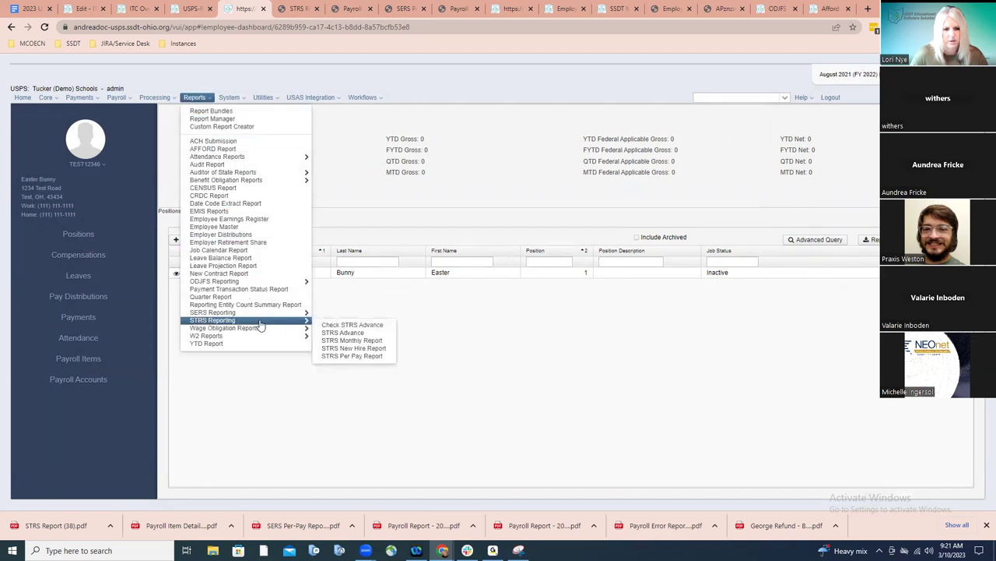
pyautogui.click(342, 348)
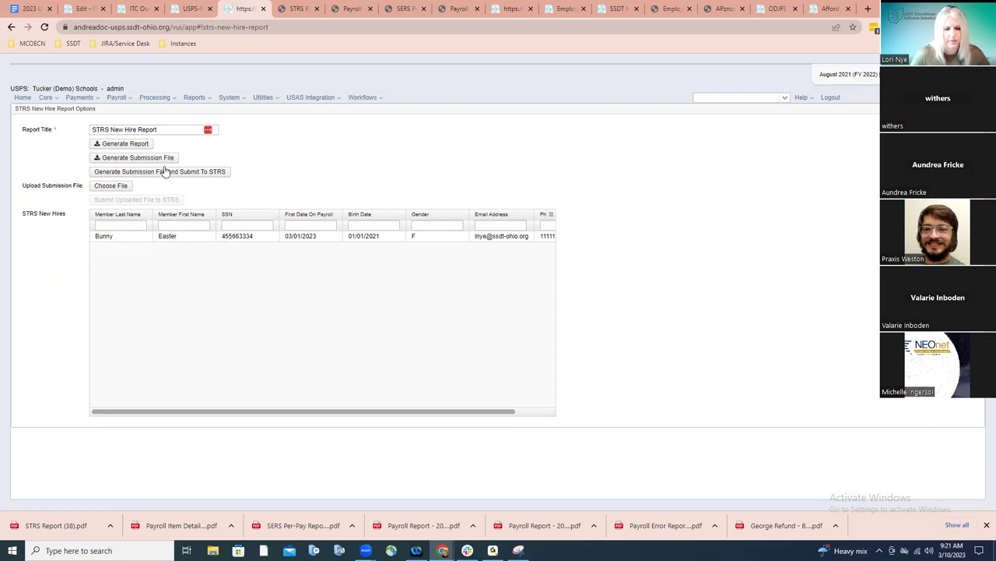
pyautogui.click(146, 143)
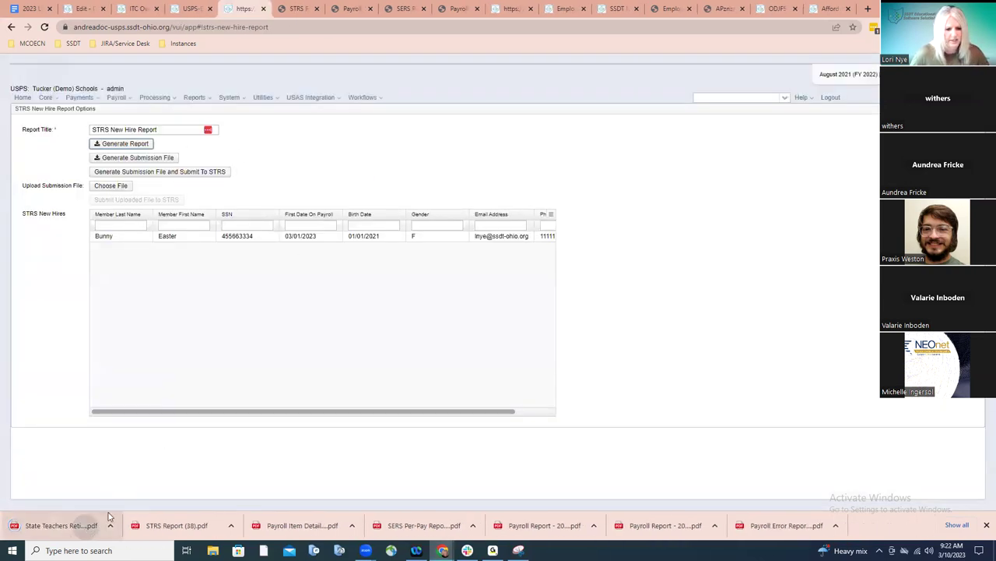
pyautogui.click(82, 526)
pyautogui.scroll(-10, 475, 204)
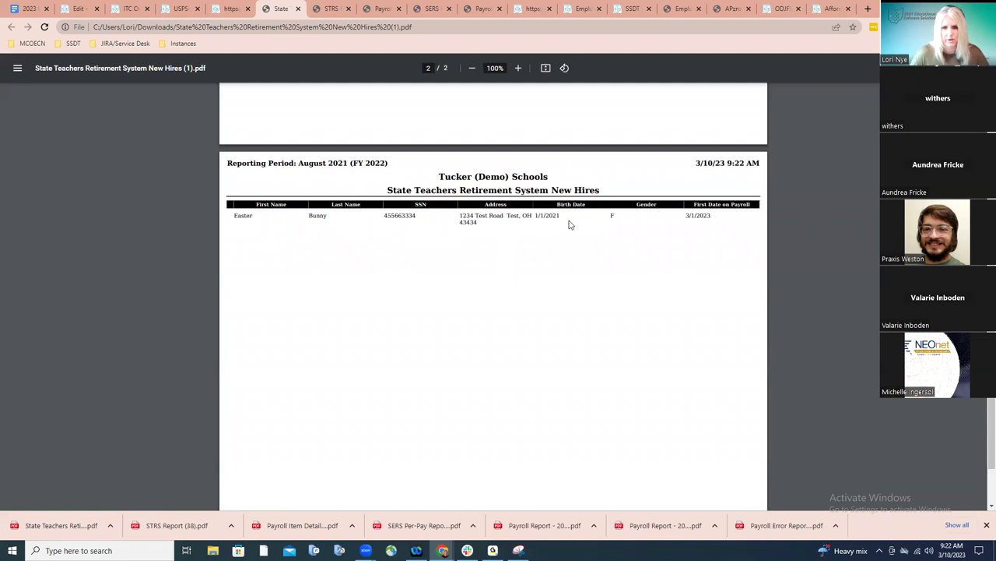
pyautogui.click(299, 9)
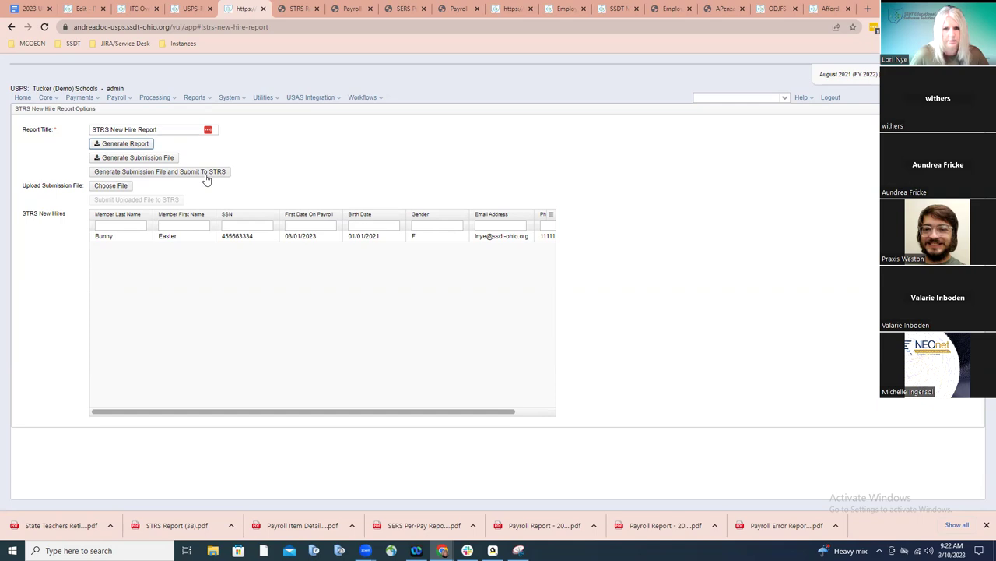
# - Generate the SERS New Hire Report, review the PDF, and close it
pyautogui.click(197, 98)
pyautogui.moveTo(269, 313)
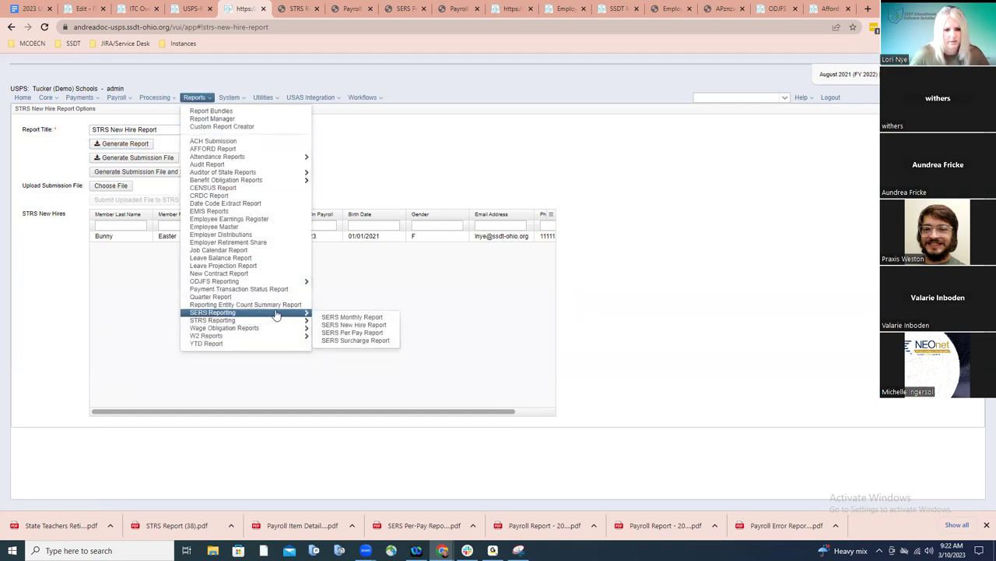
pyautogui.click(334, 325)
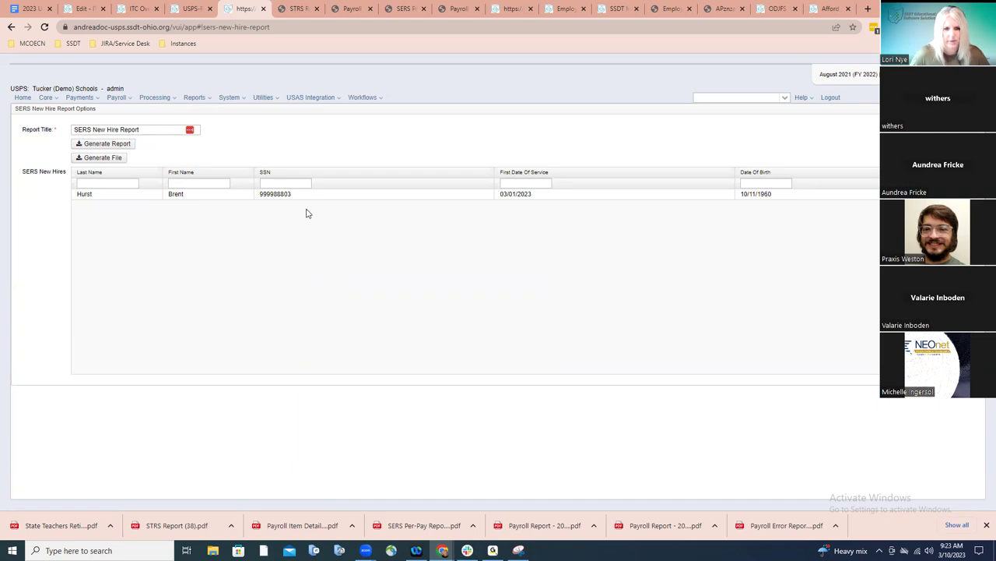
pyautogui.click(125, 147)
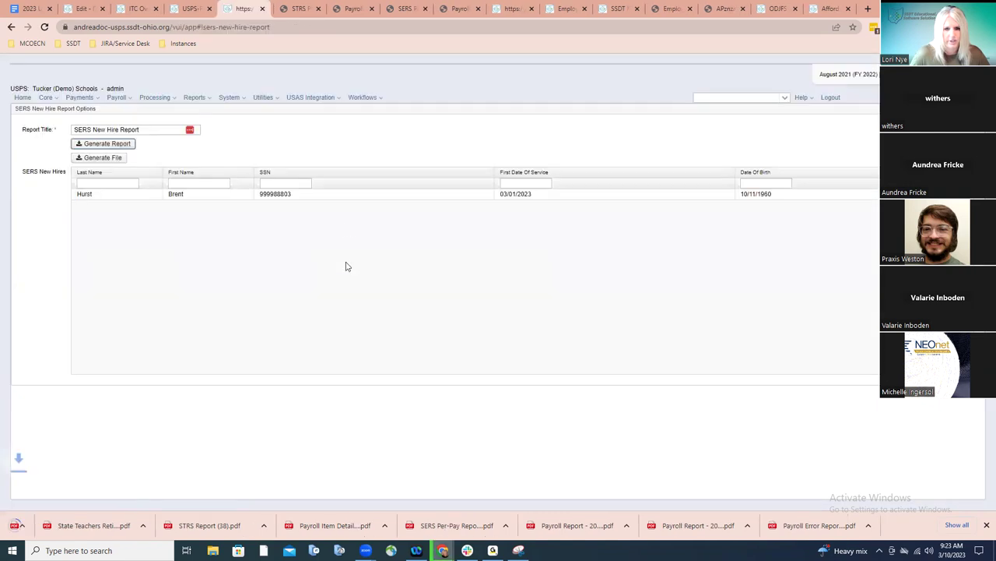
pyautogui.click(64, 521)
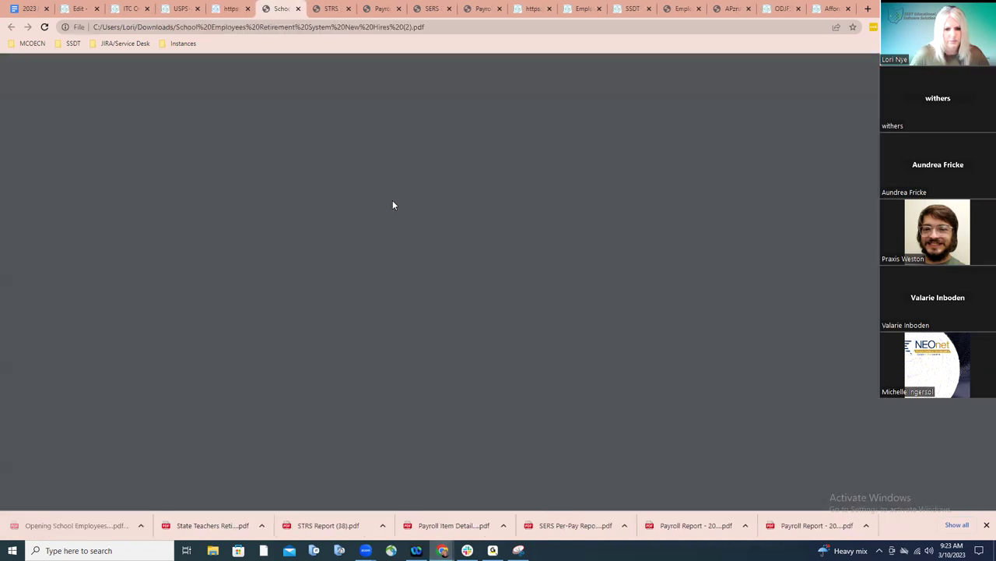
pyautogui.scroll(-6, 401, 202)
pyautogui.scroll(-3, 401, 201)
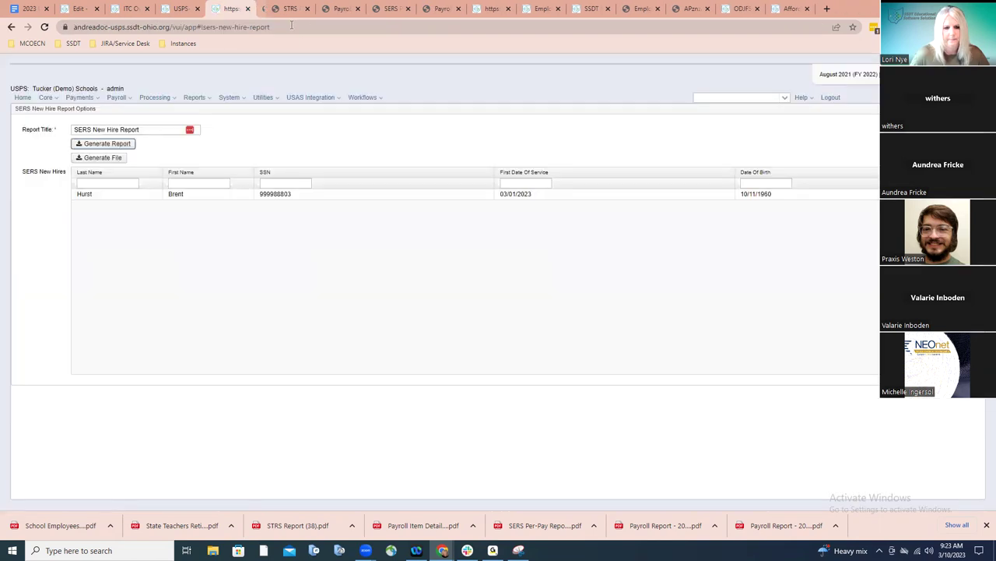
pyautogui.click(297, 9)
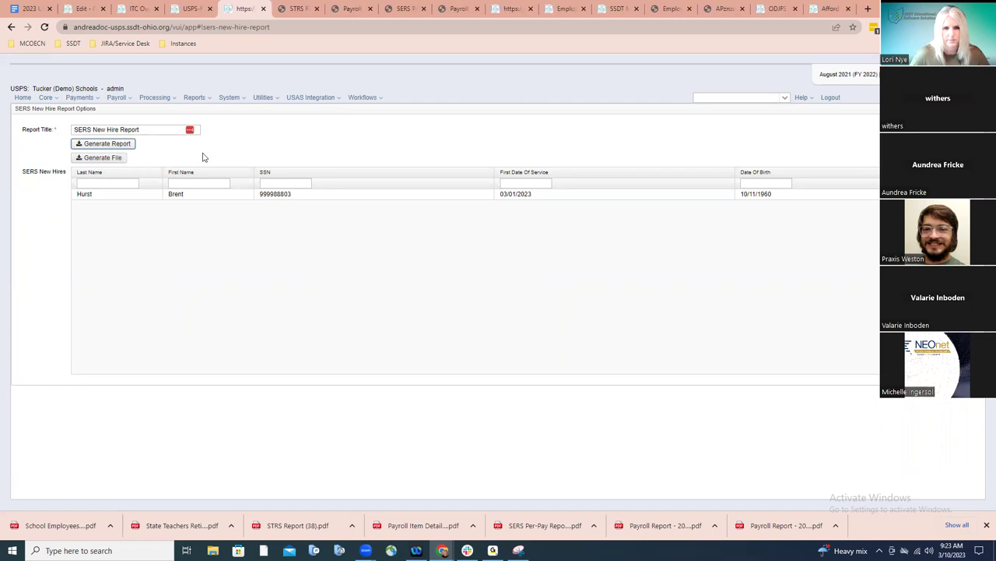
# - Close the SERS Per-Pay Report and Payroll Item Detail PDFs, keeping the Payroll Report open
pyautogui.click(401, 9)
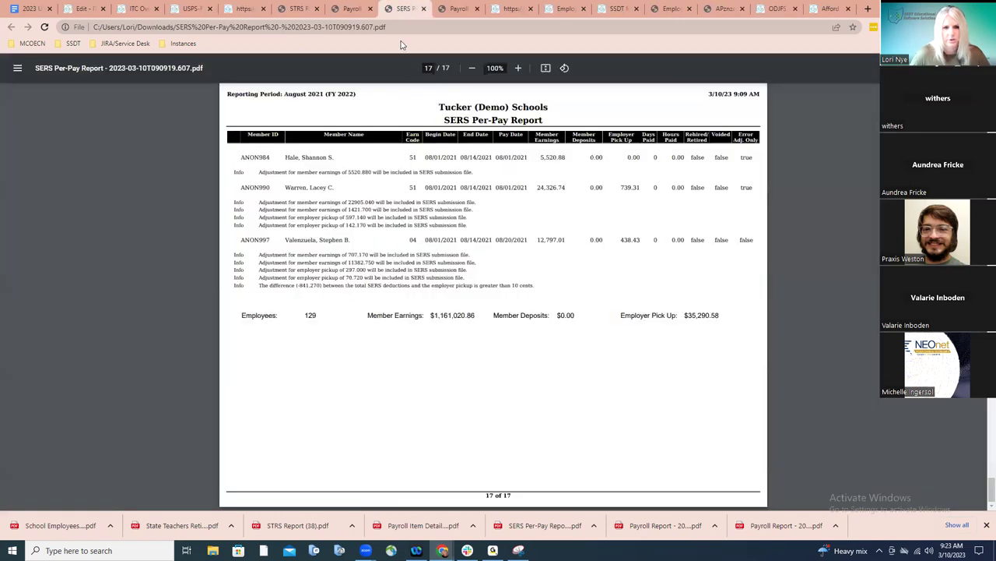
pyautogui.click(423, 9)
pyautogui.click(377, 17)
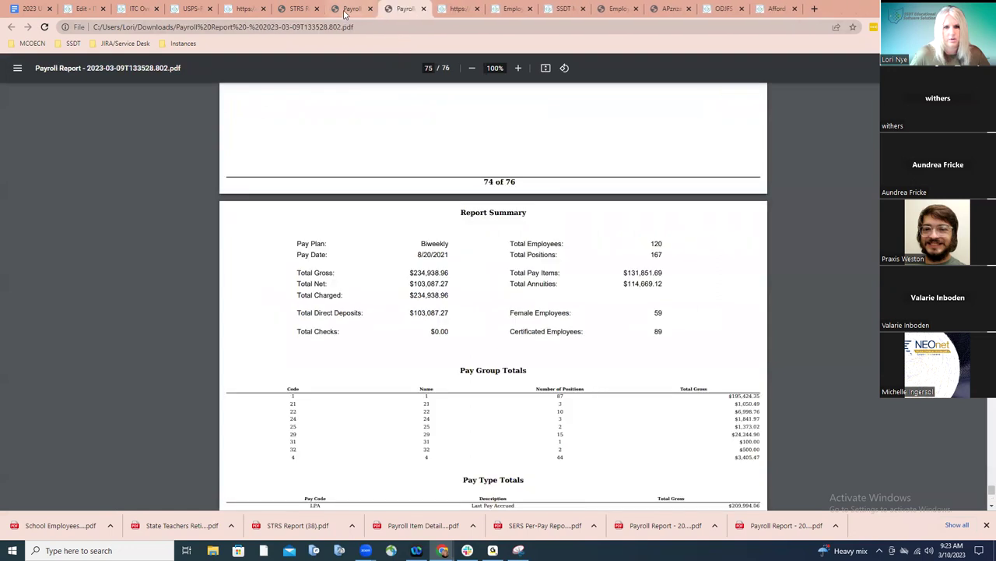
pyautogui.click(371, 8)
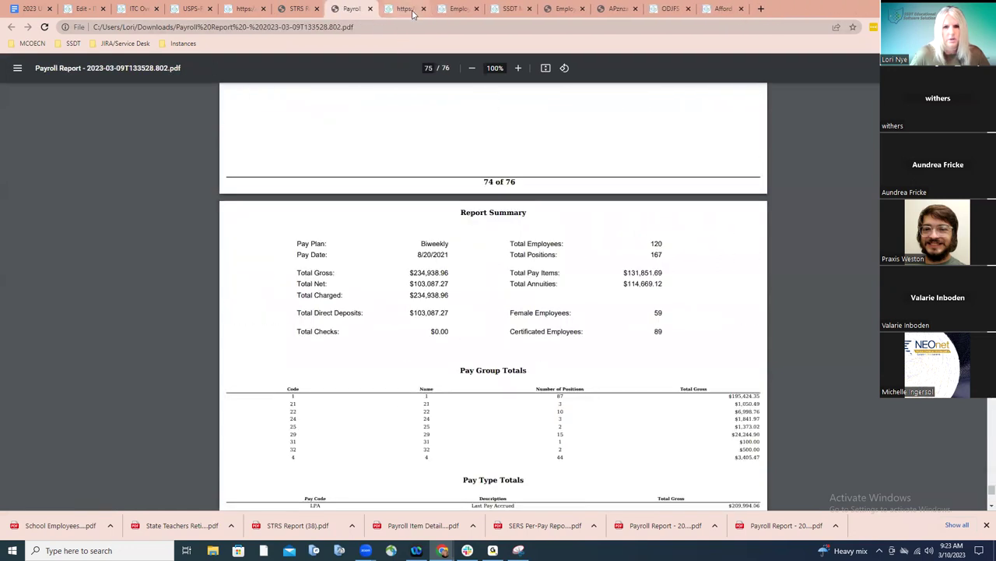
# - Review the Employee documentation's contact and gender requirements for new hire reporting, and compare the SERS New Hire options with the checklist's submission instructions
pyautogui.click(455, 15)
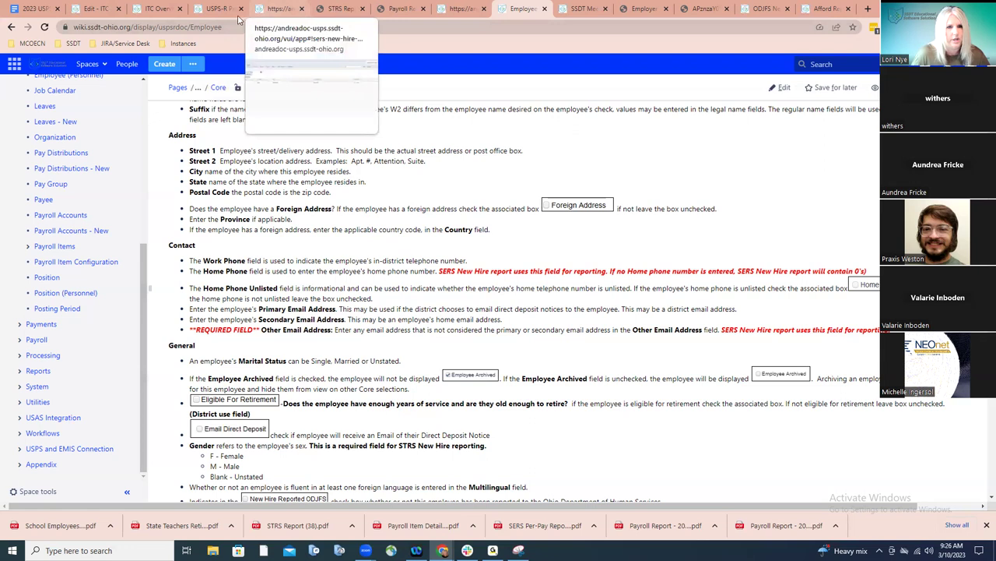
pyautogui.click(217, 10)
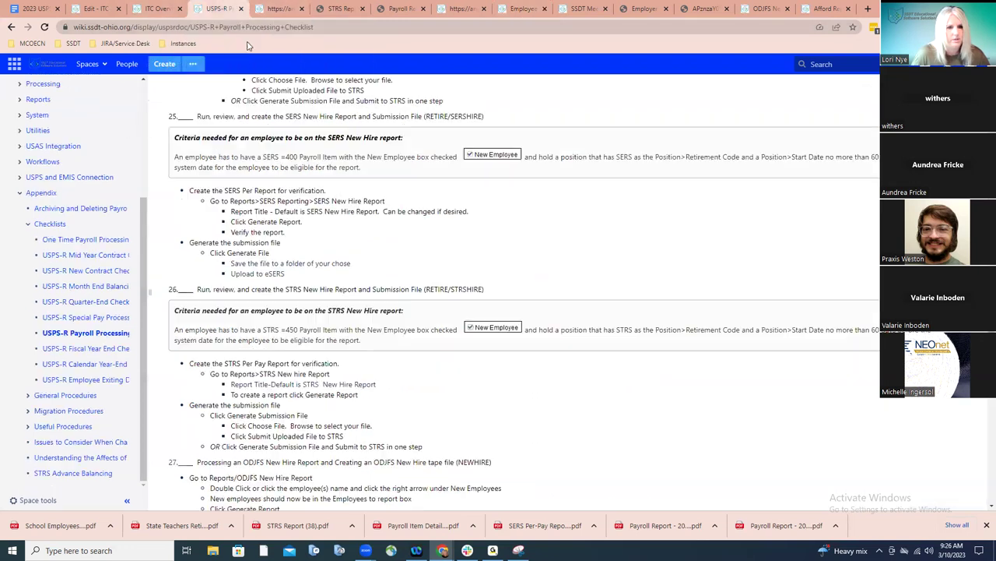
pyautogui.click(277, 10)
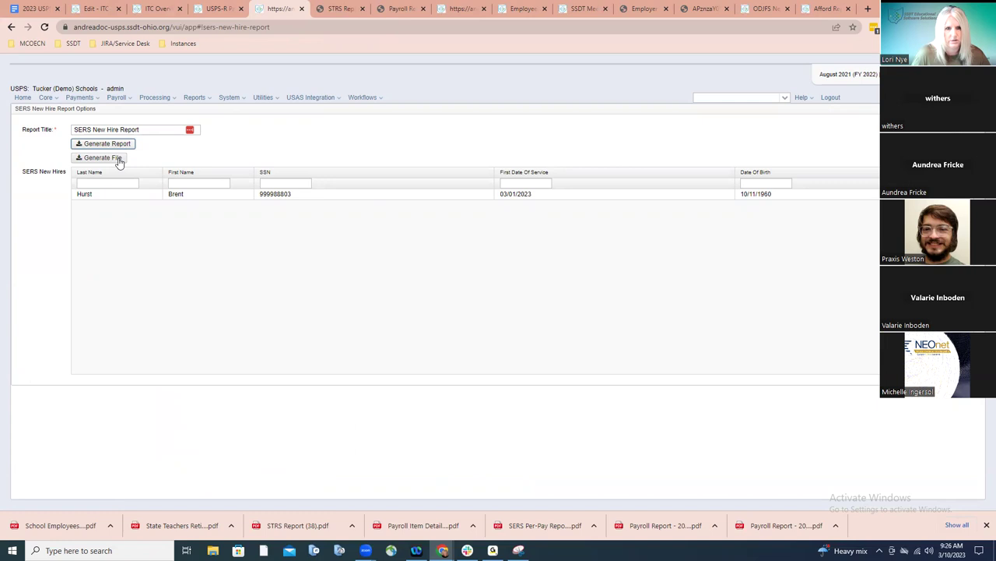
pyautogui.click(209, 10)
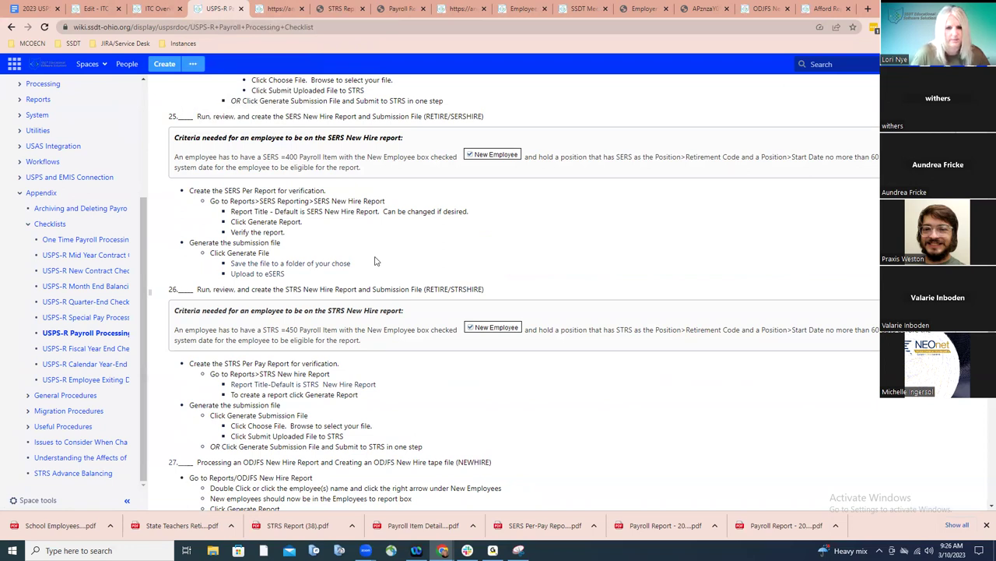
# - Review the checklist's instructions for the ODJFS New Hire Report and its submission file
pyautogui.scroll(-1, 378, 260)
pyautogui.scroll(-2, 378, 259)
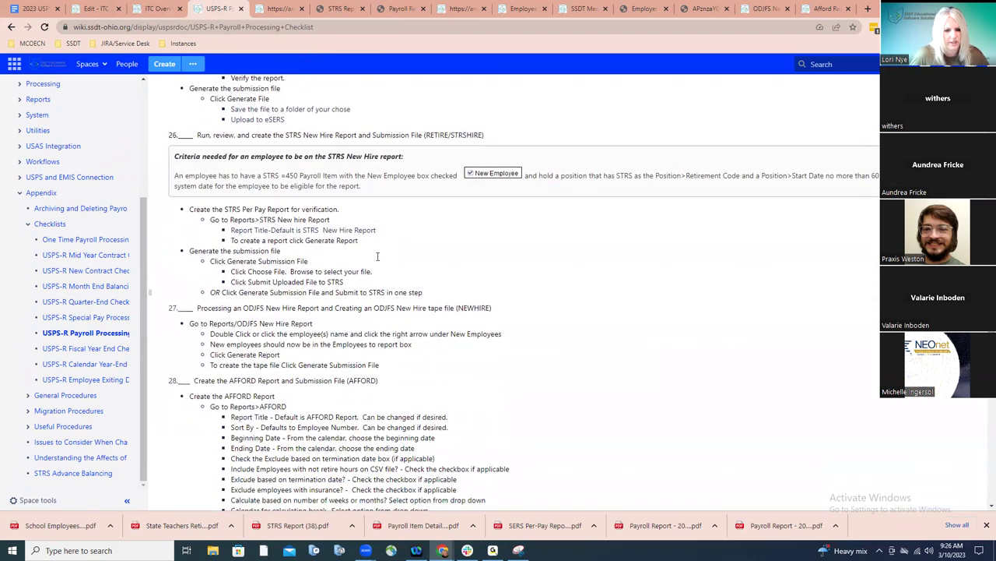
pyautogui.scroll(-1, 378, 260)
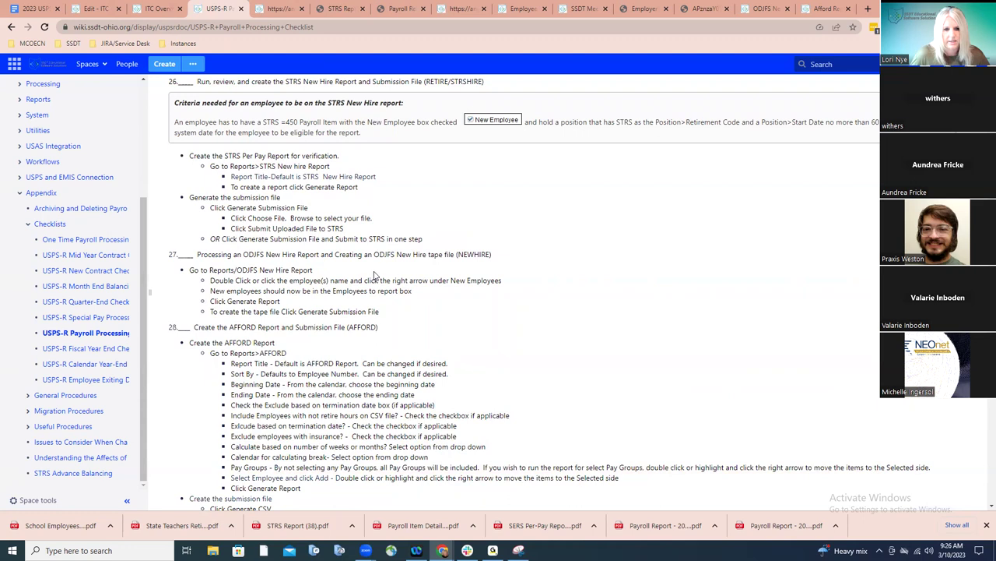
pyautogui.scroll(-3, 375, 274)
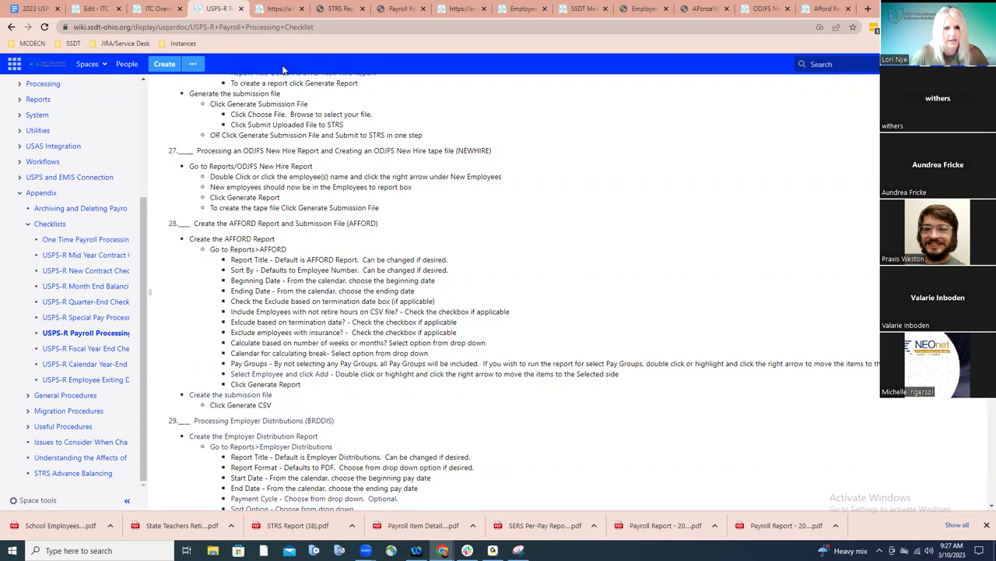
# - Search for the test employee in USPS-R and open that employee's record for editing
pyautogui.click(278, 9)
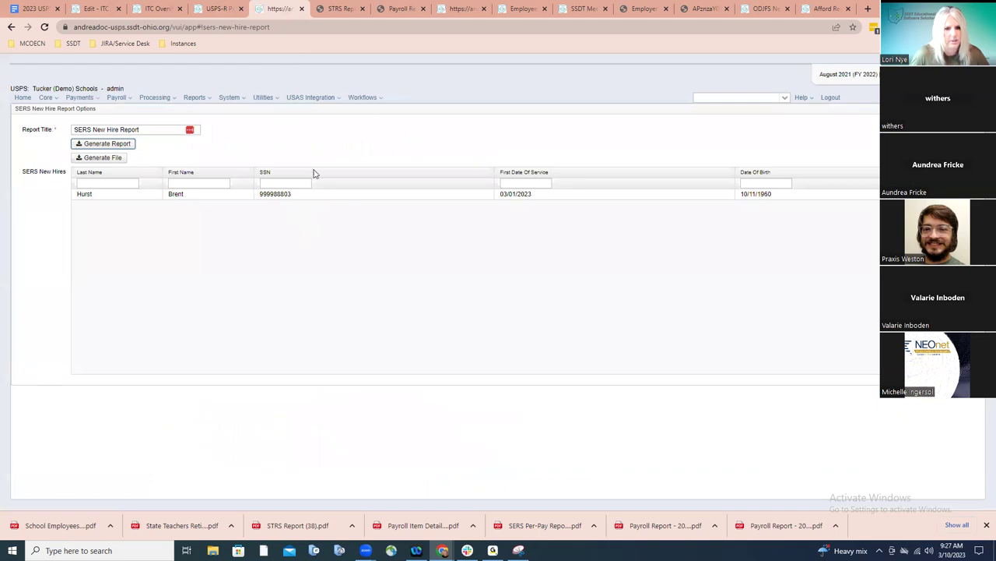
pyautogui.click(716, 97)
pyautogui.write('bunny')
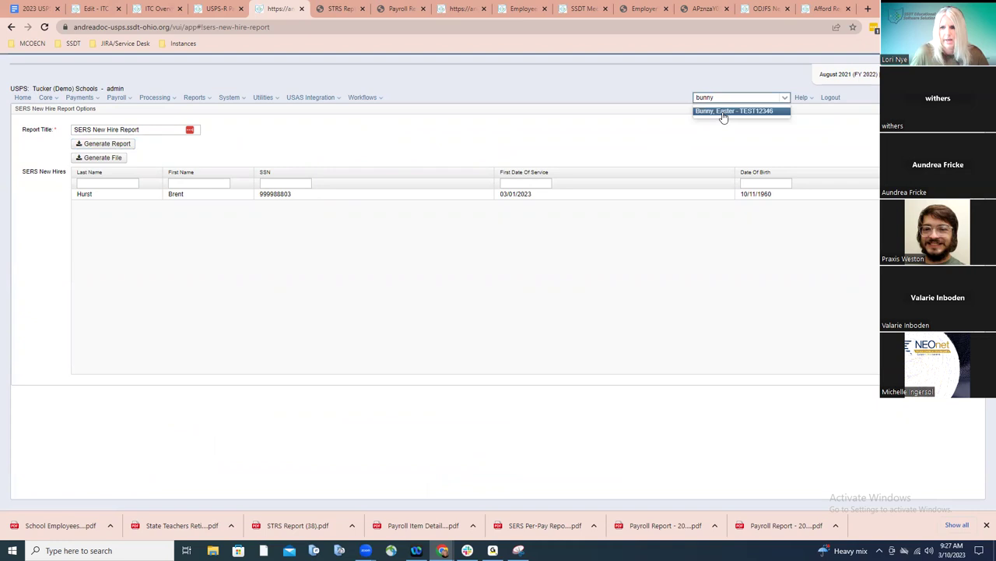
pyautogui.click(722, 117)
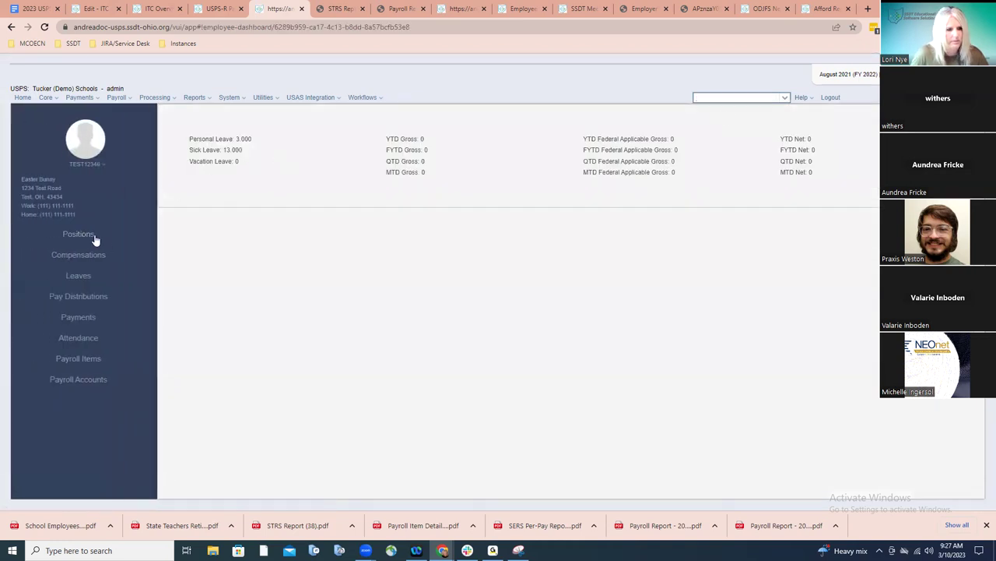
pyautogui.click(95, 167)
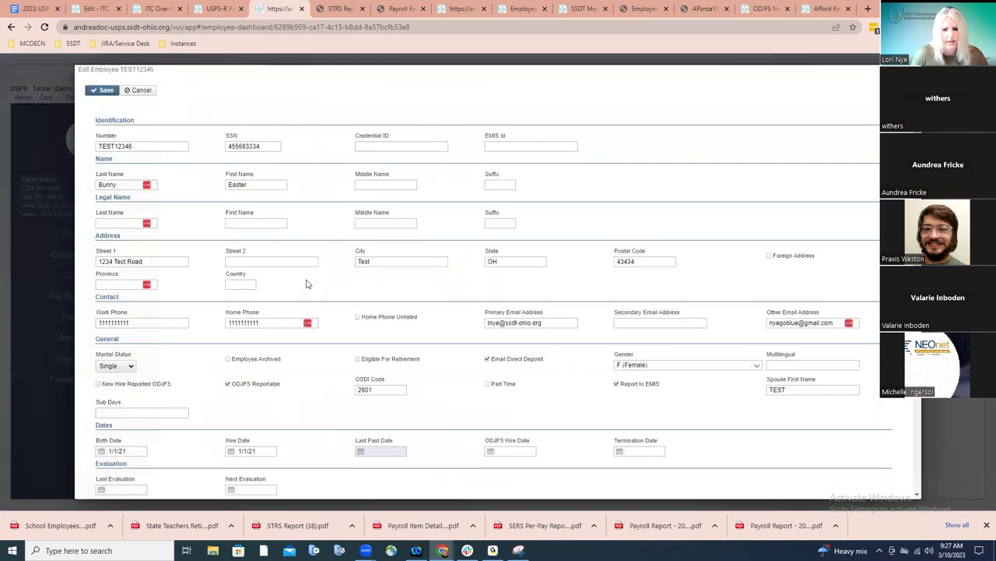
# - Set the test employee's ODJFS Hire Date to 030123 and save the record
pyautogui.scroll(-3, 306, 284)
pyautogui.scroll(-3, 306, 284)
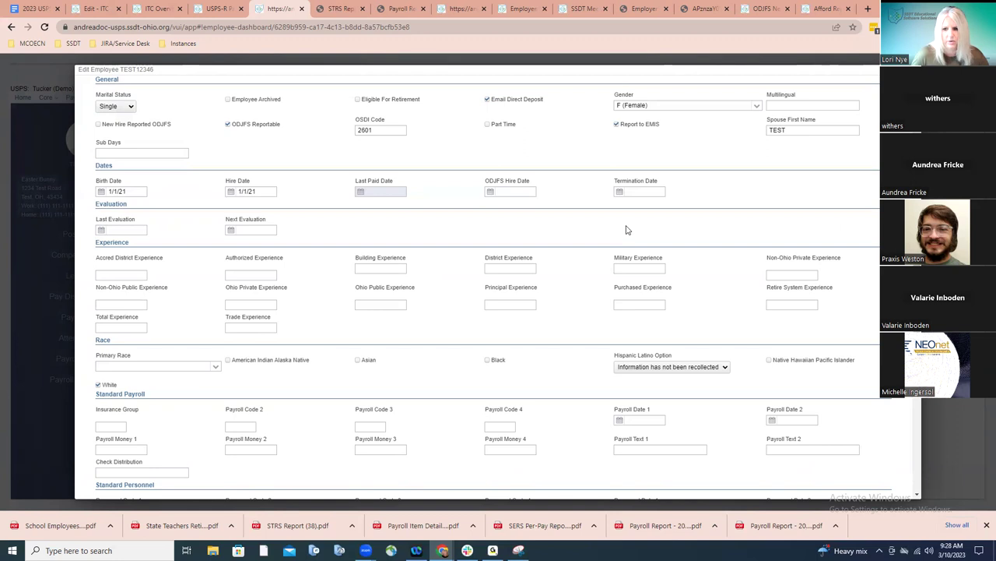
pyautogui.scroll(-1, 666, 201)
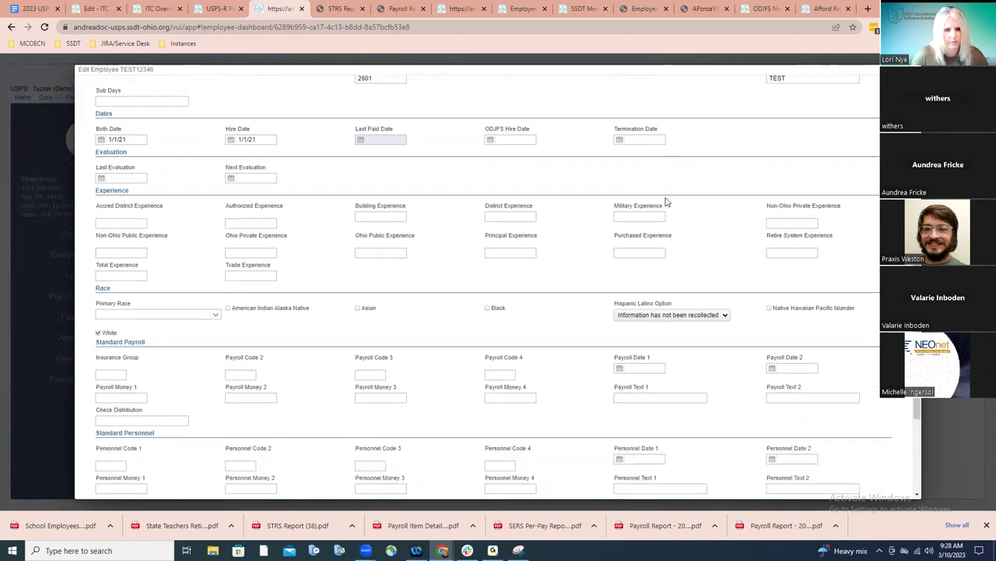
pyautogui.scroll(1, 514, 192)
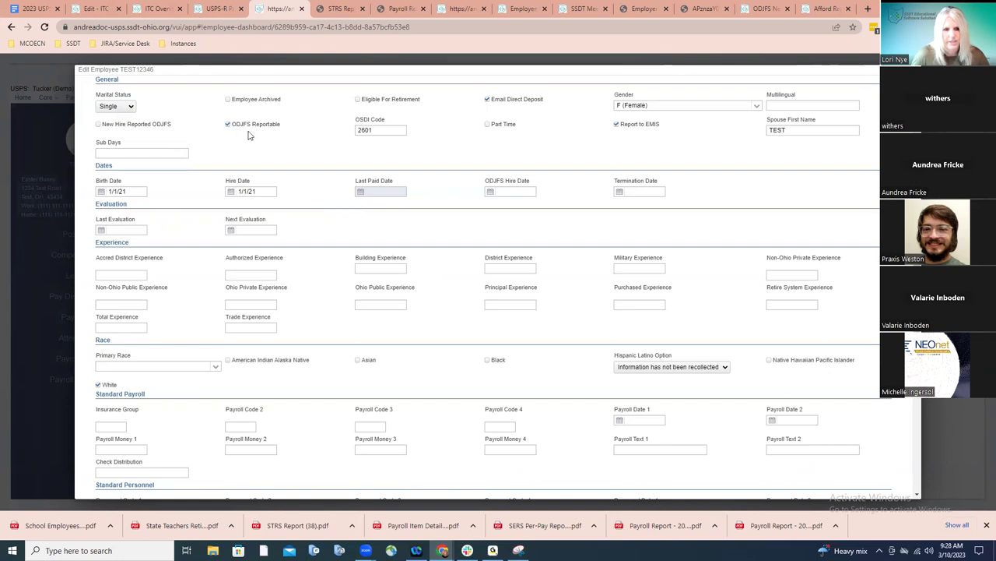
pyautogui.click(504, 190)
pyautogui.write('03/12')
pyautogui.write('/21')
pyautogui.press('BackSpace')
pyautogui.write('3')
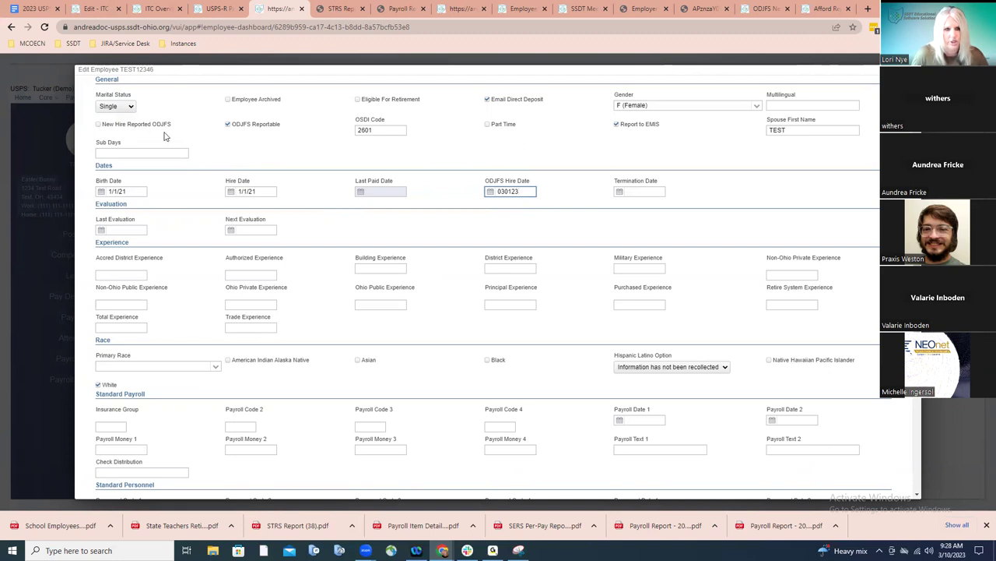
pyautogui.scroll(2, 164, 136)
pyautogui.scroll(2, 165, 136)
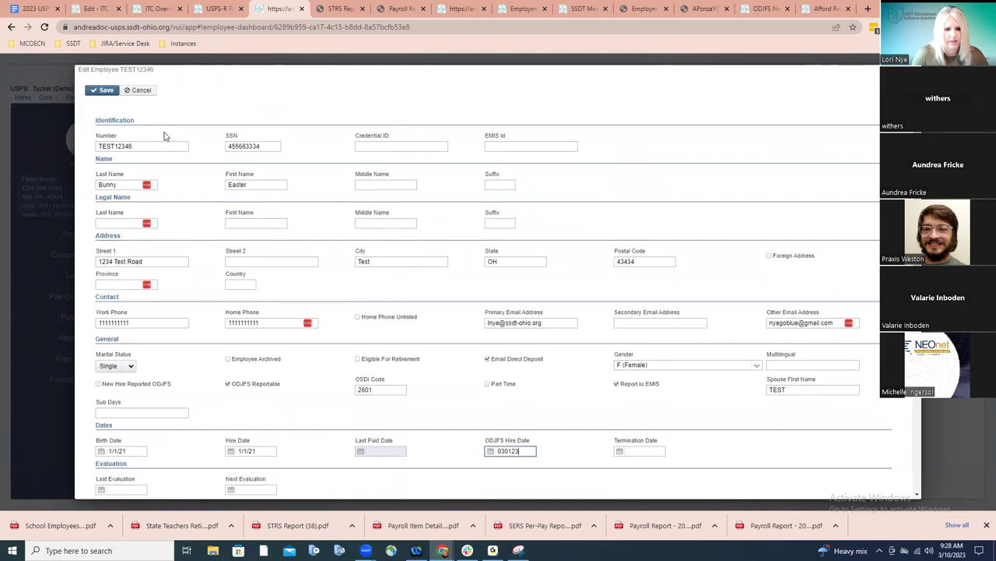
pyautogui.click(108, 93)
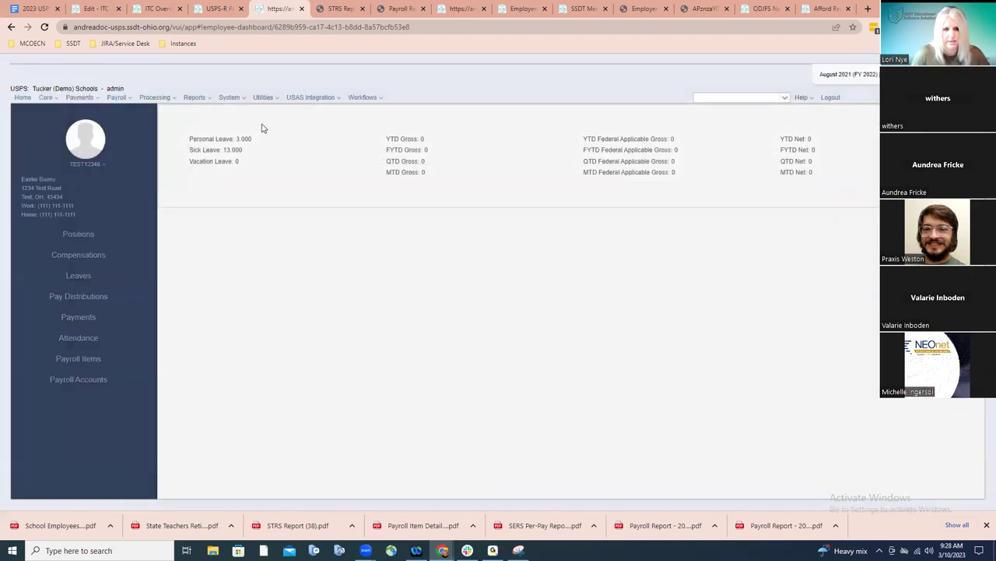
# - Open the ODJFS New Hire Report options and add all listed new employees to Employees to Report
pyautogui.click(196, 98)
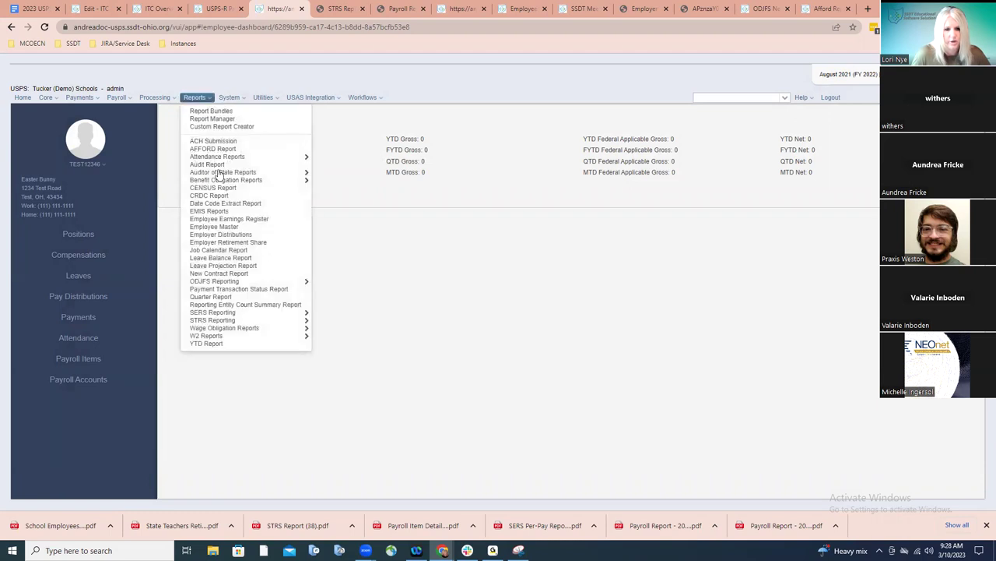
pyautogui.moveTo(250, 281)
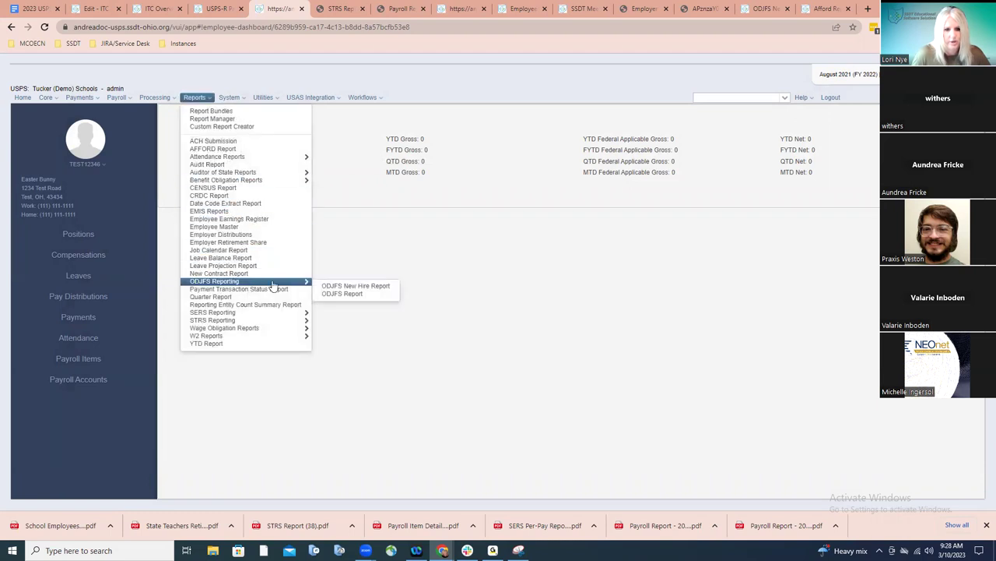
pyautogui.click(335, 286)
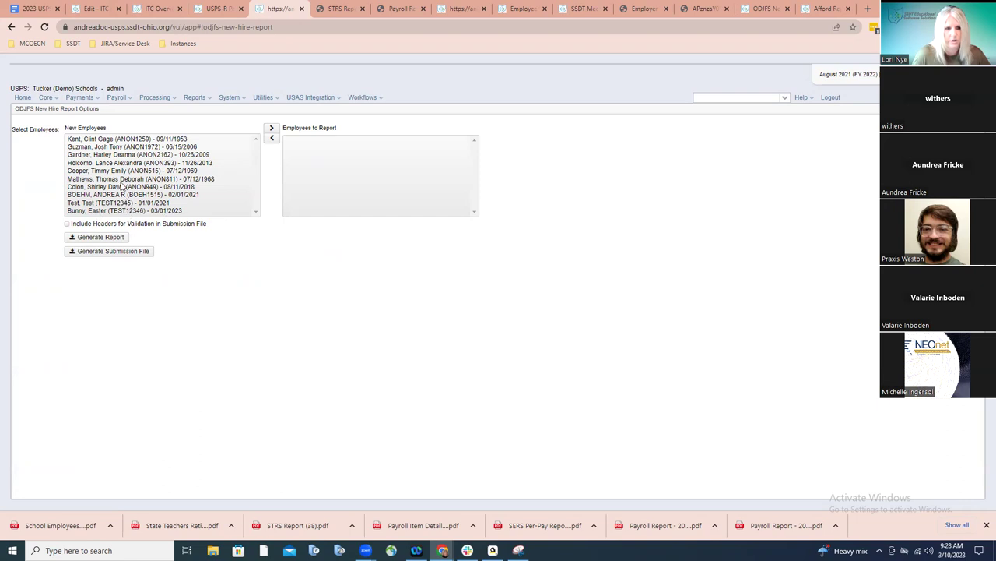
pyautogui.click(127, 140)
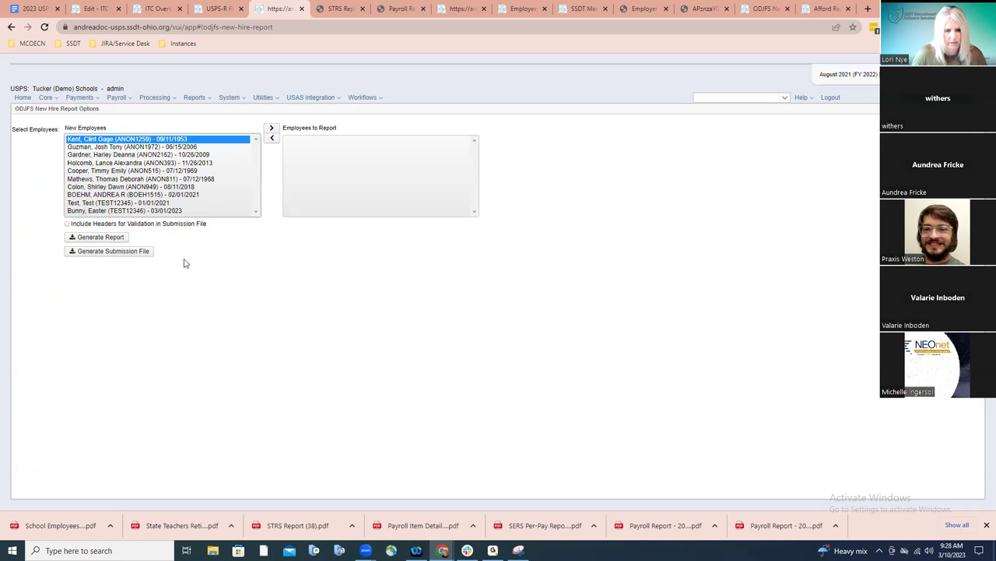
pyautogui.keyDown('shift'); pyautogui.click(177, 211); pyautogui.keyUp('shift')
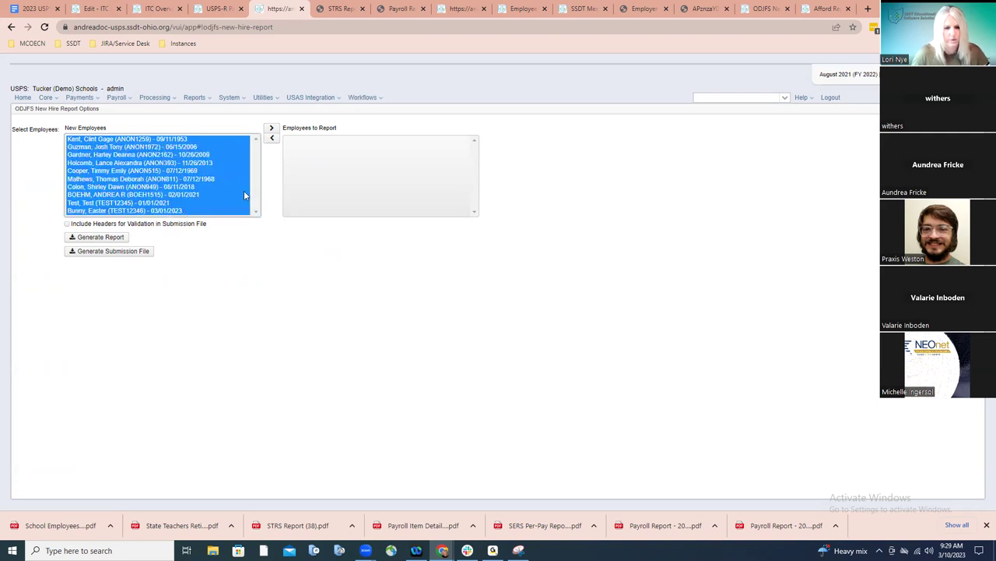
pyautogui.click(272, 130)
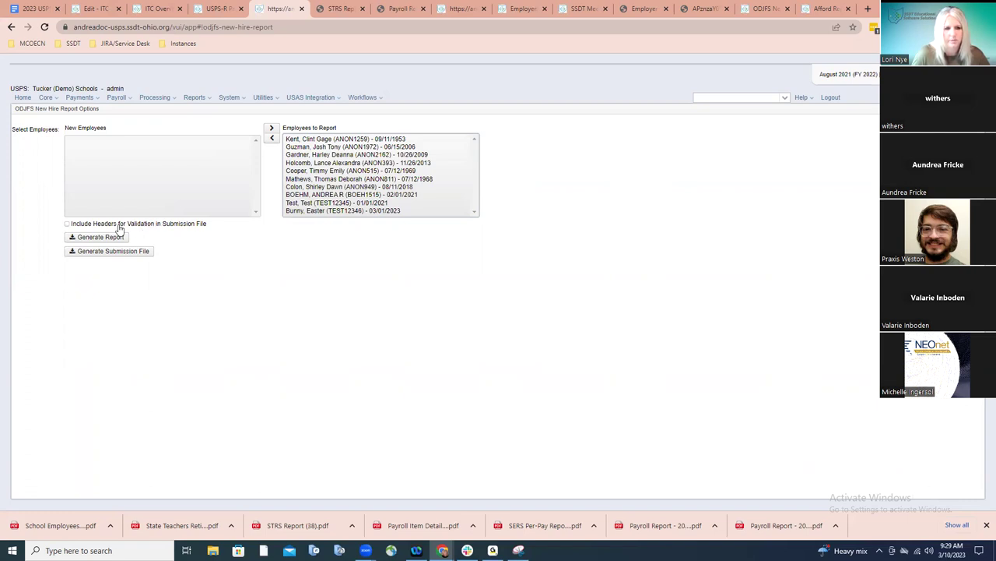
# - Include headers for validation in the submission file, generate the ODJFS New Hire Report, review the PDF, and return to the report options
pyautogui.click(67, 223)
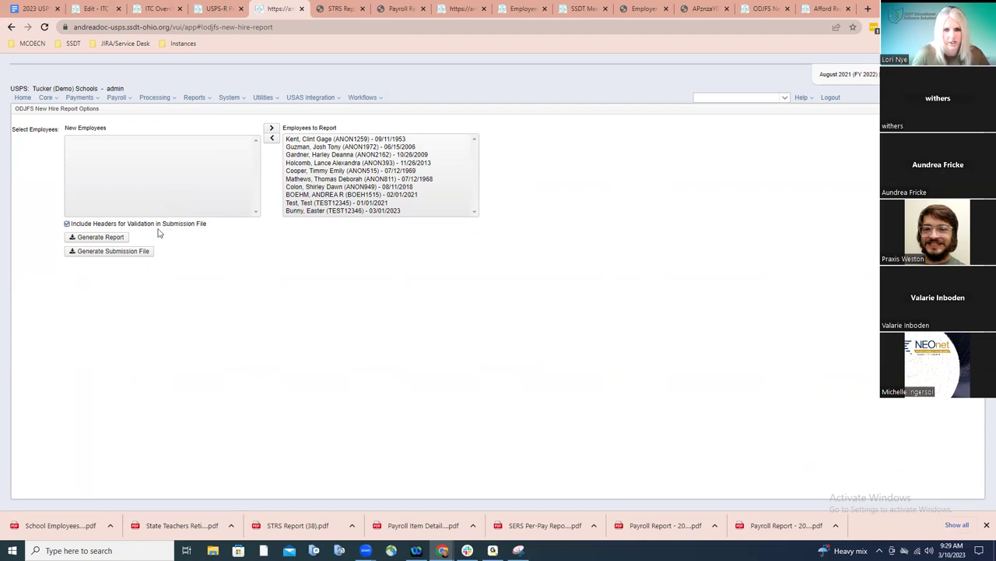
pyautogui.click(71, 237)
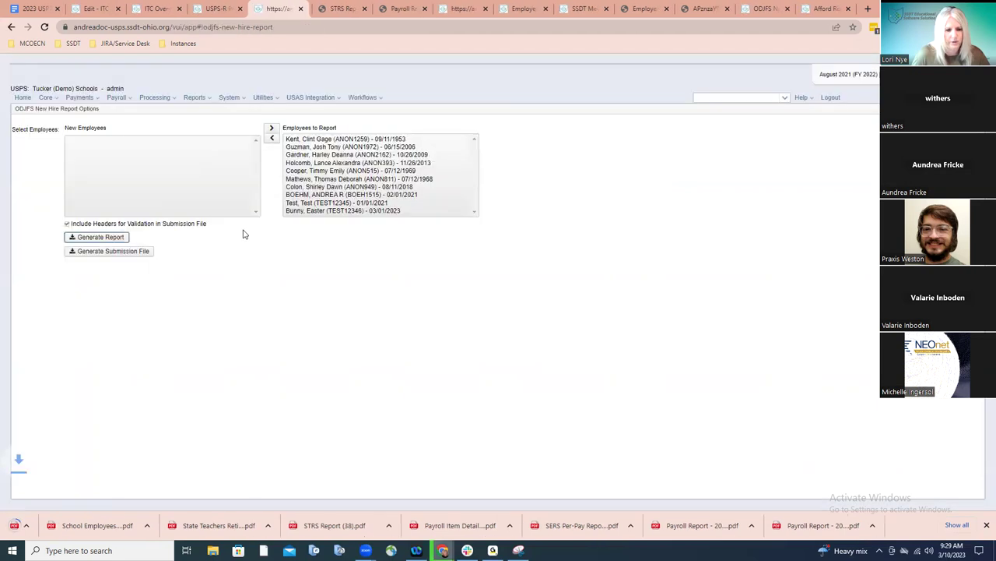
pyautogui.click(87, 526)
pyautogui.scroll(-5, 366, 308)
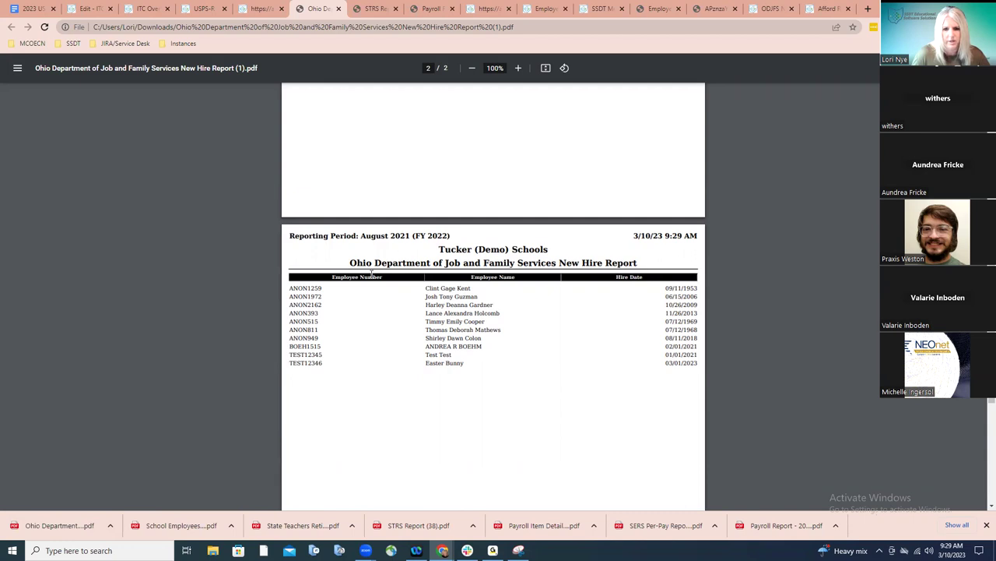
pyautogui.click(255, 14)
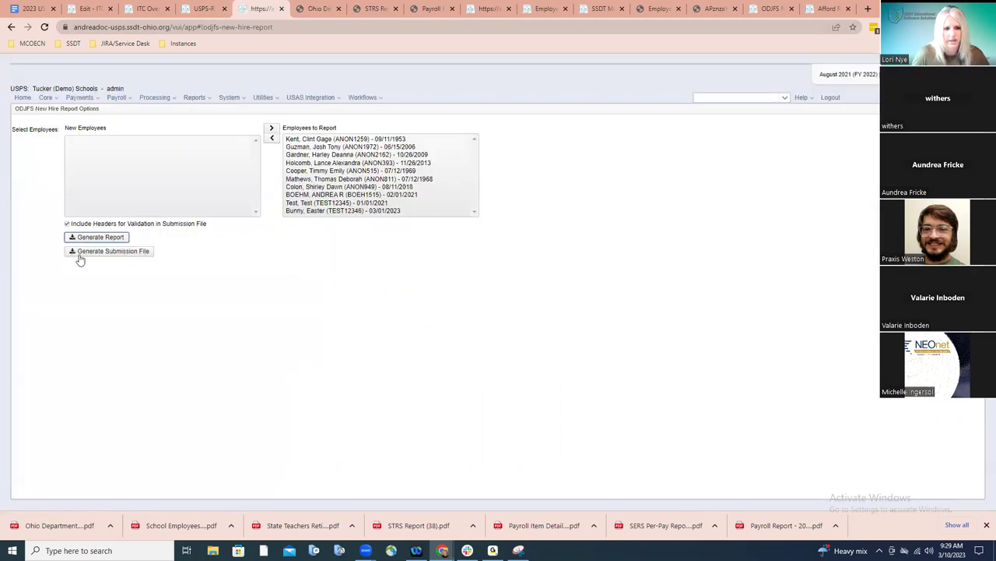
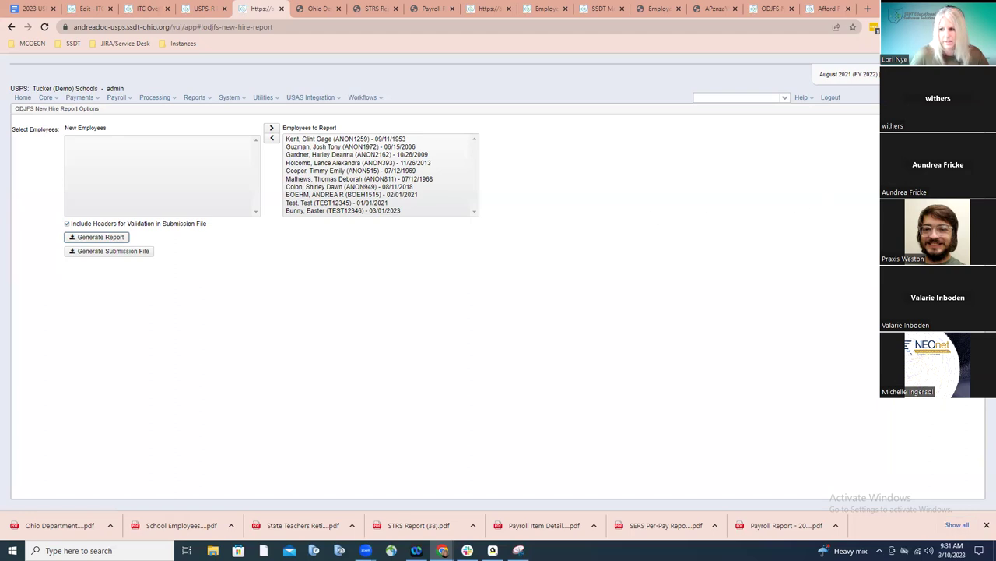
# - Review the checklist's instructions for creating the AFFORD Report and its submission file
pyautogui.hotkey('alt', 'Tab')
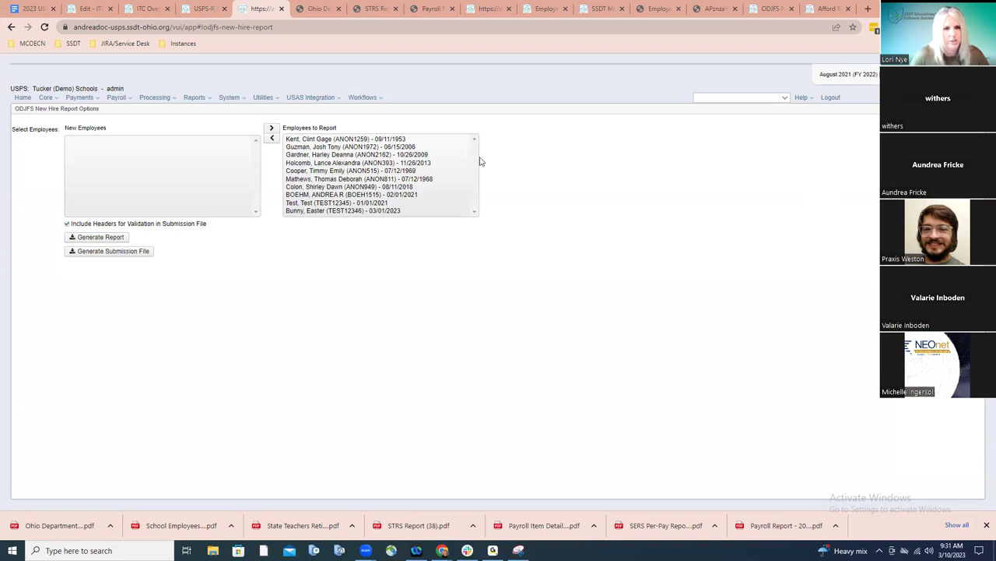
pyautogui.click(204, 9)
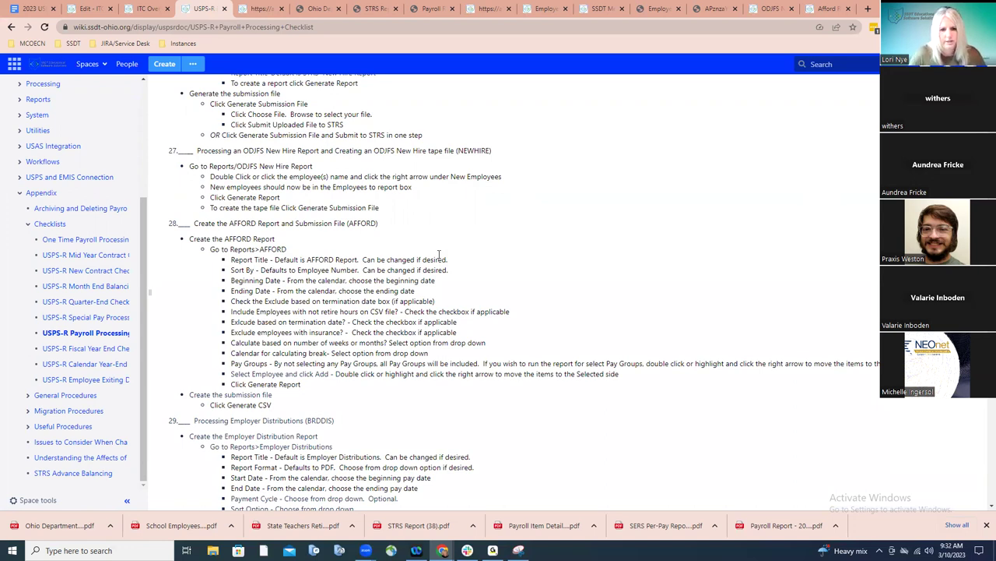
pyautogui.scroll(-2, 483, 253)
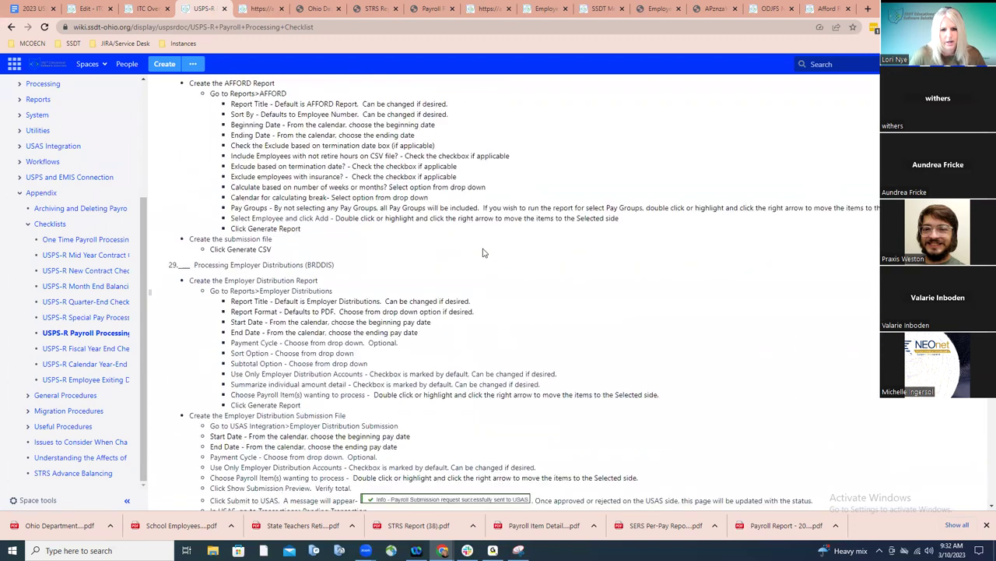
pyautogui.scroll(1, 483, 252)
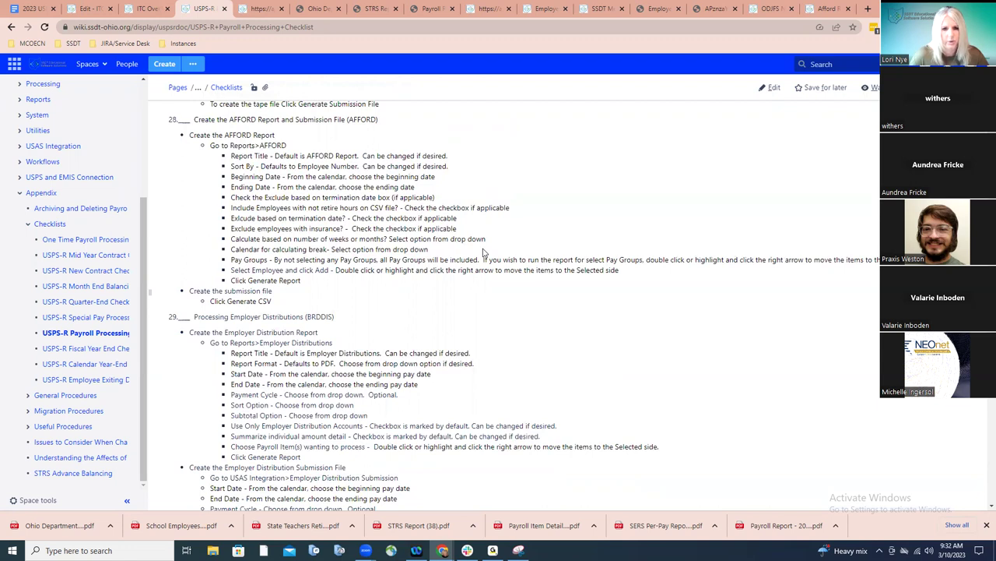
# - Open the AFFORD Report options and check the available Sort By choices, keeping Employee Number
pyautogui.click(257, 9)
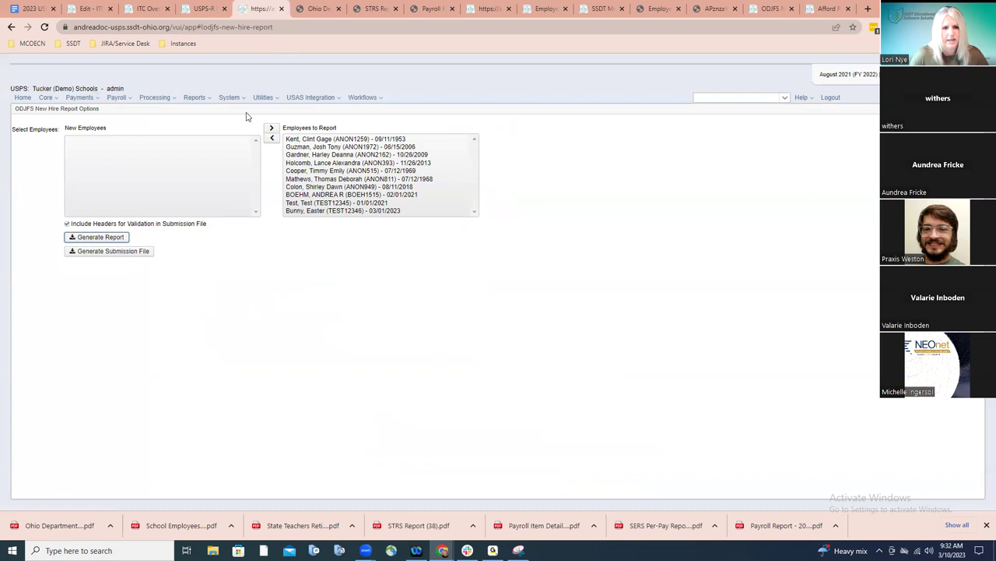
pyautogui.click(207, 99)
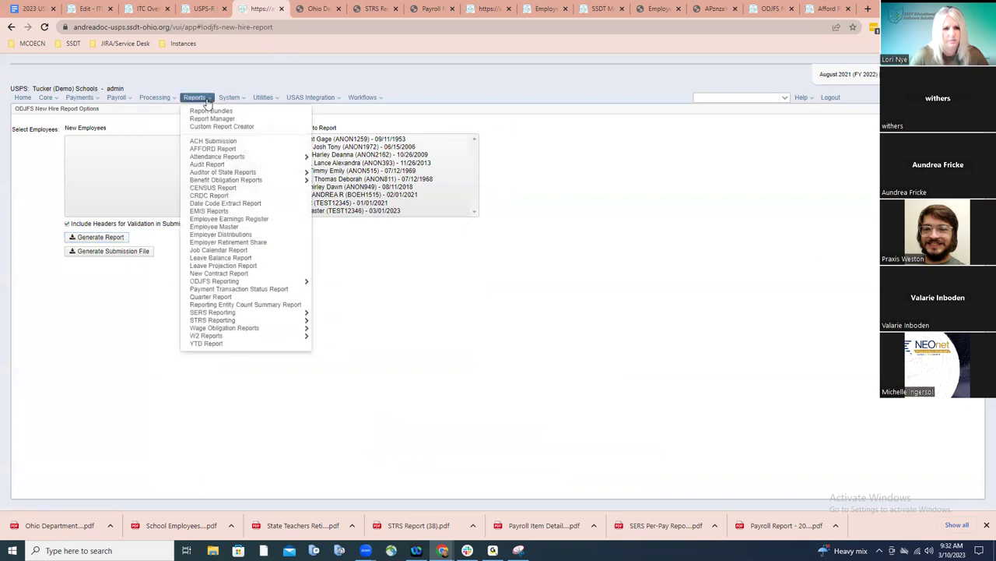
pyautogui.click(211, 150)
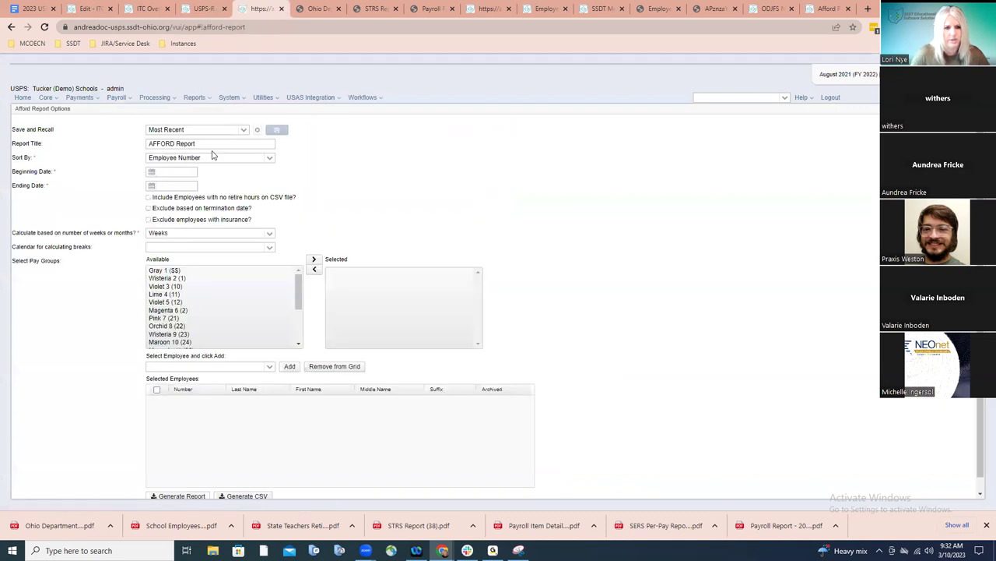
pyautogui.click(270, 158)
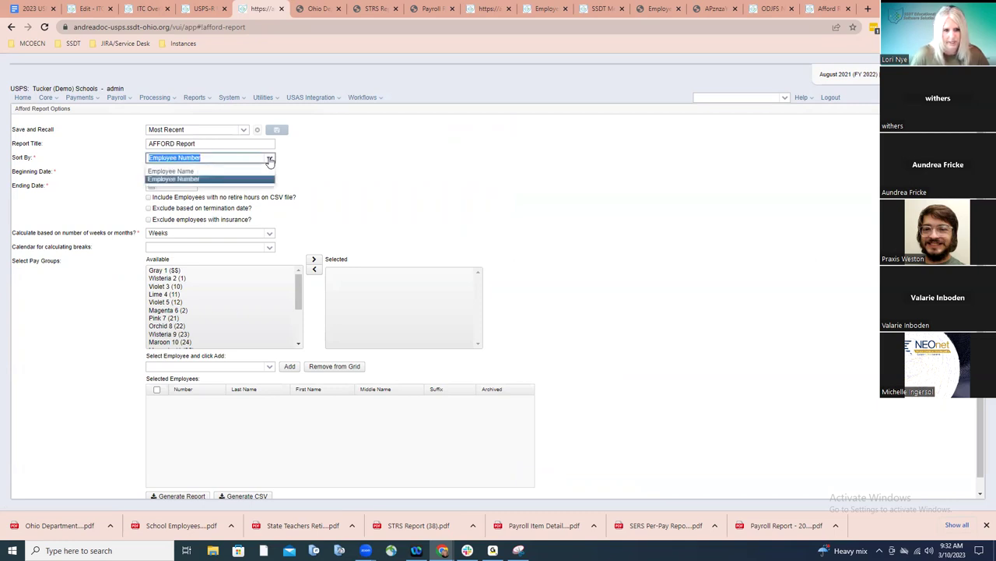
pyautogui.click(301, 161)
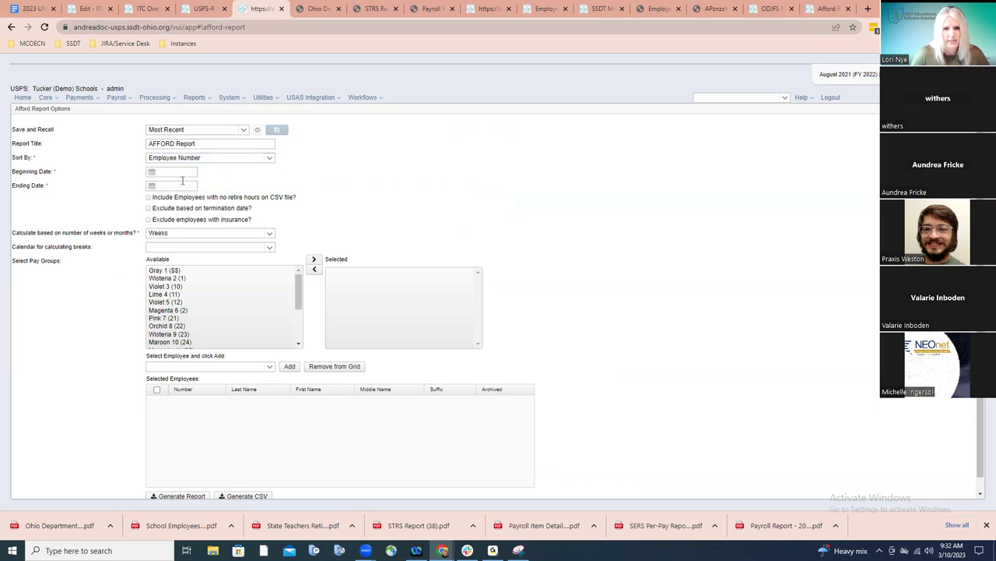
# - Find the Afford Report page in the USPS-R documentation's Reports section and read its option descriptions, including the Beginning and Ending Date rules
pyautogui.click(580, 10)
pyautogui.click(534, 14)
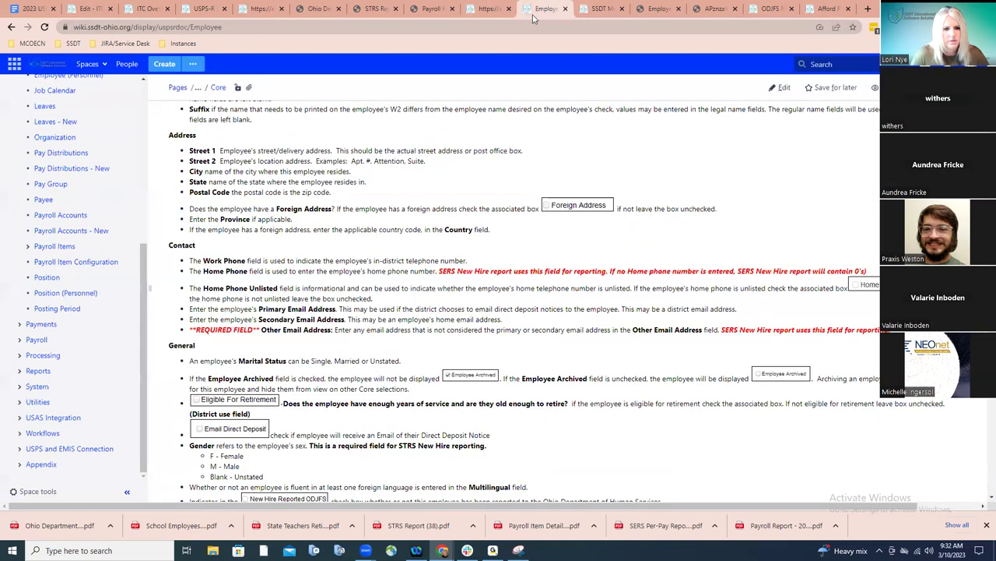
pyautogui.click(487, 10)
pyautogui.click(545, 9)
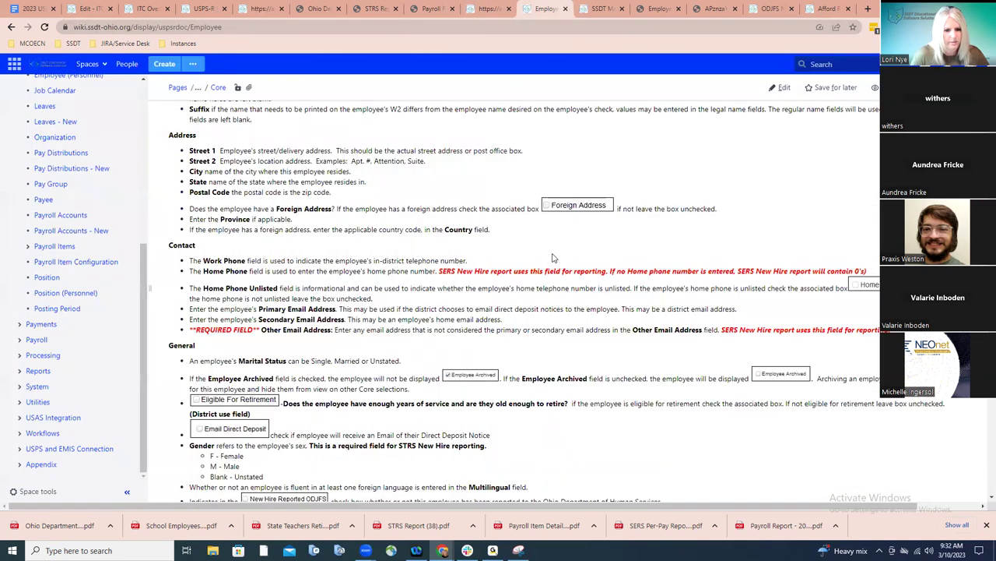
pyautogui.click(38, 371)
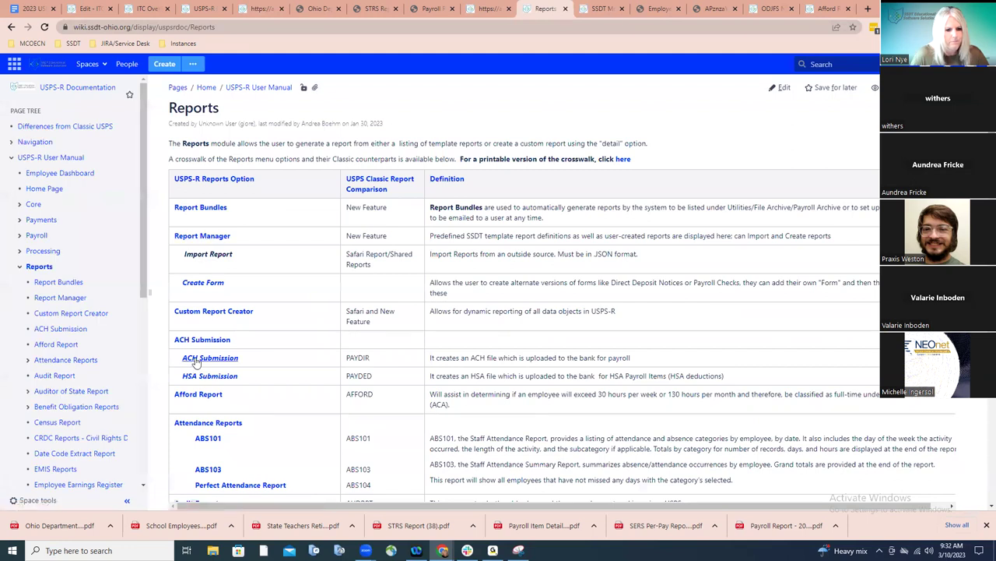
pyautogui.click(198, 394)
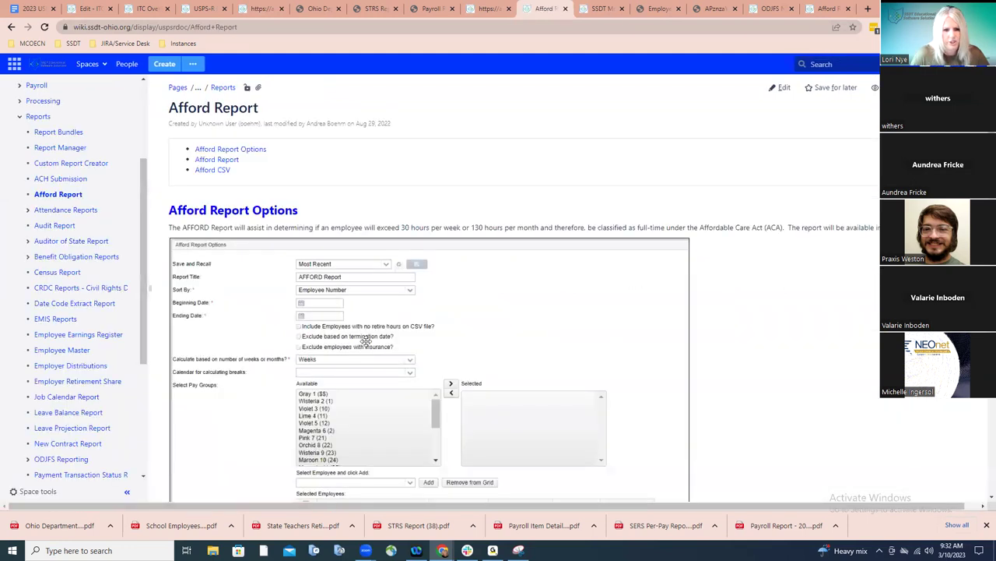
pyautogui.scroll(-8, 366, 340)
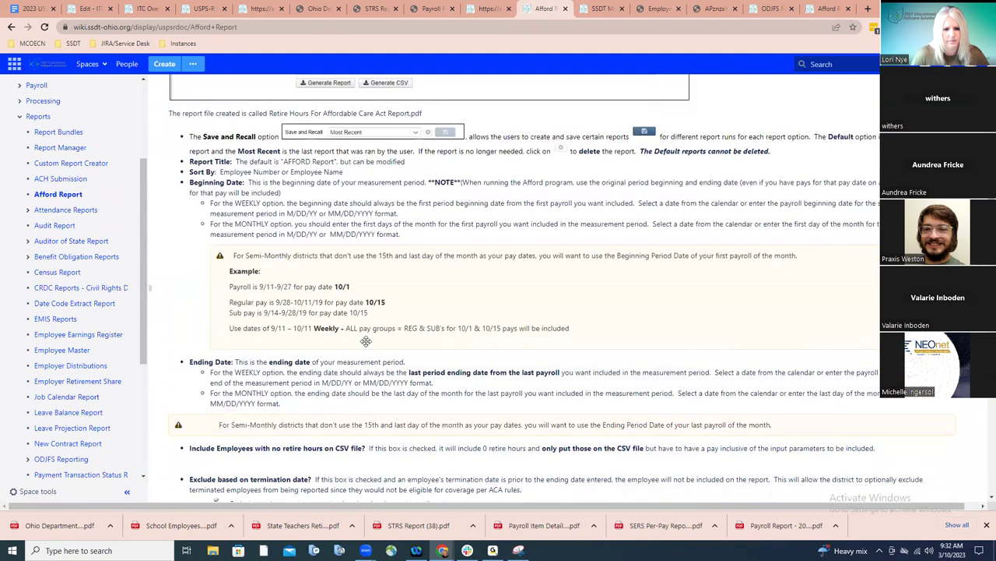
pyautogui.scroll(-1, 366, 340)
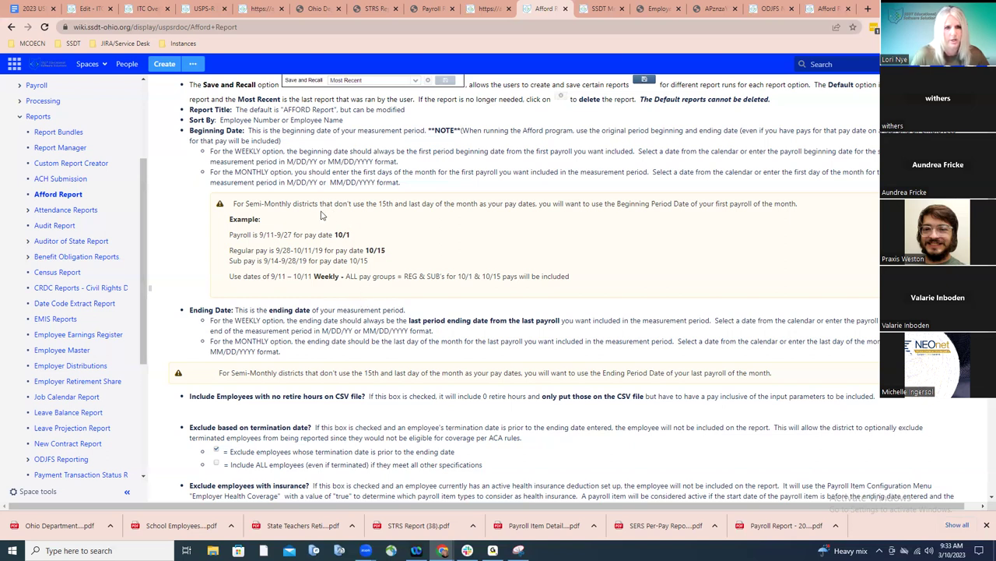
# - Review the AFFORD Report options, checking the weeks or months choices, break calendars and pay groups, keeping Weeks and no calendar
pyautogui.click(257, 9)
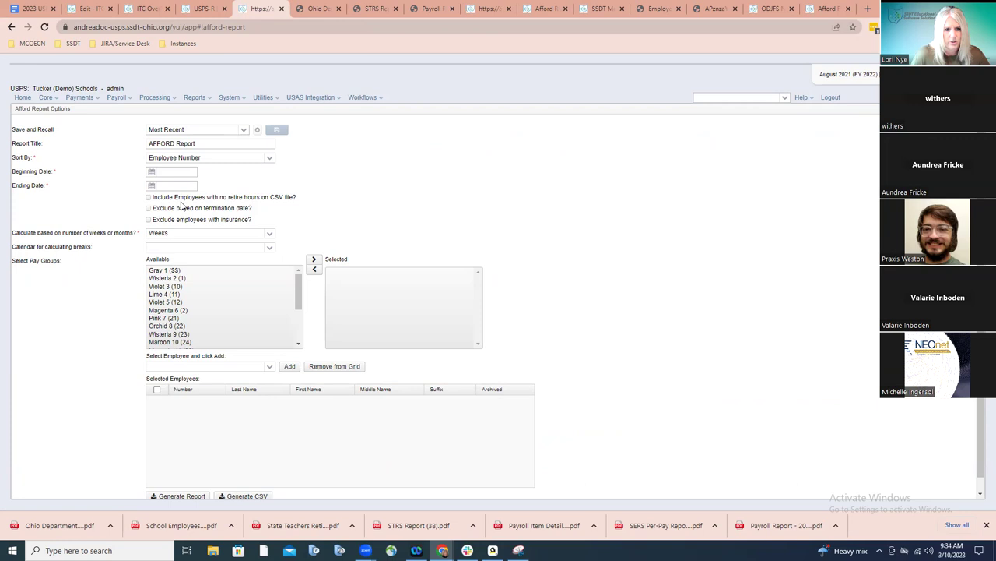
pyautogui.click(270, 233)
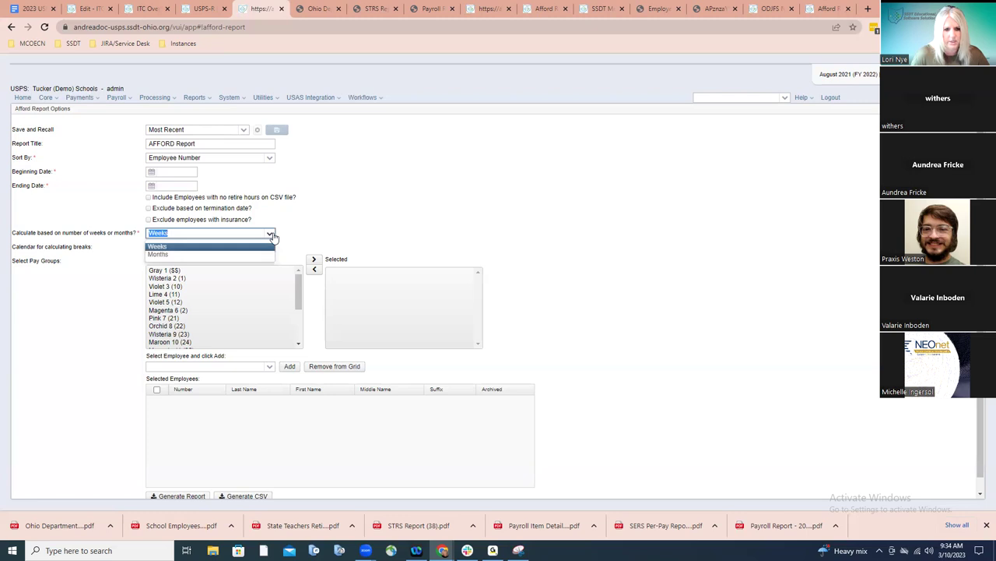
pyautogui.click(270, 246)
pyautogui.click(270, 248)
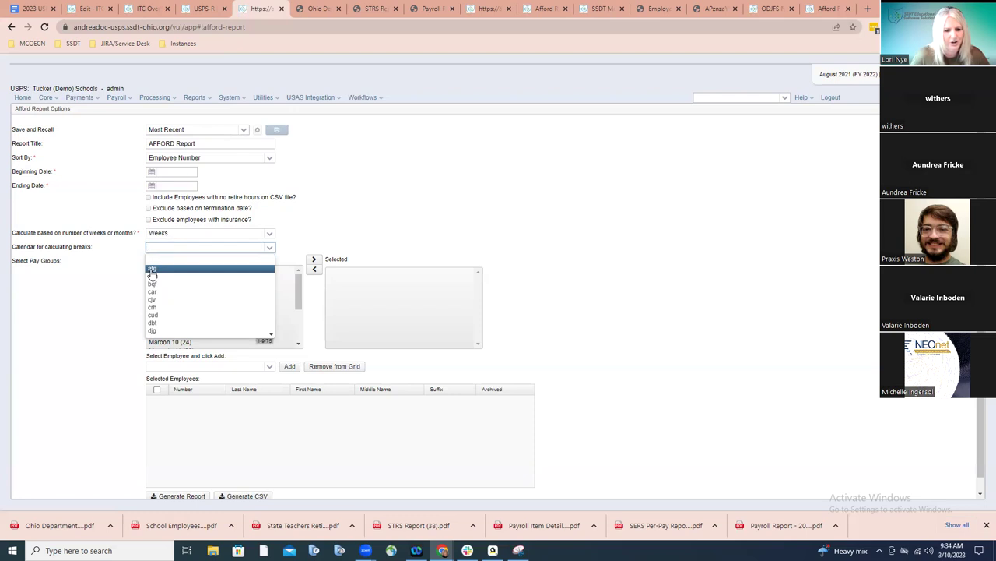
pyautogui.click(312, 248)
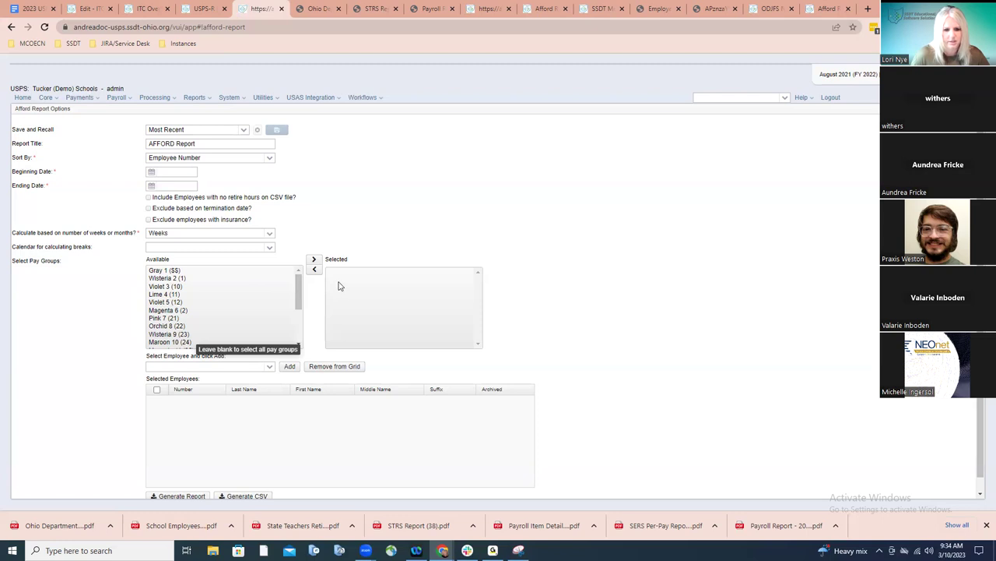
pyautogui.scroll(-1, 346, 291)
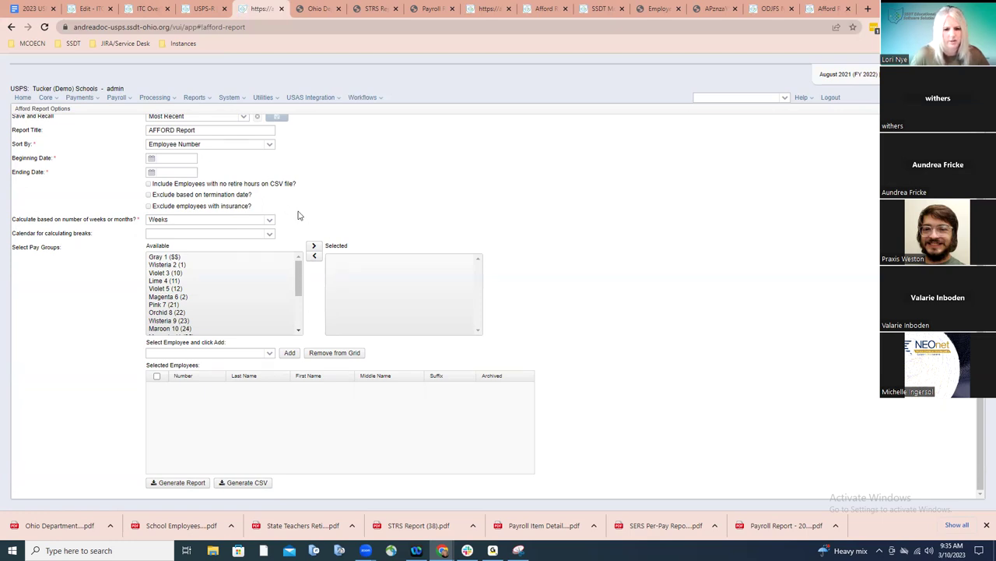
pyautogui.scroll(1, 298, 215)
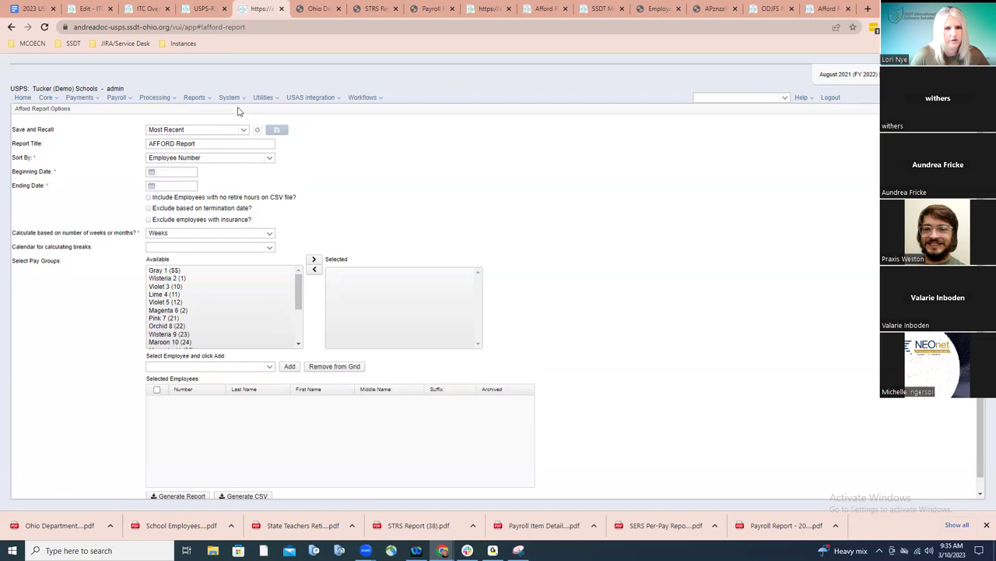
# - Review the payroll checklist's Processing Employer Distributions instructions for the report and submission file
pyautogui.click(204, 9)
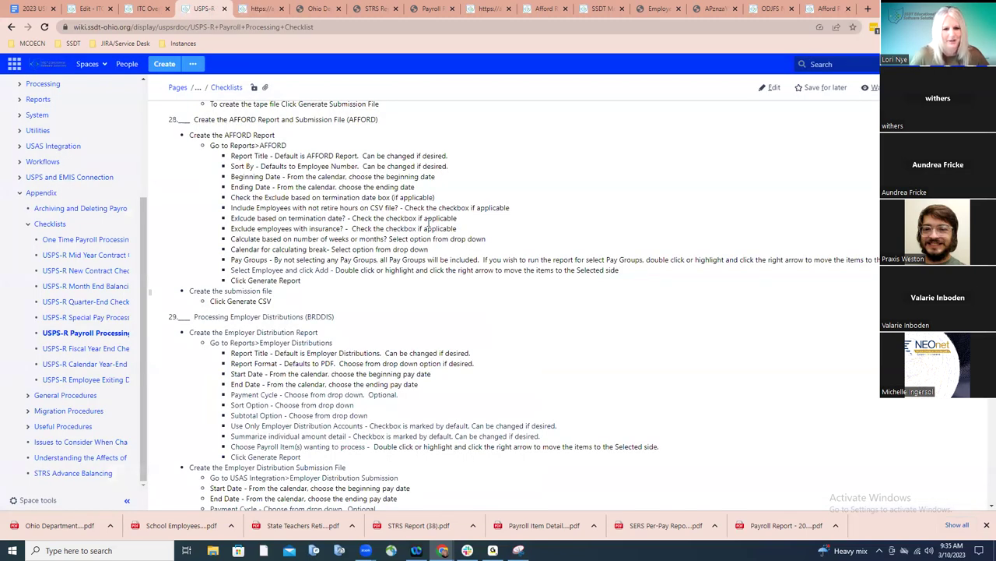
pyautogui.scroll(-3, 428, 224)
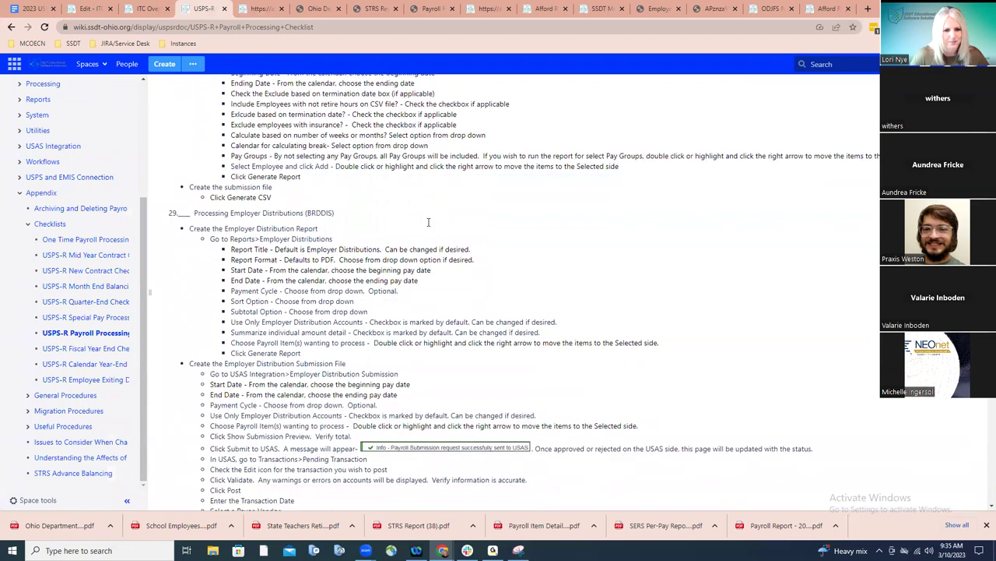
pyautogui.scroll(-3, 427, 226)
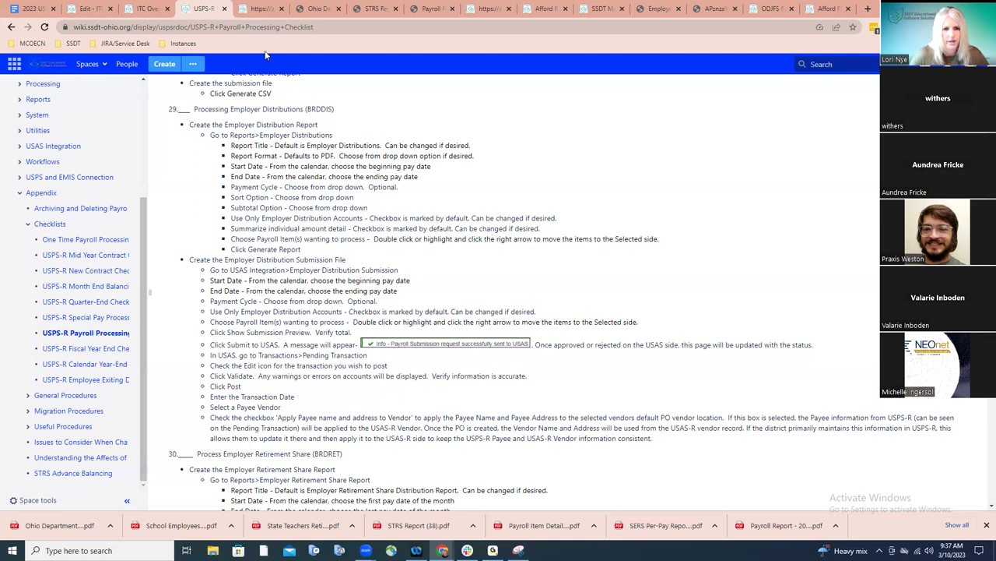
# - Open the Employer Distributions report options and set both the Start Date and End Date to 8/20/21
pyautogui.click(260, 14)
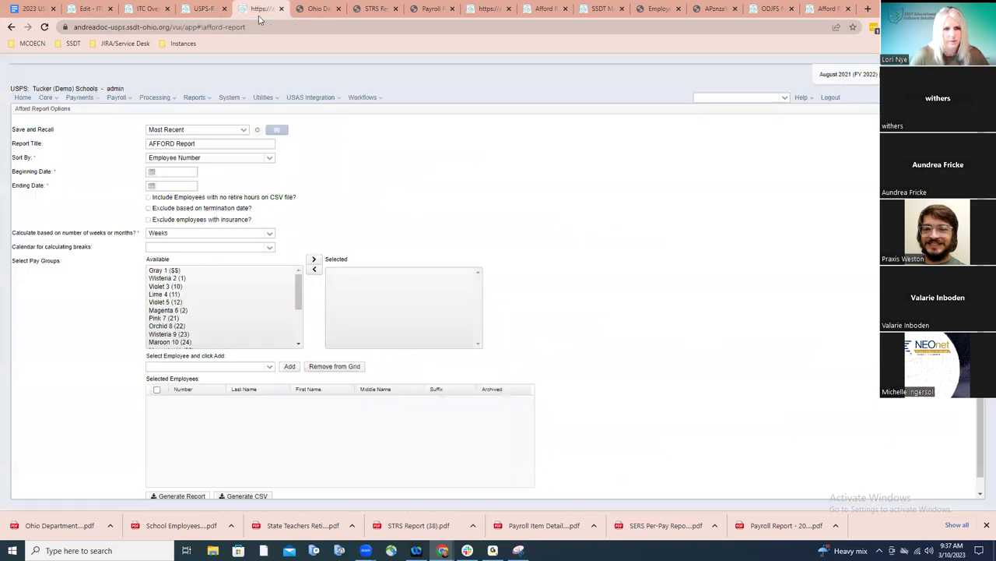
pyautogui.click(196, 99)
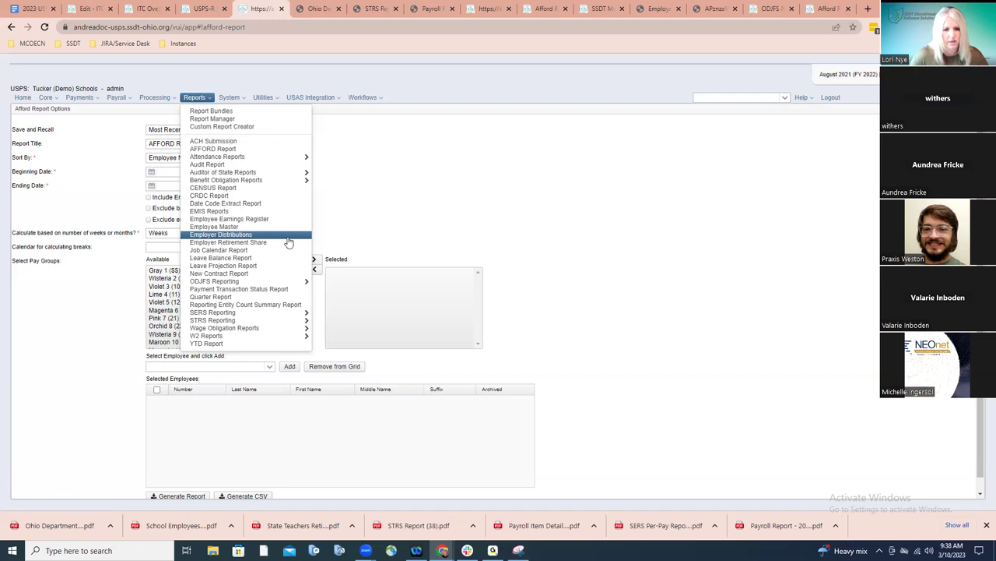
pyautogui.click(239, 236)
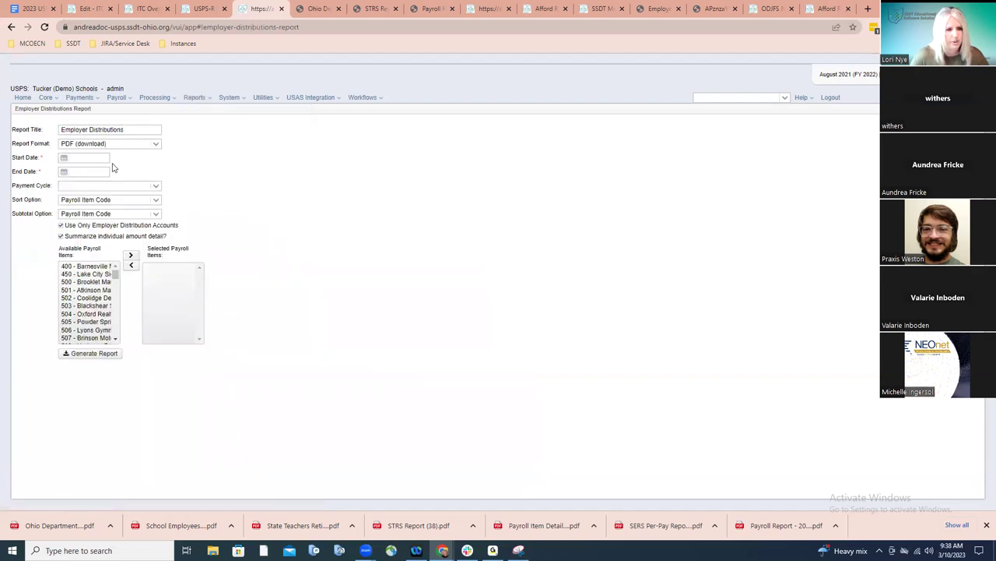
pyautogui.click(91, 157)
pyautogui.write('8/20/21')
pyautogui.click(84, 171)
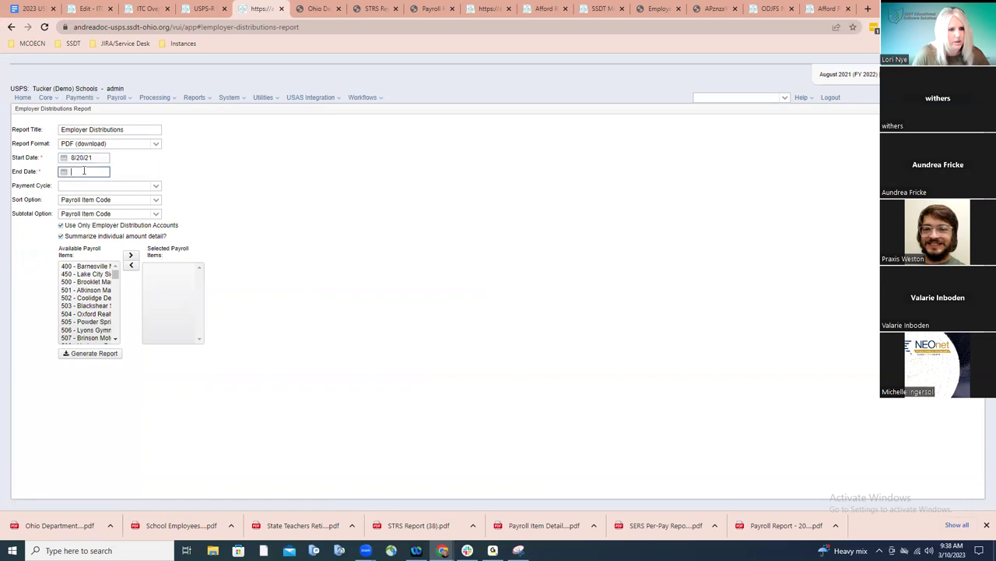
pyautogui.write('082021')
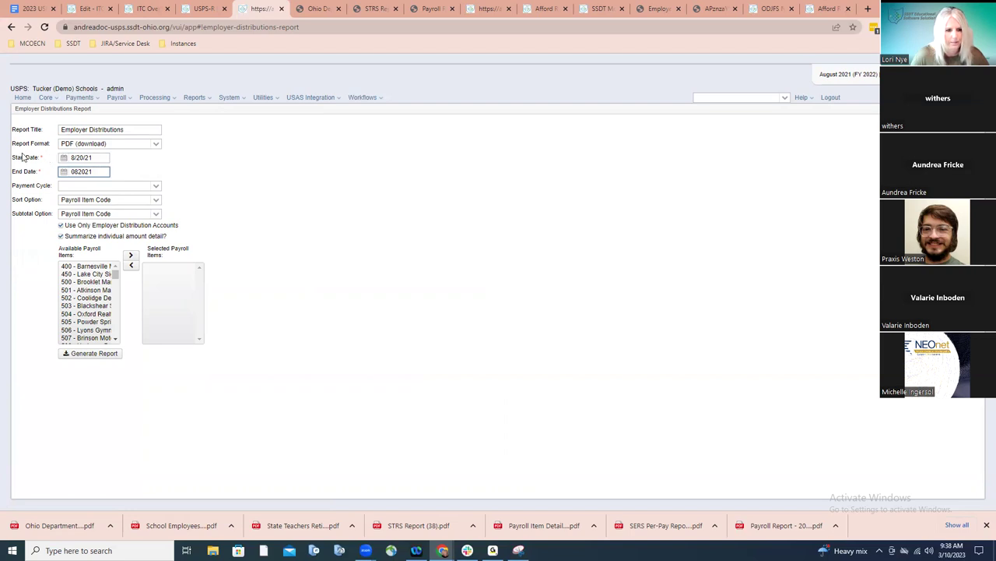
pyautogui.click(14, 178)
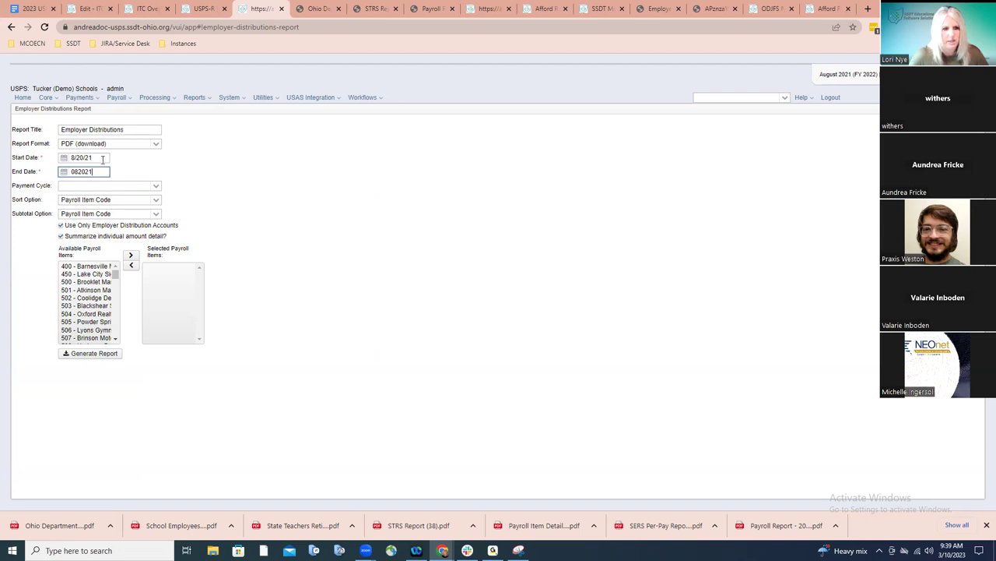
# - Check the report's Payment Cycle choices and the Payment Cycle in SERS payroll item 400's configuration, closing it without changes
pyautogui.moveTo(100, 171)
pyautogui.click(156, 186)
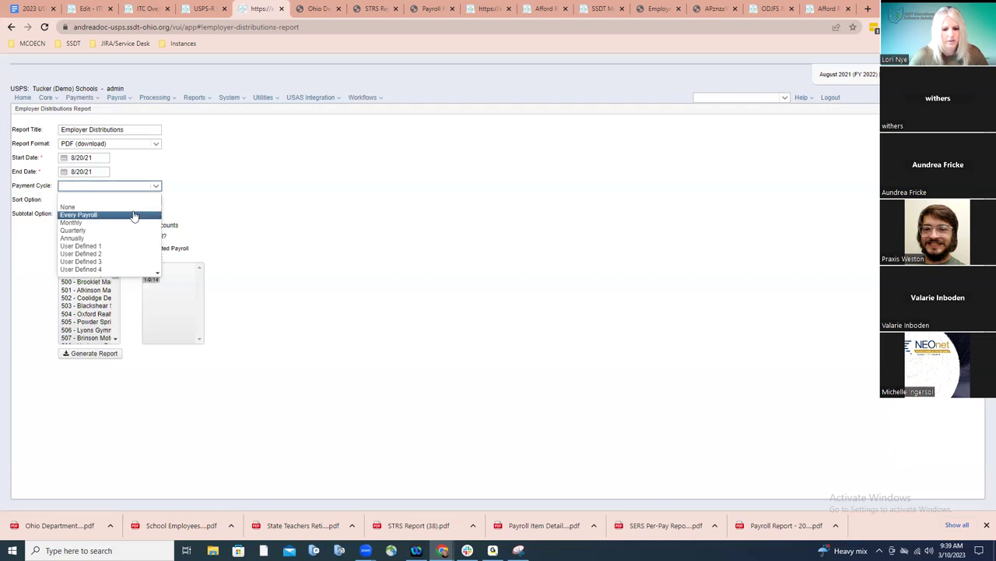
pyautogui.click(249, 182)
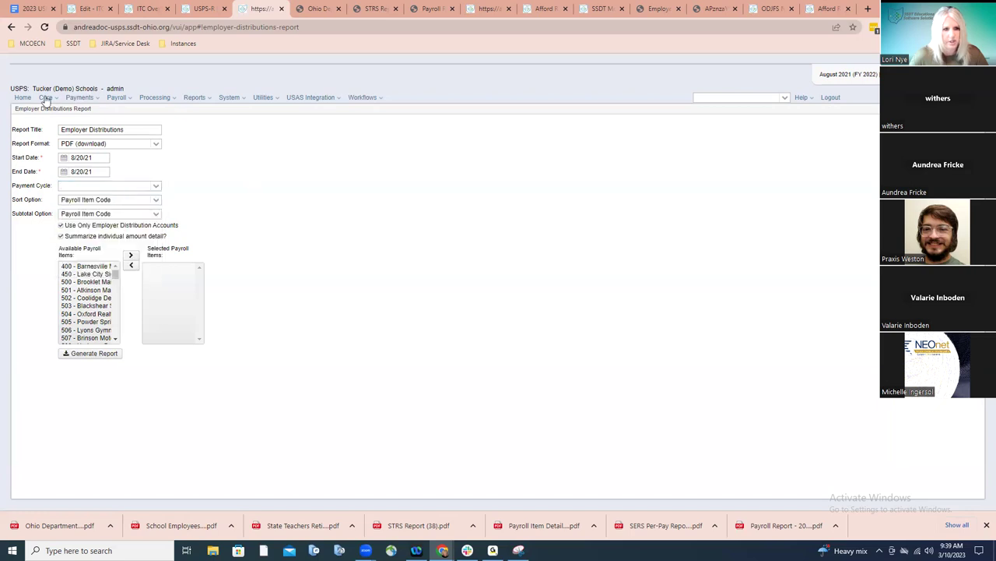
pyautogui.click(44, 99)
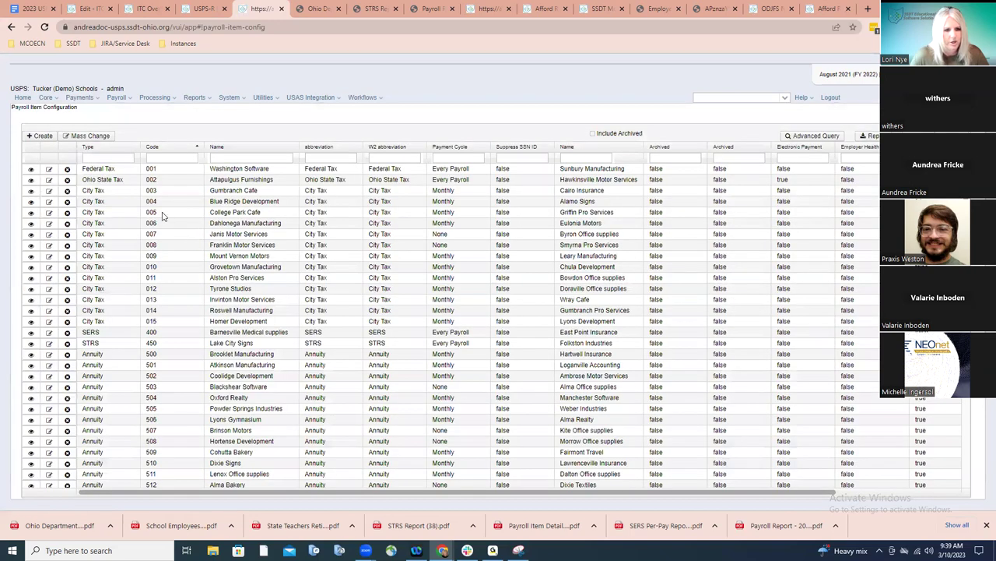
pyautogui.click(48, 334)
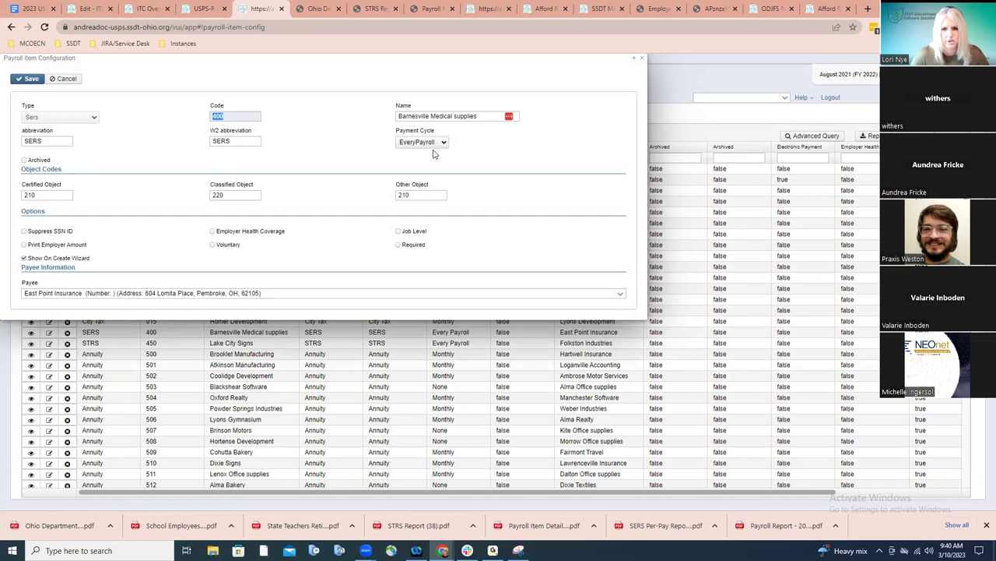
pyautogui.click(642, 59)
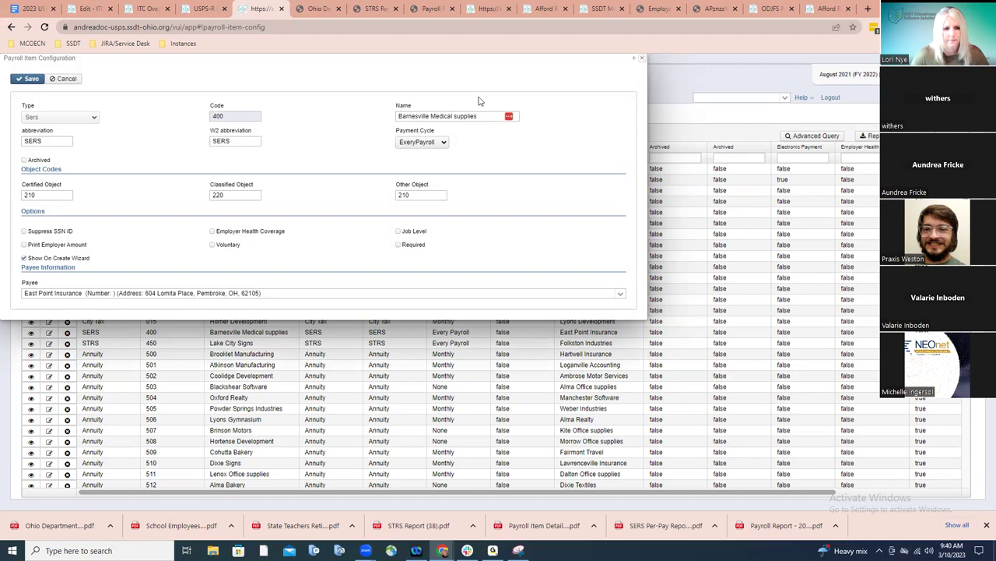
# - Return to the Employer Distributions report and enter 8/20/21 as the Start Date and End Date again
pyautogui.click(196, 98)
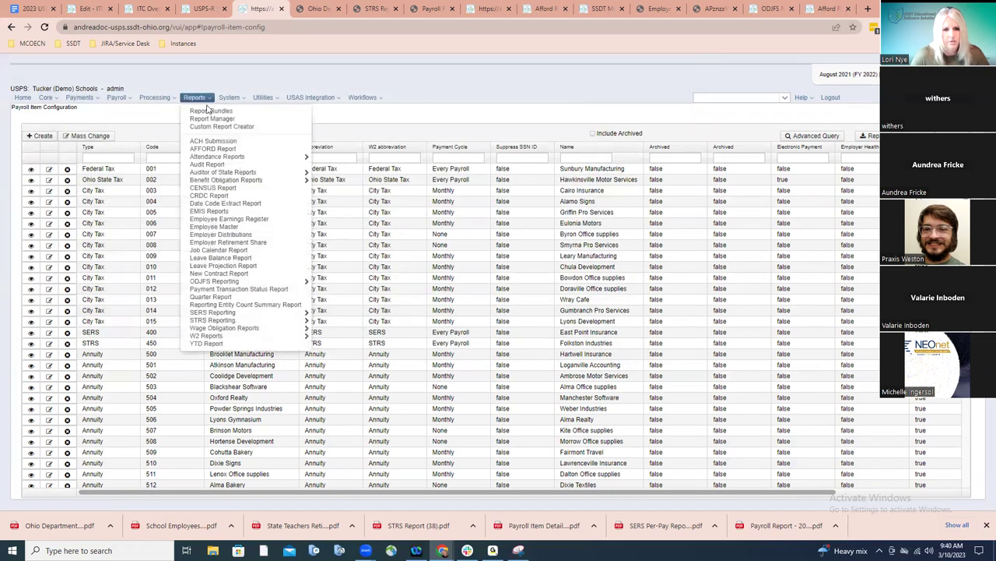
pyautogui.click(230, 235)
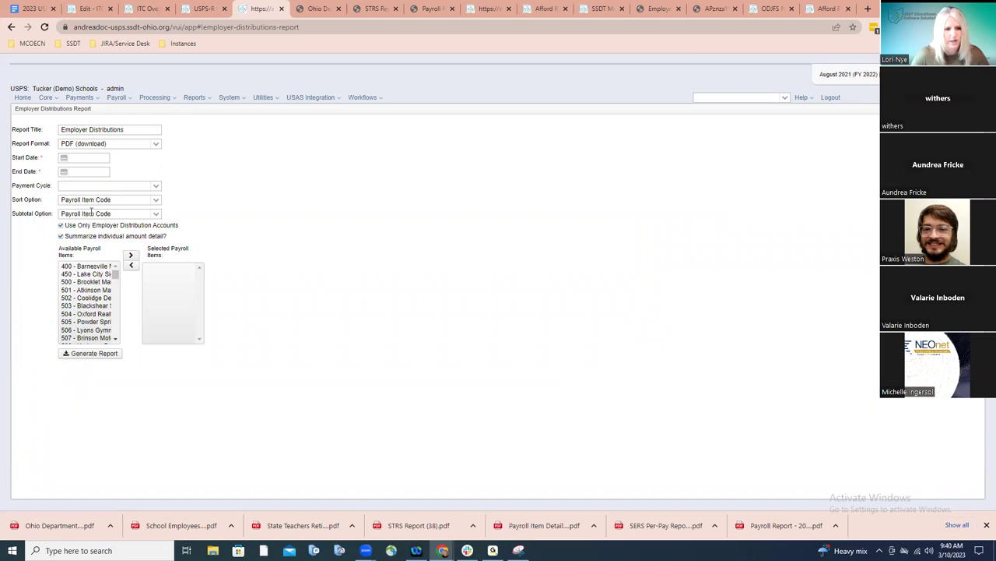
pyautogui.click(92, 158)
pyautogui.write('082021')
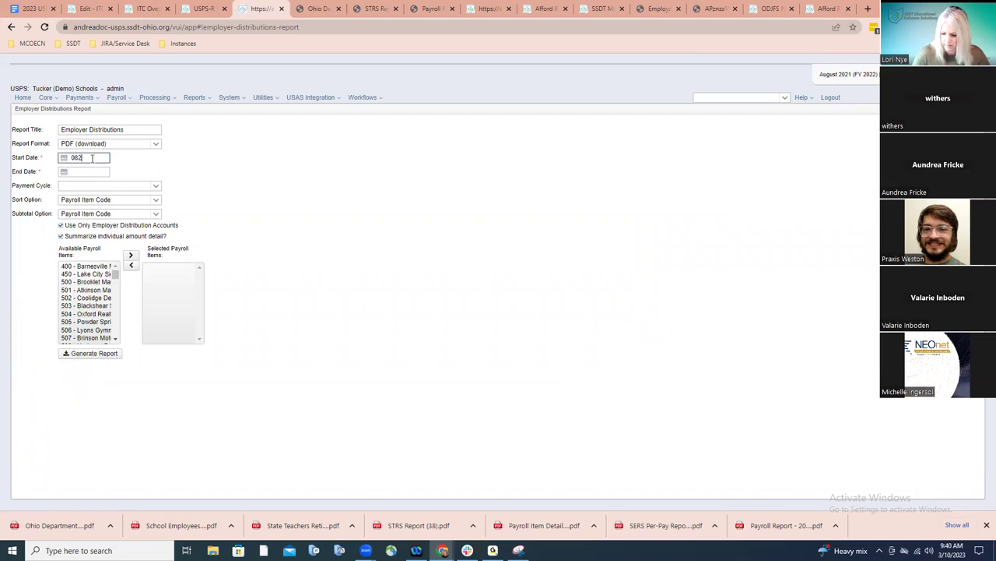
pyautogui.click(103, 172)
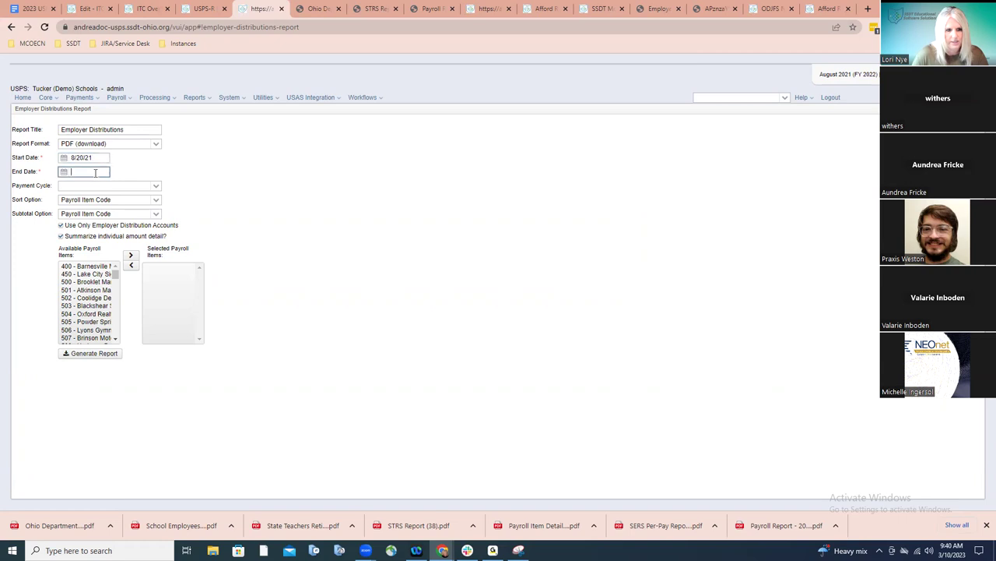
pyautogui.write('082021')
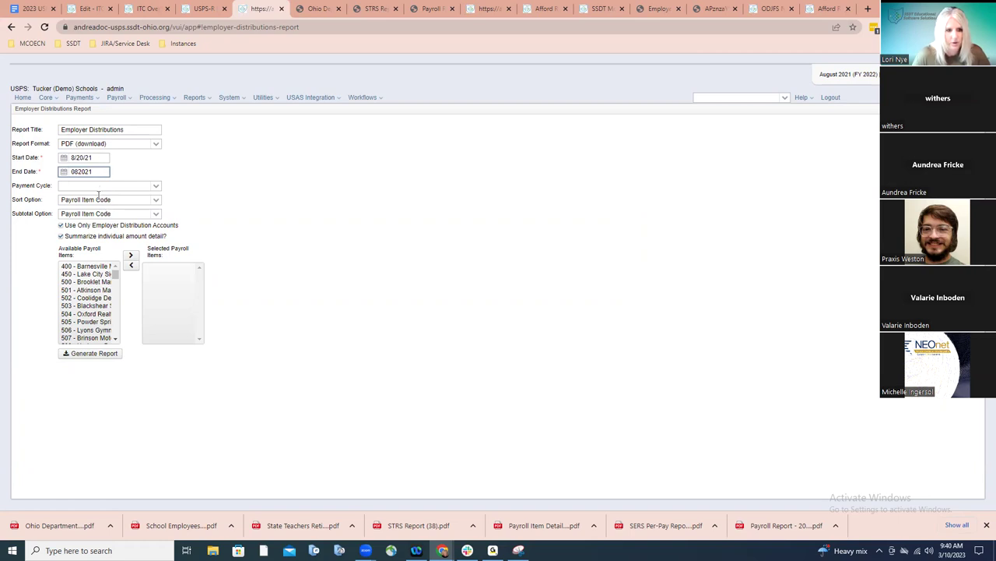
# - Add payroll item 692 to Selected Payroll Items and generate the Employer Distributions report as a PDF, keeping amount details summarized
pyautogui.click(117, 293)
pyautogui.scroll(-10, 116, 312)
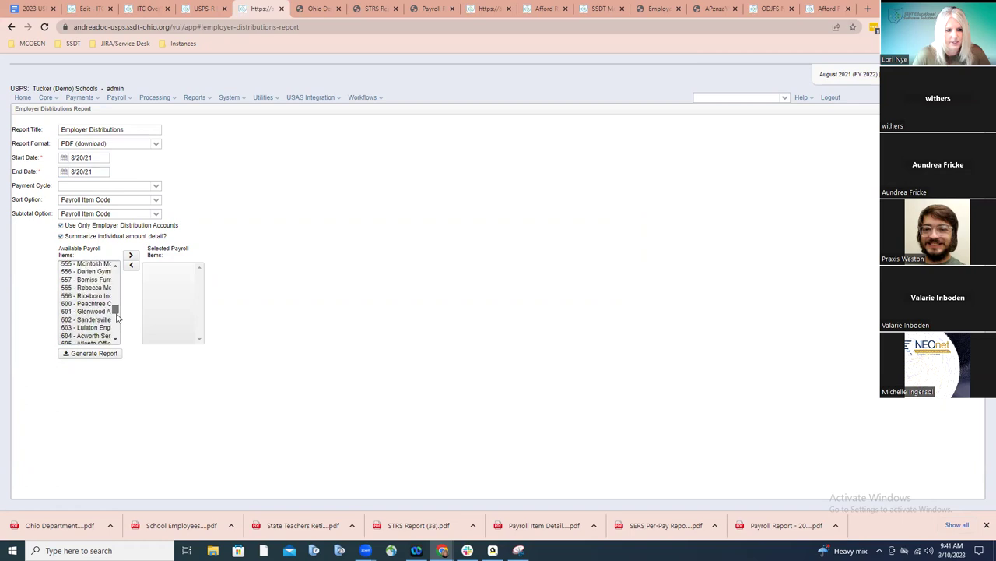
pyautogui.click(94, 330)
pyautogui.doubleClick(94, 330)
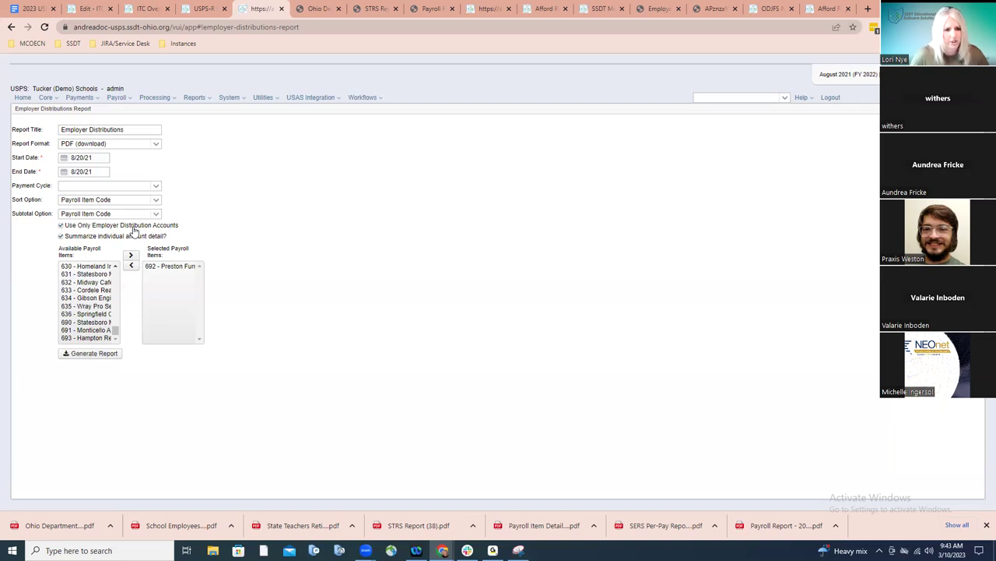
pyautogui.click(60, 236)
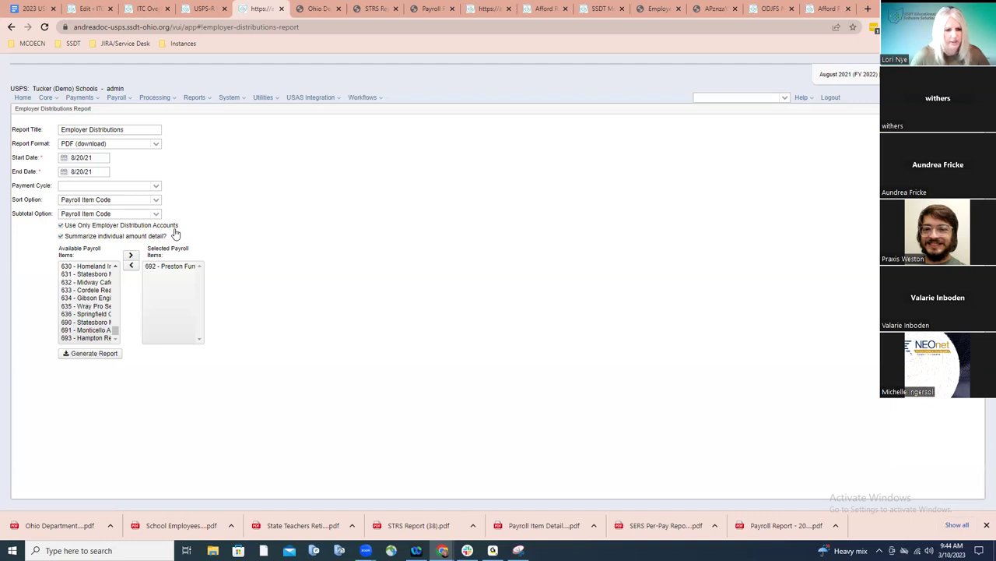
pyautogui.click(111, 357)
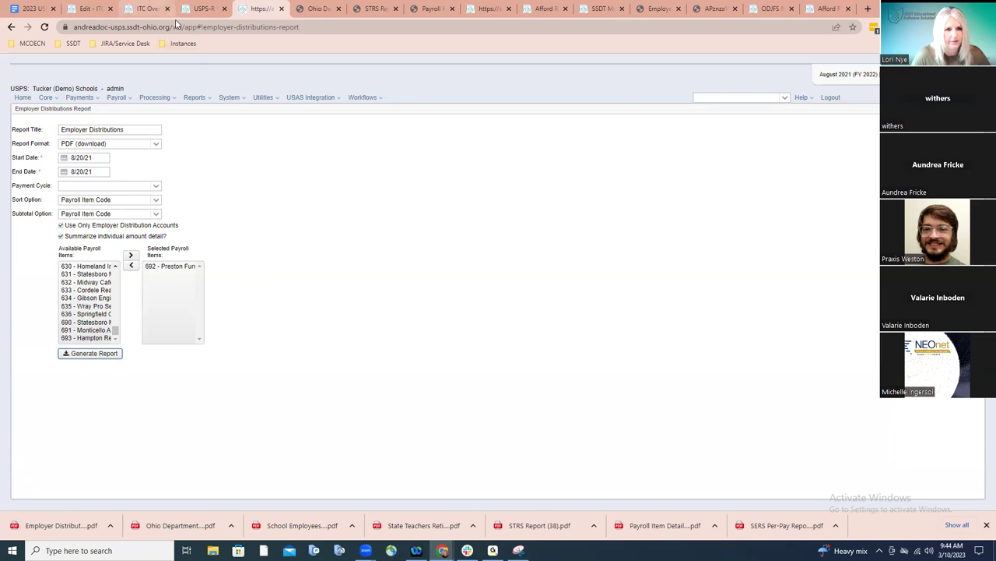
# - Open the generated Employer Distributions PDF and check the total employer amount and total gross on its last page
pyautogui.click(62, 526)
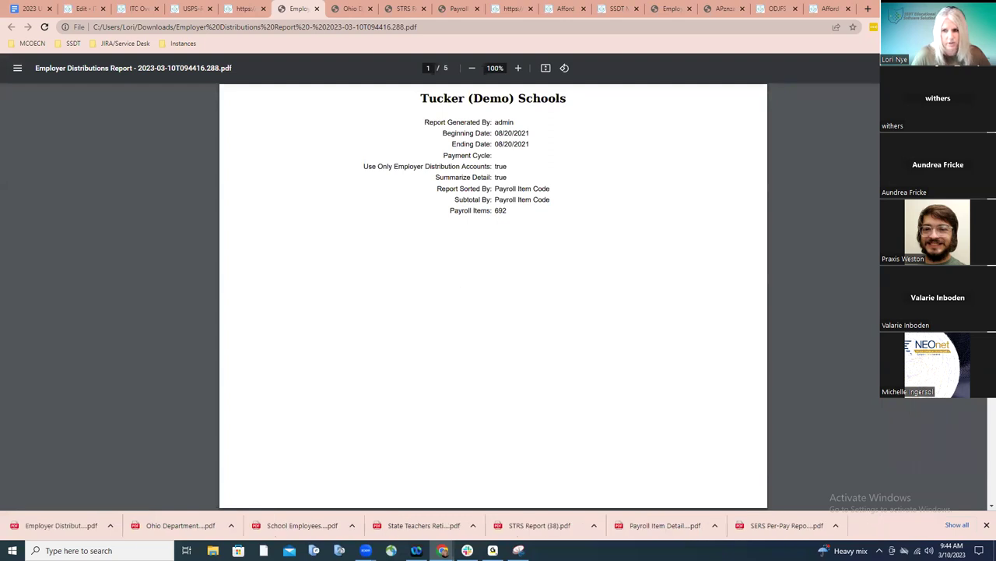
pyautogui.scroll(-20, 493, 296)
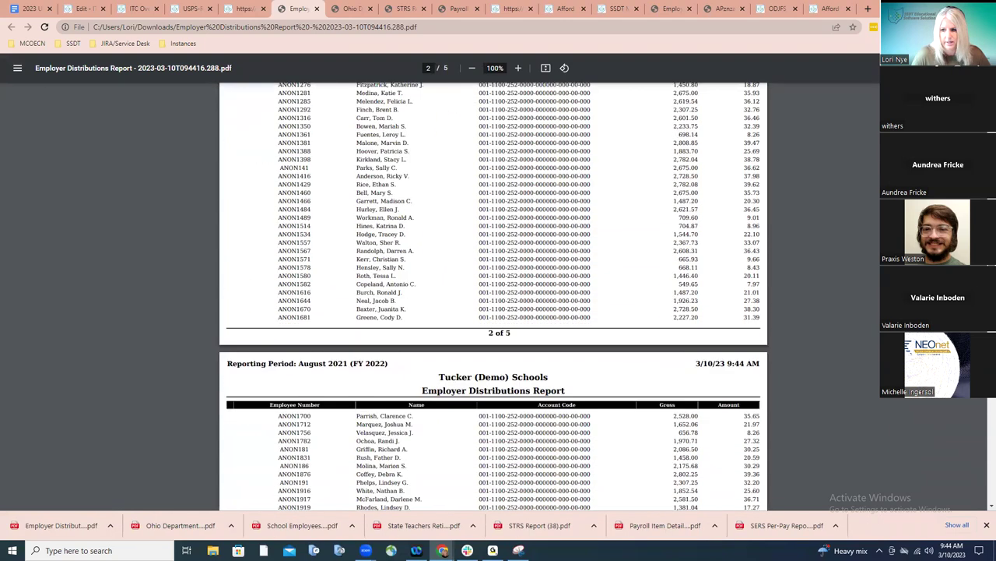
pyautogui.scroll(-2, 494, 296)
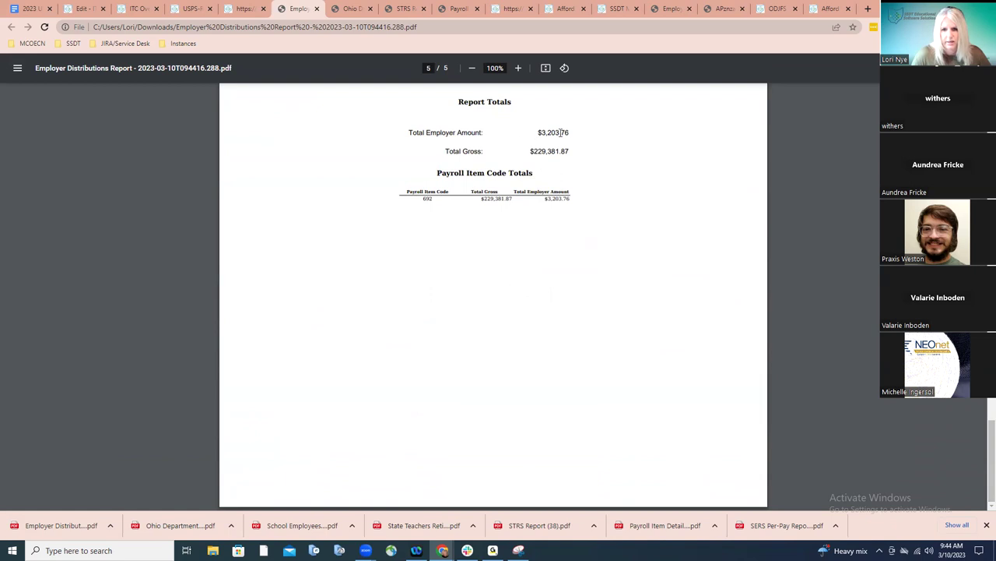
pyautogui.moveTo(540, 132); pyautogui.dragTo(576, 133)
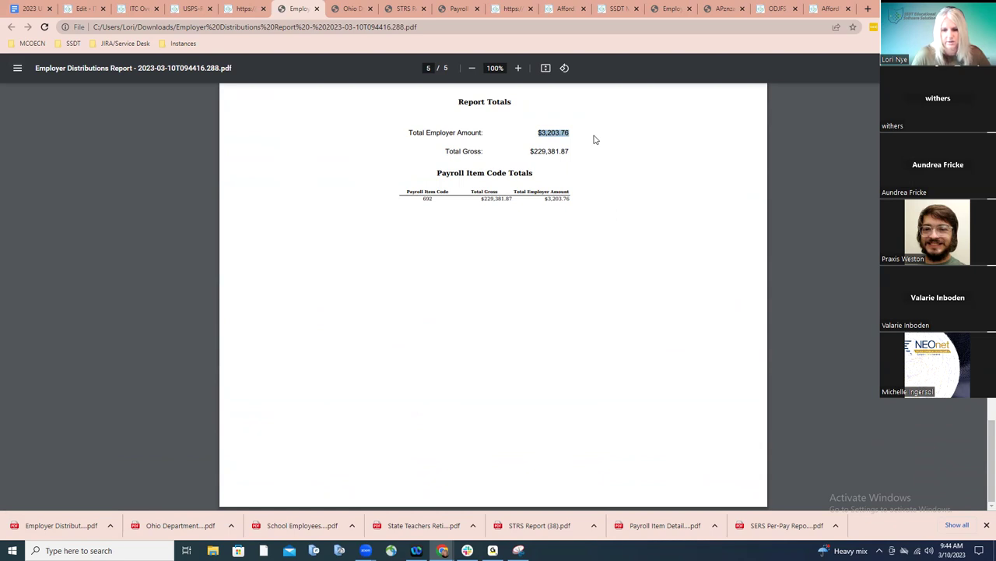
pyautogui.click(606, 142)
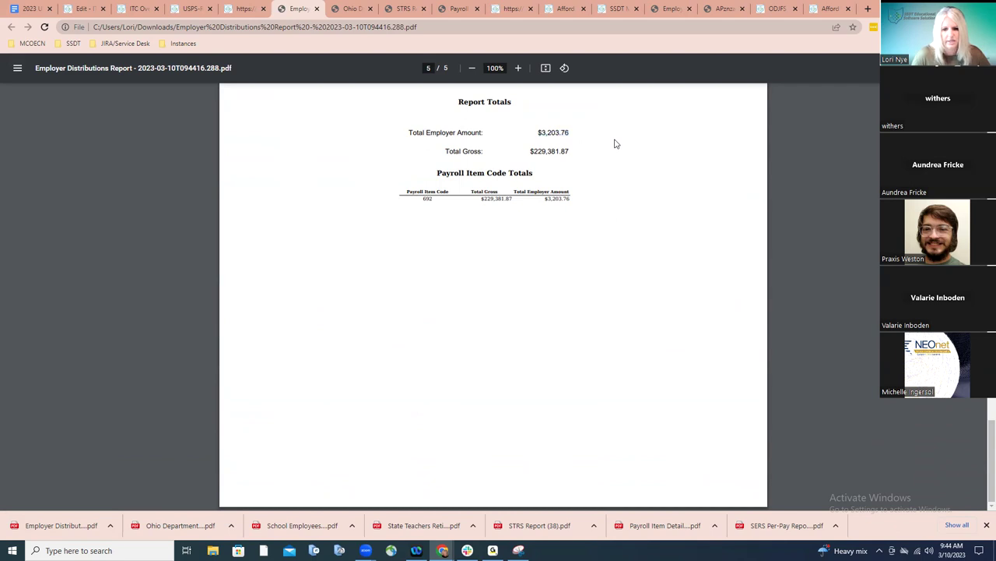
pyautogui.scroll(2, 615, 144)
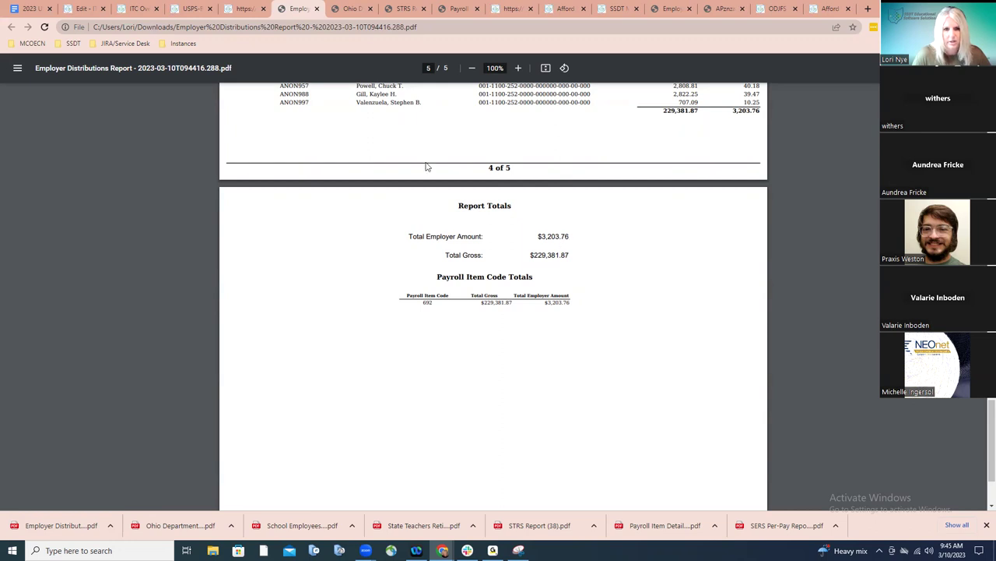
# - Generate a Payroll Item Detail Report as a PDF for payroll item 692 from the posted 08/20/2021 payroll
pyautogui.click(246, 9)
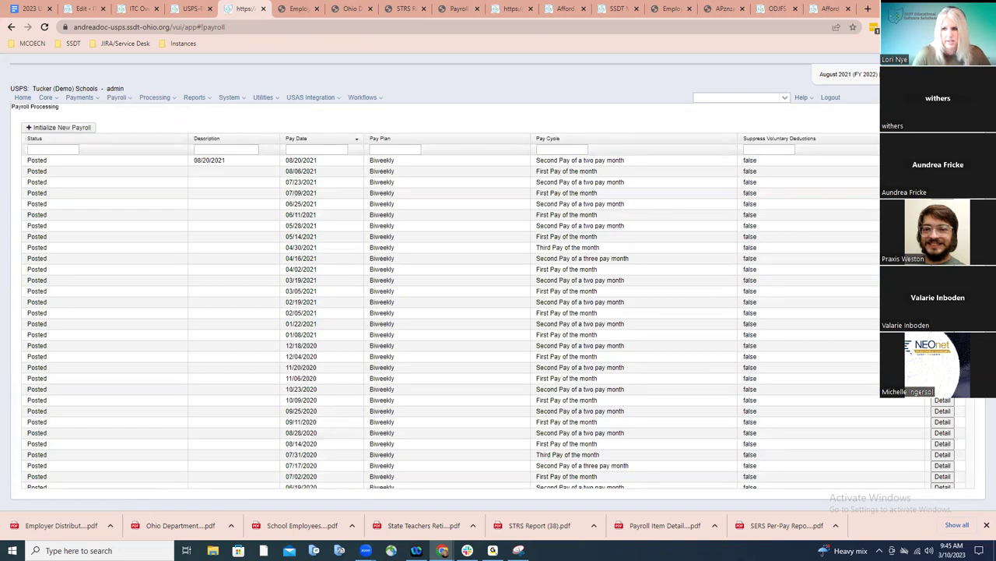
pyautogui.click(942, 160)
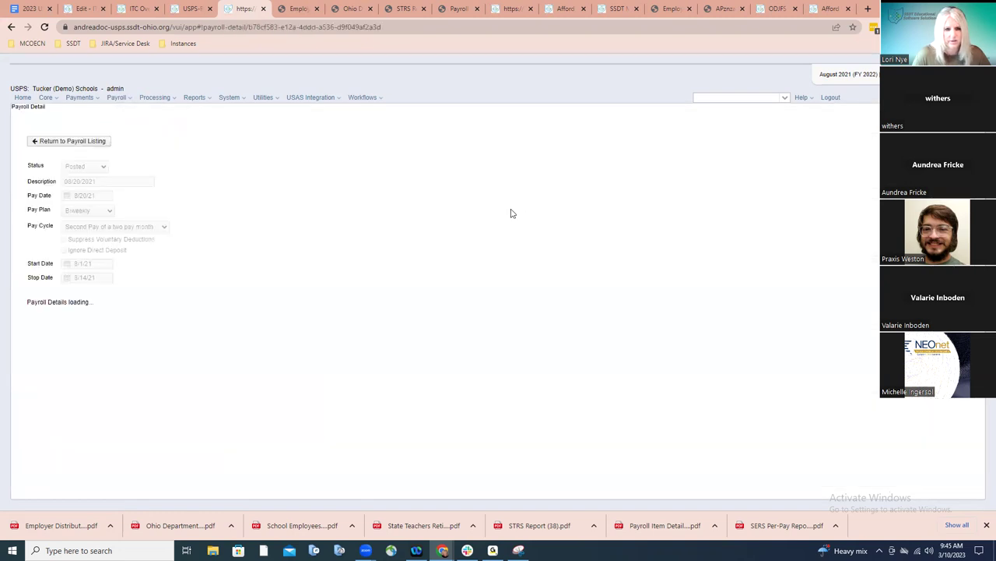
pyautogui.click(144, 337)
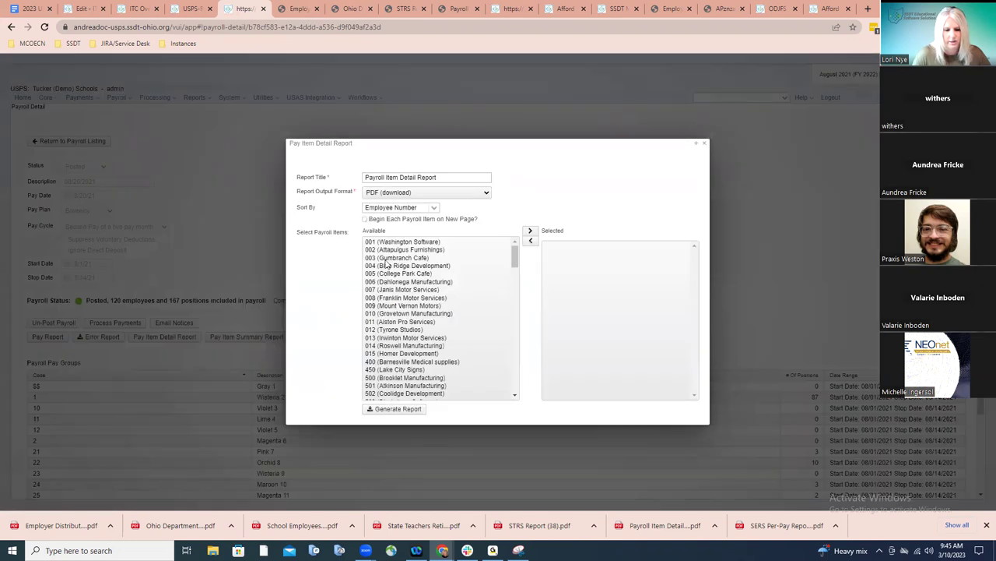
pyautogui.moveTo(515, 259); pyautogui.dragTo(513, 394)
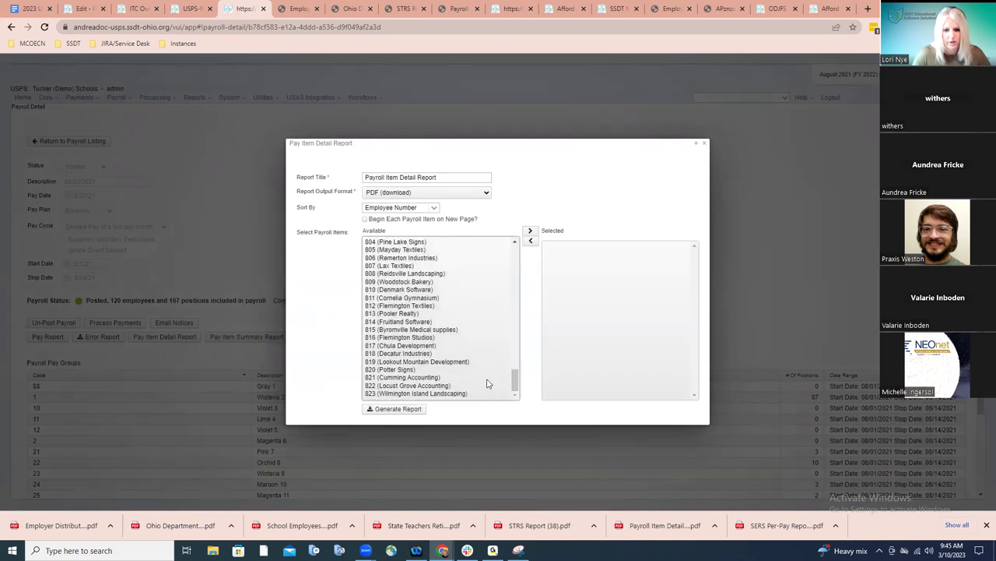
pyautogui.scroll(2, 407, 324)
pyautogui.doubleClick(406, 298)
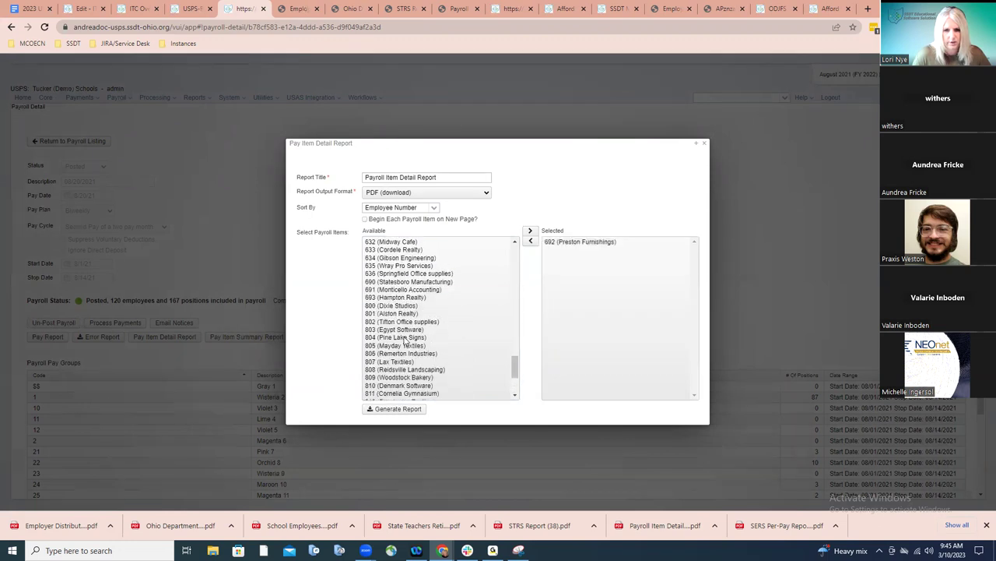
pyautogui.click(381, 409)
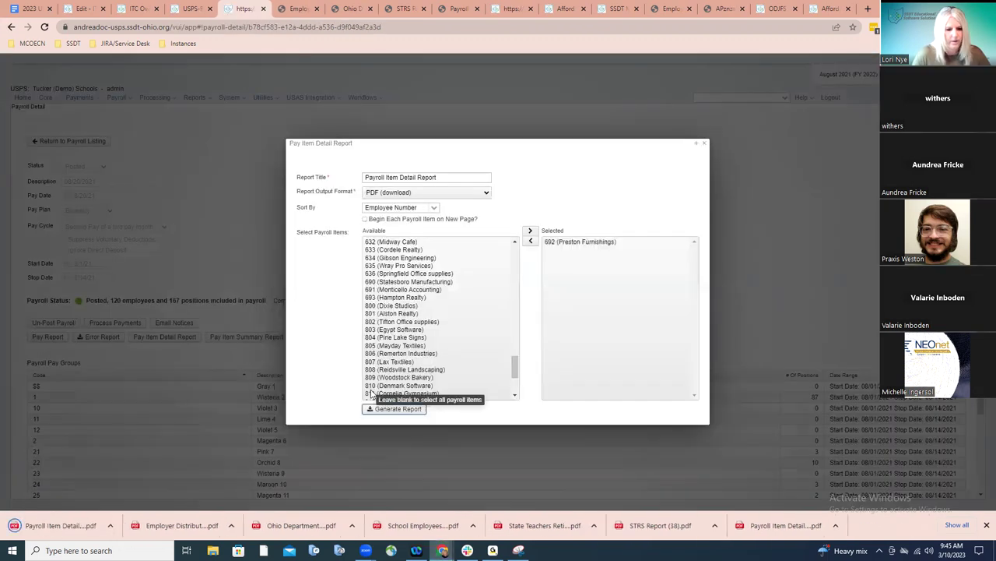
# - Review the employee and employer share totals in the Payroll Item Detail PDF and compare them with the Employer Distributions report totals
pyautogui.click(47, 525)
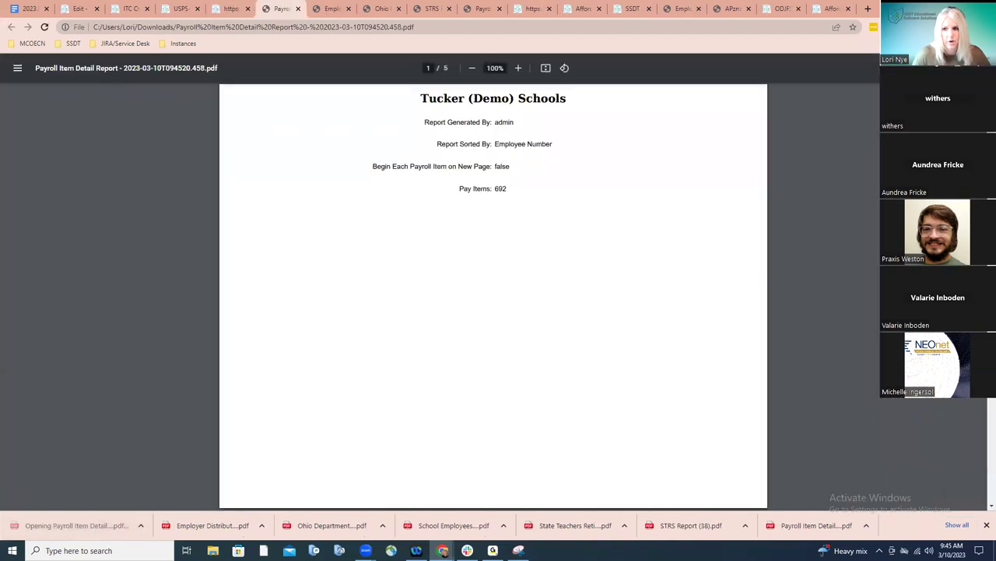
pyautogui.moveTo(982, 116); pyautogui.dragTo(982, 498)
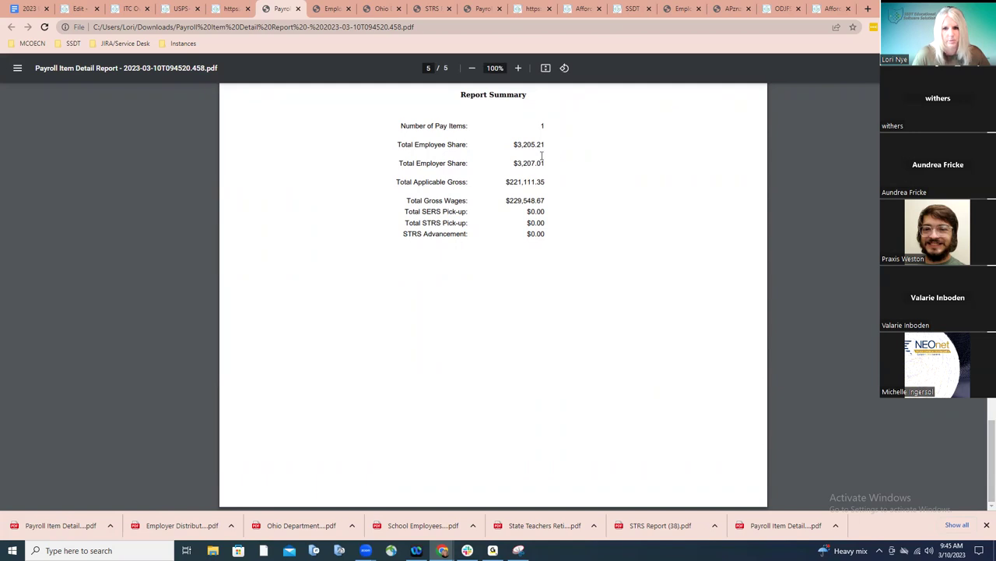
pyautogui.moveTo(511, 144); pyautogui.dragTo(571, 149)
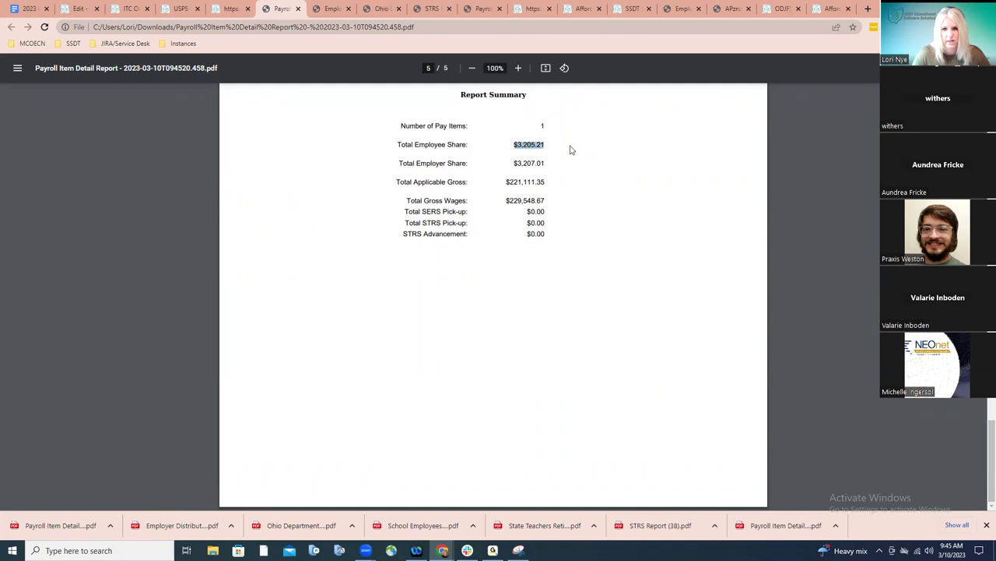
pyautogui.click(518, 151)
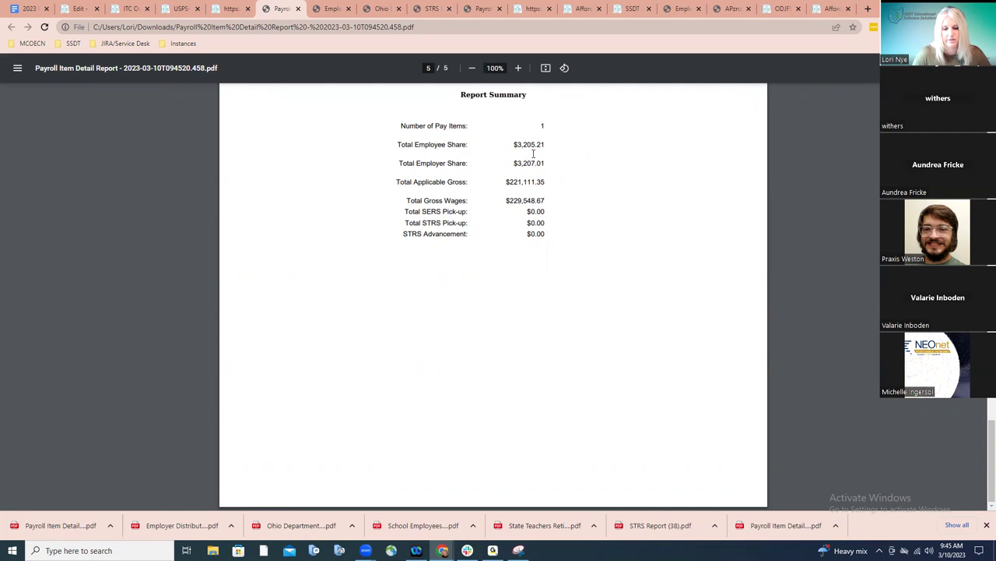
pyautogui.click(332, 11)
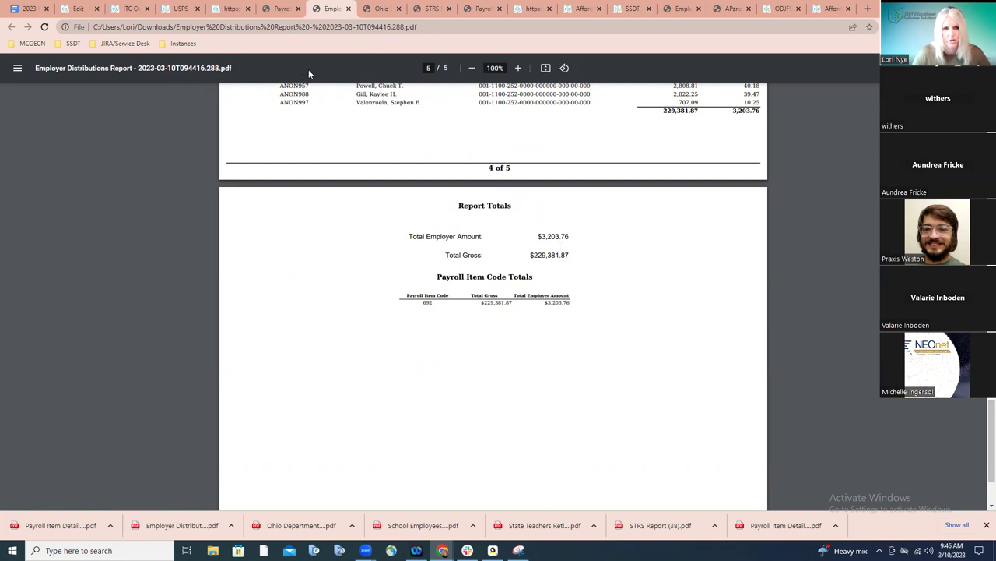
# - Reopen the Employer Distributions report options in USPS and set the Start Date and End Date to 8/20/21
pyautogui.click(234, 15)
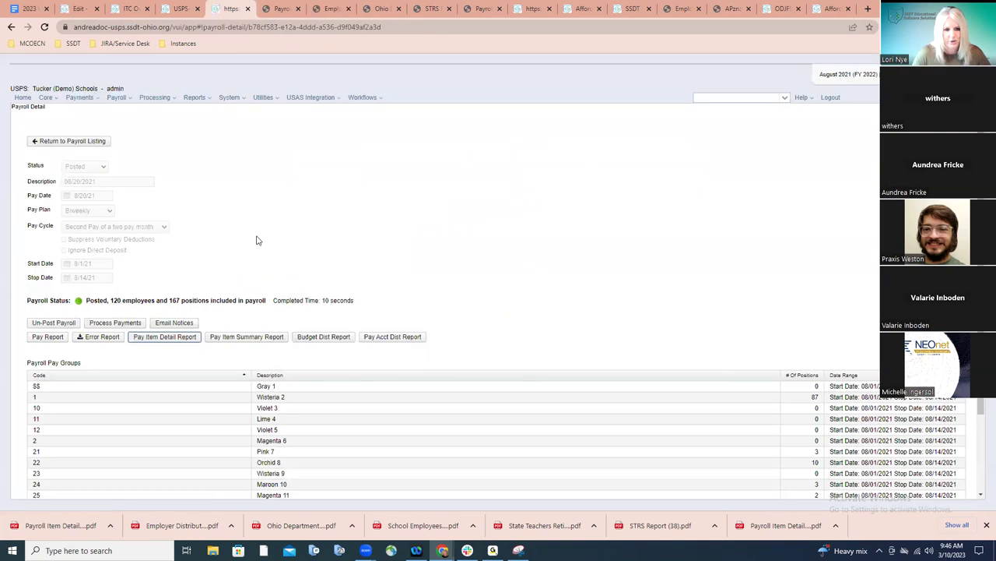
pyautogui.click(203, 100)
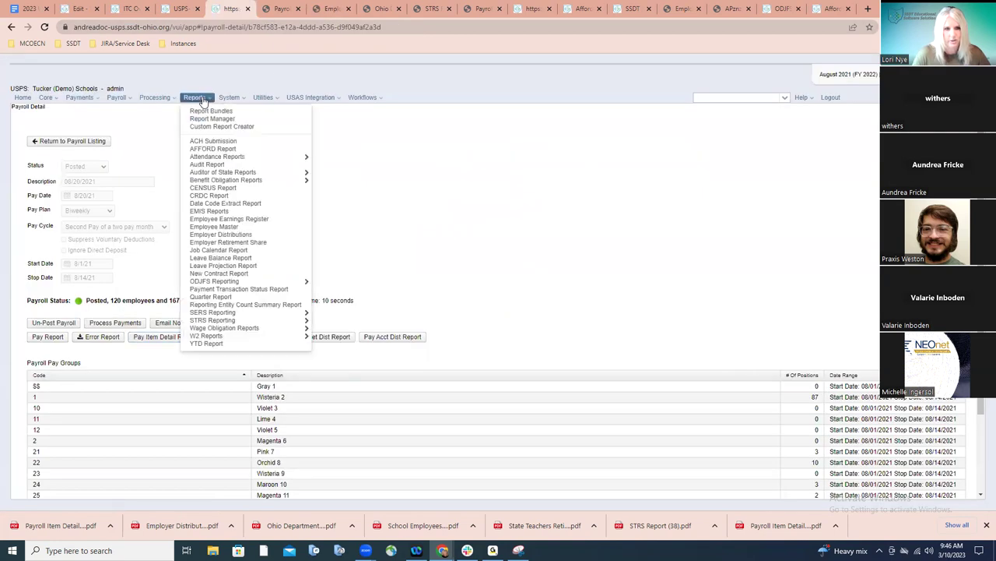
pyautogui.click(222, 233)
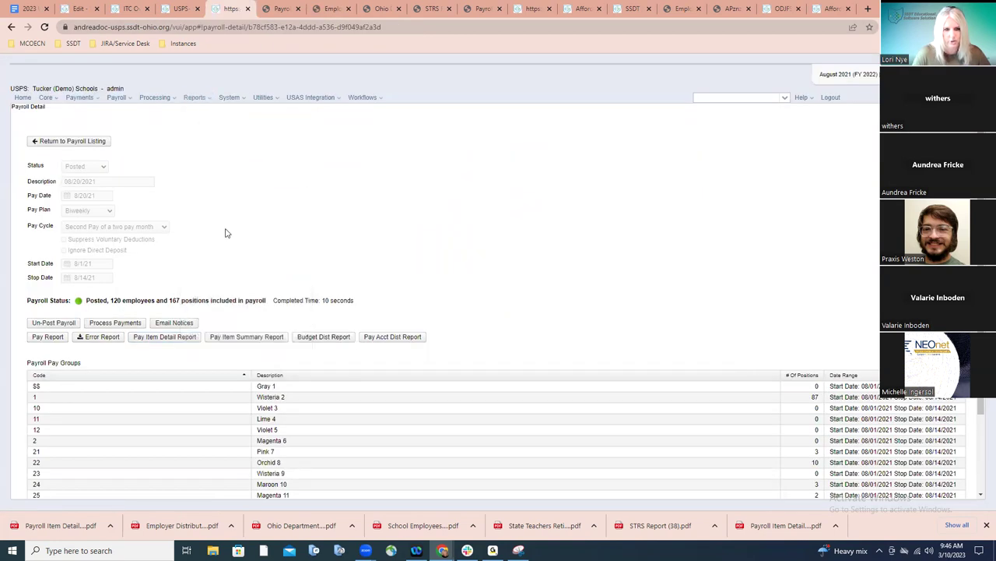
pyautogui.click(83, 158)
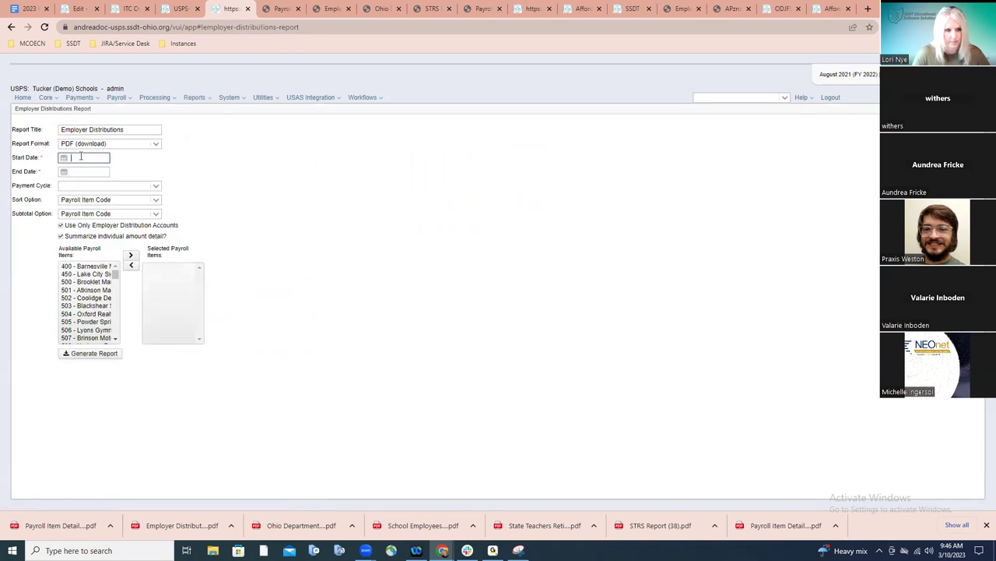
pyautogui.write('082821')
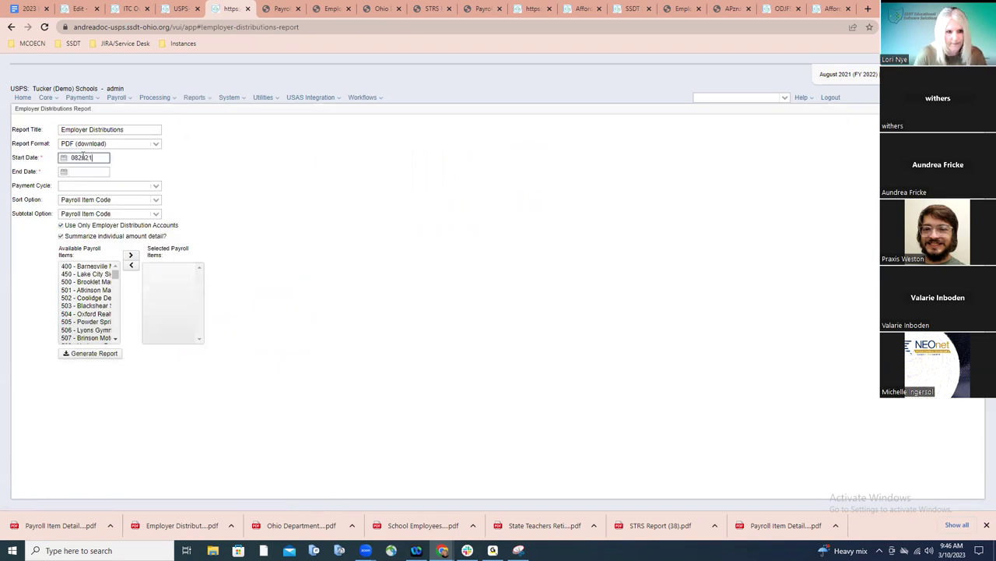
pyautogui.click(78, 172)
pyautogui.write('0820')
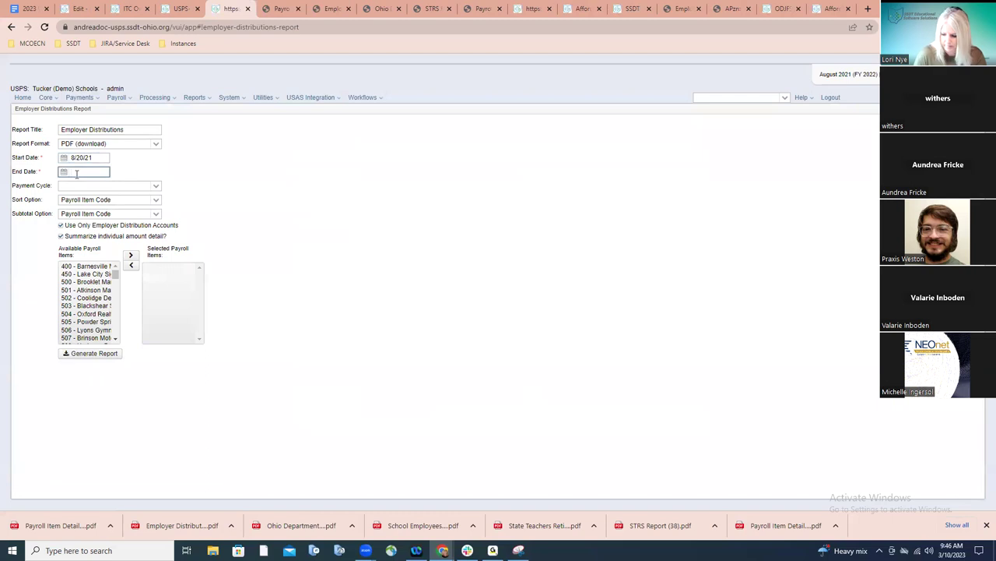
pyautogui.write('21')
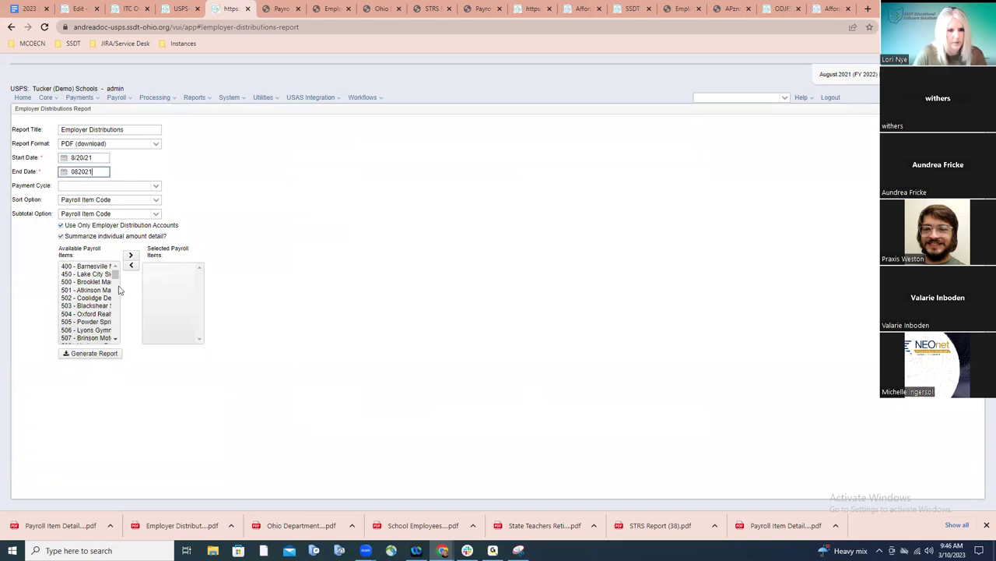
# - Generate the Employer Distributions PDF for payroll item 692 with Use Only Employer Distribution Accounts turned off, and check its report totals
pyautogui.moveTo(117, 279); pyautogui.dragTo(115, 338)
pyautogui.doubleClick(99, 331)
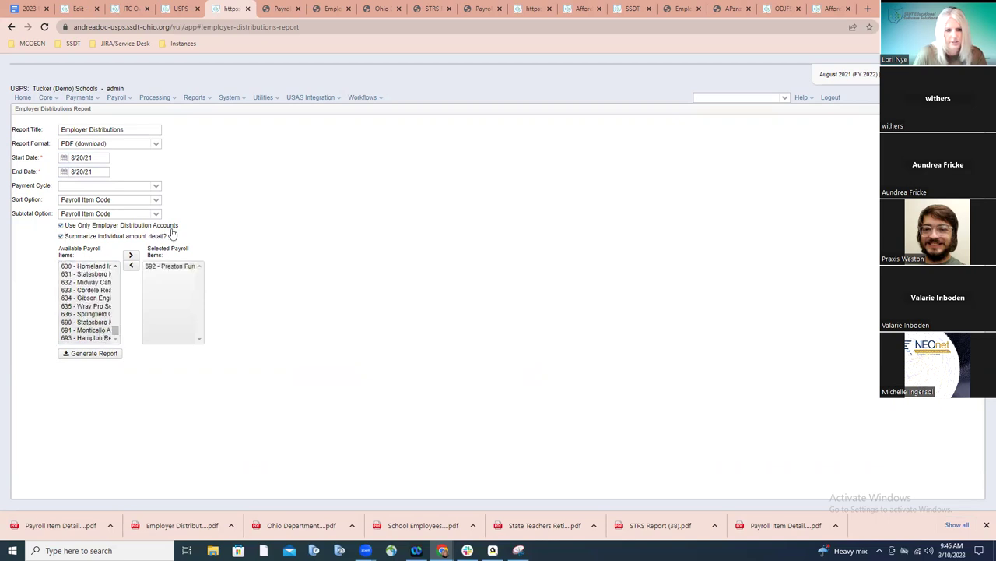
pyautogui.click(60, 225)
pyautogui.click(93, 353)
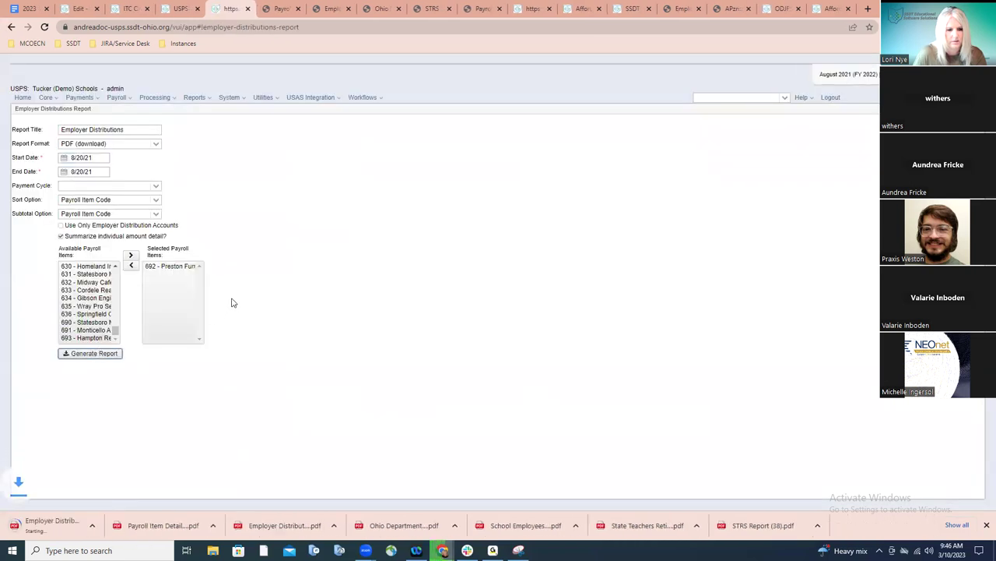
pyautogui.click(58, 525)
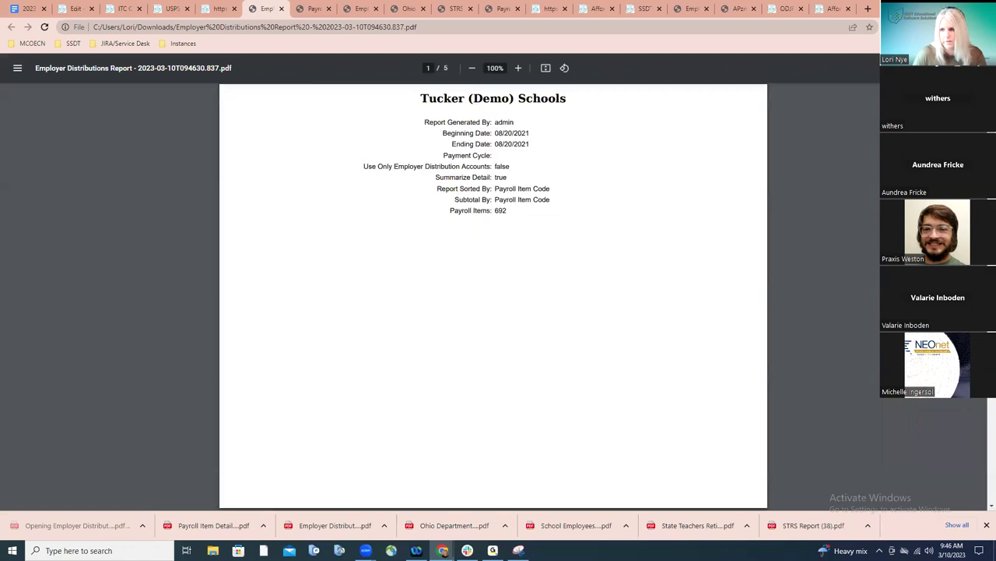
pyautogui.scroll(-20, 569, 239)
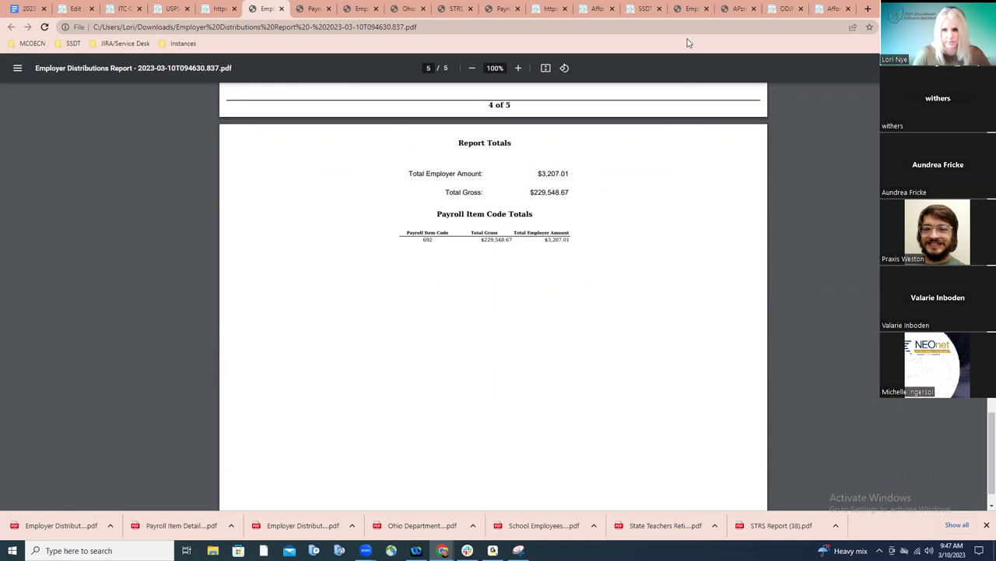
# - Open the archived CY2022 training webinars from the SSDT Meetings and Trainings wiki page and find the Employer Distribution/Employer Retirement Share session materials
pyautogui.click(643, 10)
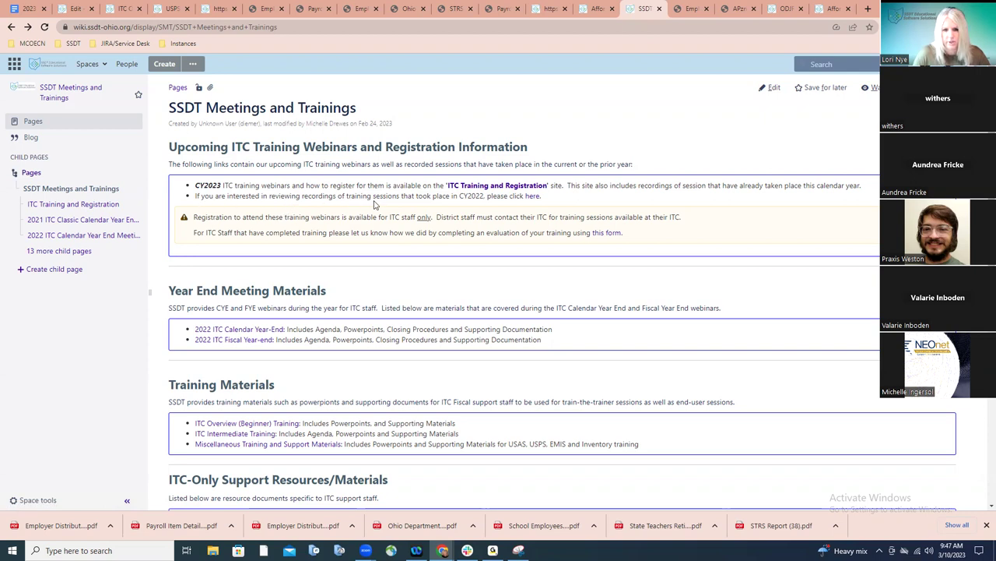
pyautogui.click(530, 199)
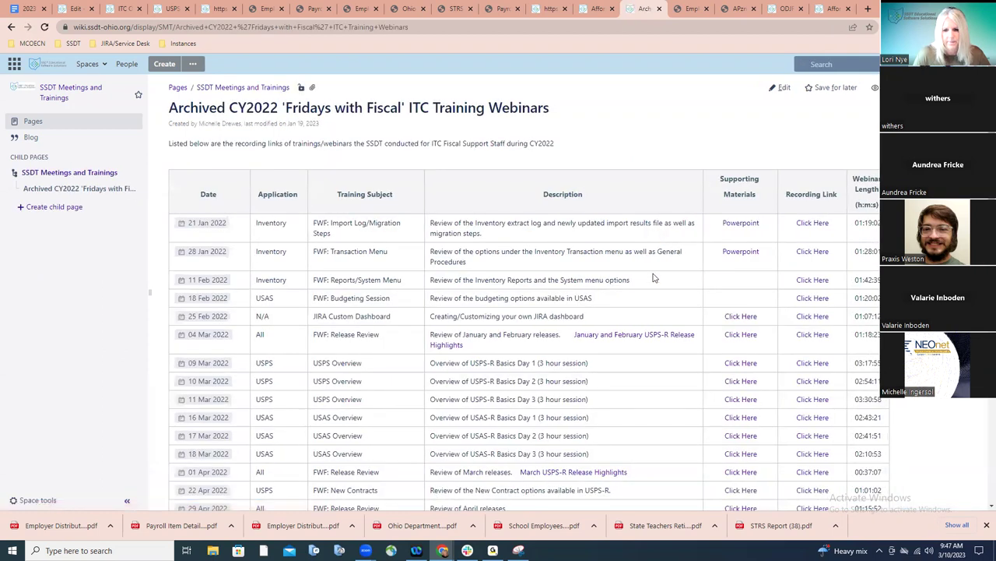
pyautogui.scroll(-3, 630, 275)
pyautogui.scroll(-5, 631, 275)
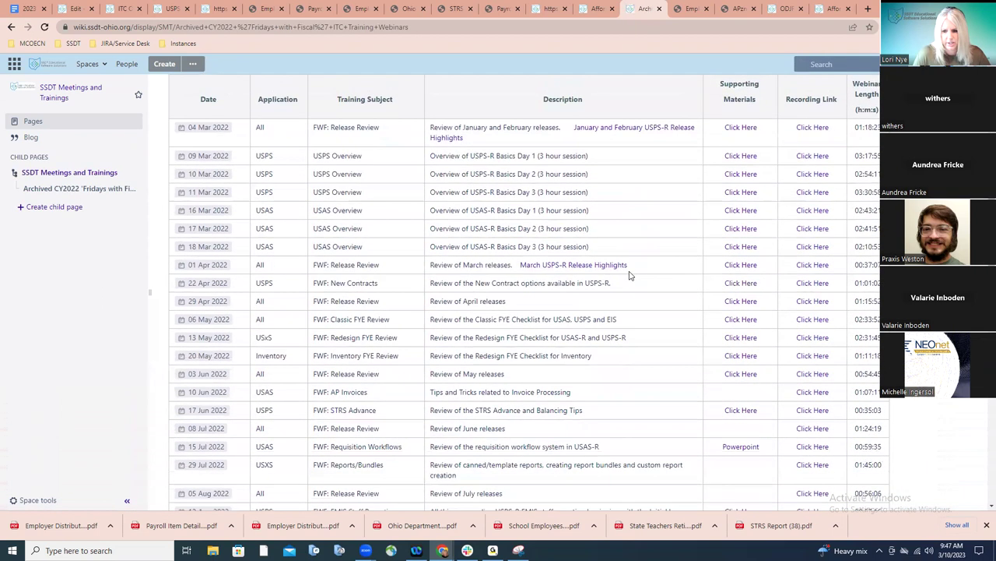
pyautogui.scroll(-7, 630, 275)
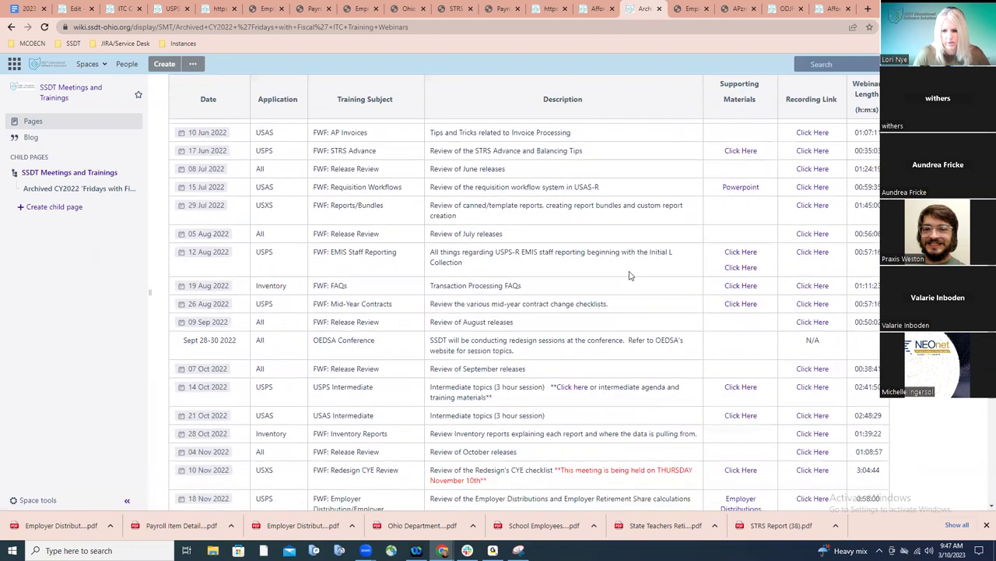
pyautogui.scroll(-1, 631, 275)
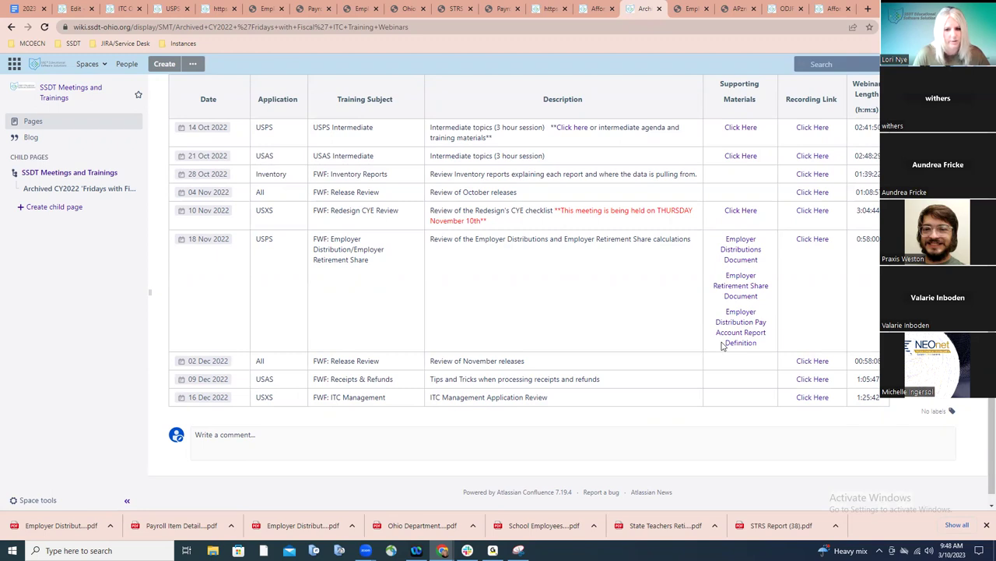
# - Read the Employer Distributions document's rules for the Use Only Employer Distribution Account option, marked and not marked
pyautogui.click(693, 9)
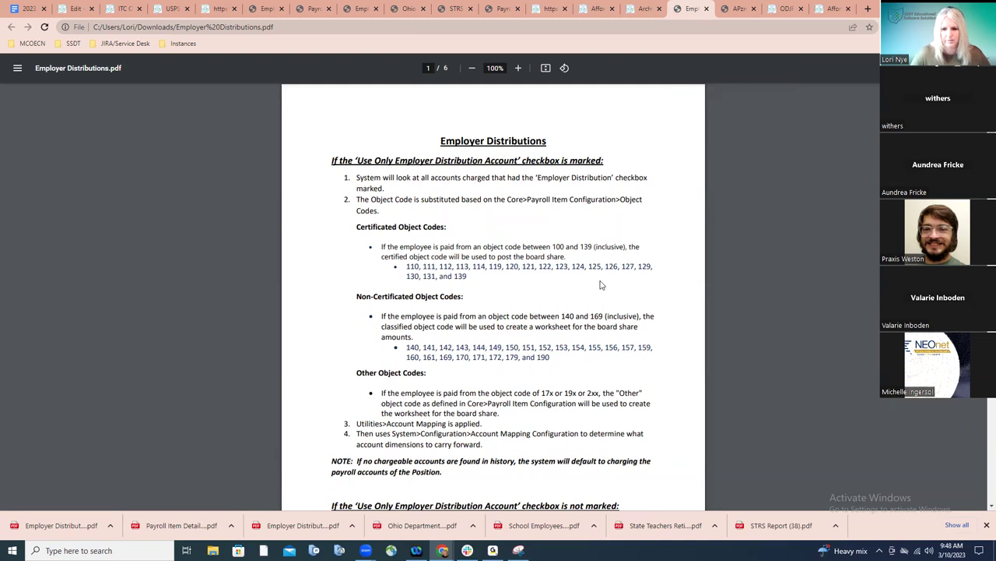
pyautogui.scroll(-1, 604, 292)
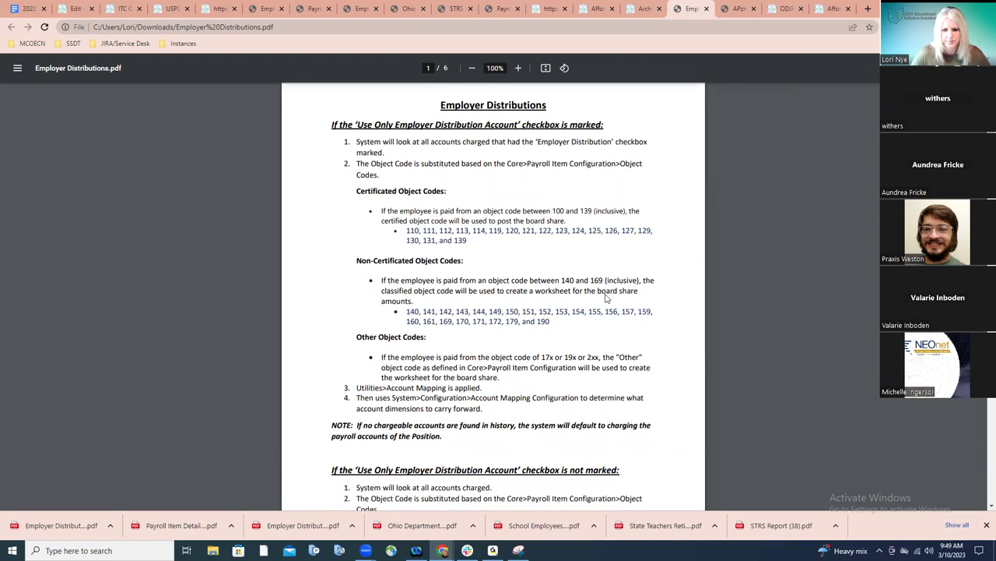
pyautogui.scroll(-1, 607, 298)
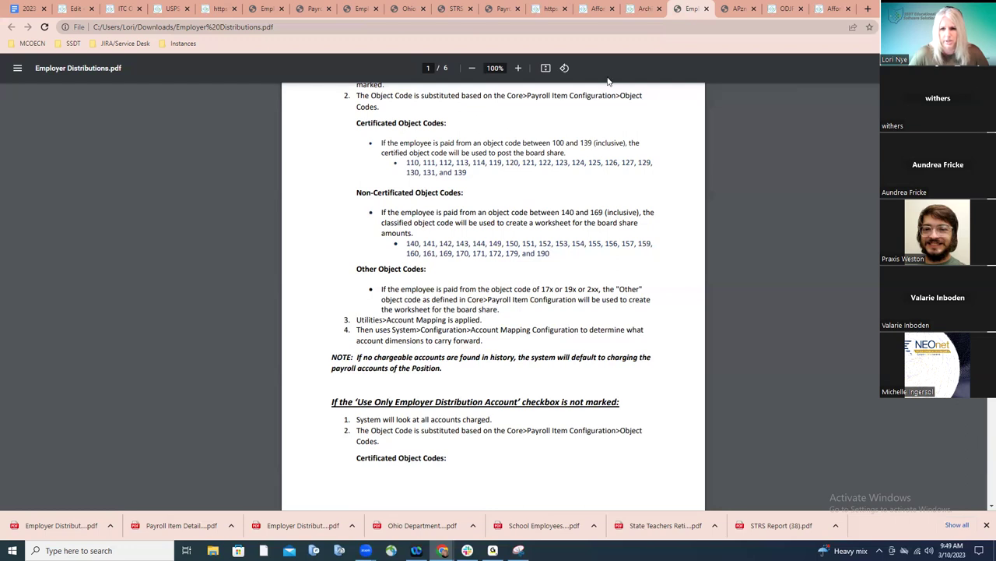
pyautogui.click(644, 11)
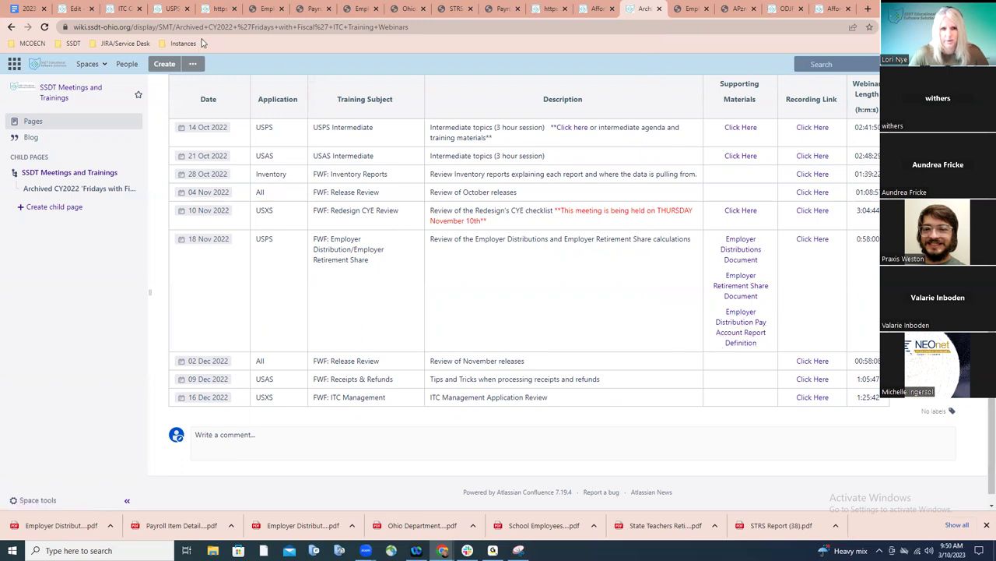
# - Return to USPS and open the Report Manager to locate the Employer Distribution Pay Account Report
pyautogui.click(210, 11)
pyautogui.click(206, 100)
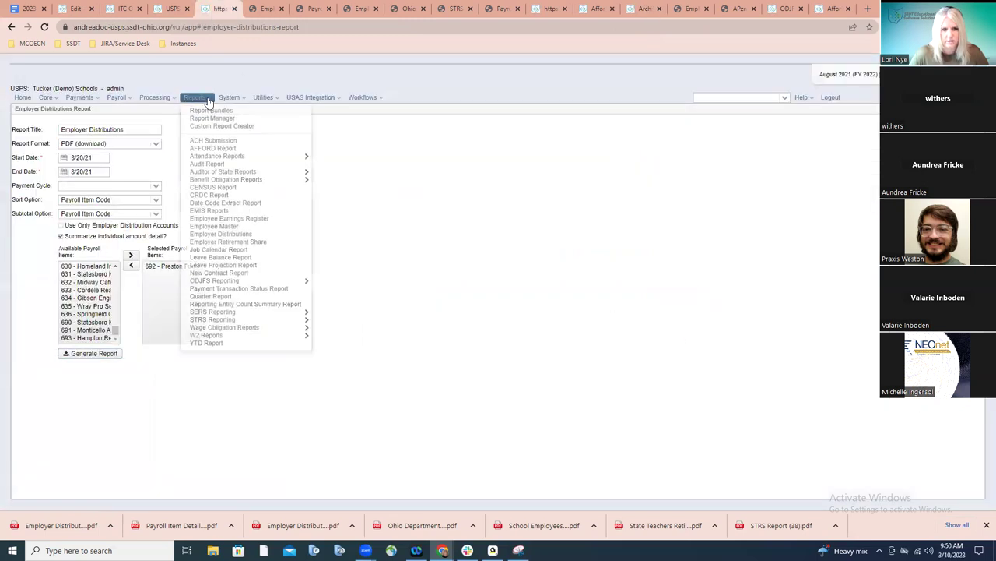
pyautogui.click(206, 121)
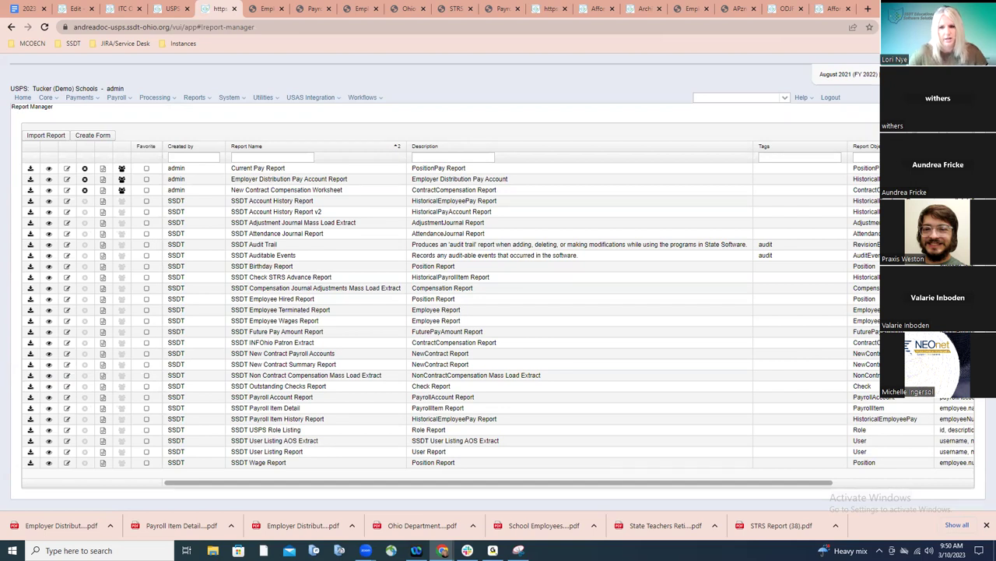
# - Open the Account Mapping Configuration in the system configuration, review which account dimensions it carries forward, and close it without saving
pyautogui.click(44, 98)
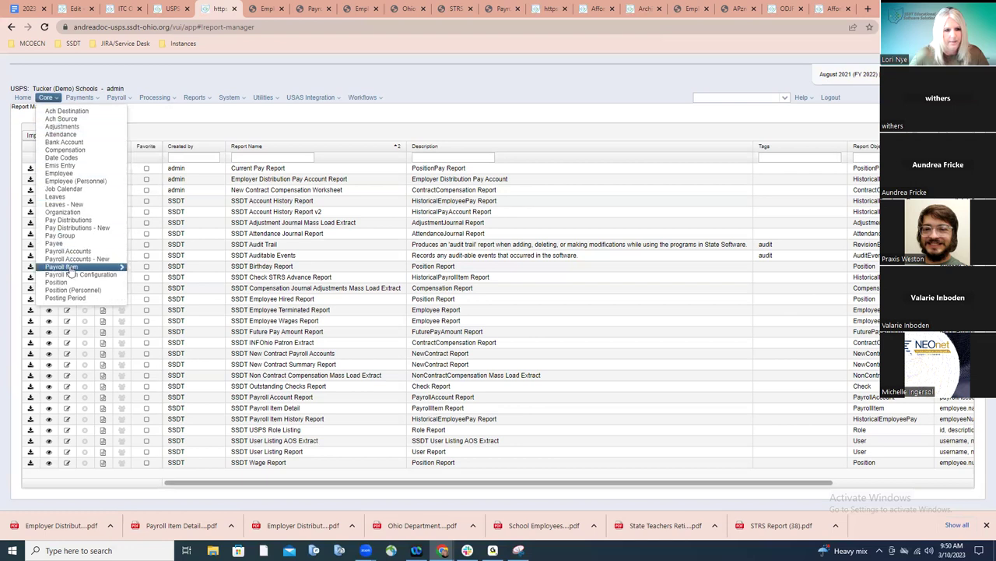
pyautogui.click(192, 99)
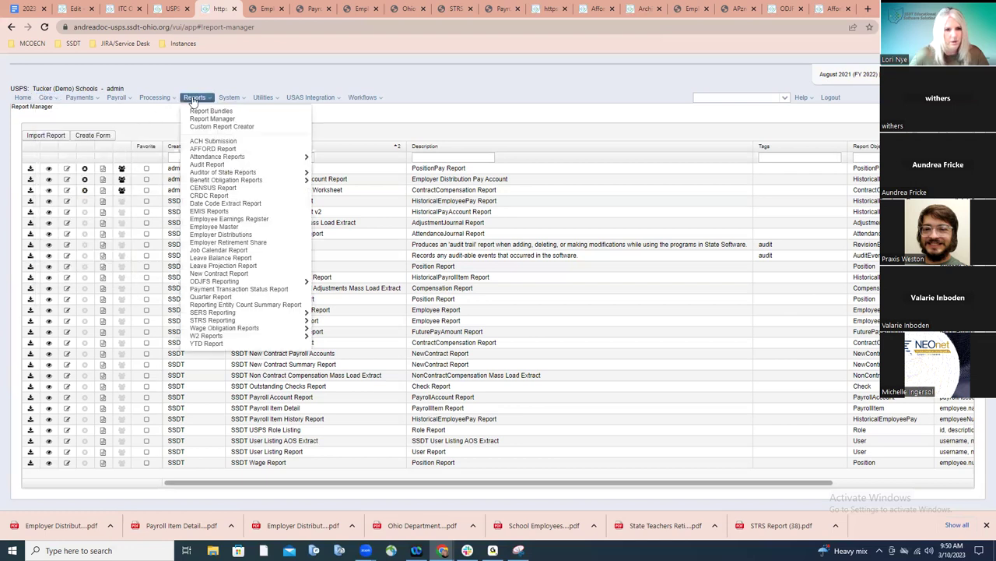
pyautogui.click(69, 100)
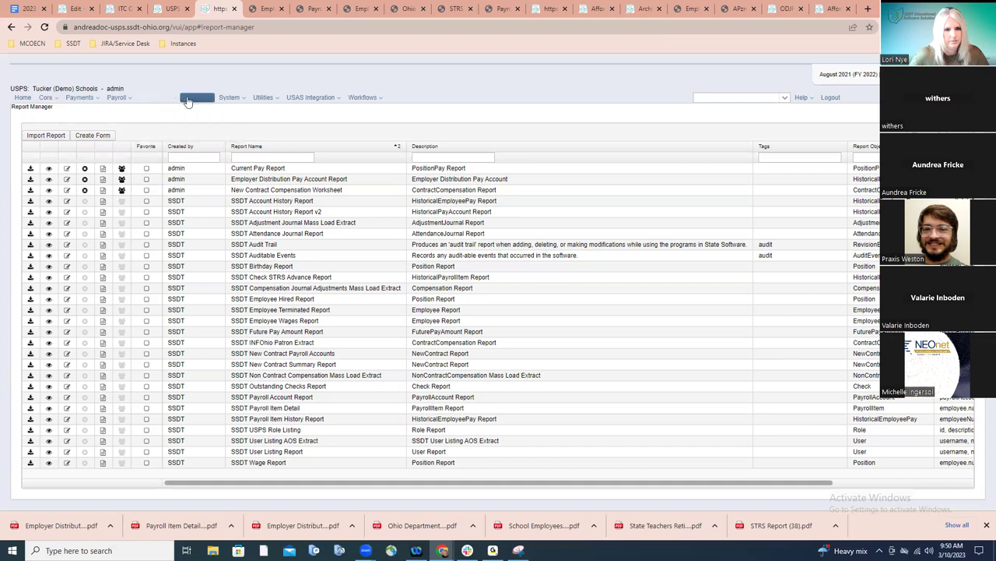
pyautogui.moveTo(226, 98)
pyautogui.click(223, 119)
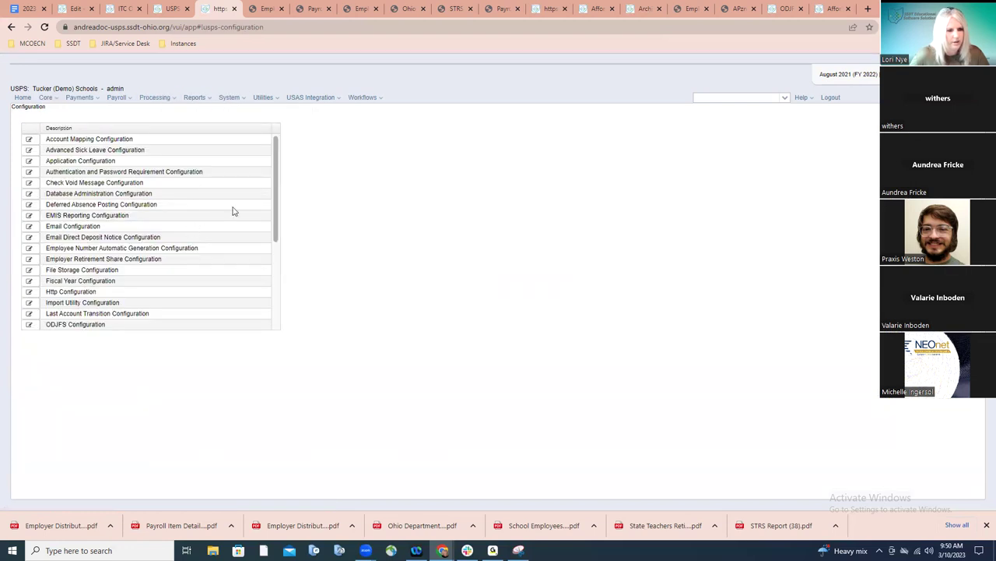
pyautogui.click(28, 139)
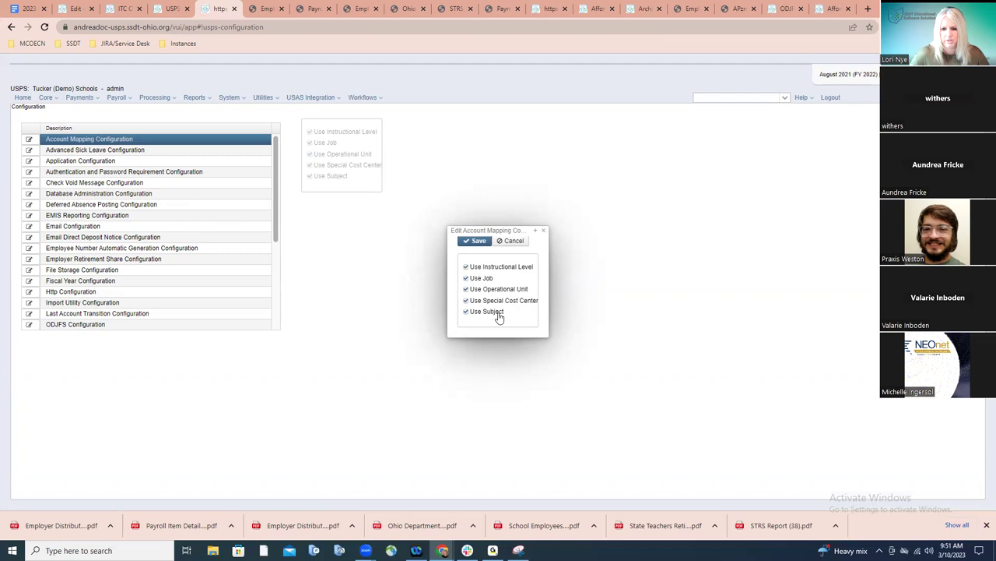
pyautogui.moveTo(499, 316)
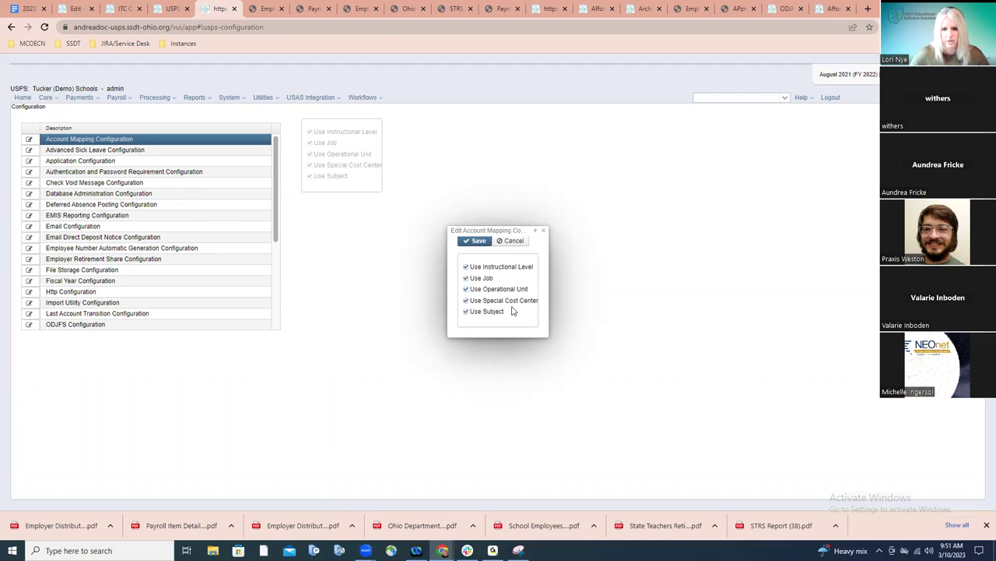
pyautogui.click(544, 232)
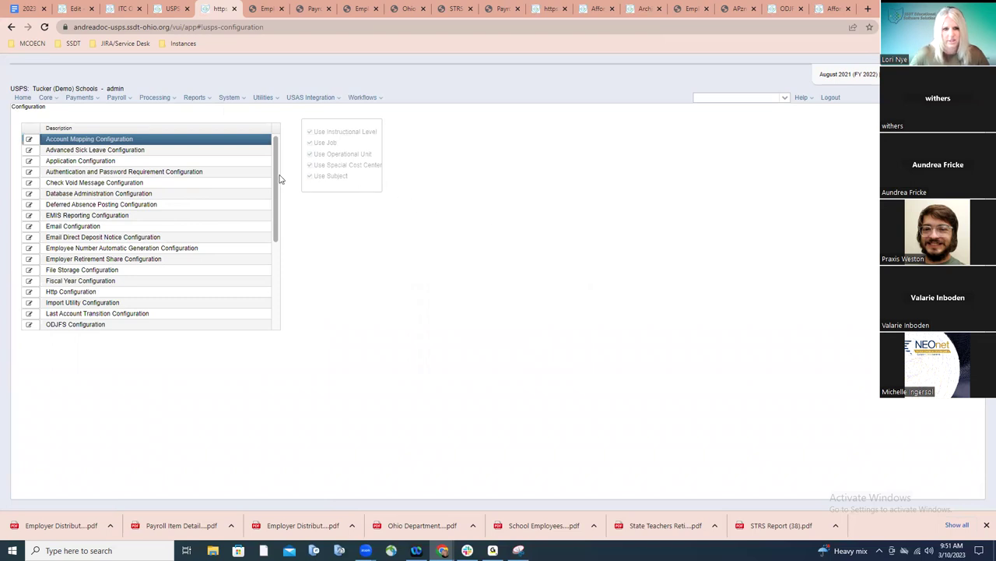
# - Reopen the Employer Distributions report options and review the available settings
pyautogui.click(202, 102)
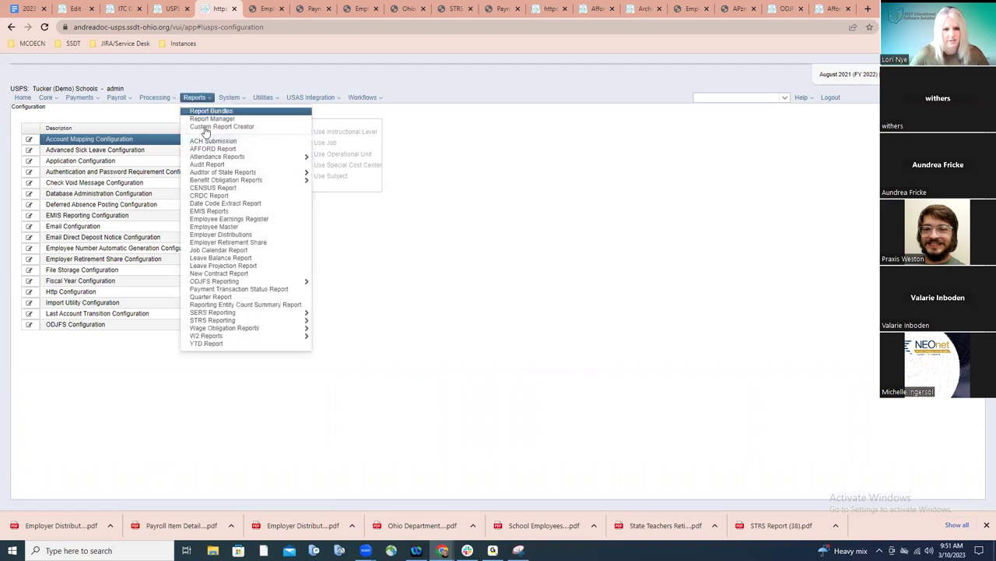
pyautogui.click(222, 234)
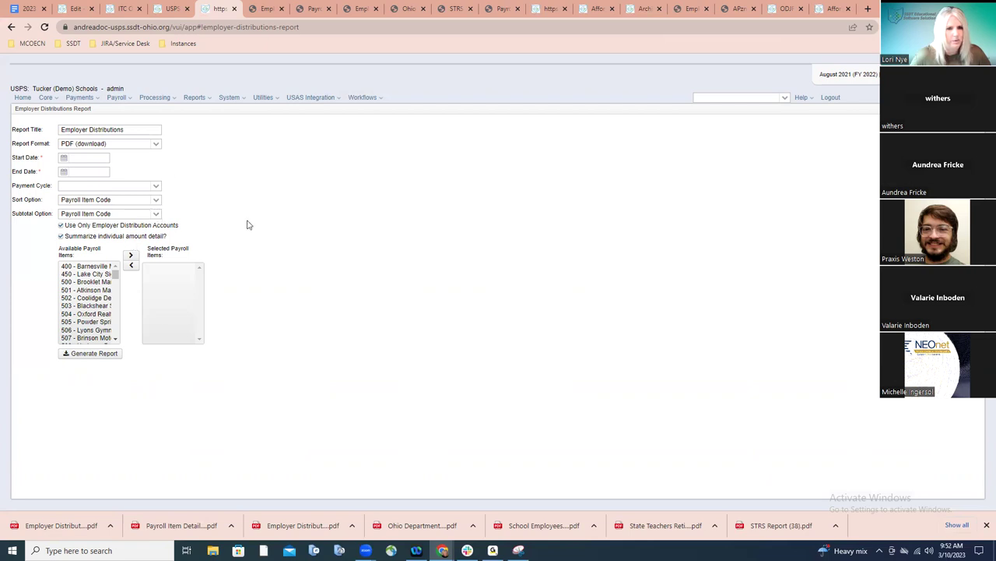
# - Generate the Employer Distribution Pay Account Report from the Report Manager in Excel-Data format, with Start Date and End Date 082021
pyautogui.click(196, 100)
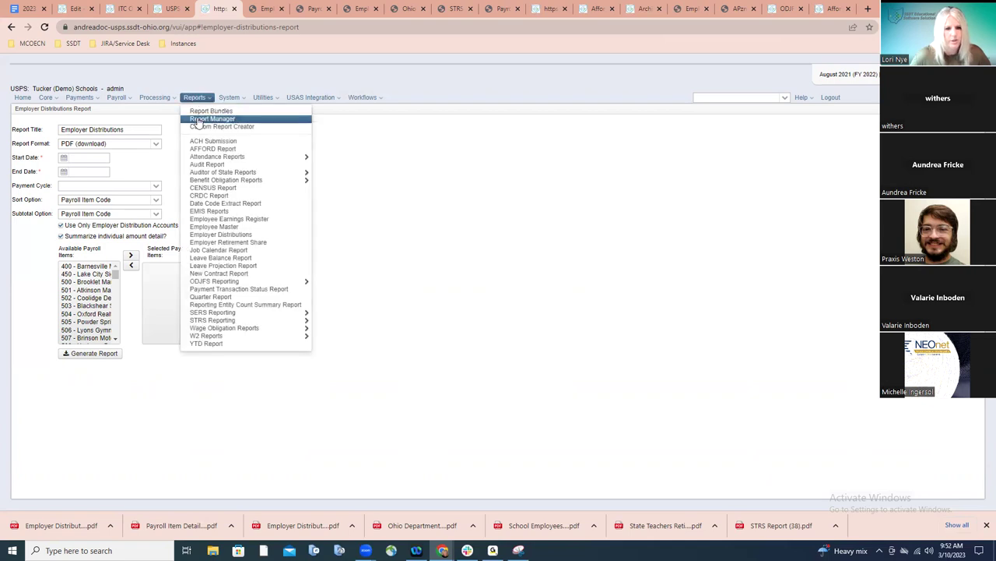
pyautogui.click(209, 118)
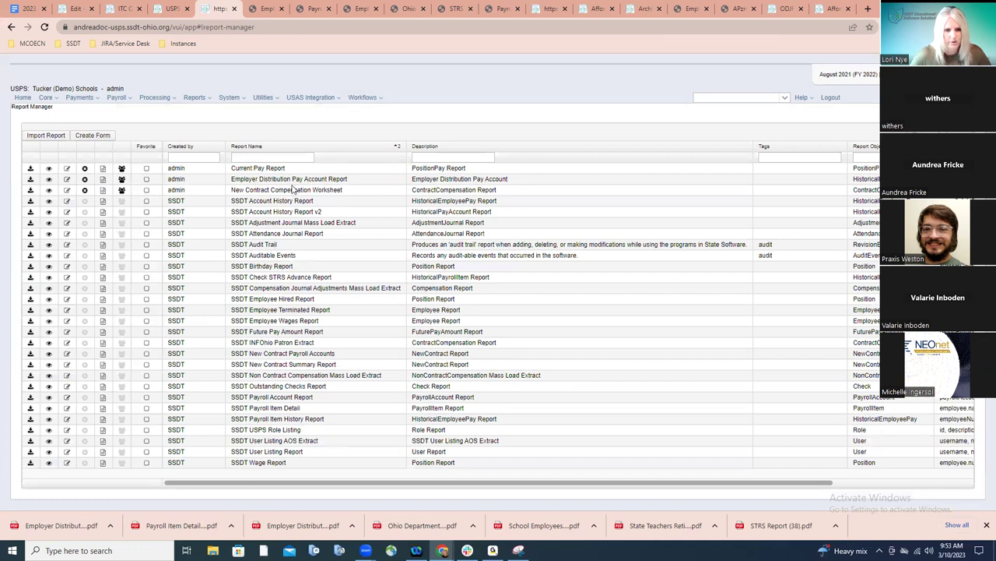
pyautogui.click(30, 178)
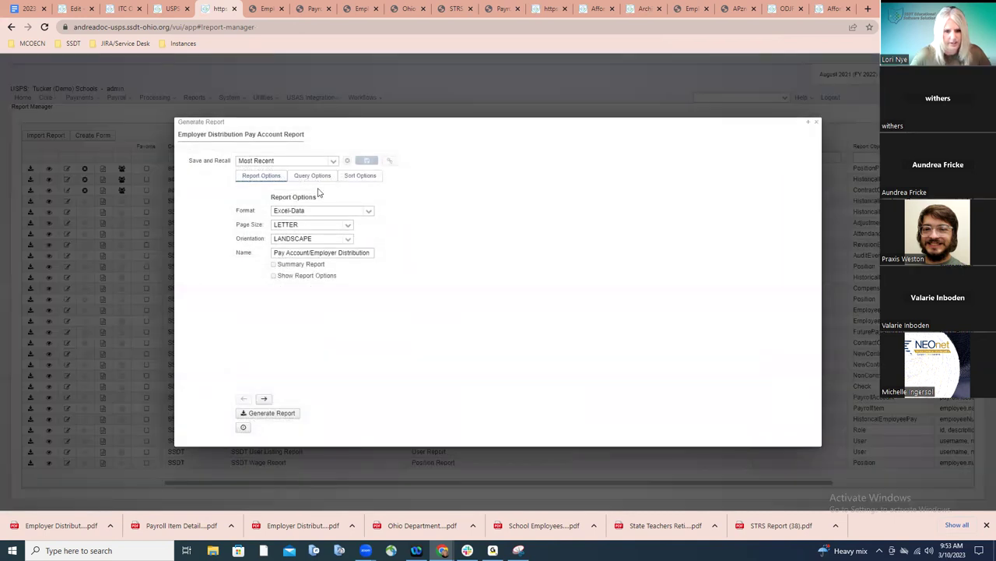
pyautogui.click(318, 181)
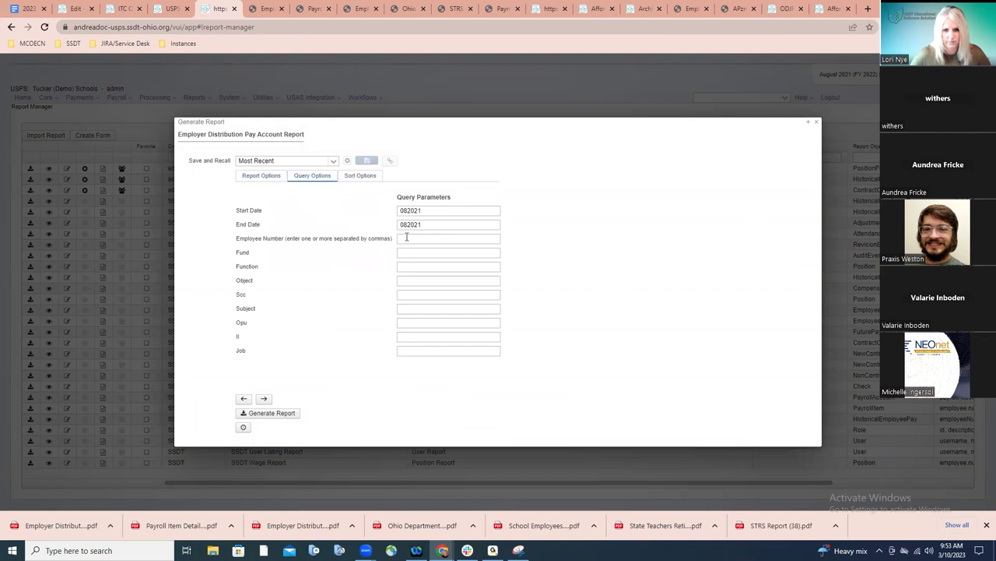
pyautogui.click(296, 418)
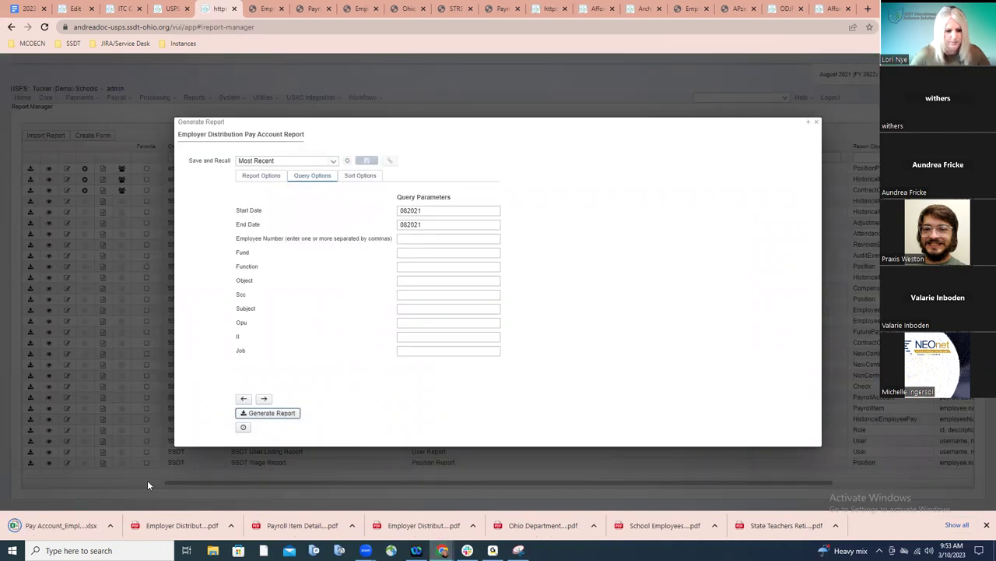
# - Open the downloaded pay account workbook in Excel, enable editing, and review its account and Employer Distribution columns before returning to USPS
pyautogui.click(78, 526)
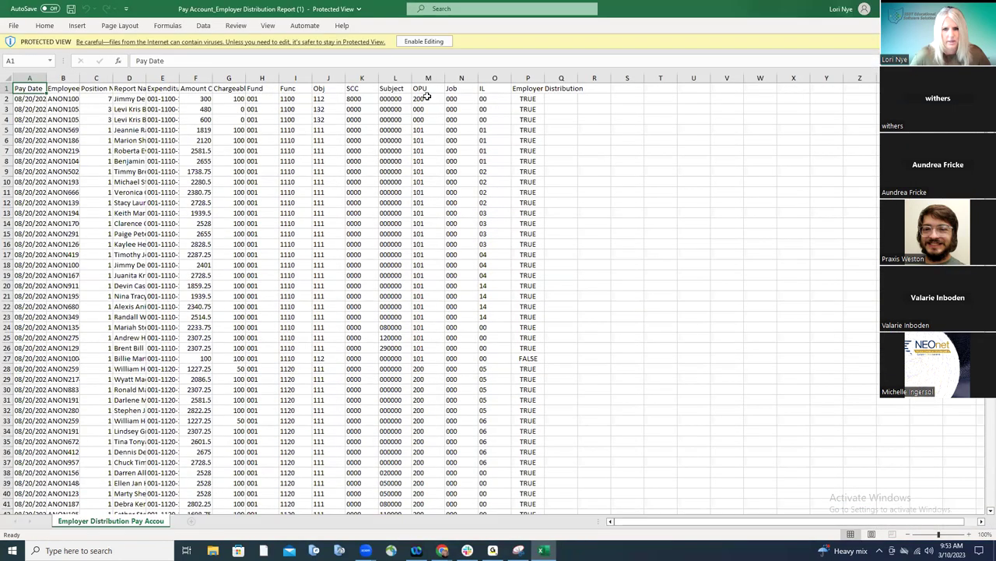
pyautogui.click(424, 42)
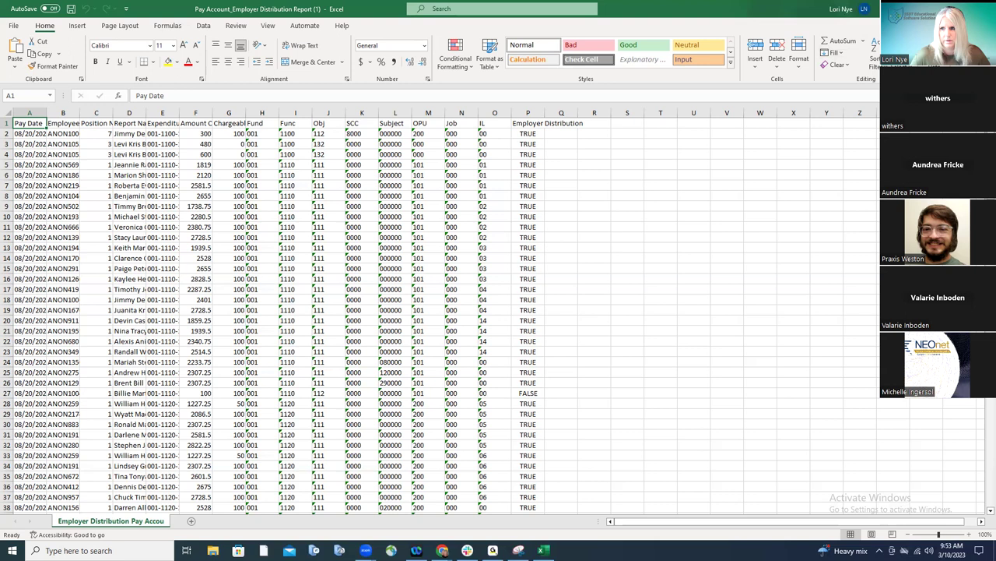
pyautogui.hotkey('alt', 'Tab')
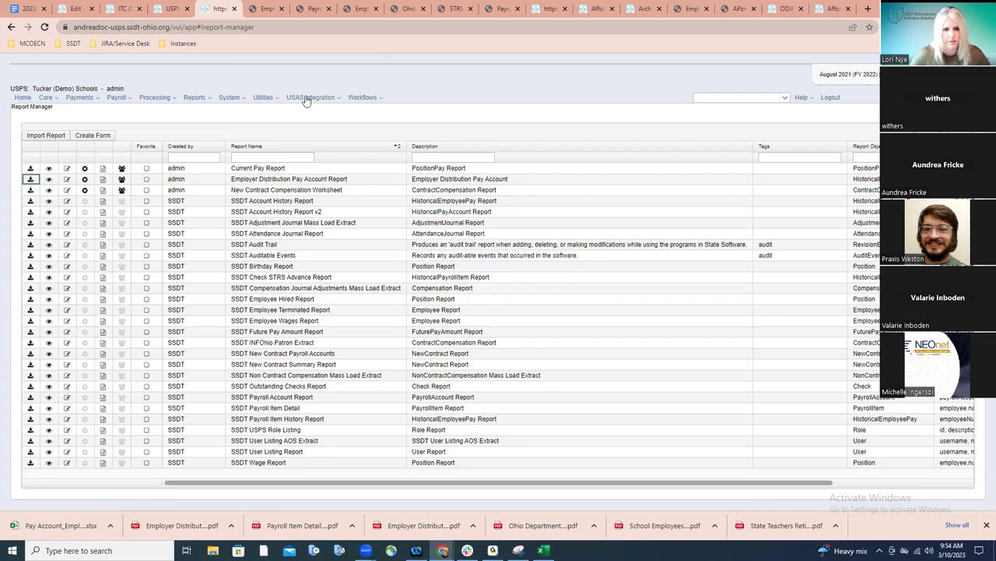
# - Recheck the report totals for payroll item 692 in the Employer Distributions PDF and return to USPS
pyautogui.click(207, 99)
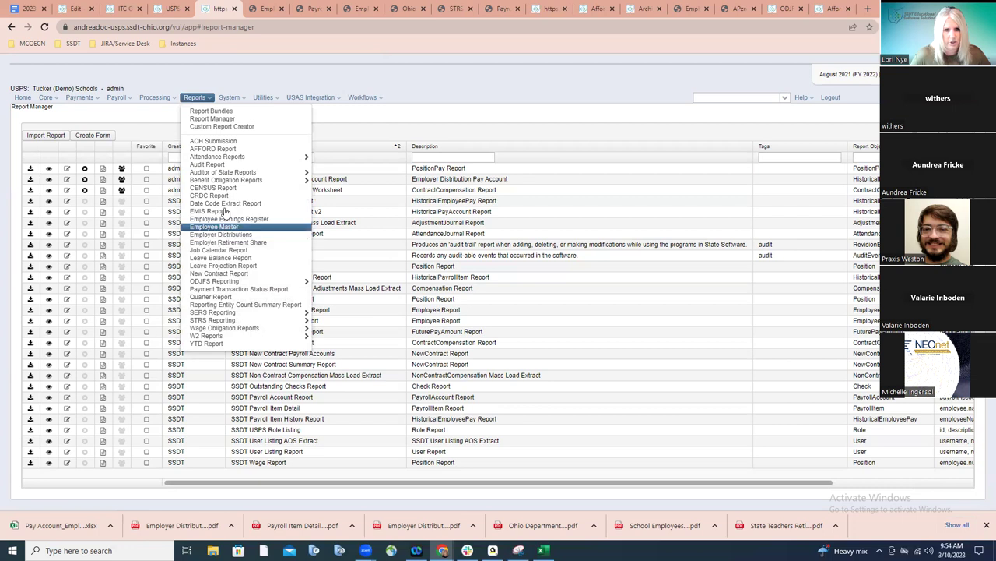
pyautogui.click(265, 10)
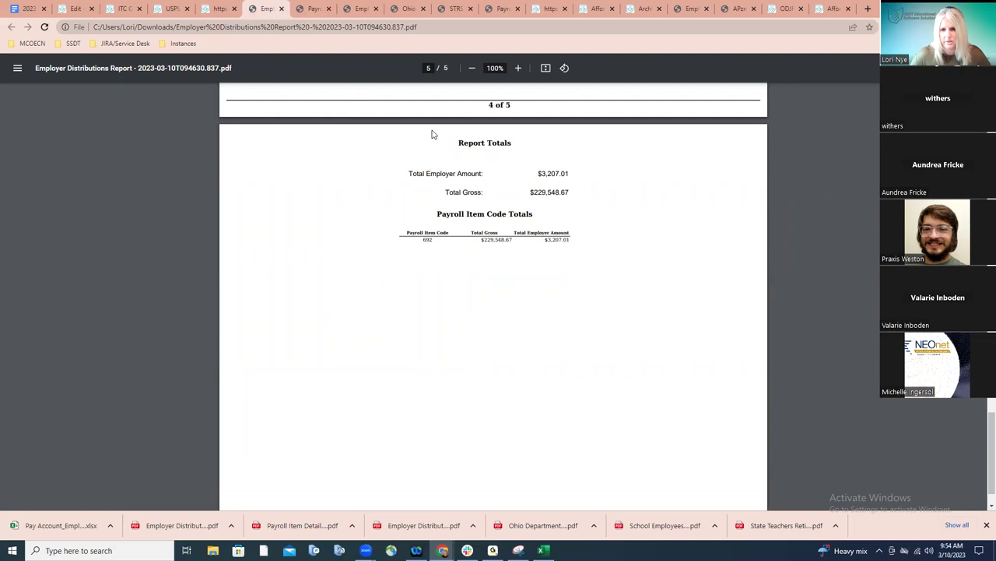
pyautogui.click(221, 9)
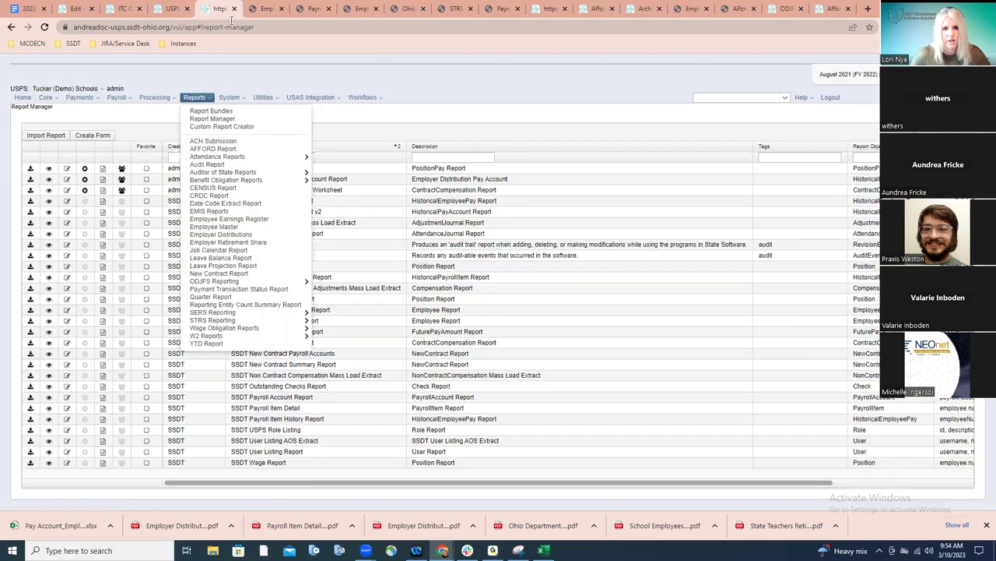
# - Open the Employer Distributions Submission for USAS integration
pyautogui.click(313, 98)
pyautogui.click(314, 99)
pyautogui.click(315, 100)
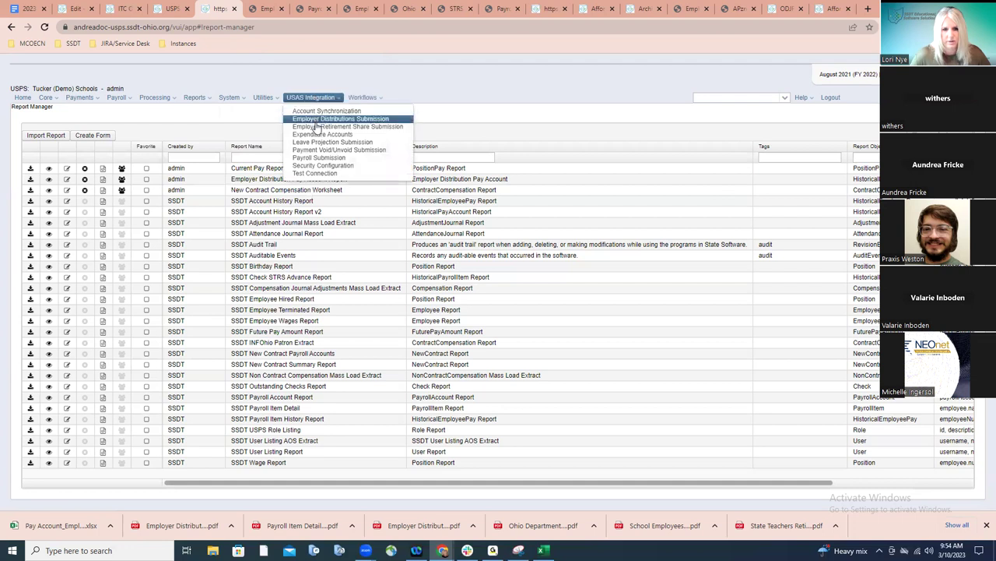
# - Open the USAS employer distributions submission, turn off Use Only Employer Distribution Accounts, and set the start and end dates to 8/20/21
pyautogui.click(316, 120)
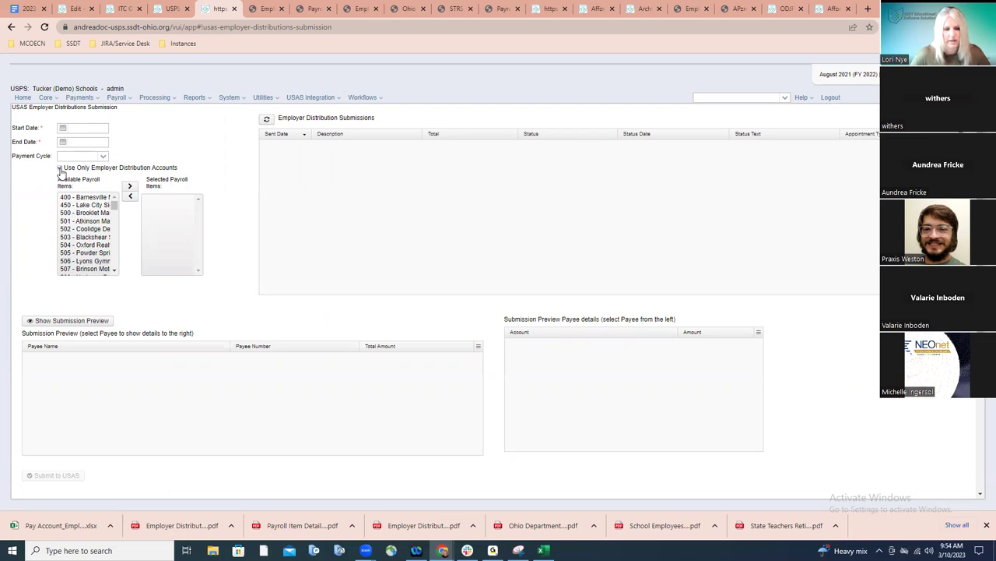
pyautogui.click(142, 171)
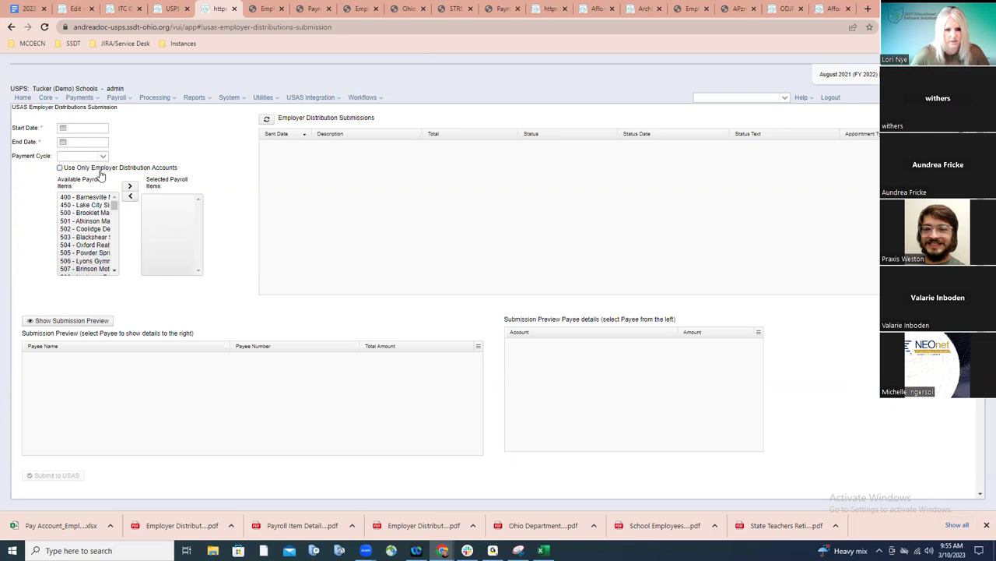
pyautogui.click(104, 128)
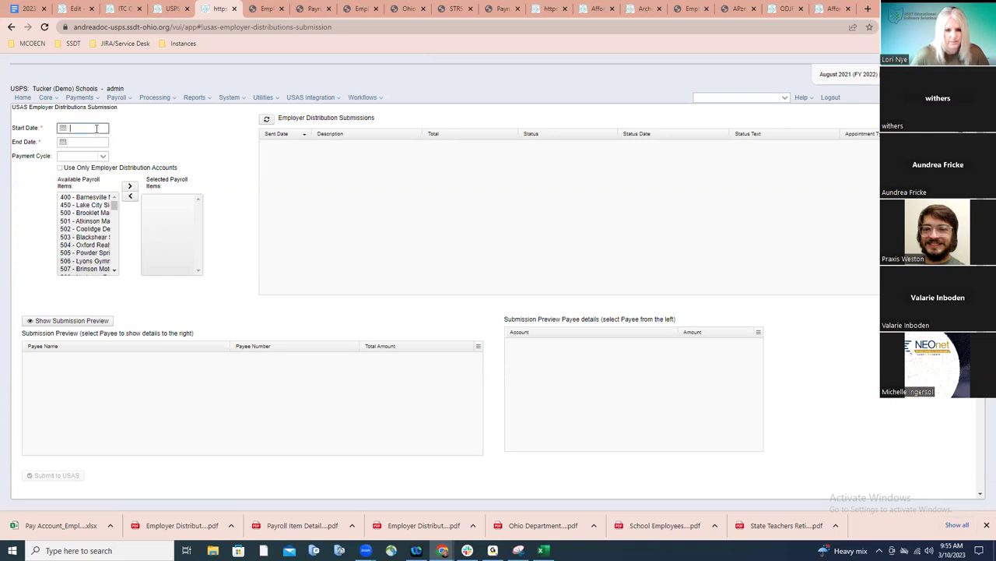
pyautogui.write('82021')
pyautogui.click(110, 142)
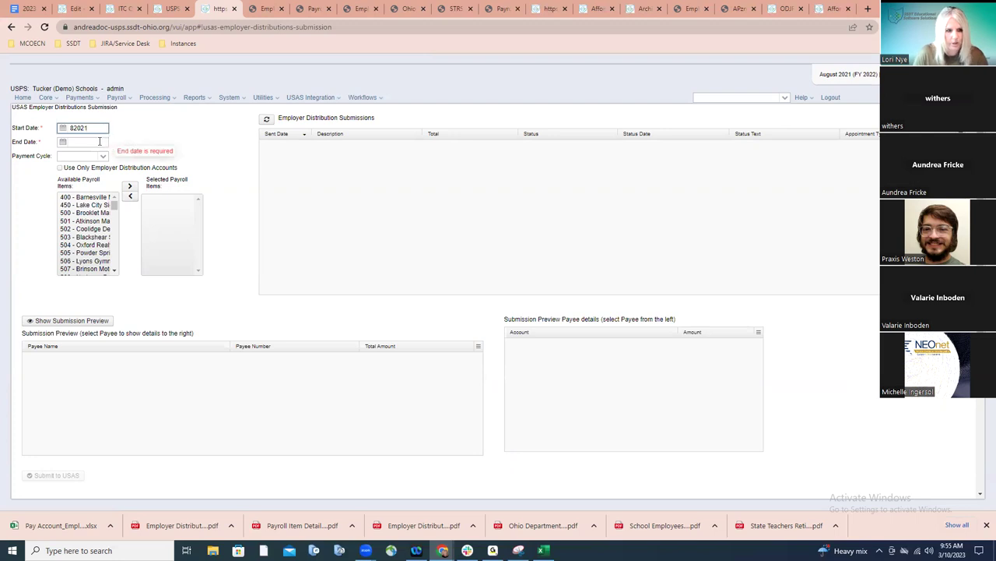
pyautogui.write('082021')
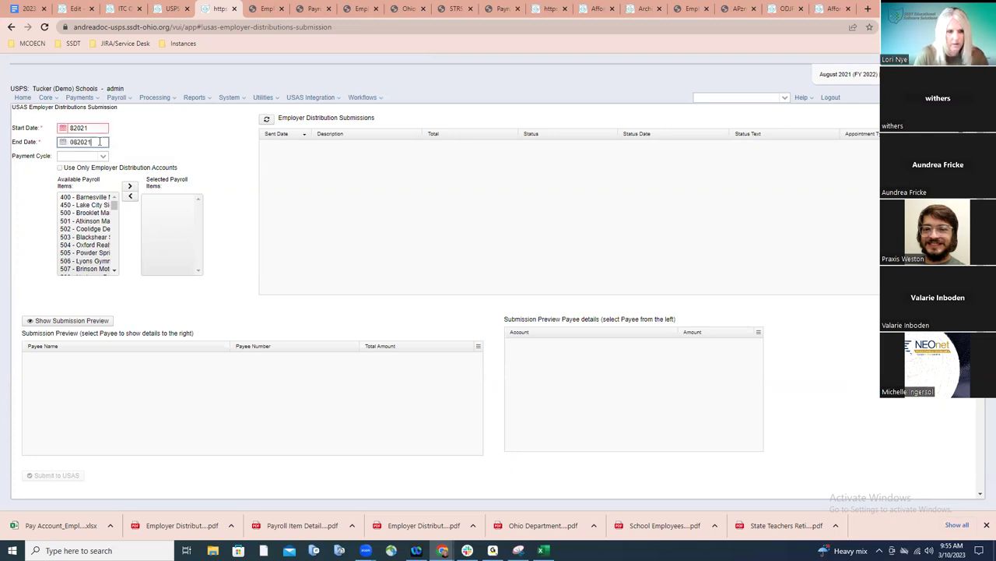
pyautogui.click(71, 127)
pyautogui.write('08')
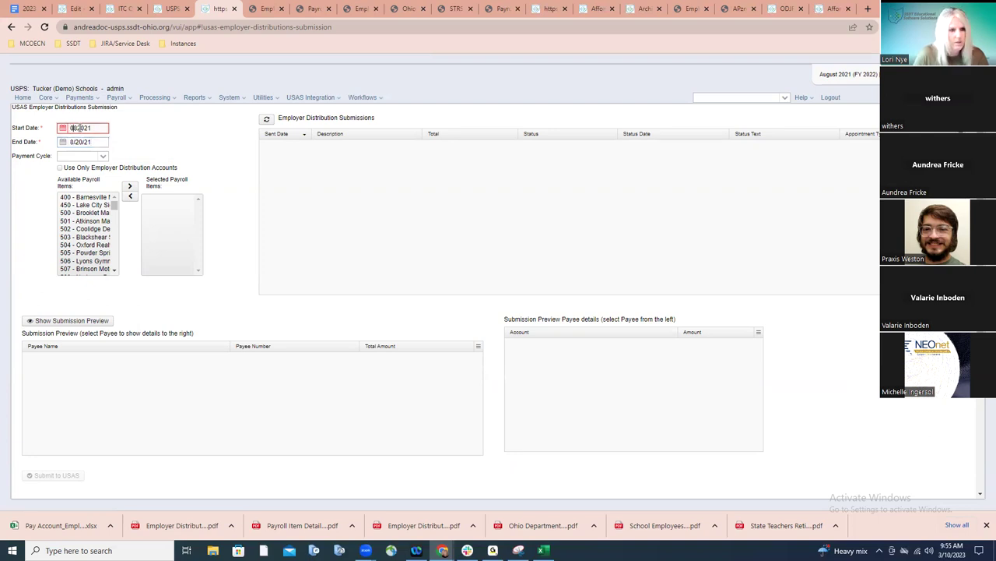
pyautogui.click(124, 137)
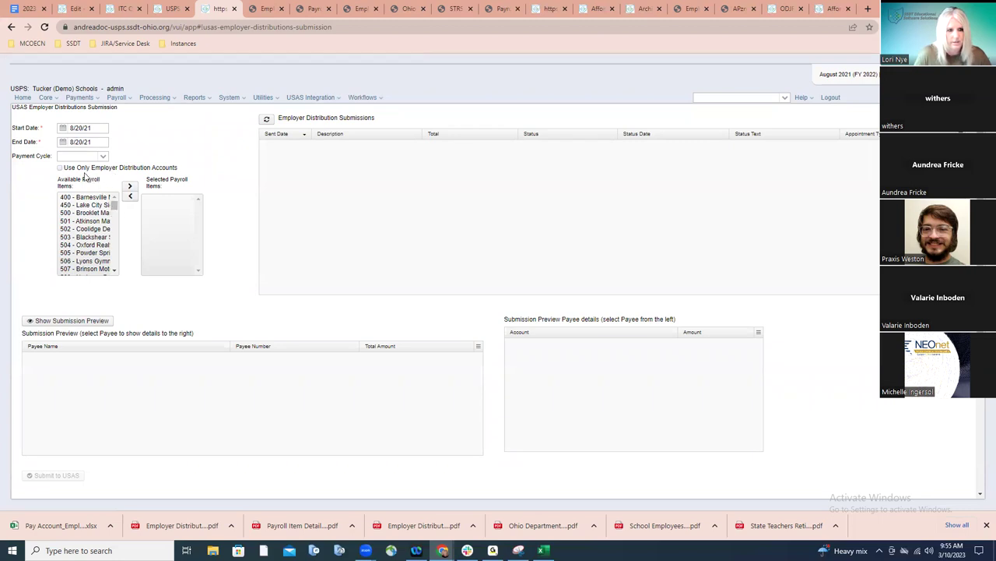
# - Preview the employer distribution submission for payroll item 692 and submit it to USAS
pyautogui.moveTo(113, 205); pyautogui.dragTo(114, 261)
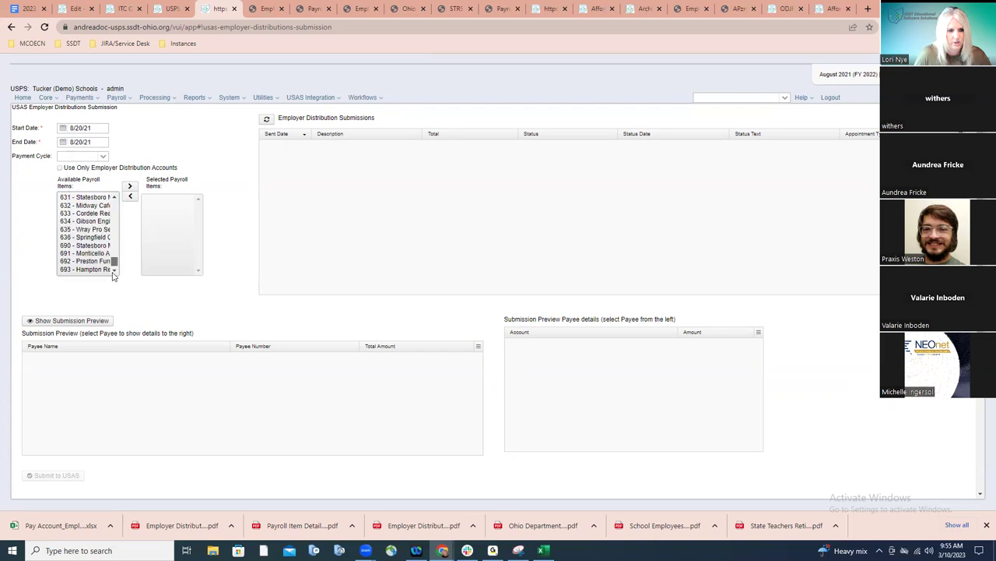
pyautogui.click(89, 261)
pyautogui.click(131, 185)
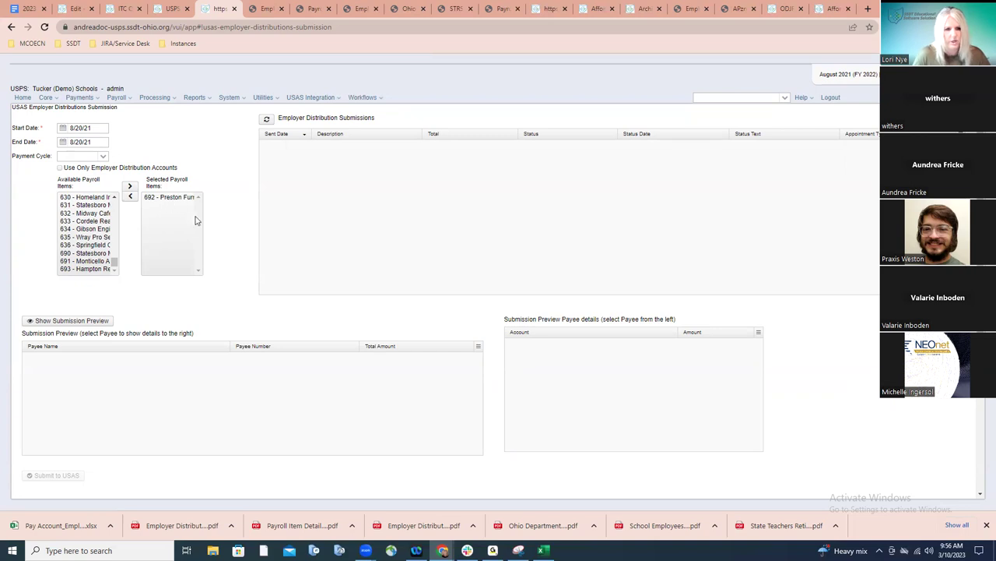
pyautogui.click(85, 322)
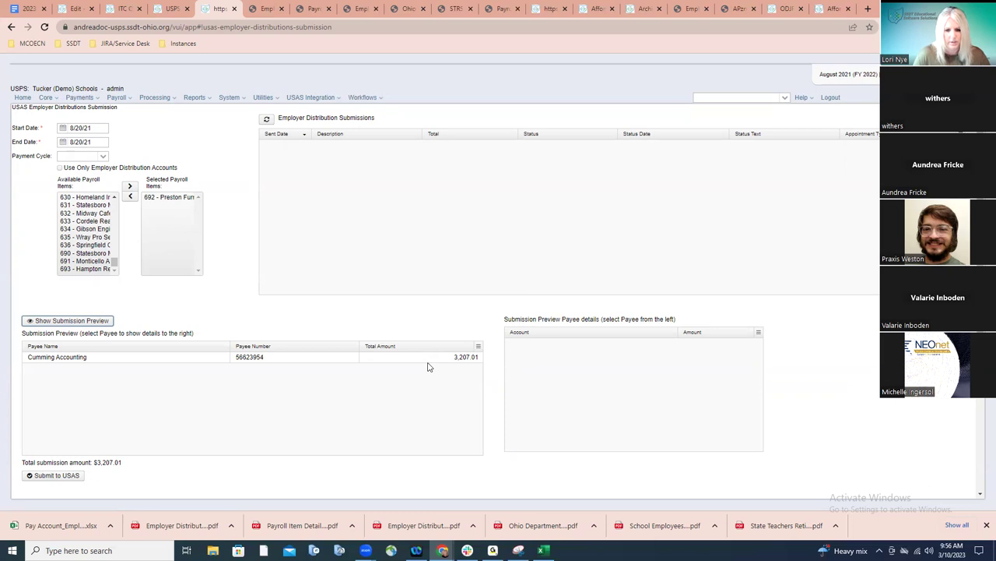
pyautogui.click(81, 478)
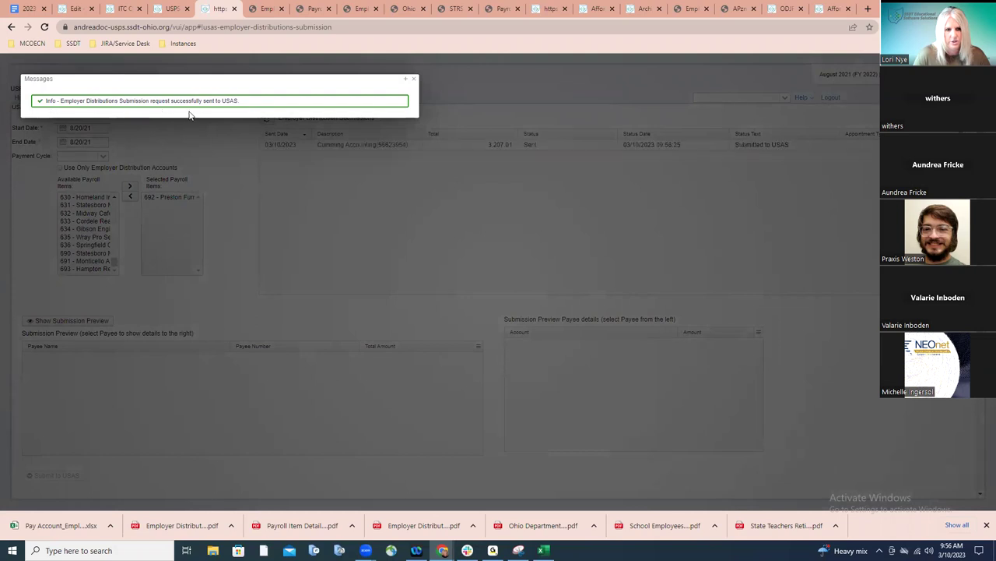
pyautogui.click(413, 80)
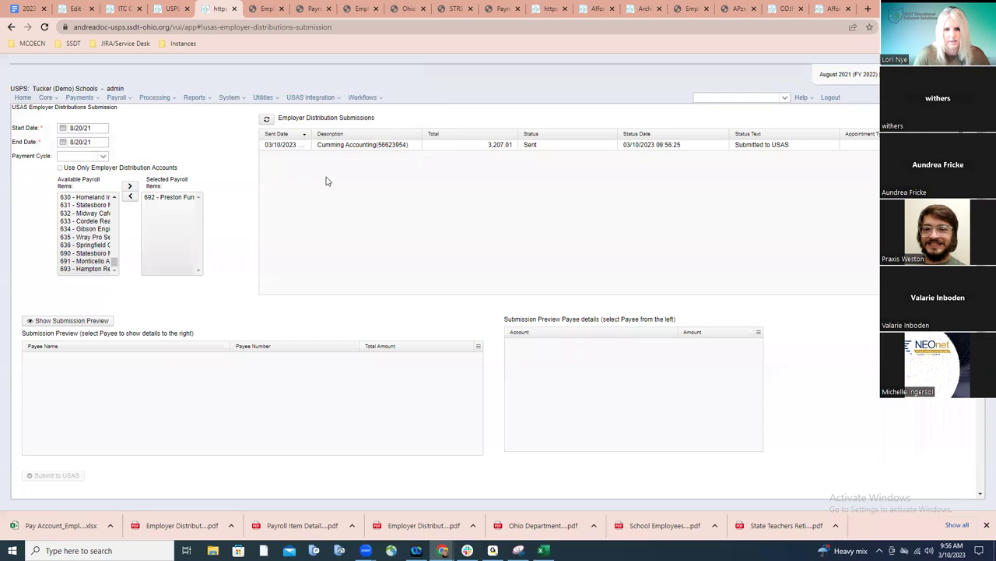
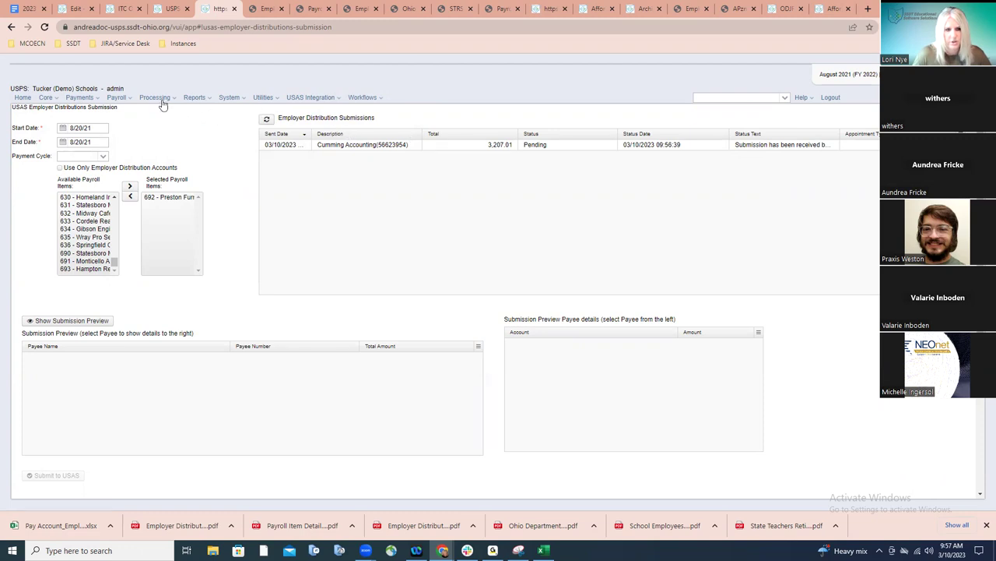
# - Open the Employer Retirement Share report and set its date range from 8/1/21 to 8/30/21
pyautogui.click(191, 99)
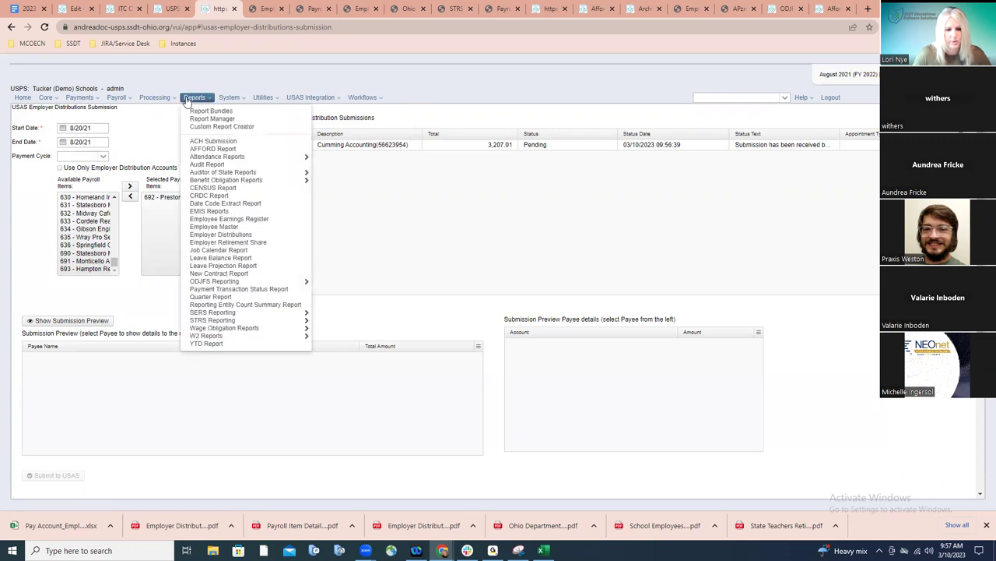
pyautogui.click(221, 244)
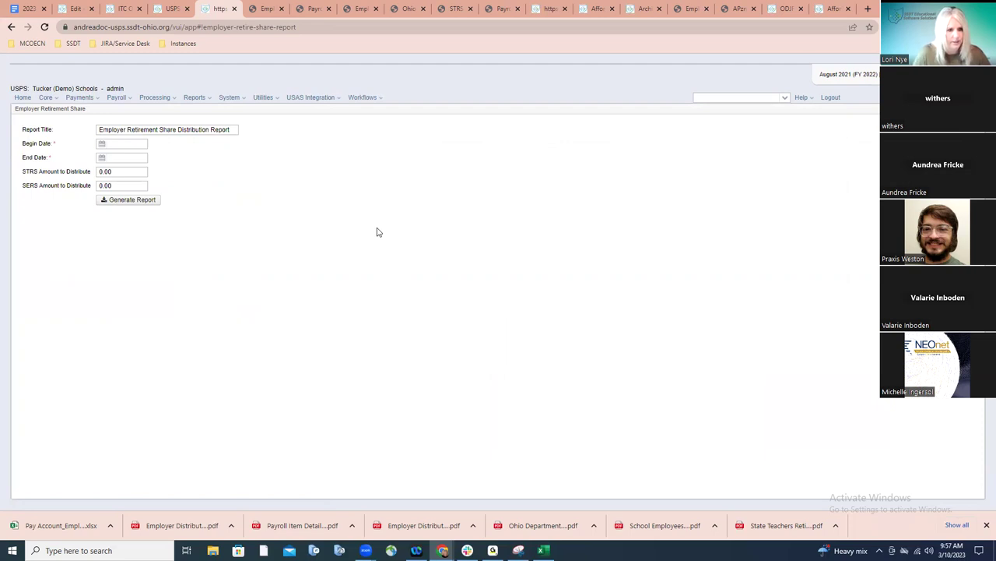
pyautogui.click(133, 147)
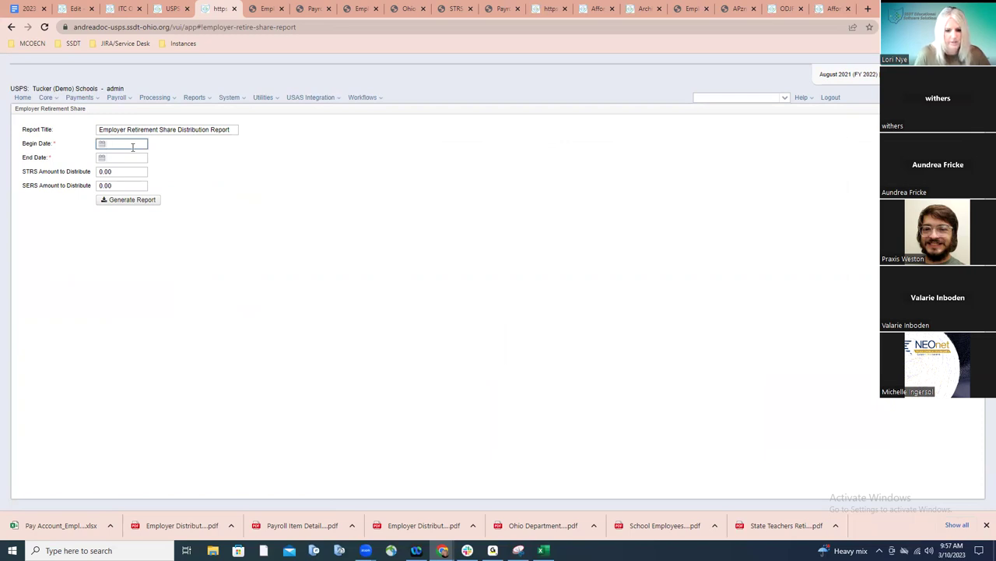
pyautogui.write('080121')
pyautogui.press('Tab')
pyautogui.write('08')
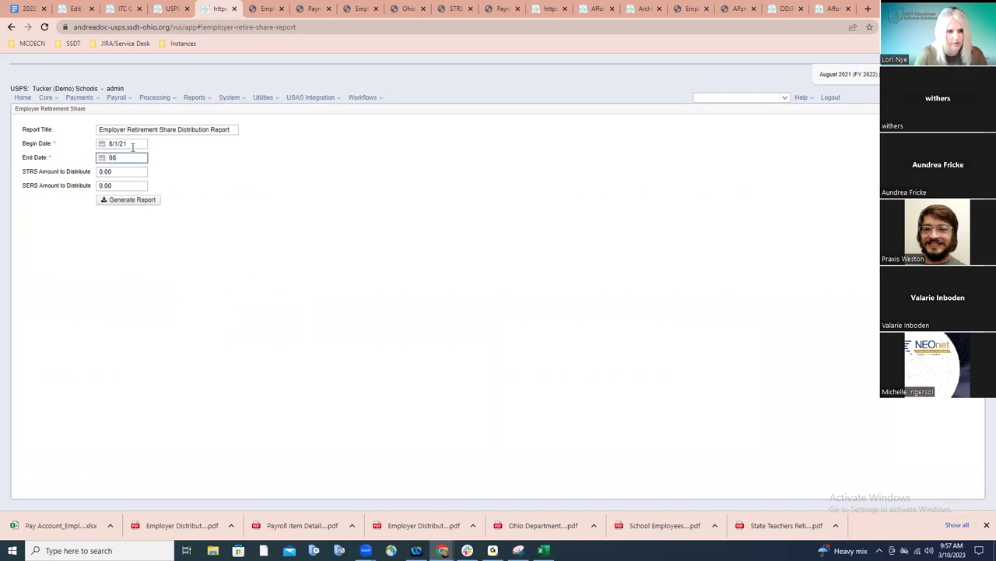
pyautogui.write('3021')
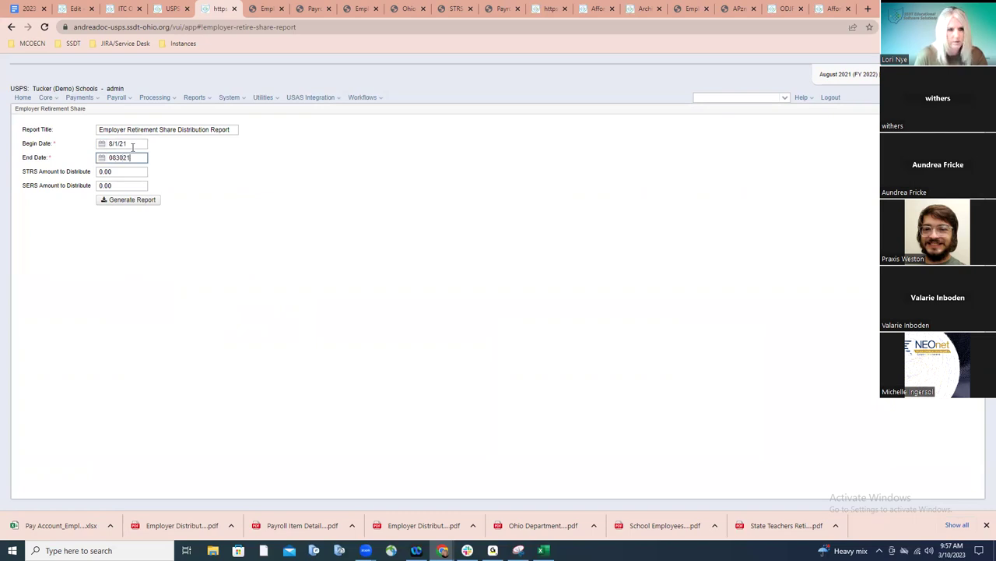
pyautogui.press('Tab')
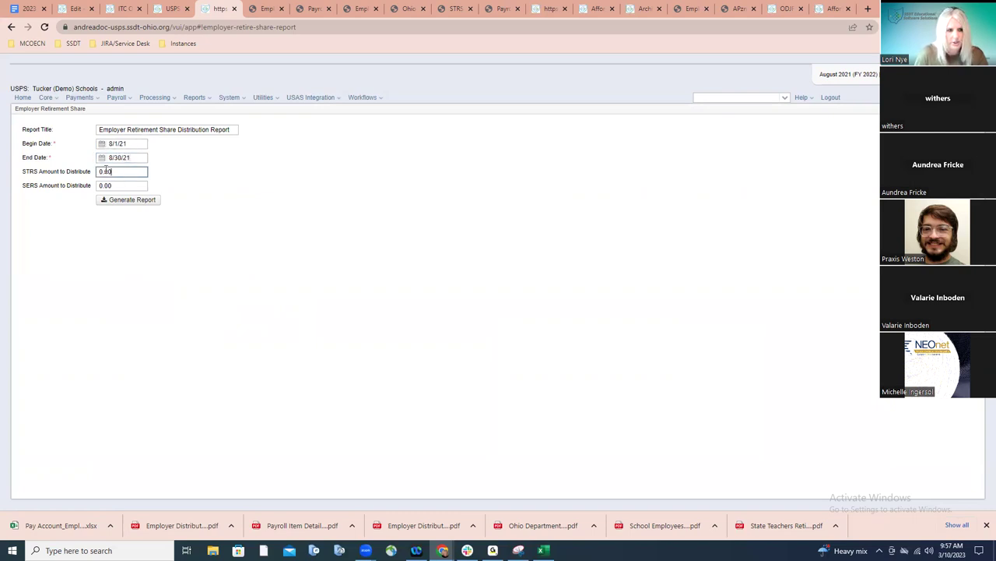
# - Generate the retirement share report with 50000 as the STRS amount to distribute and 25000 as the SERS amount
pyautogui.write('50000')
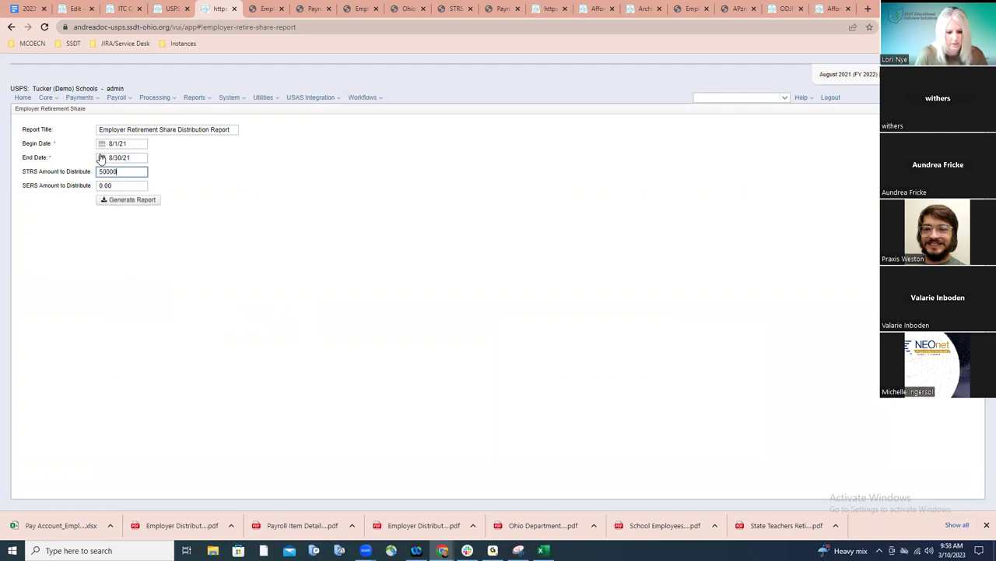
pyautogui.press('Tab')
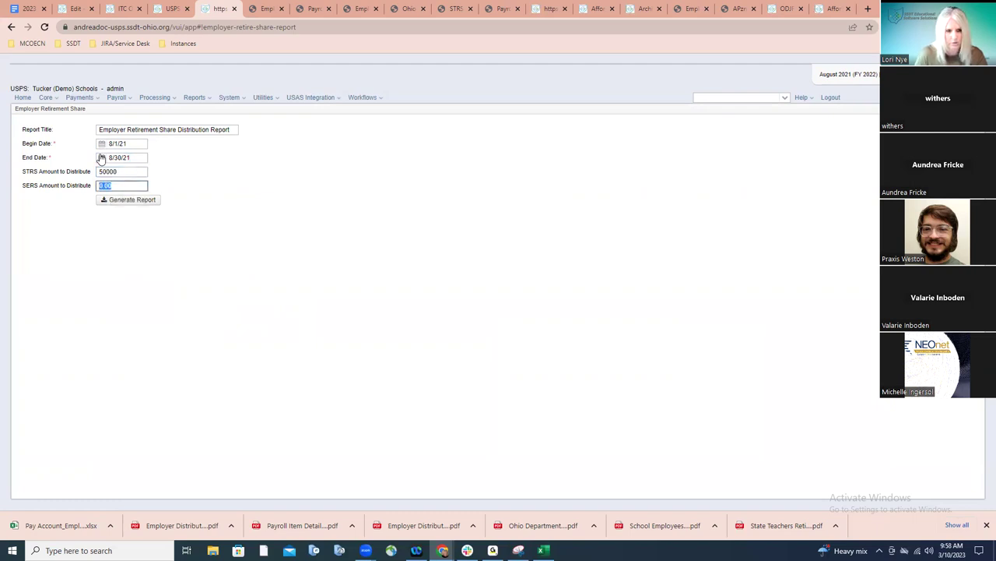
pyautogui.write('25000')
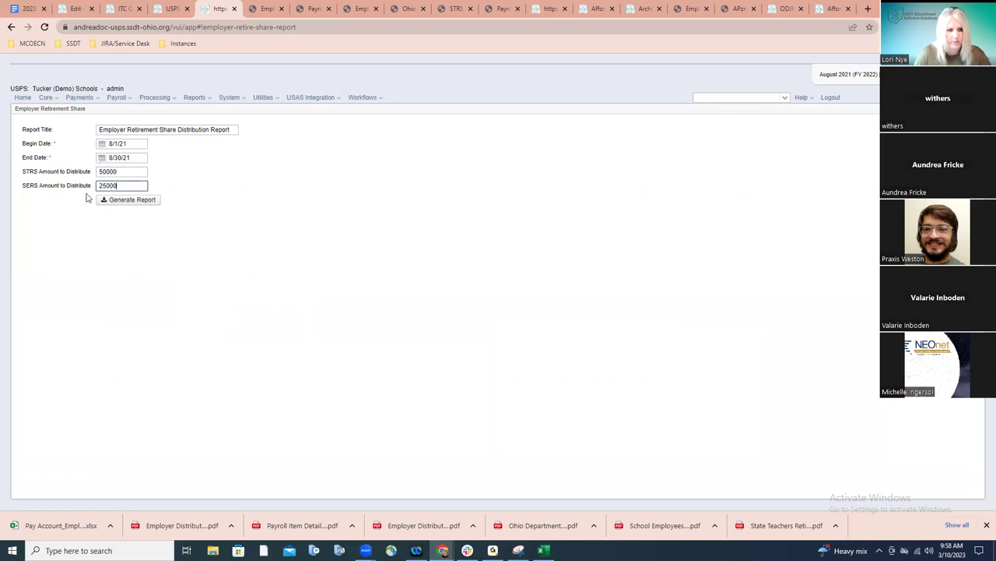
pyautogui.click(114, 200)
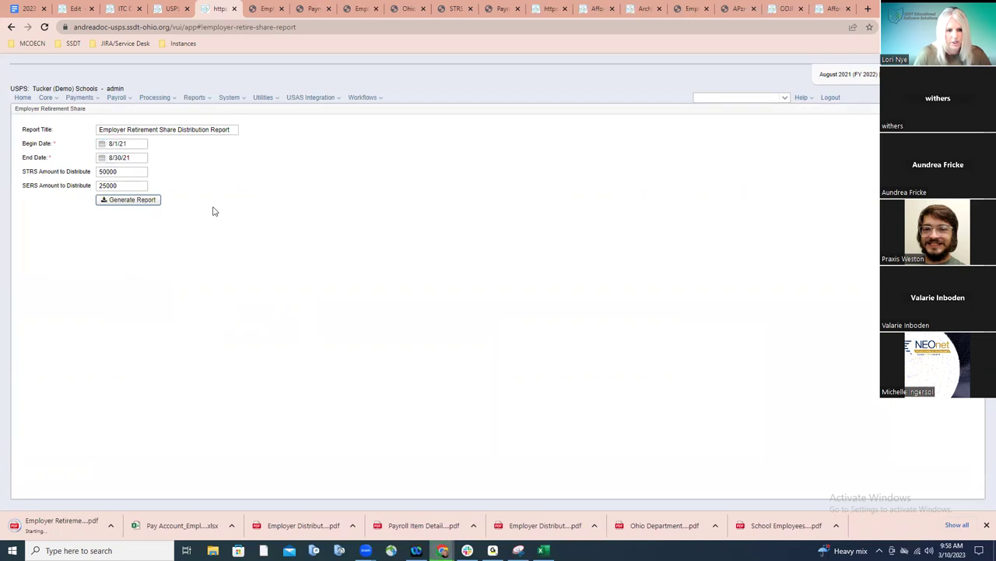
# - Open the generated Employer Retirement Share Distribution Report PDF and review the STRS and SERS account amounts
pyautogui.click(97, 526)
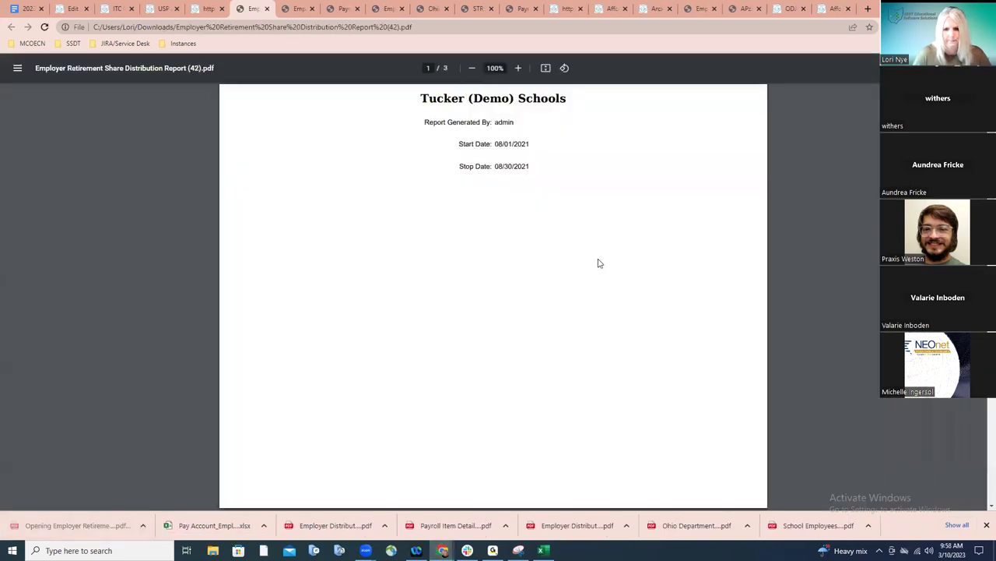
pyautogui.scroll(-6, 600, 269)
pyautogui.scroll(-5, 601, 274)
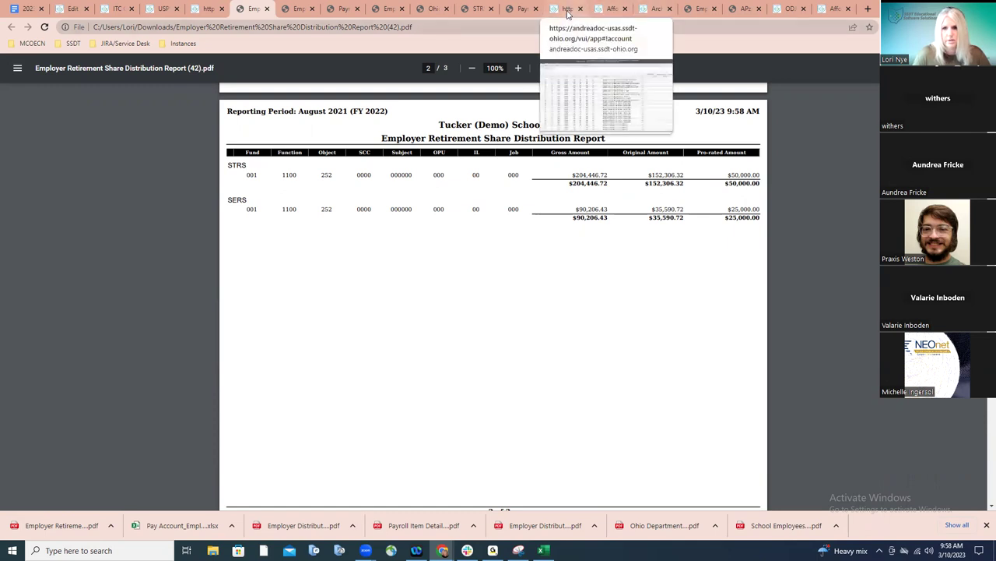
# - Find the Employer Retirement Share reference document among the open pages and read its object code and account mapping rules
pyautogui.click(614, 10)
pyautogui.click(650, 10)
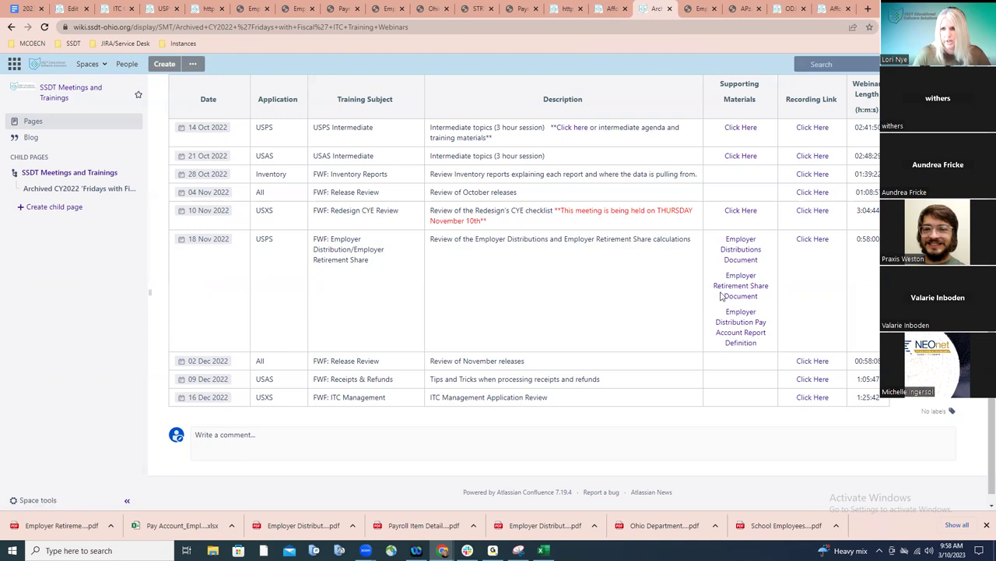
pyautogui.click(741, 9)
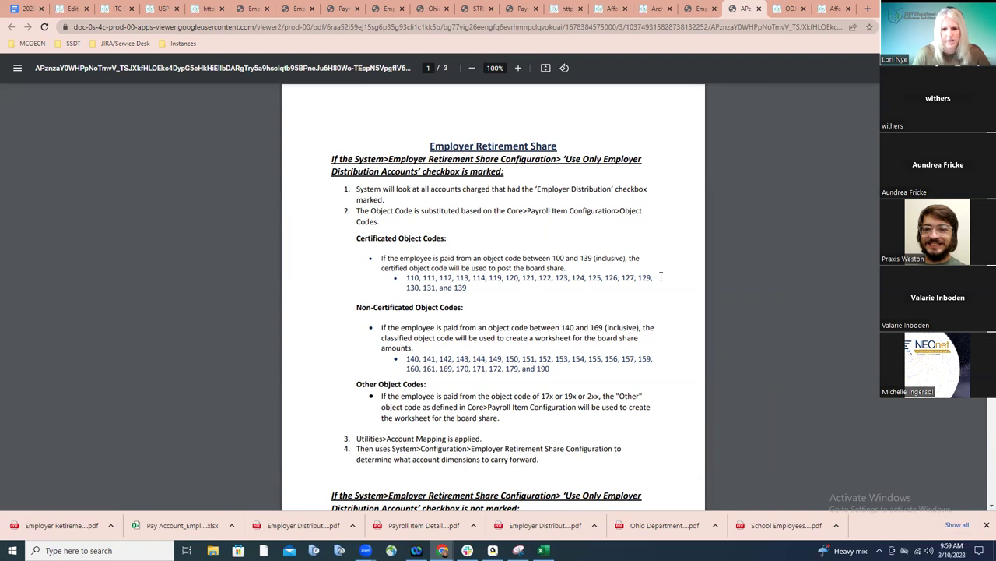
pyautogui.scroll(-1, 661, 276)
pyautogui.scroll(-1, 660, 275)
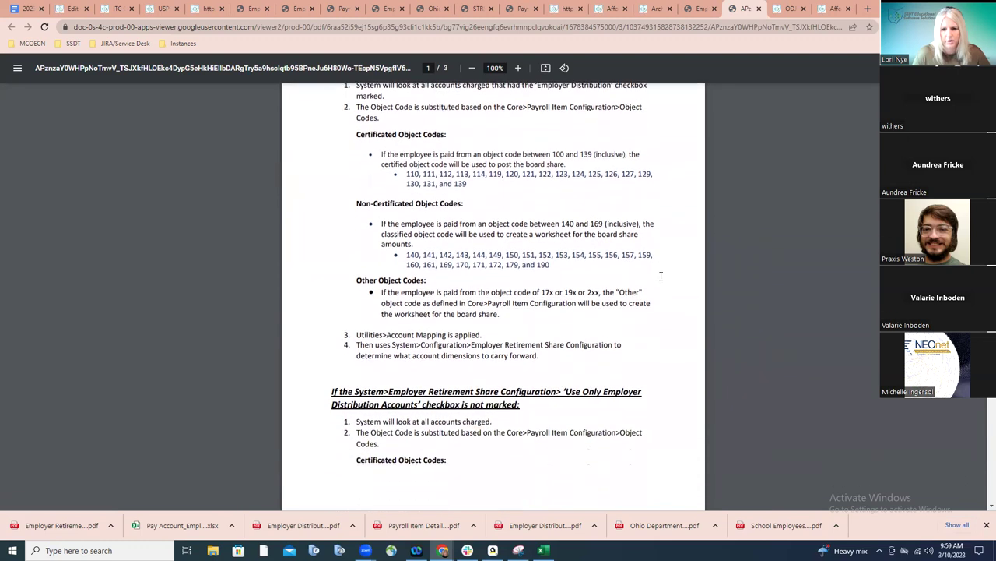
pyautogui.scroll(-1, 661, 276)
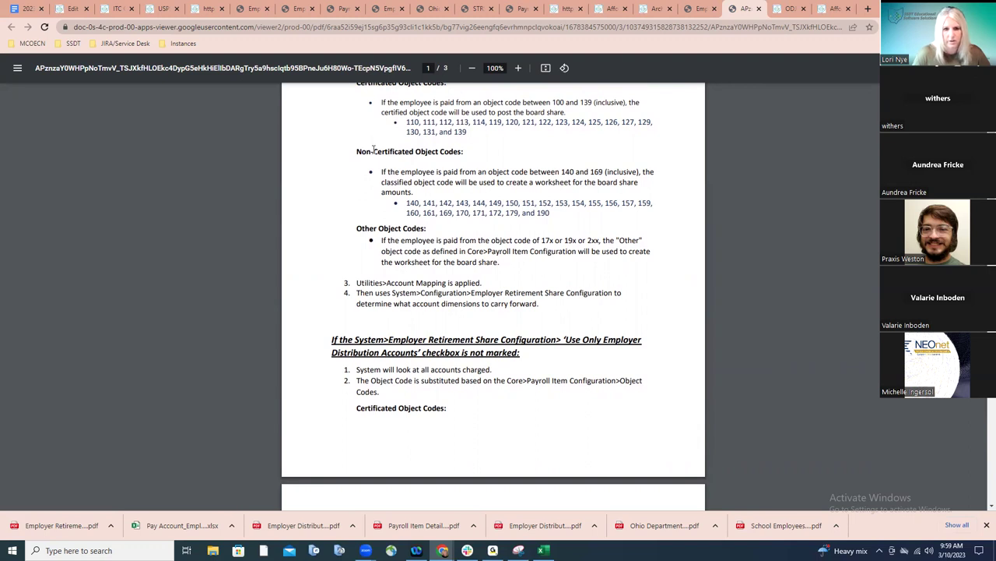
# - Return to USPS and check the Use Only Employer Distribution Accounts setting in the Employer Retirement Share Configuration, leaving without saving
pyautogui.click(207, 10)
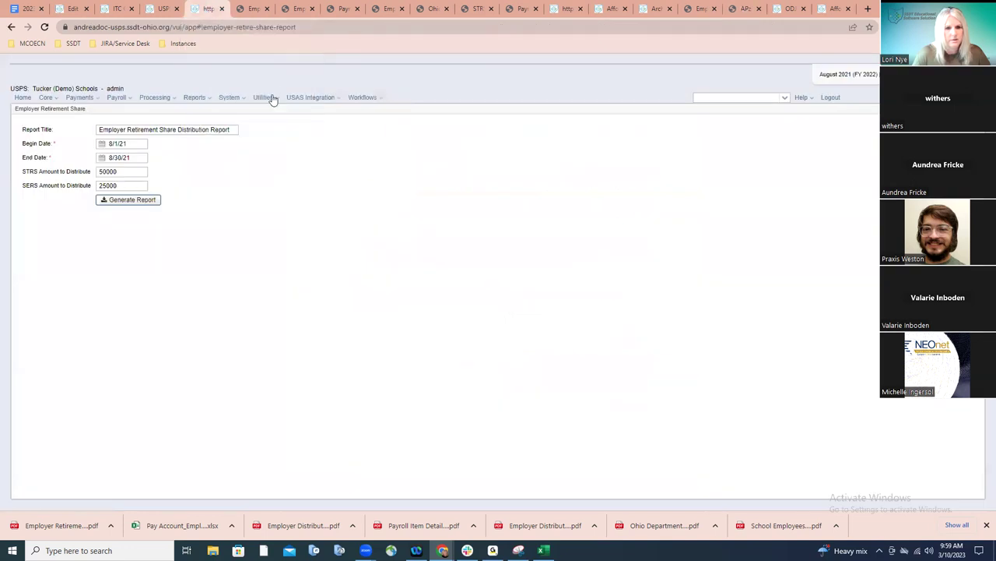
pyautogui.click(266, 99)
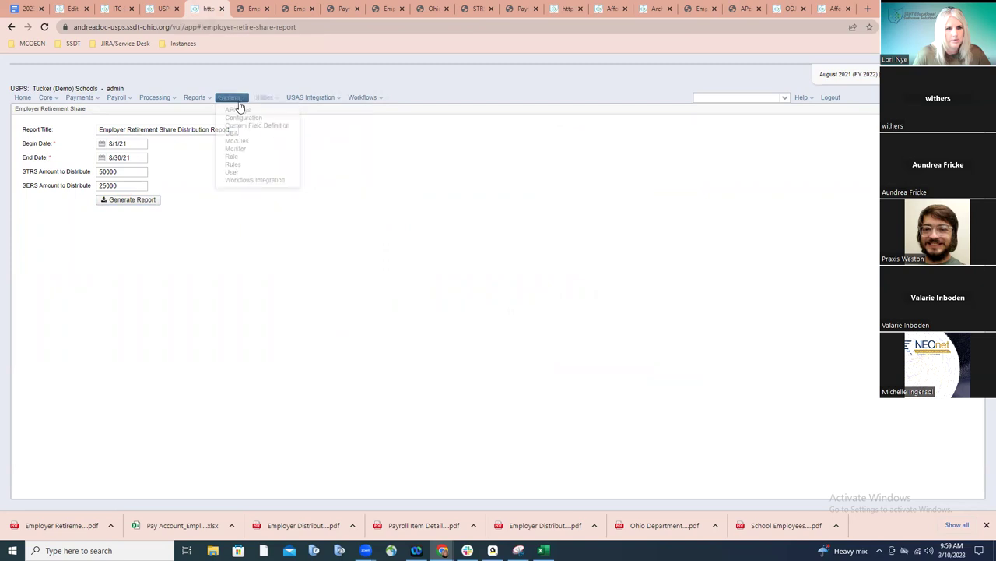
pyautogui.click(243, 123)
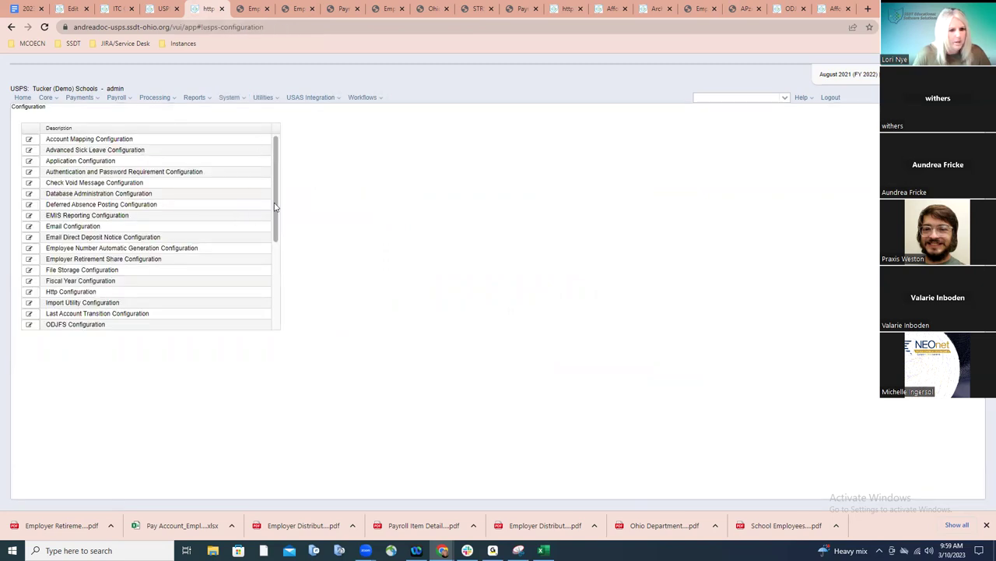
pyautogui.click(29, 259)
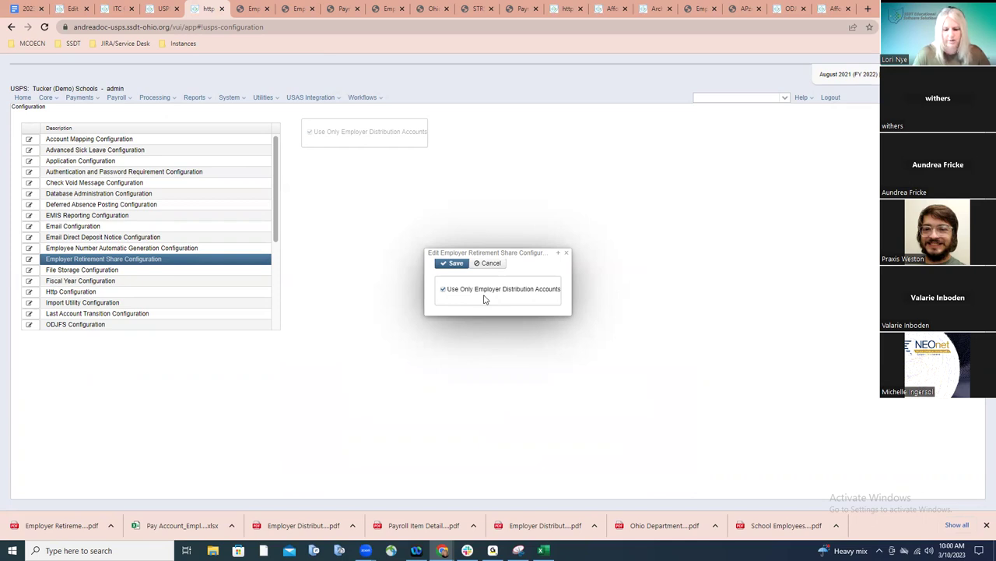
pyautogui.click(567, 254)
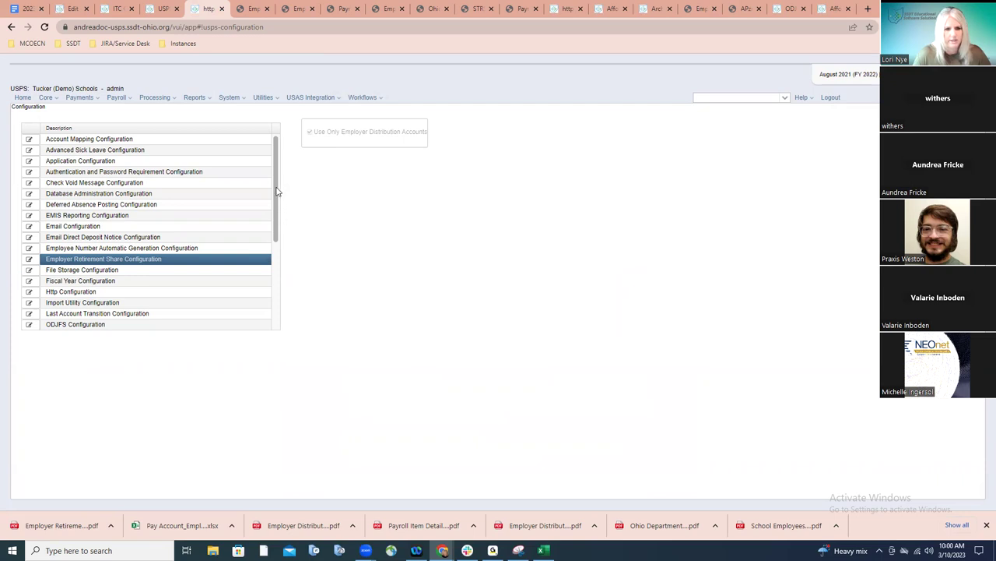
# - Check the Account Mapping Configuration options against the Employer Retirement Share reference document, closing the configuration without saving
pyautogui.click(29, 138)
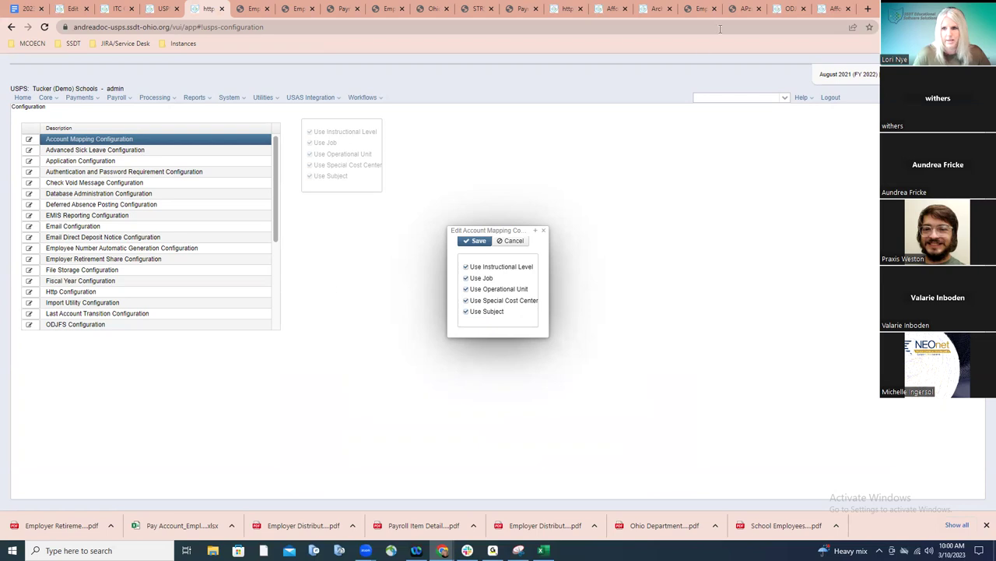
pyautogui.click(736, 9)
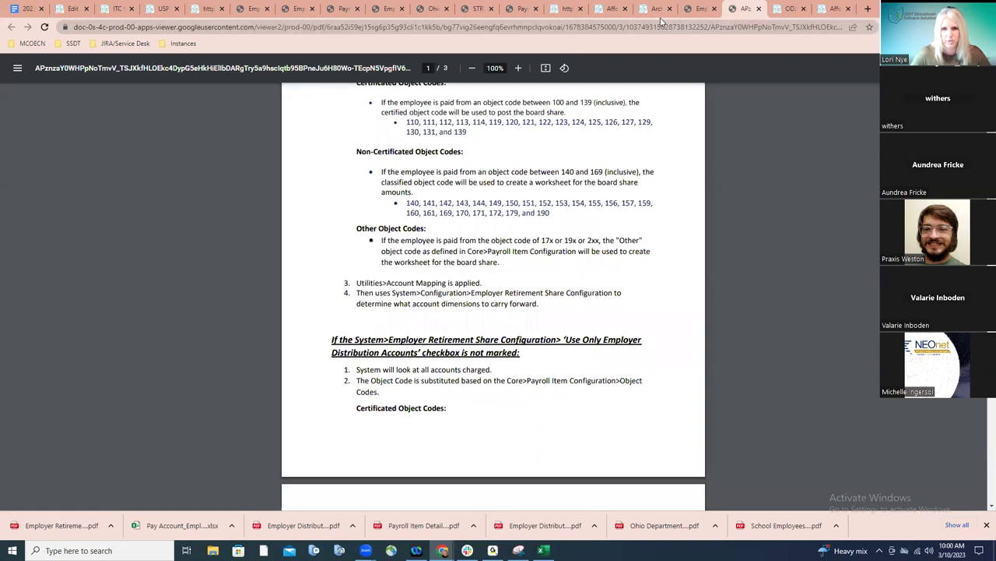
pyautogui.click(200, 10)
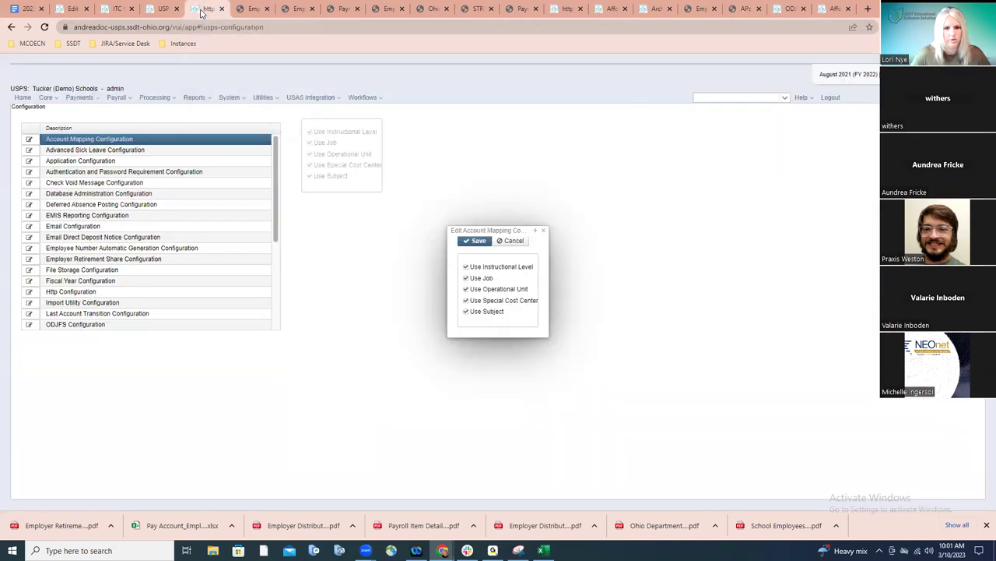
pyautogui.click(543, 231)
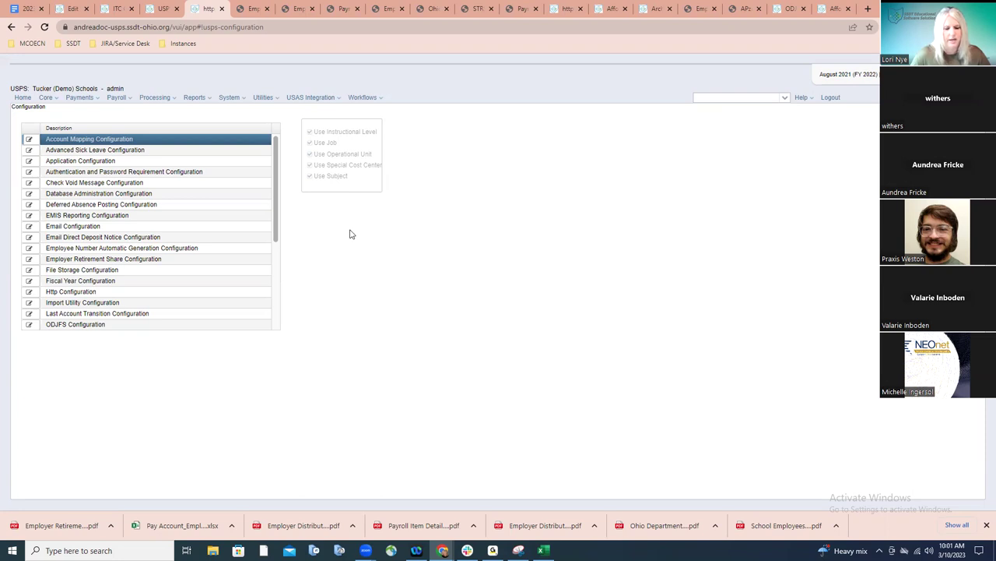
# - Open the Employer Retirement Share Submission for USAS and set its date range from 8/1/21 to 8/30/21
pyautogui.click(315, 100)
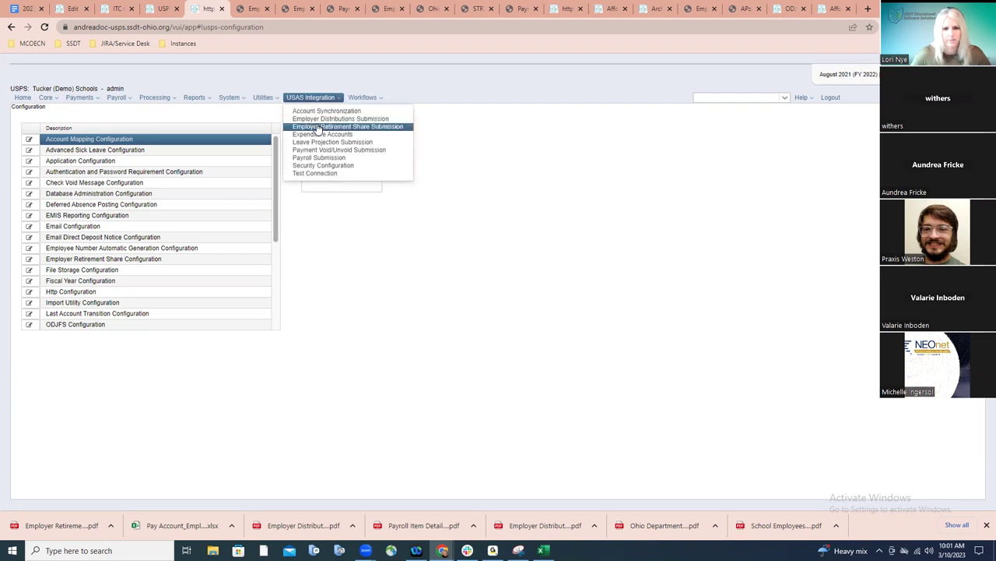
pyautogui.click(359, 128)
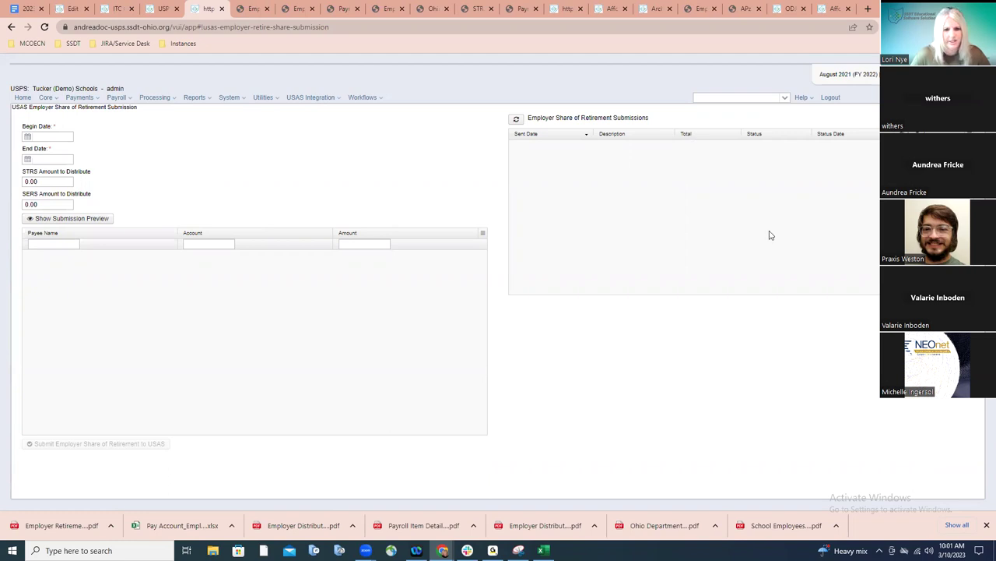
pyautogui.click(48, 135)
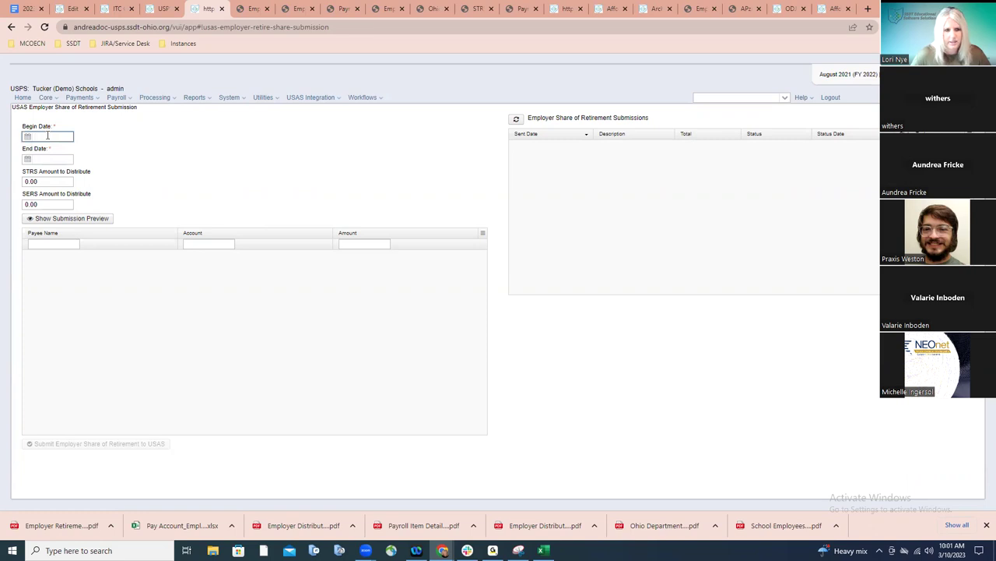
pyautogui.write('08/01/21')
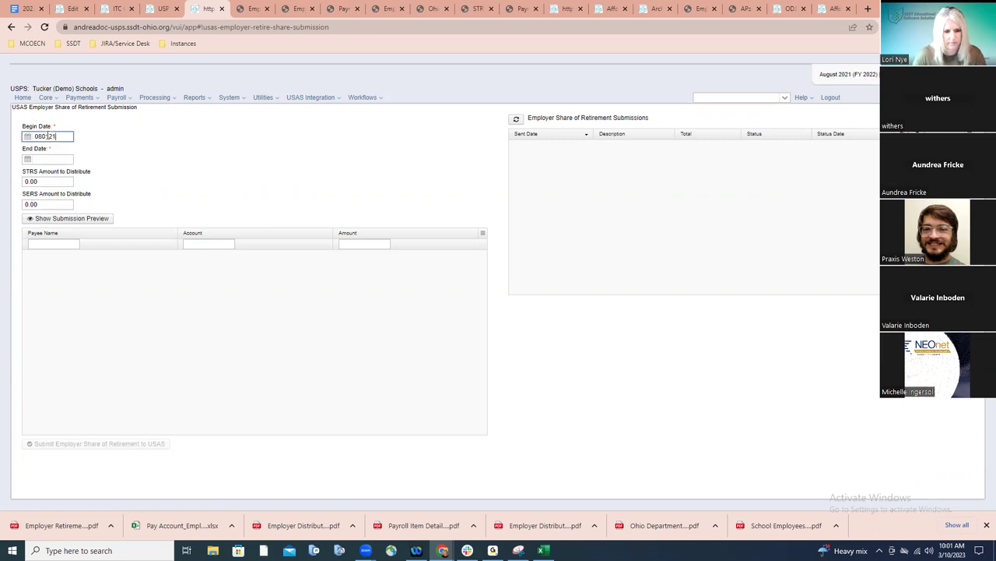
pyautogui.press('Tab')
pyautogui.write('08')
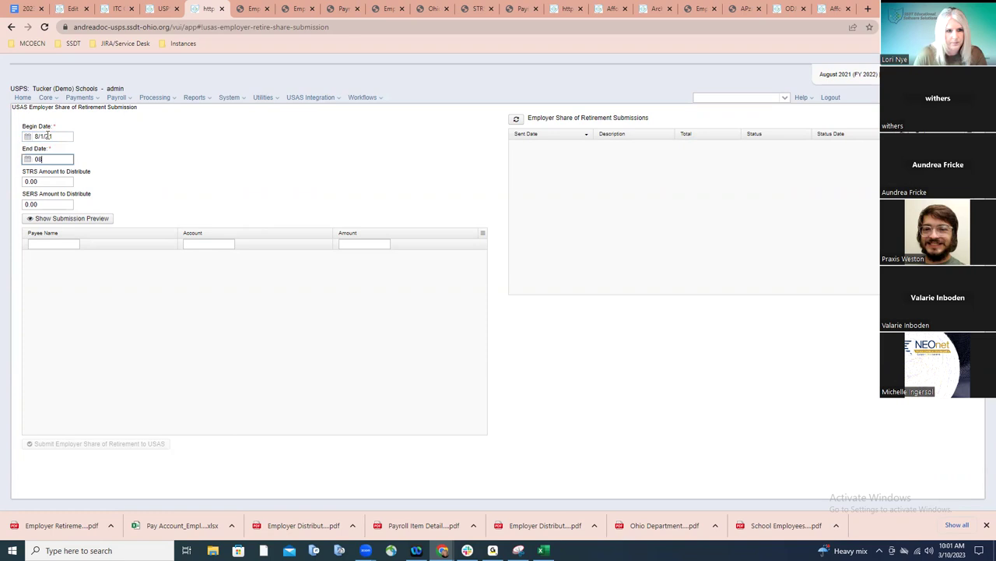
pyautogui.write('3021')
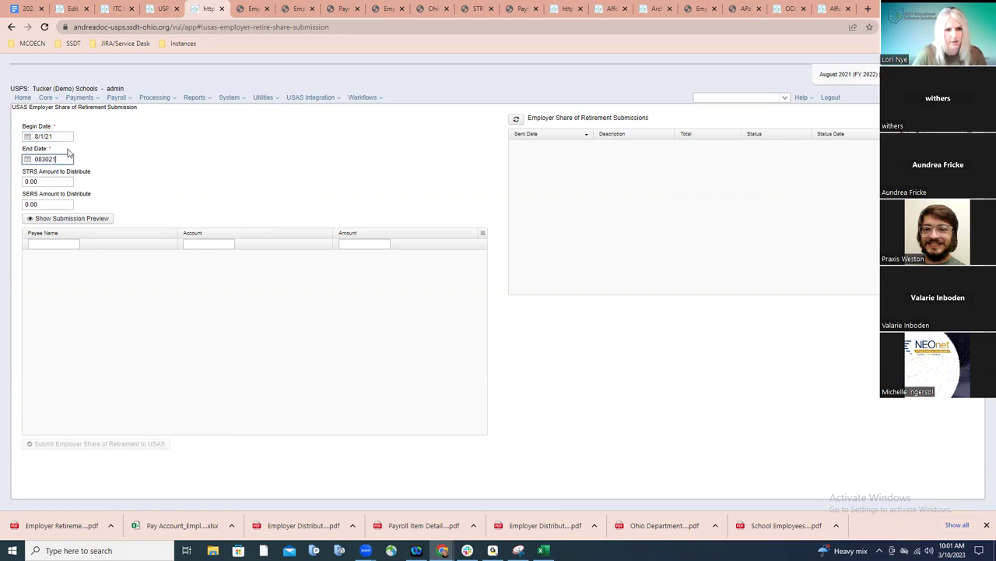
pyautogui.moveTo(69, 158)
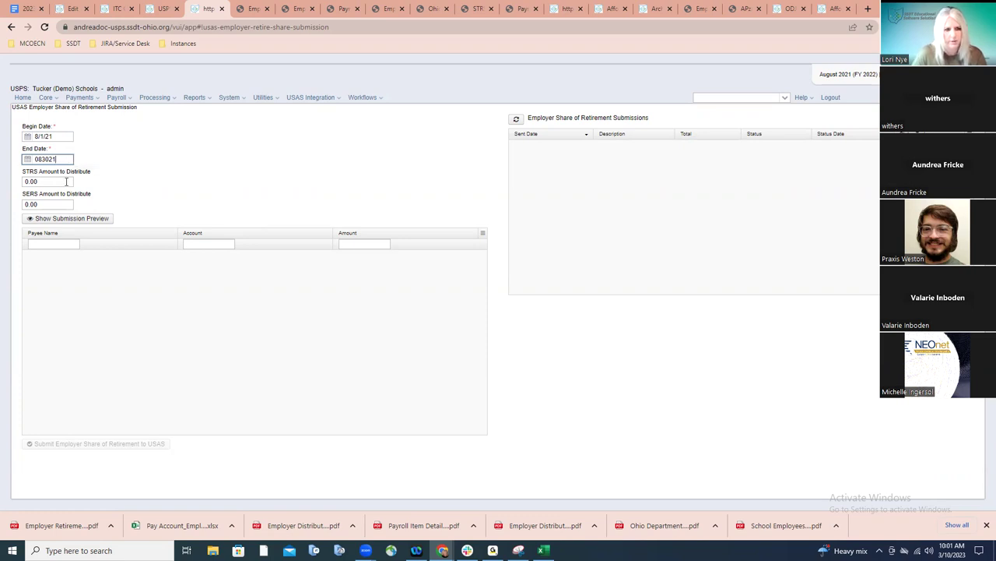
# - Set 500000 as the STRS amount and 25000 as the SERS amount, preview the submission, and submit it to USAS
pyautogui.click(66, 182)
pyautogui.write('500000')
pyautogui.press('Tab')
pyautogui.write('25000')
pyautogui.click(40, 220)
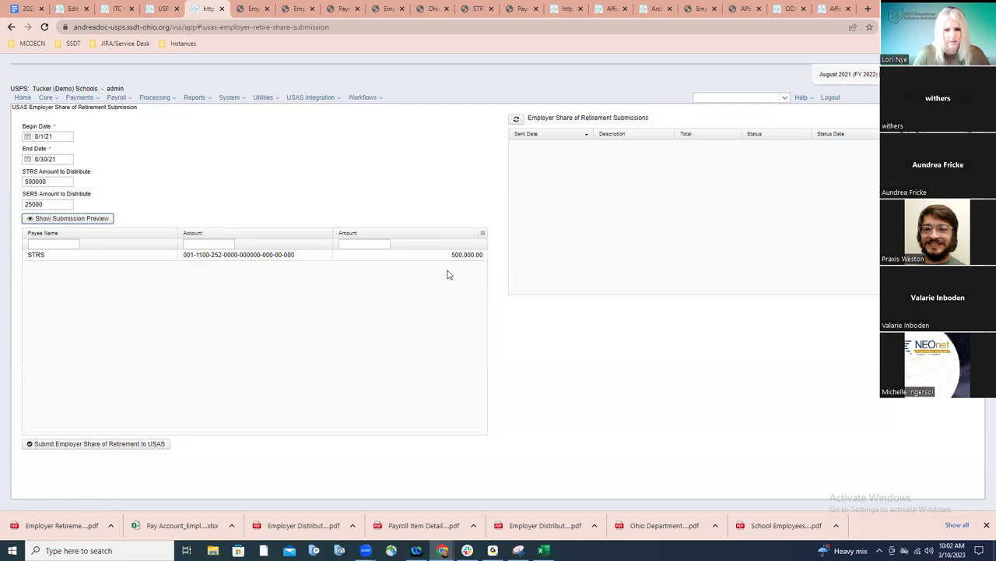
pyautogui.click(104, 445)
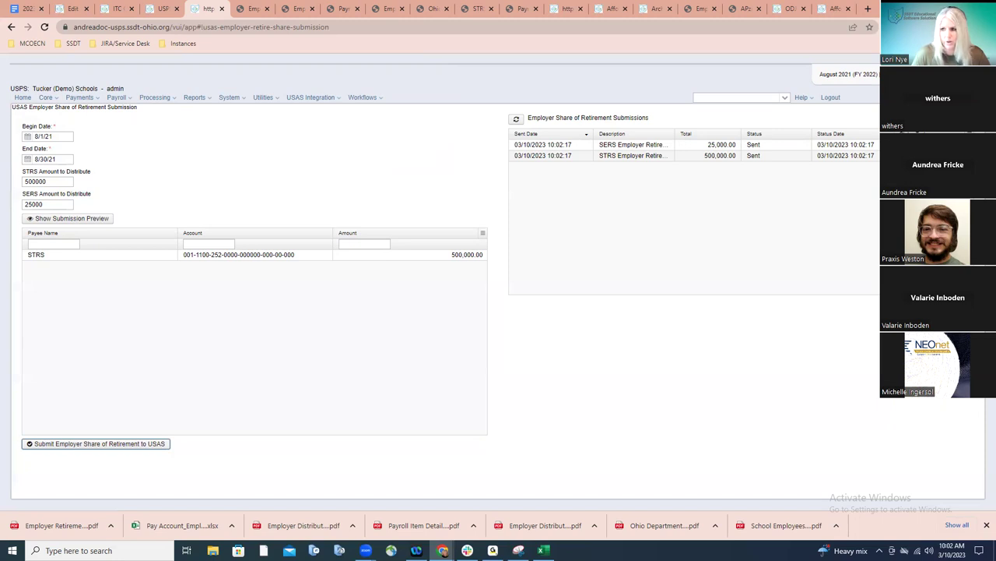
# - Find the 18 Nov 2022 Employer Distribution/Employer Retirement Share session and its supporting documents in the archived CY2022 ITC training webinars
pyautogui.click(615, 13)
pyautogui.click(652, 9)
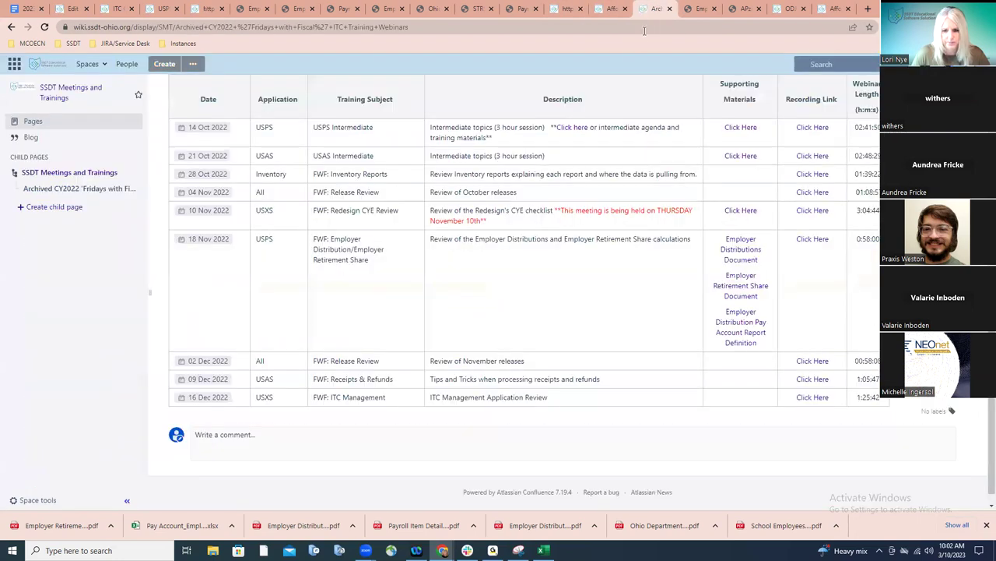
pyautogui.click(11, 26)
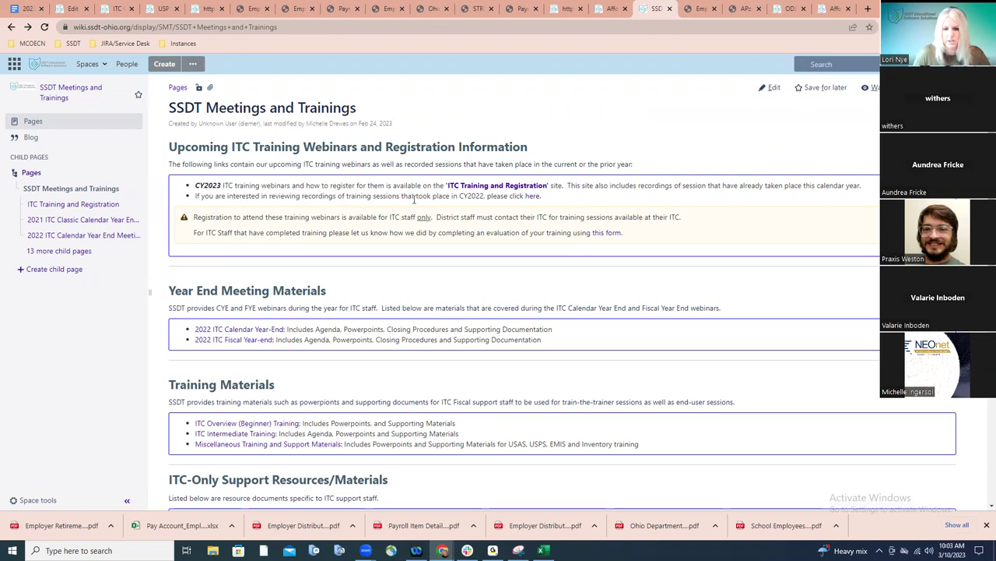
pyautogui.click(535, 197)
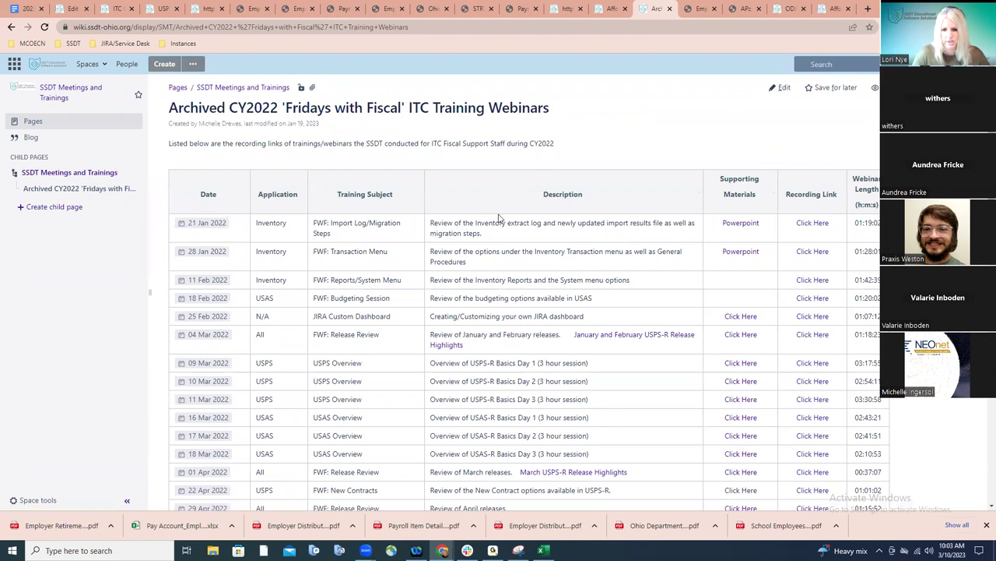
pyautogui.scroll(-3, 501, 213)
pyautogui.scroll(-4, 498, 216)
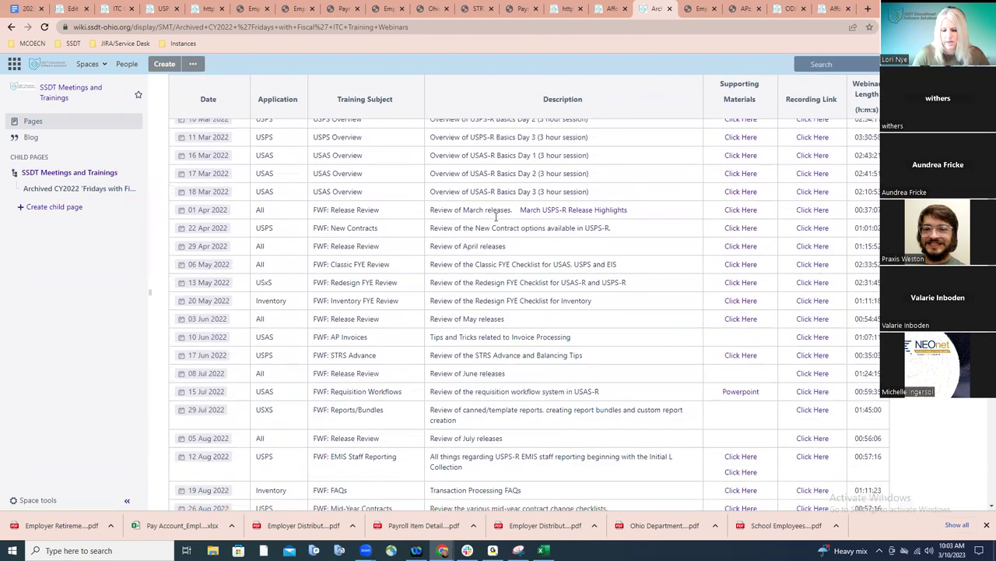
pyautogui.scroll(-5, 496, 221)
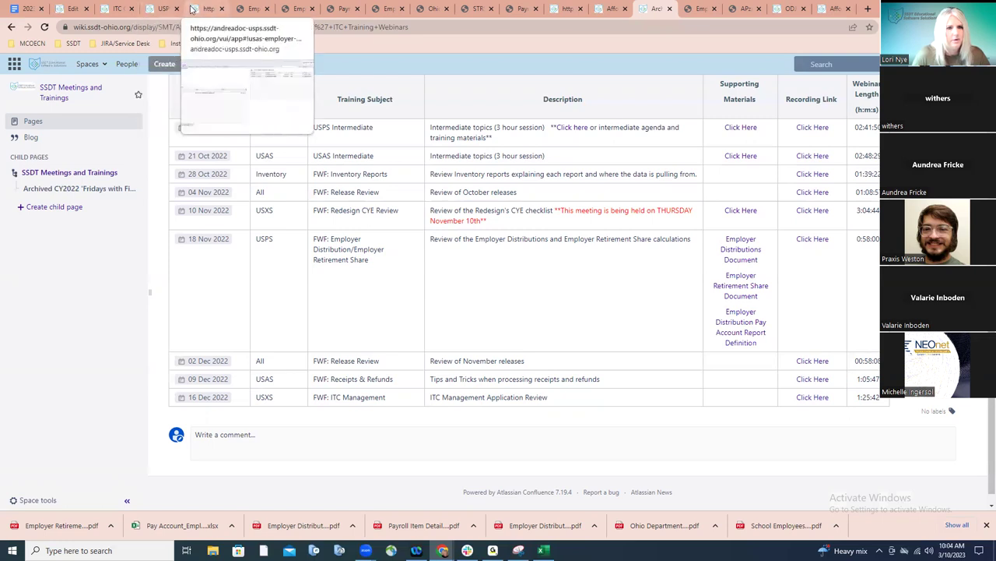
# - Read the USPS-R Payroll Processing Checklist sections on retirement share submission, ACH and HSA submission files, and outstanding payables
pyautogui.click(165, 9)
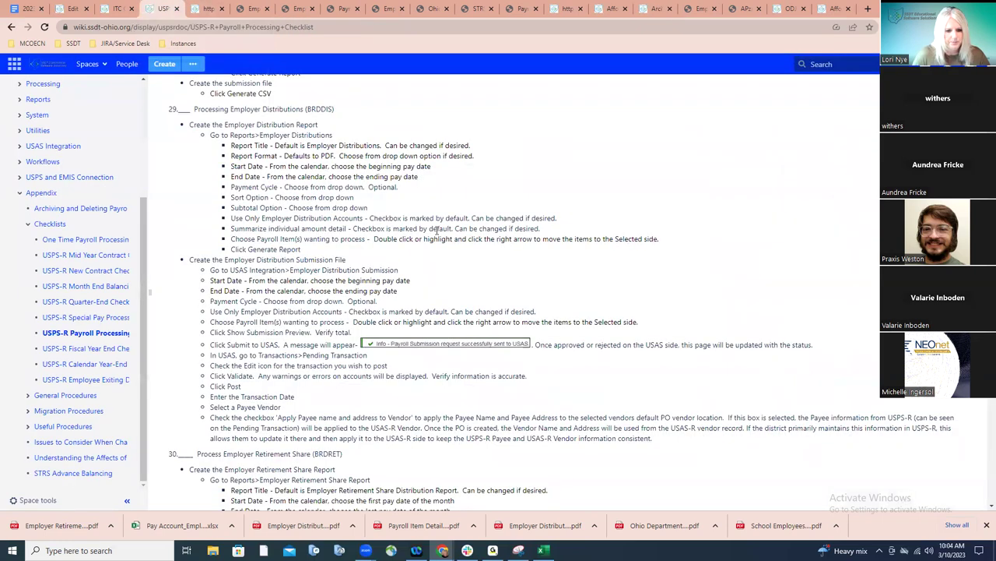
pyautogui.scroll(-3, 438, 230)
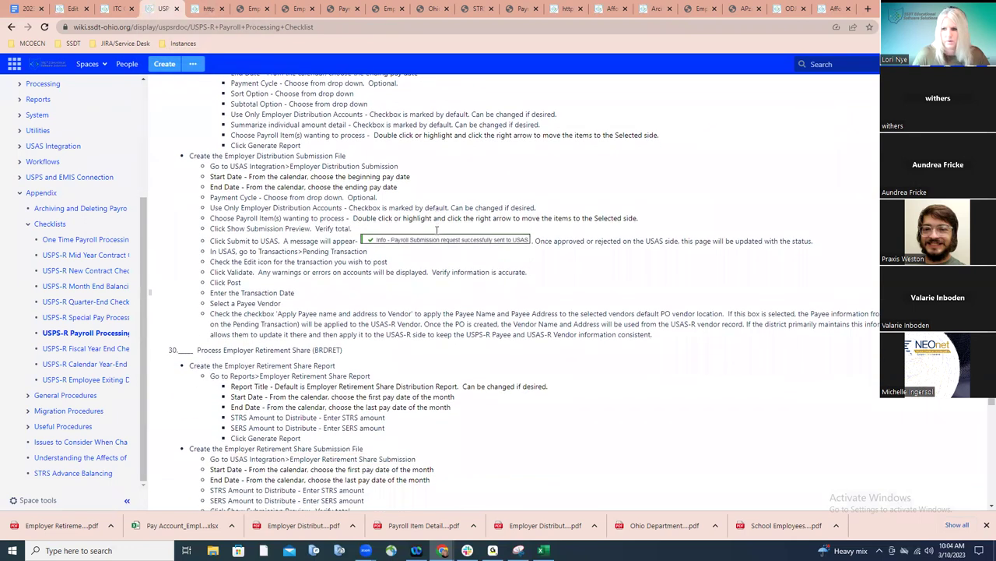
pyautogui.scroll(-4, 438, 234)
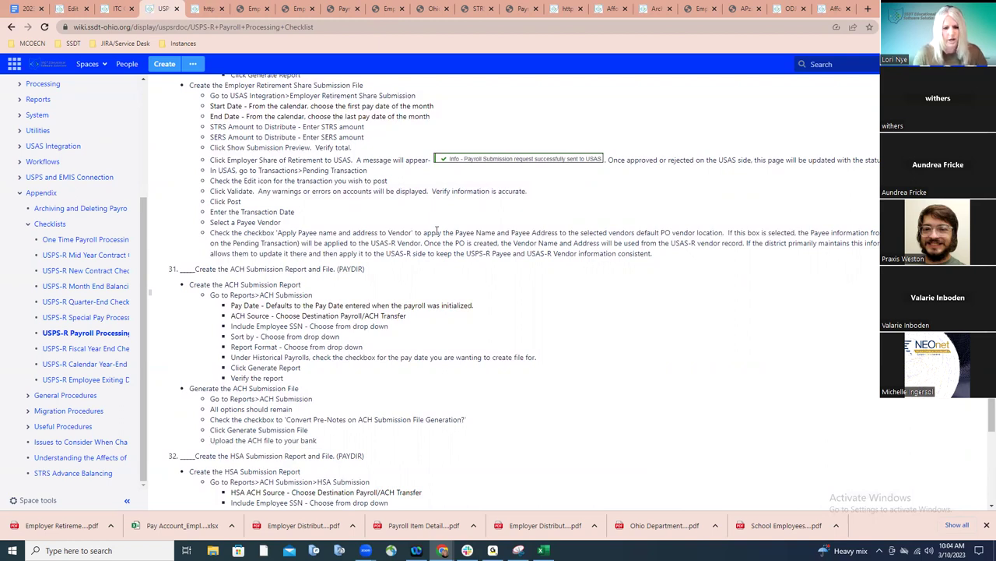
pyautogui.scroll(-1, 437, 230)
pyautogui.scroll(-3, 437, 230)
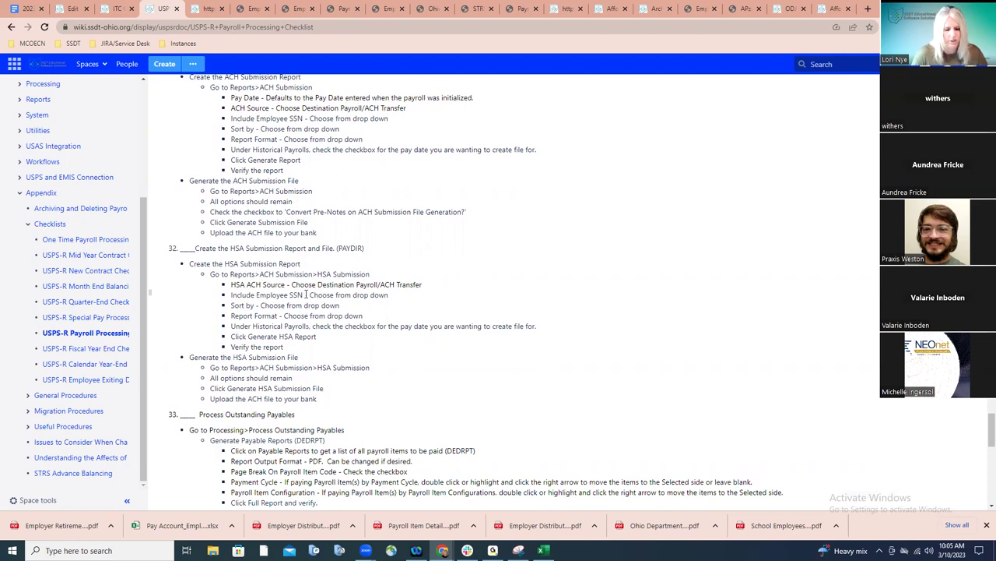
pyautogui.scroll(-3, 306, 294)
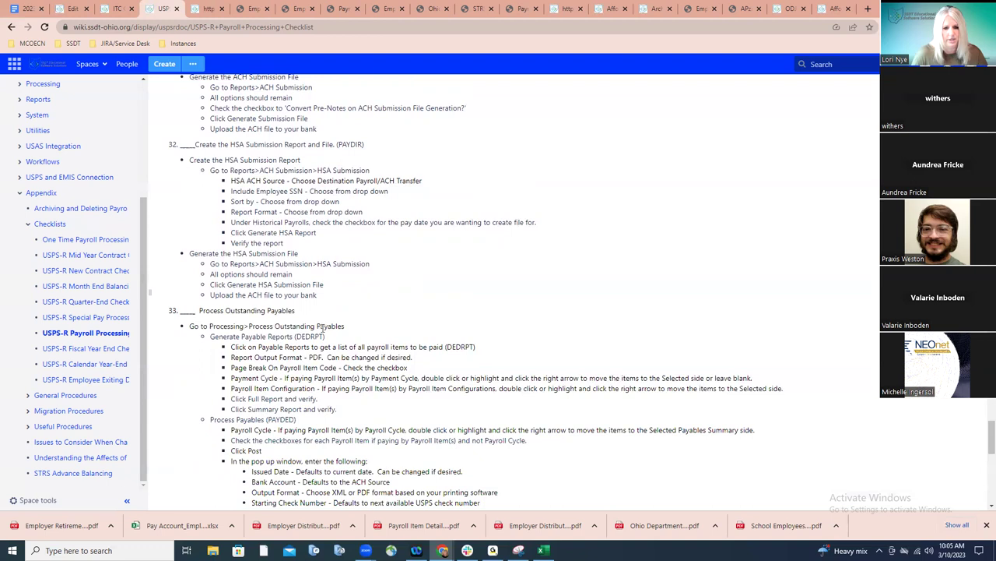
pyautogui.scroll(-1, 321, 327)
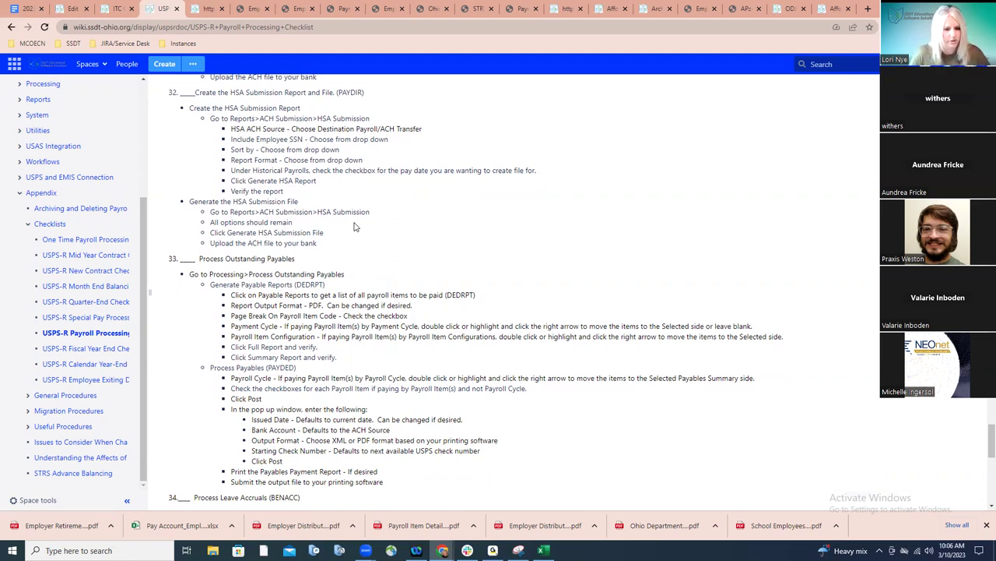
pyautogui.scroll(2, 354, 226)
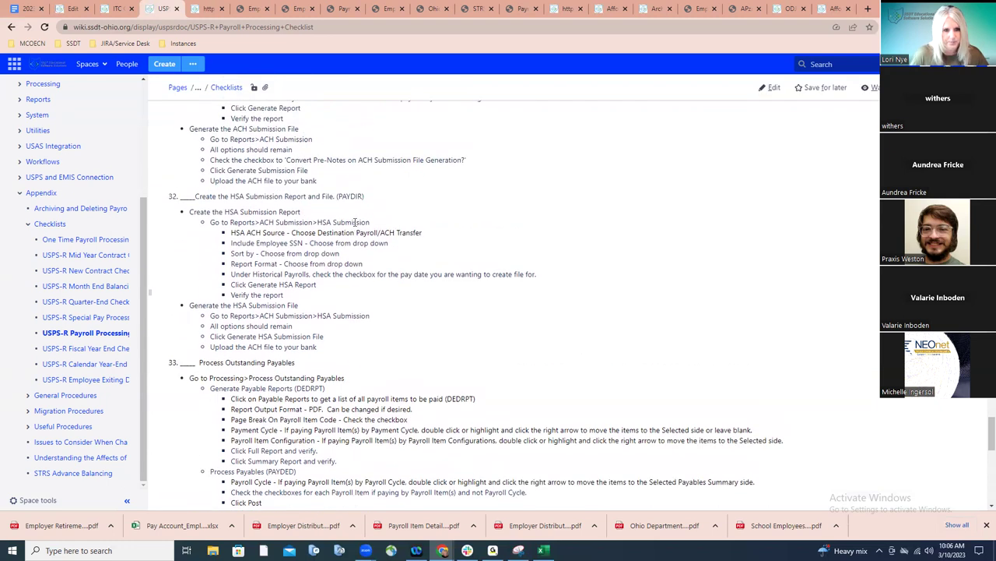
pyautogui.scroll(3, 354, 222)
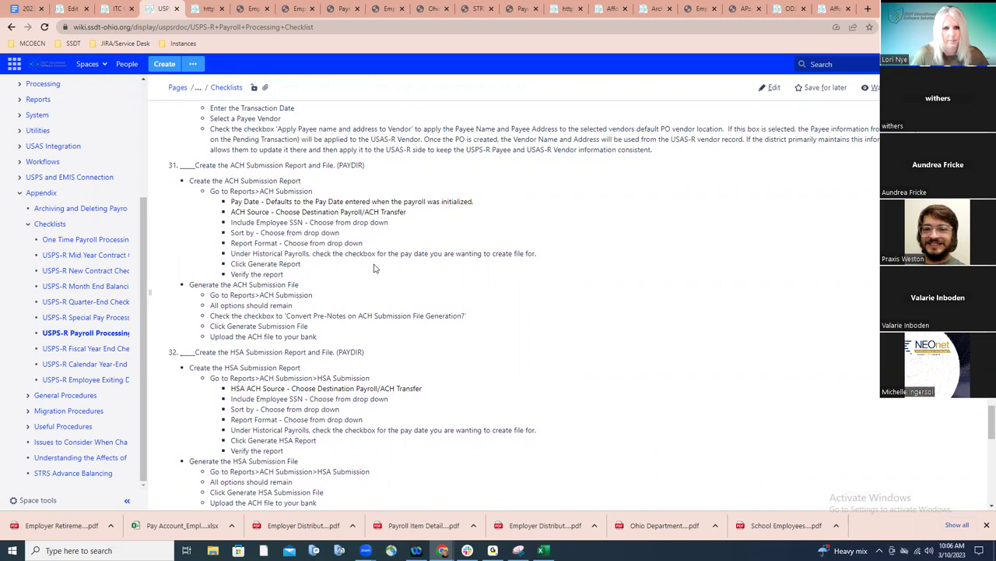
pyautogui.scroll(2, 374, 268)
pyautogui.scroll(-1, 374, 268)
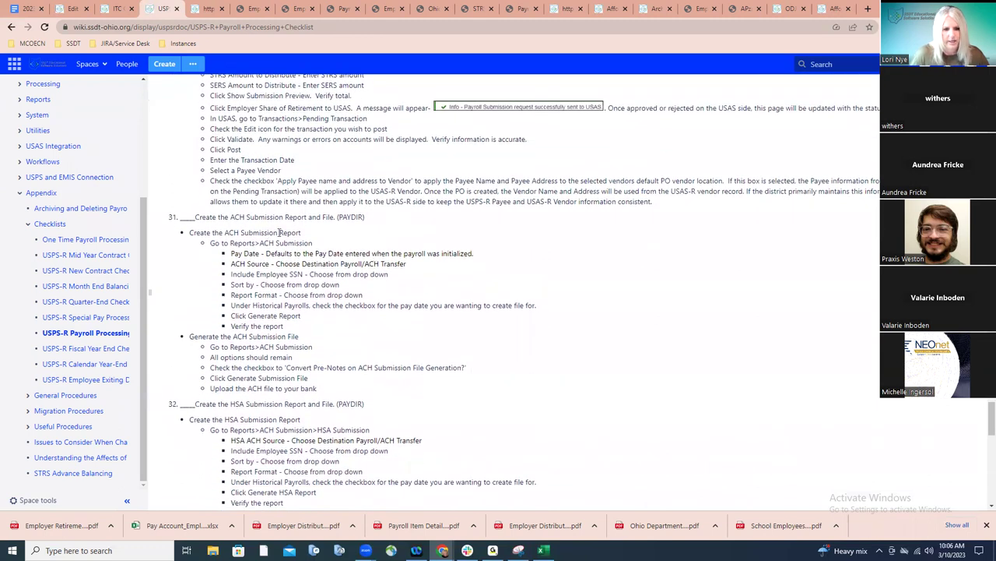
# - Return to USPS, view the ACH Submission report options, and check the ACH Source record they draw on
pyautogui.click(201, 17)
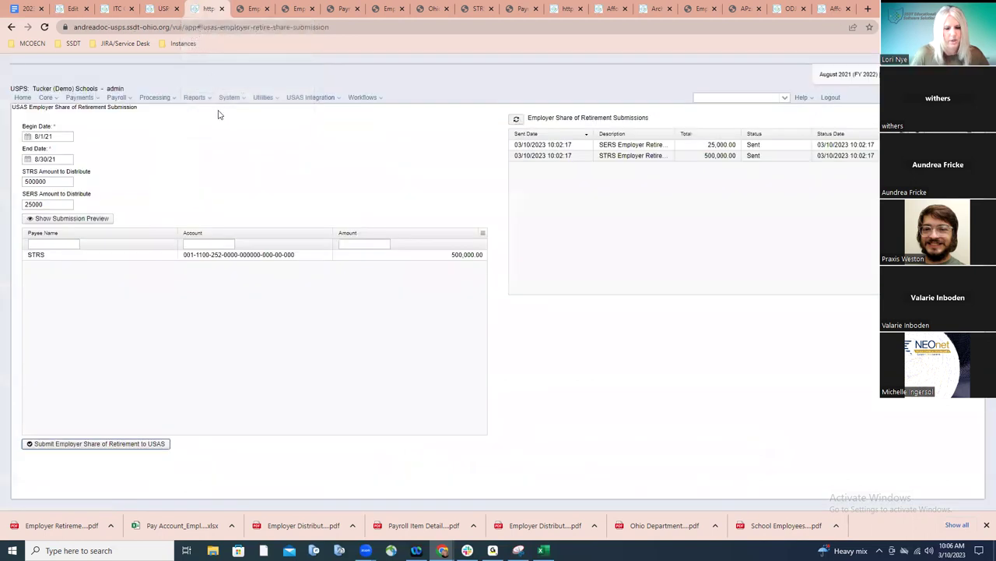
pyautogui.click(194, 99)
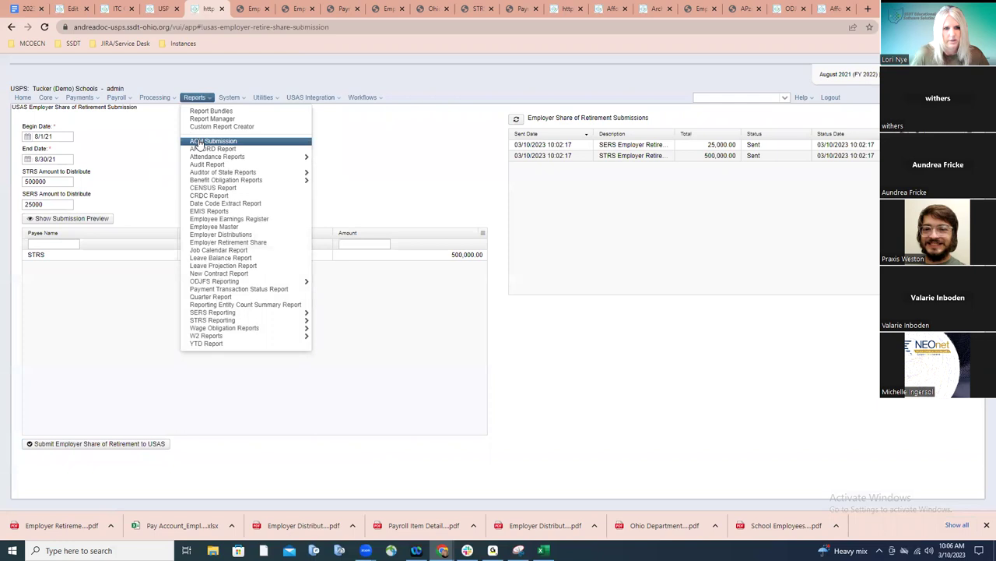
pyautogui.click(234, 142)
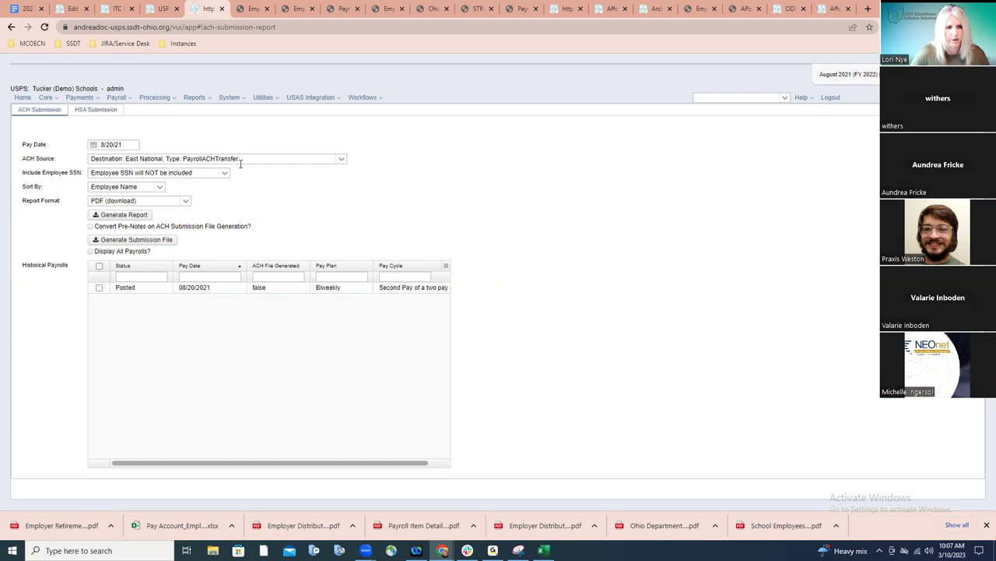
pyautogui.click(47, 98)
pyautogui.click(61, 118)
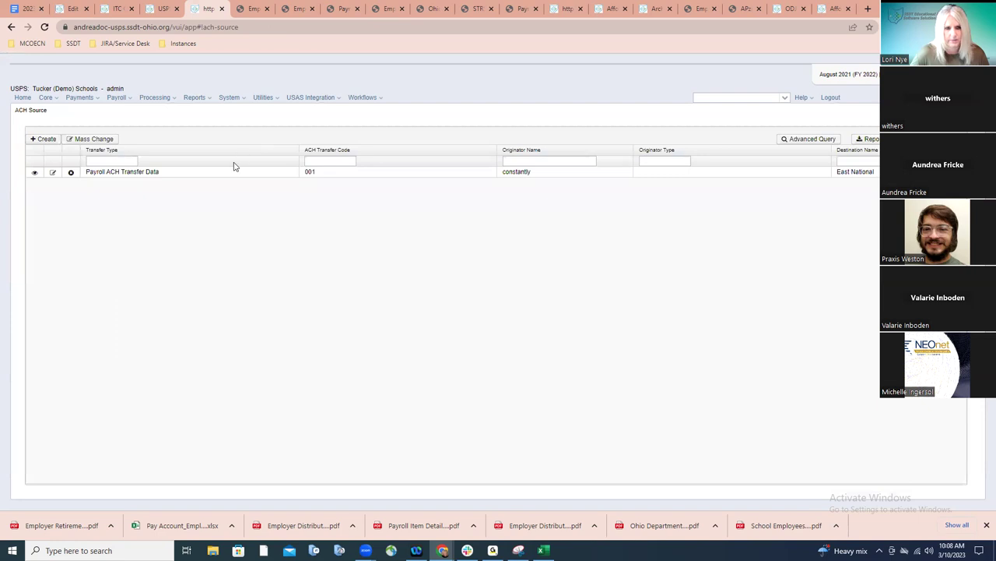
# - Reopen the ACH Submission report and review the Include Employee SSN choices, keeping Employee SSN will NOT be included
pyautogui.click(201, 101)
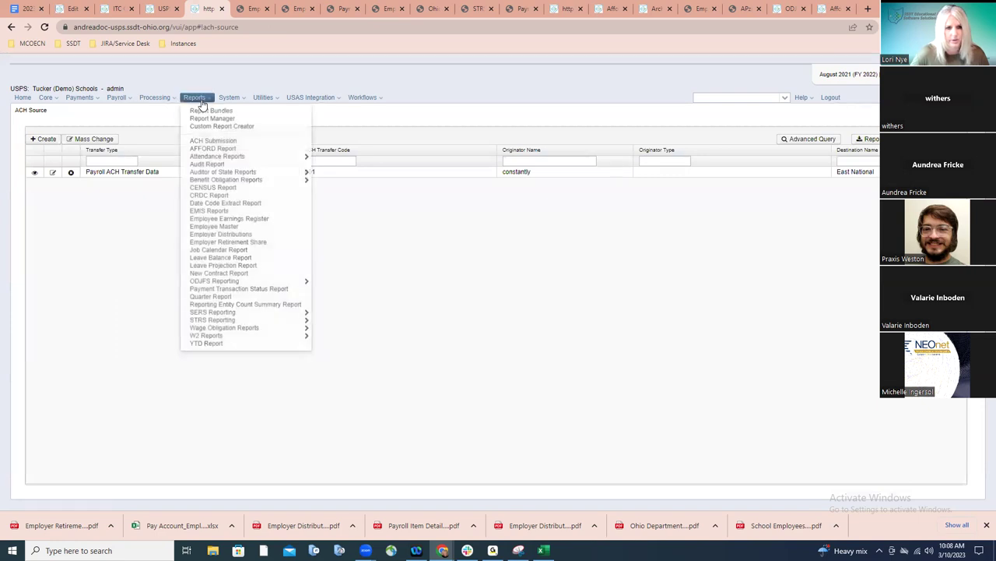
pyautogui.click(208, 141)
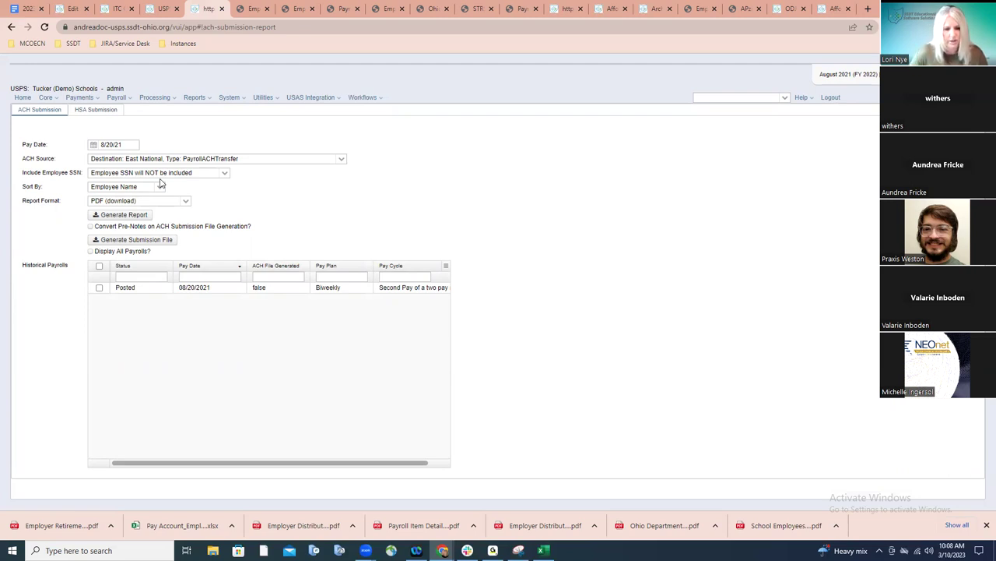
pyautogui.click(224, 174)
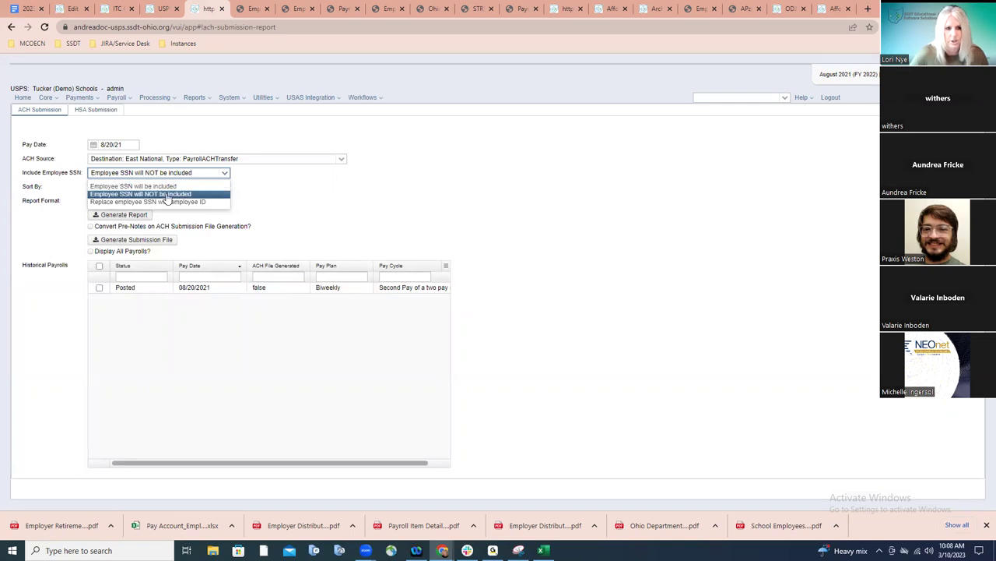
pyautogui.click(251, 193)
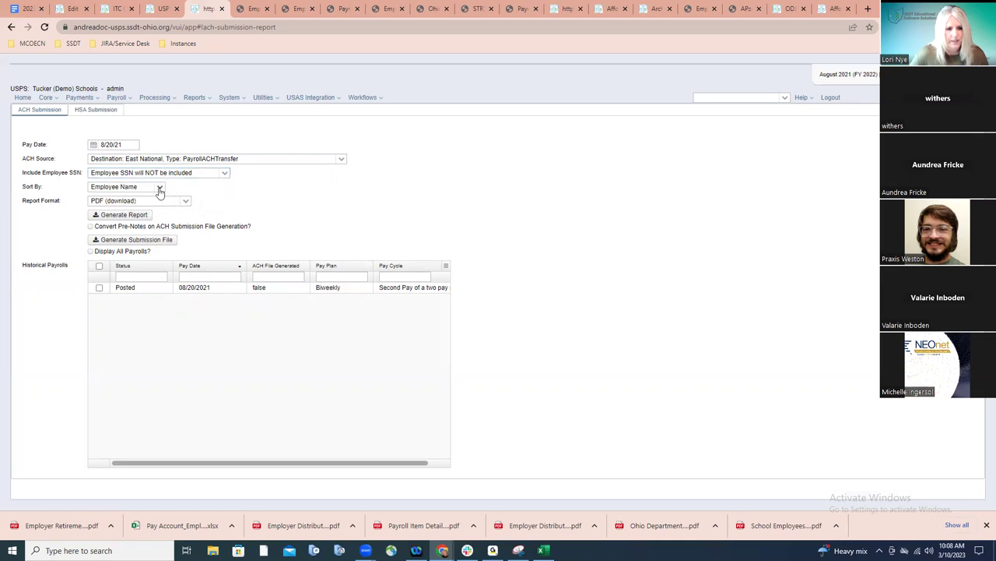
# - Generate the ACH Submission report as a PDF for the posted 08/20/2021 payroll, sorted by Employee Name
pyautogui.click(160, 190)
pyautogui.click(160, 190)
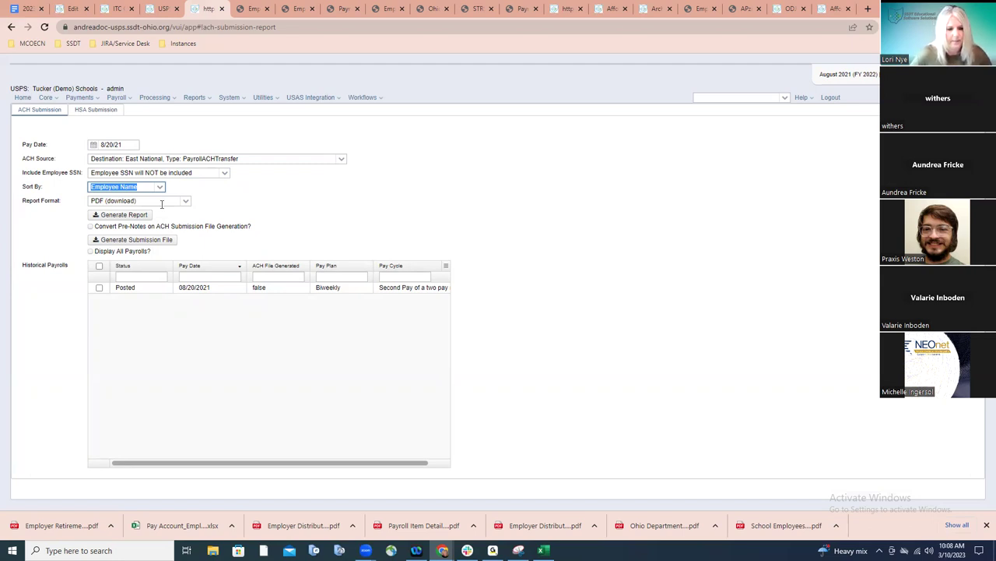
pyautogui.click(100, 289)
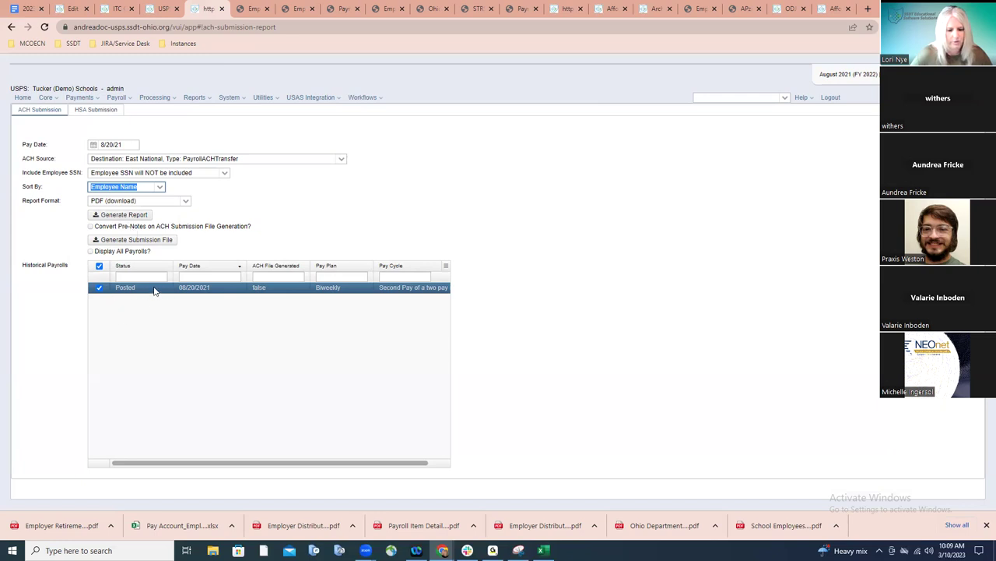
pyautogui.click(145, 216)
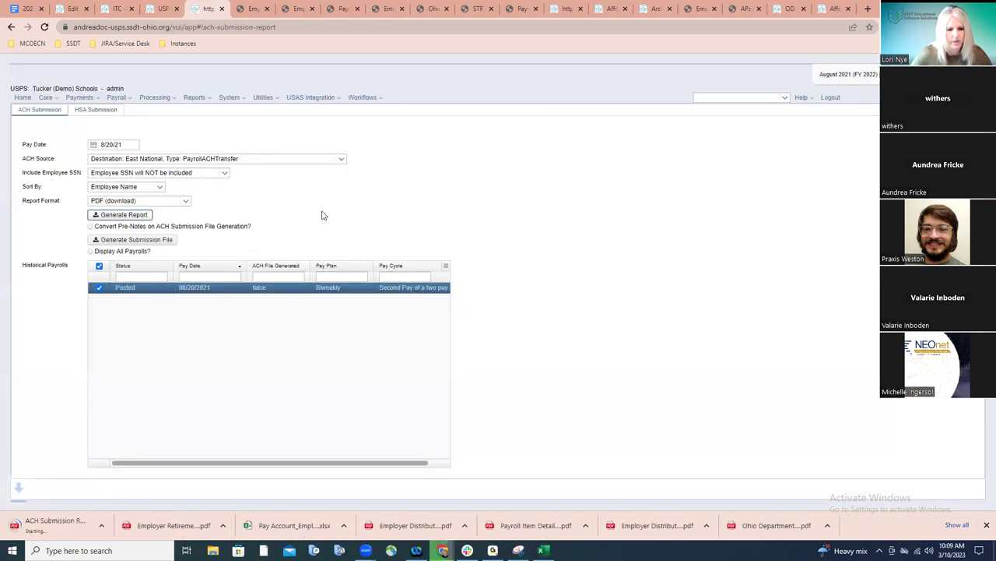
# - Open the generated ACH Submission report and compare its Report Summary totals with the Total Direct Deposits in the Payroll Report
pyautogui.click(63, 526)
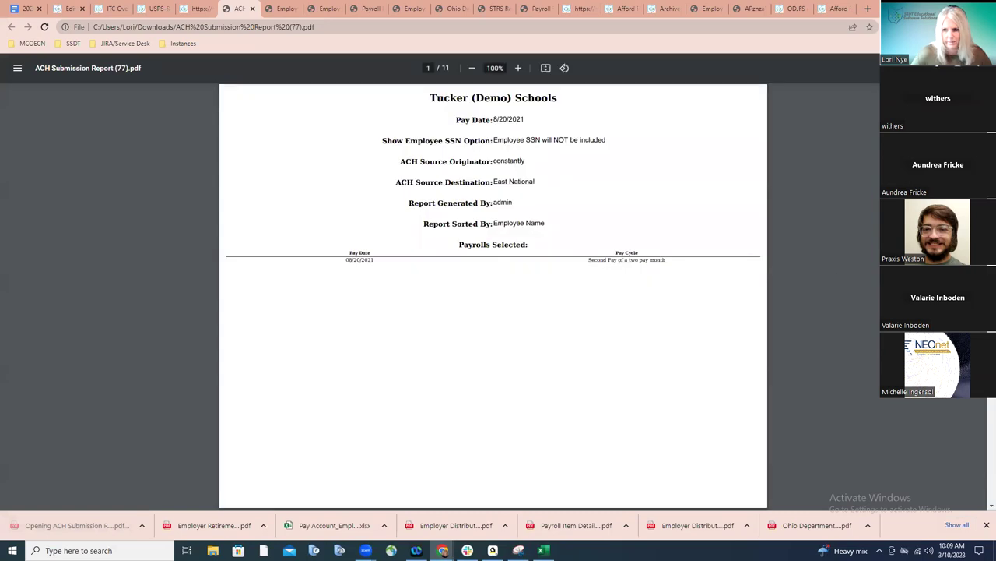
pyautogui.scroll(-20, 493, 296)
pyautogui.scroll(-3, 493, 311)
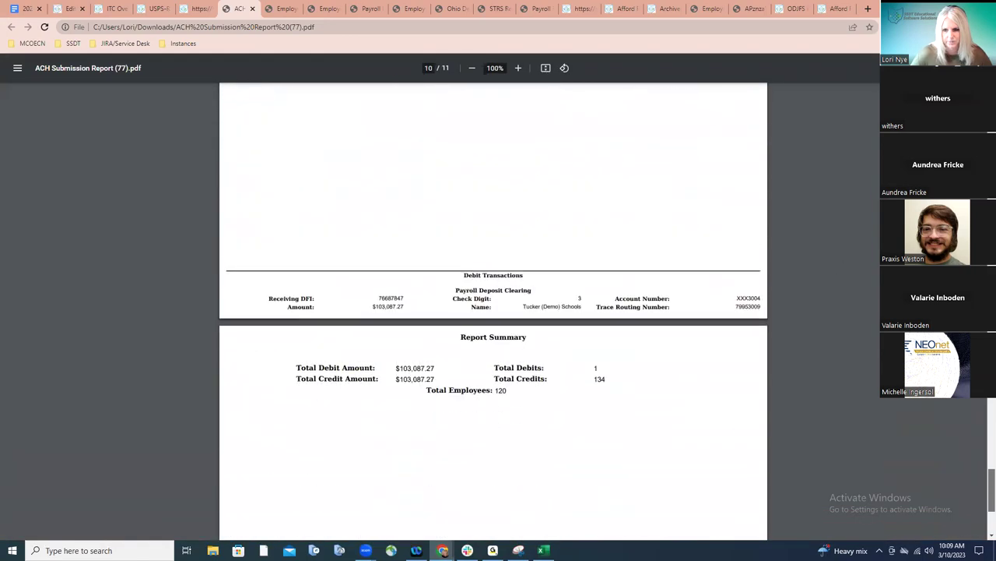
pyautogui.scroll(-4, 643, 402)
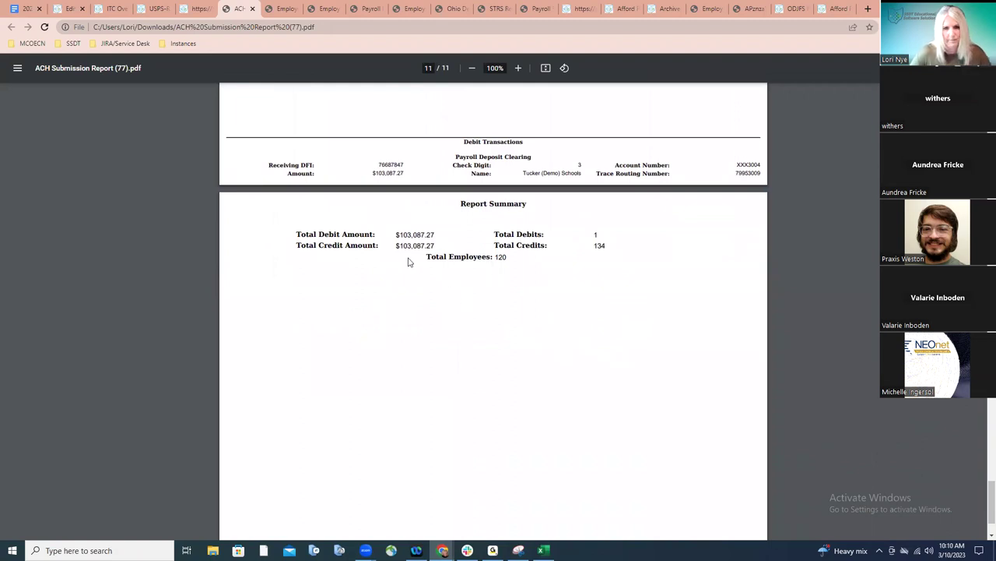
pyautogui.click(535, 10)
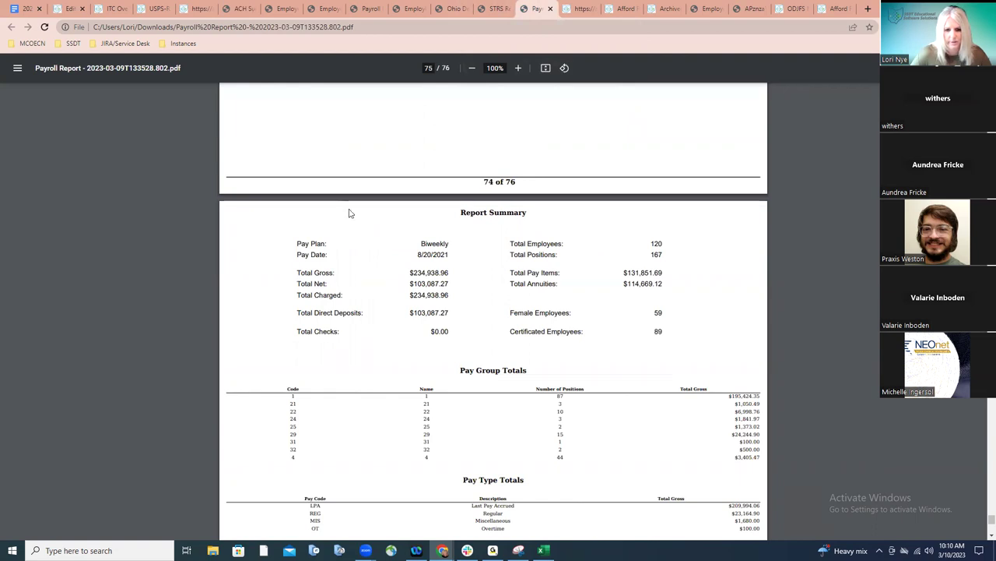
pyautogui.moveTo(296, 313); pyautogui.dragTo(473, 313)
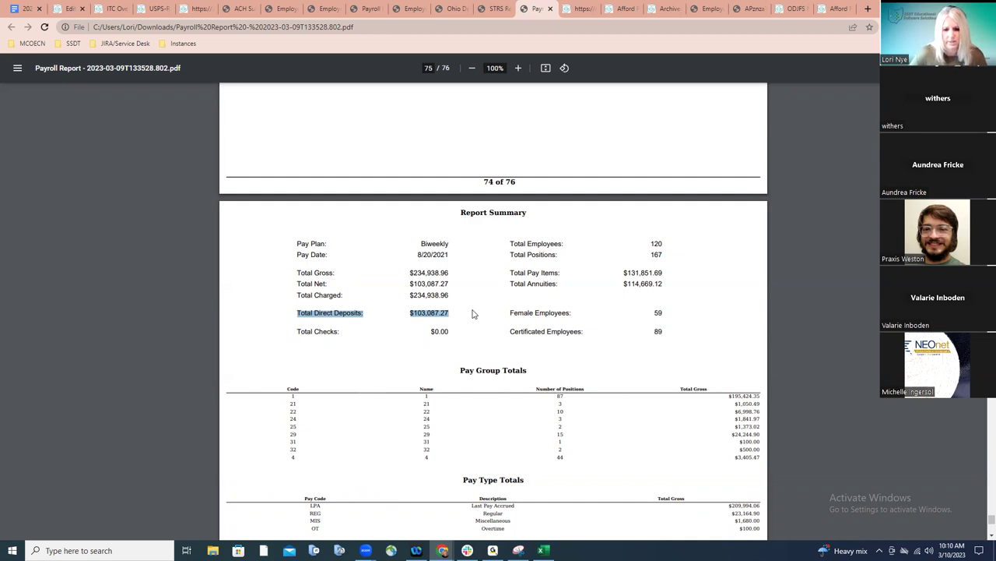
pyautogui.click(471, 312)
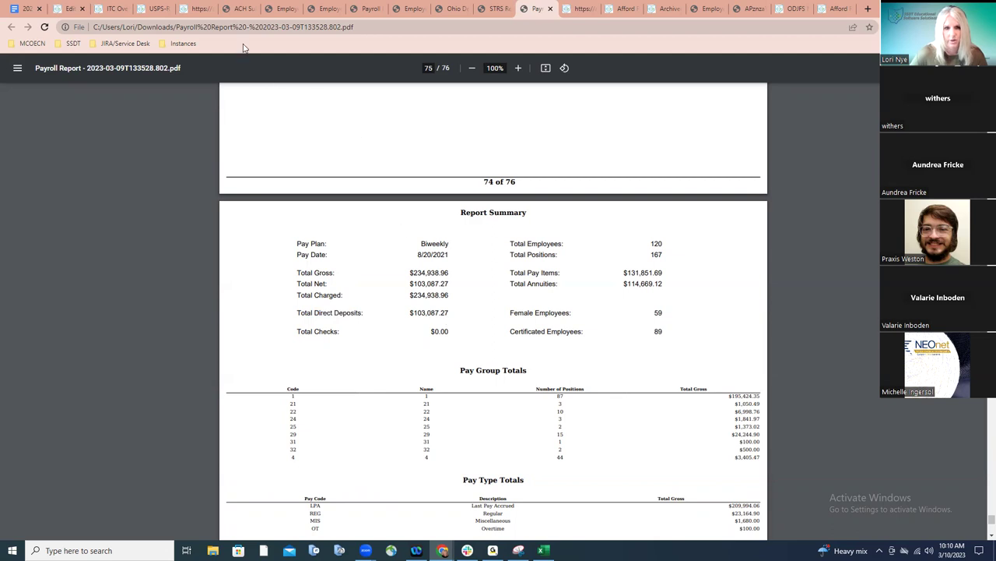
# - Go back to the ACH Submission report and review its debit transaction and the employee credit transactions
pyautogui.click(237, 9)
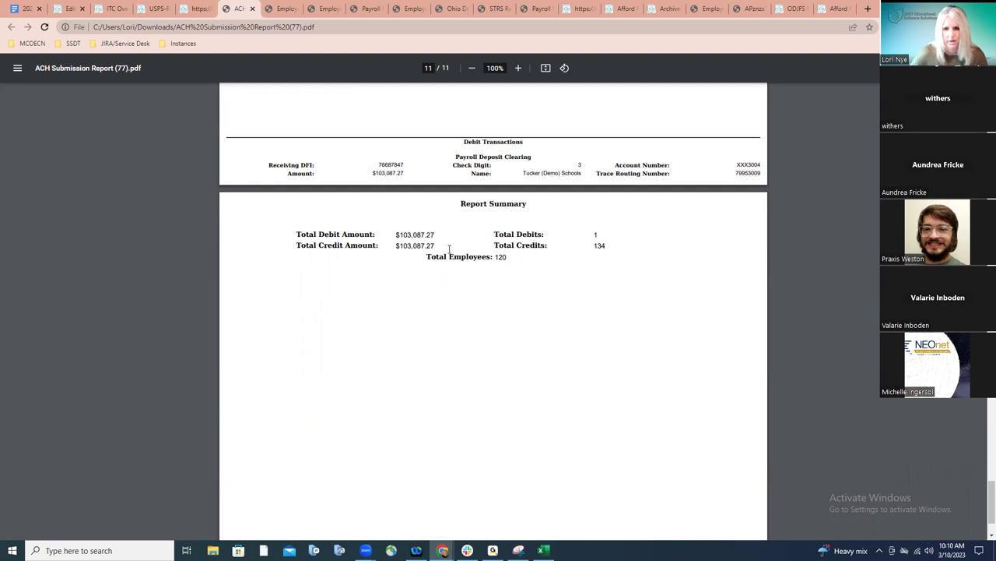
pyautogui.scroll(1, 464, 266)
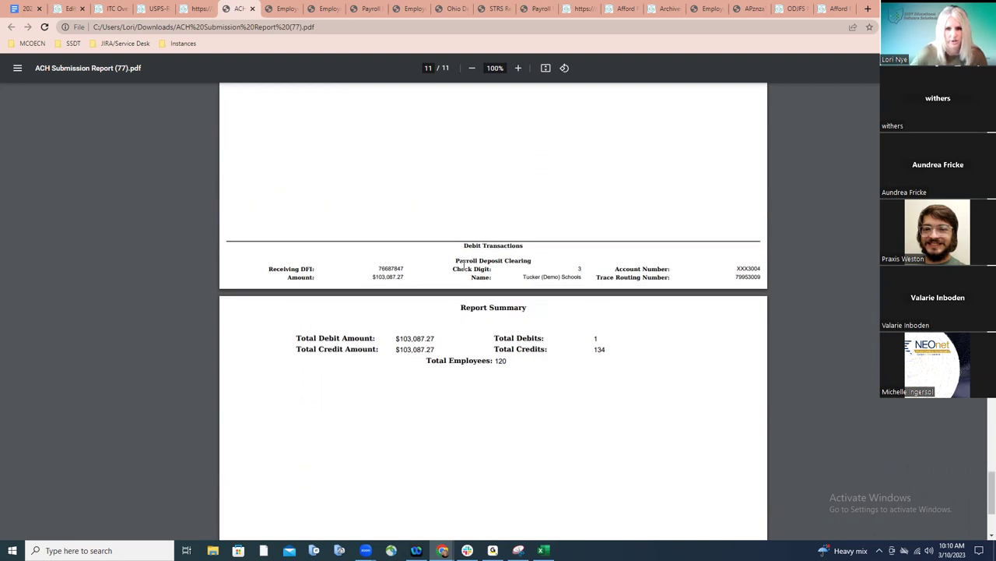
pyautogui.scroll(1, 464, 266)
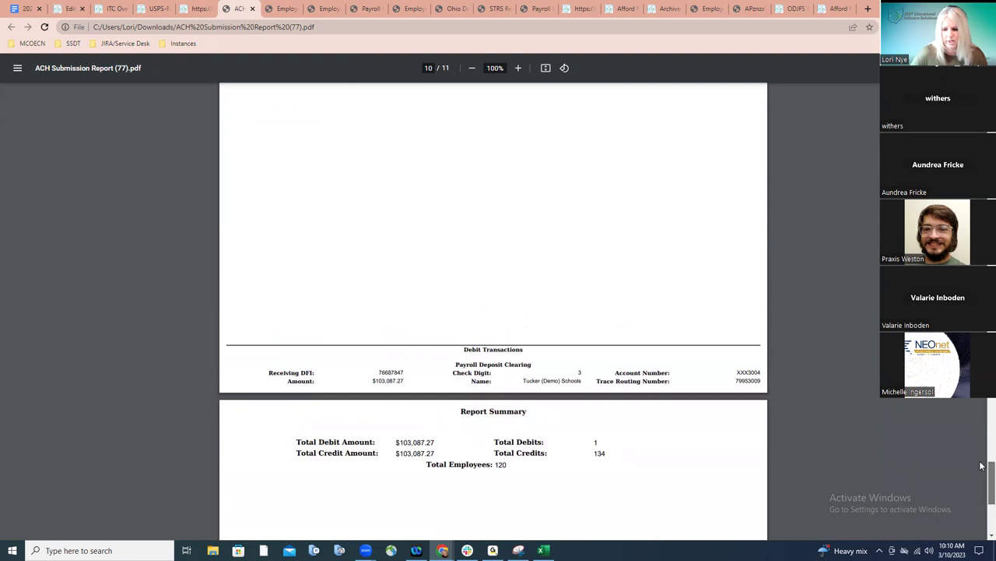
pyautogui.moveTo(983, 473); pyautogui.dragTo(986, 406)
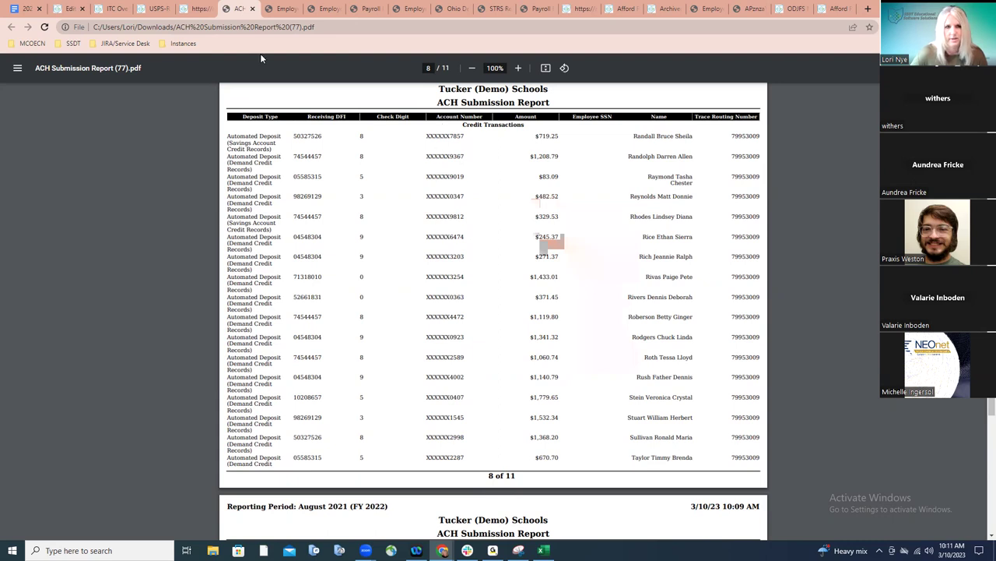
# - Return to the ACH Submission options in USPS, enable Convert Pre-Notes on ACH Submission File Generation, and display all payrolls
pyautogui.click(199, 10)
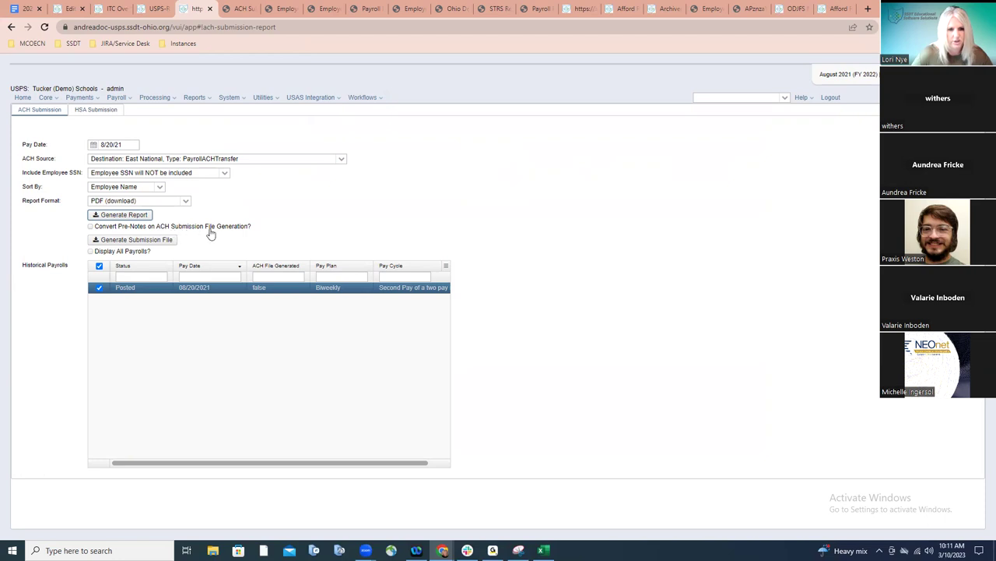
pyautogui.moveTo(210, 234)
pyautogui.click(90, 227)
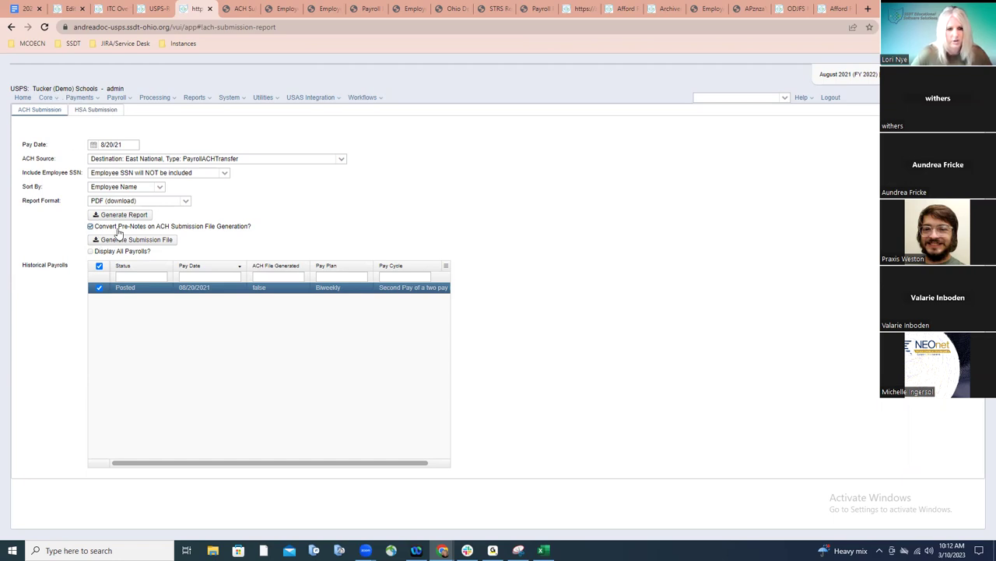
pyautogui.moveTo(137, 230)
pyautogui.click(91, 251)
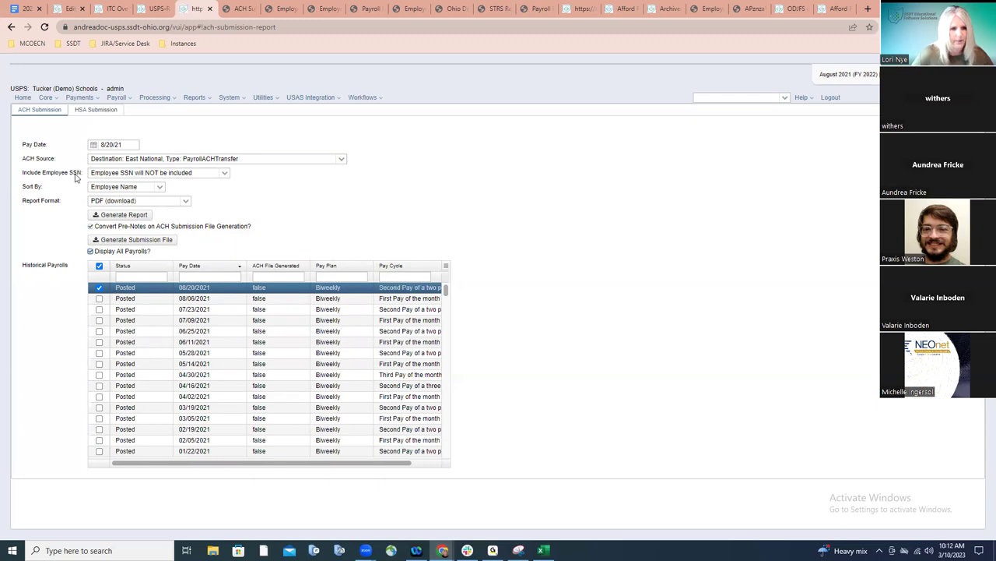
# - Open the first employee's pay distribution, review the Direct Deposit Type choices including prenotification, and leave the record without saving
pyautogui.click(46, 98)
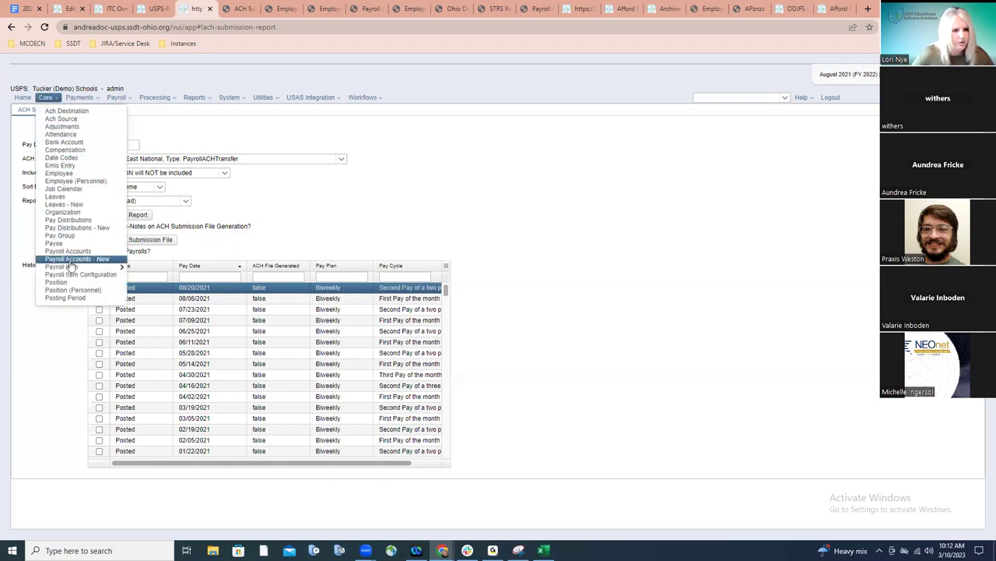
pyautogui.click(241, 209)
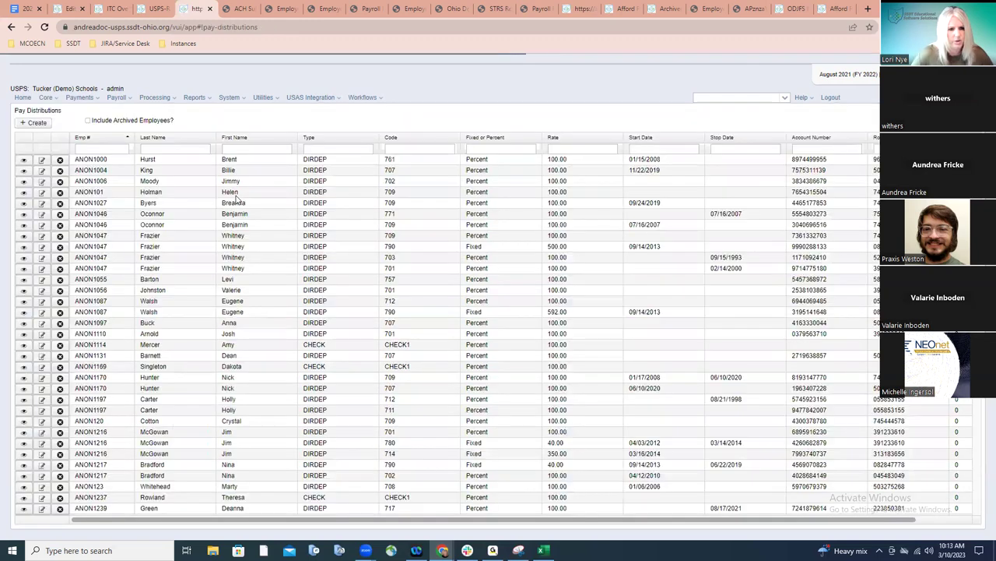
pyautogui.click(42, 159)
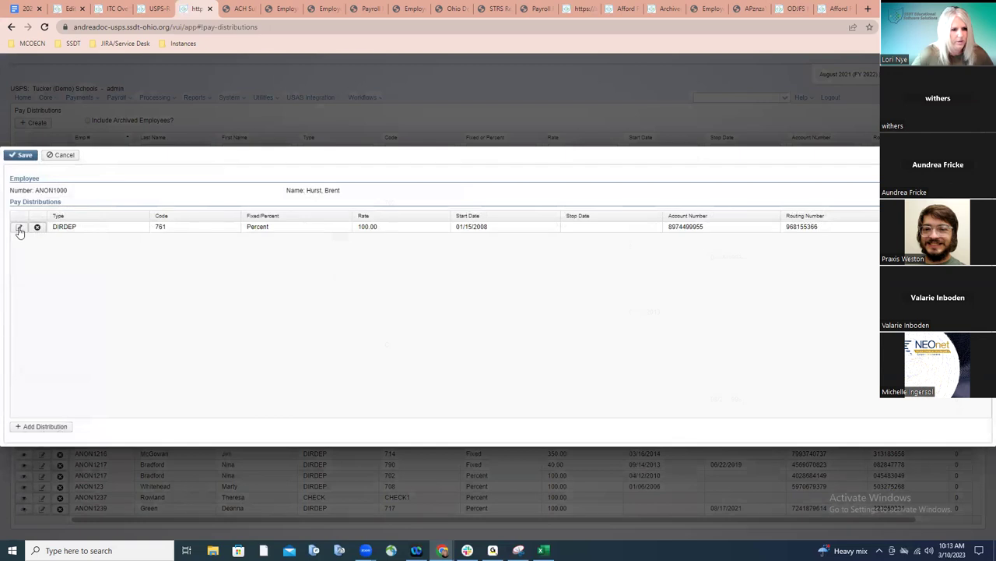
pyautogui.doubleClick(86, 226)
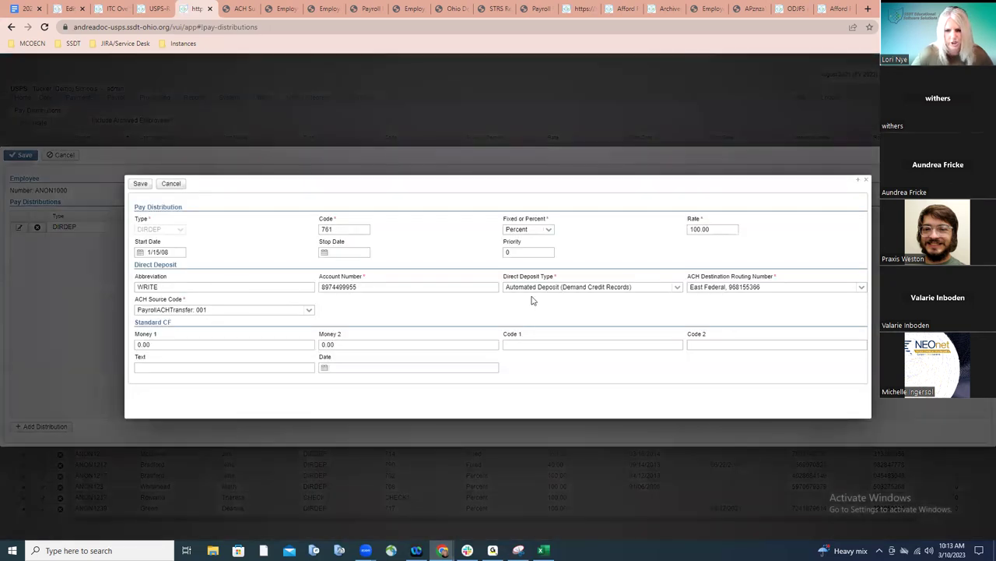
pyautogui.click(678, 287)
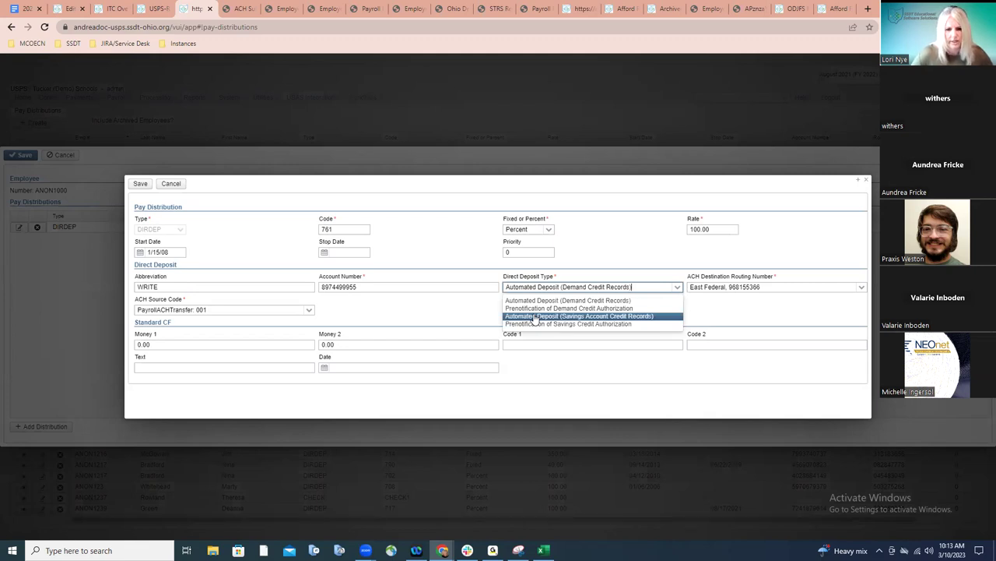
pyautogui.click(584, 192)
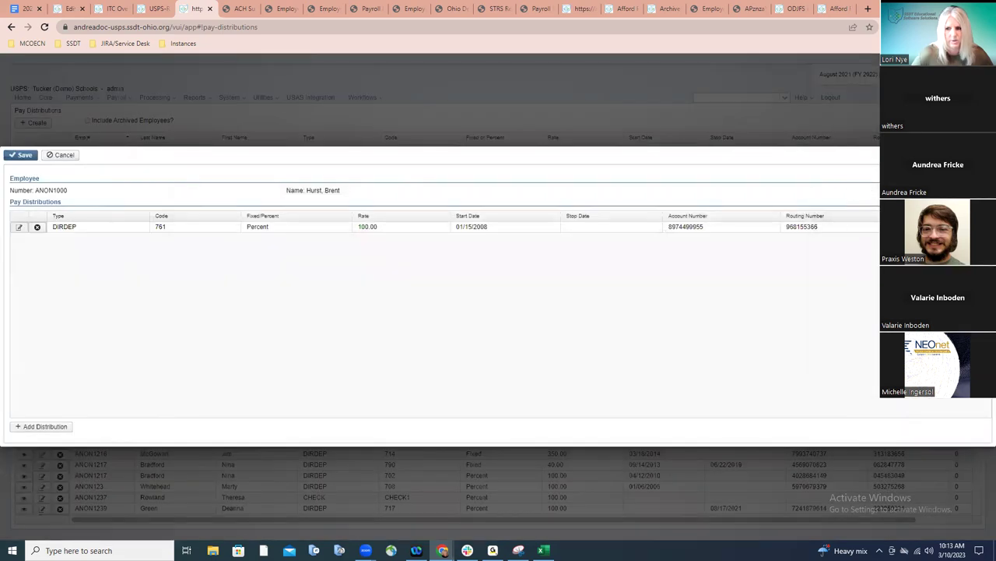
pyautogui.click(60, 154)
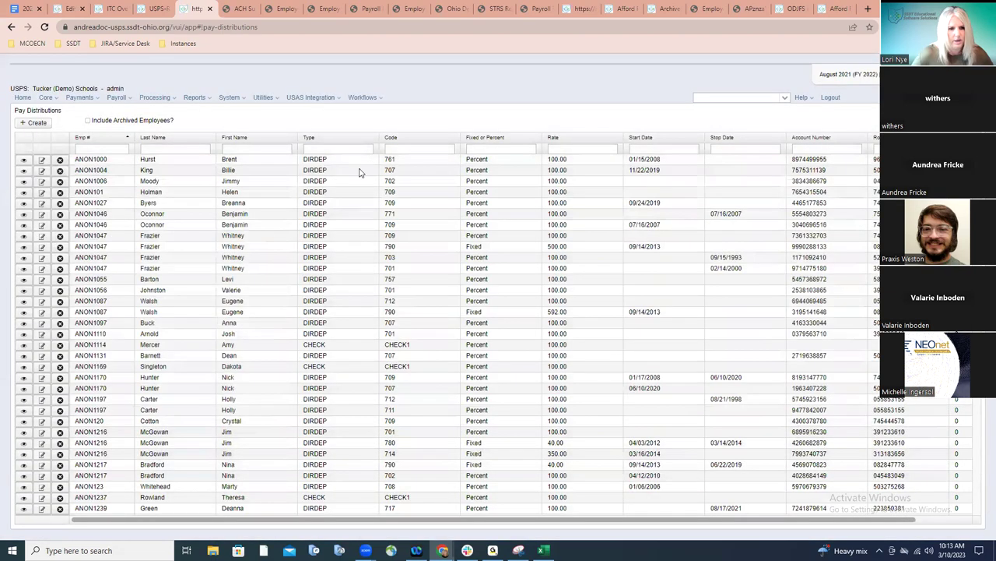
# - Reopen the ACH Submission report, view the HSA Submission options, and select the posted 08/20/2021 historical payroll
pyautogui.click(195, 98)
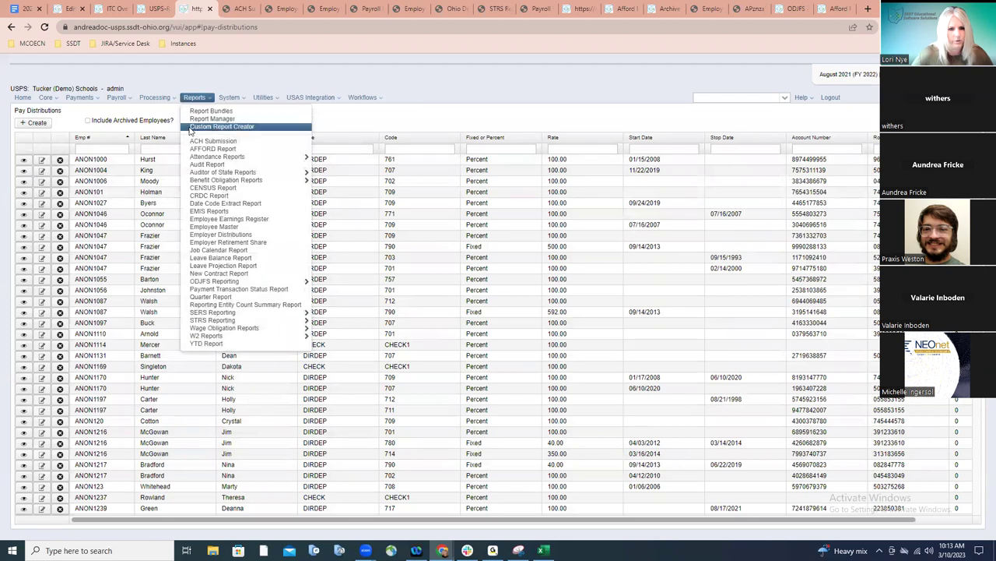
pyautogui.click(212, 141)
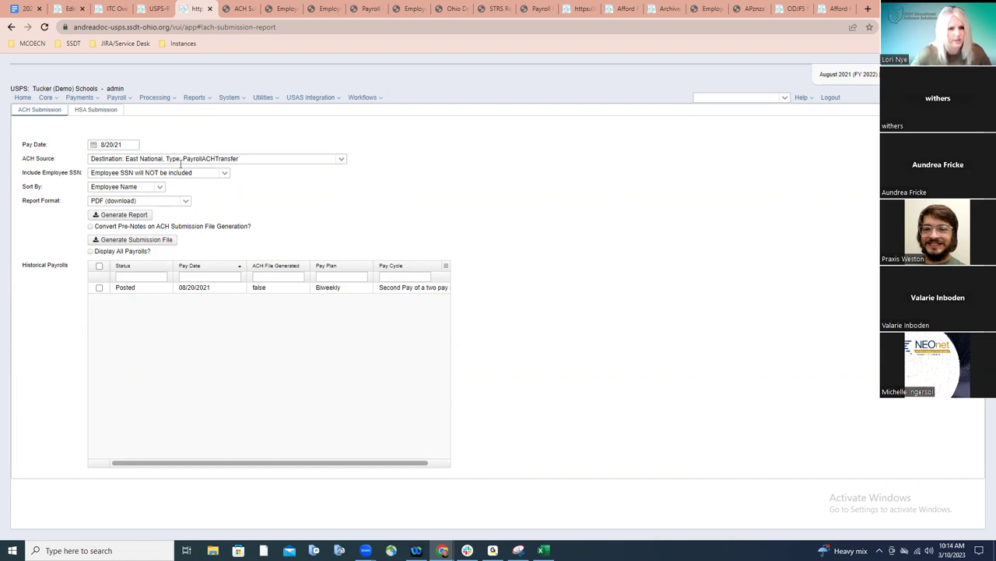
pyautogui.click(106, 110)
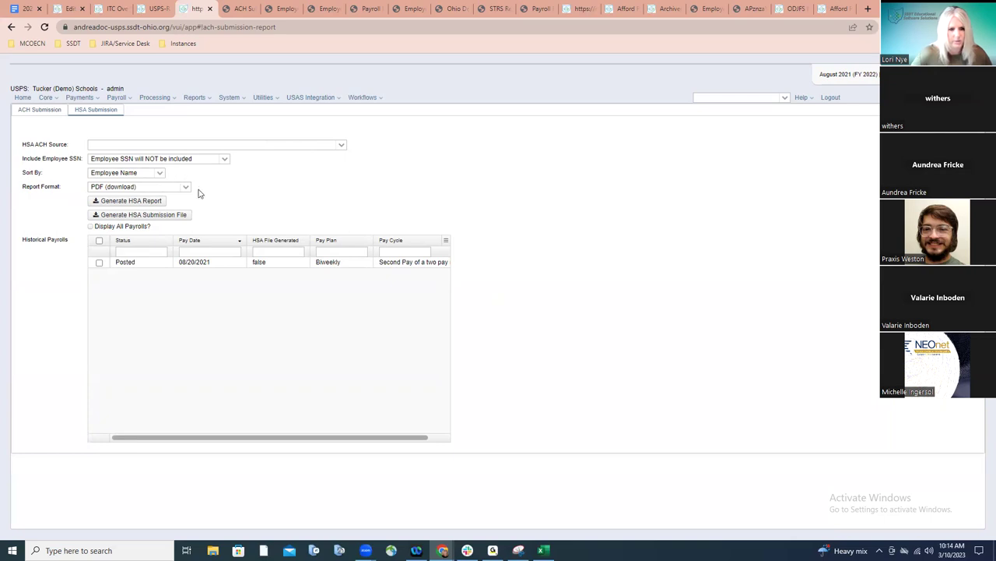
pyautogui.click(99, 263)
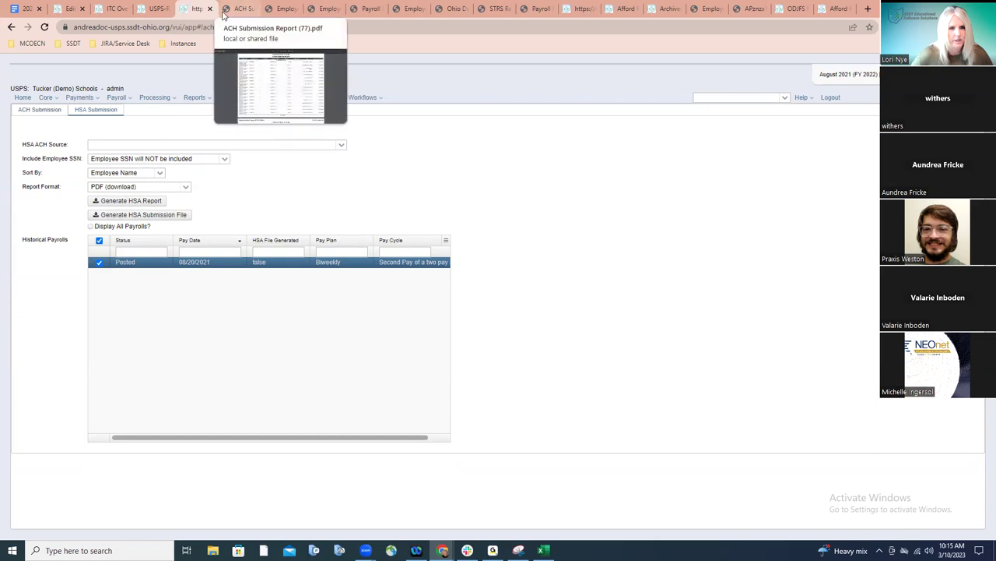
# - Read the Payroll Processing Checklist instructions for the HSA submission, Process Outstanding Payables, and leave accruals
pyautogui.click(154, 10)
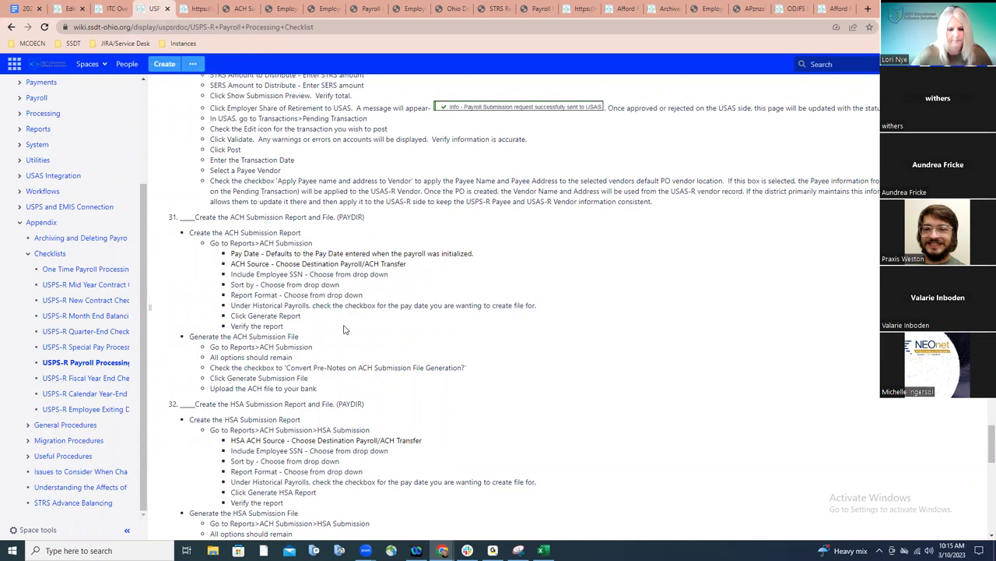
pyautogui.scroll(-2, 345, 329)
pyautogui.scroll(-1, 345, 326)
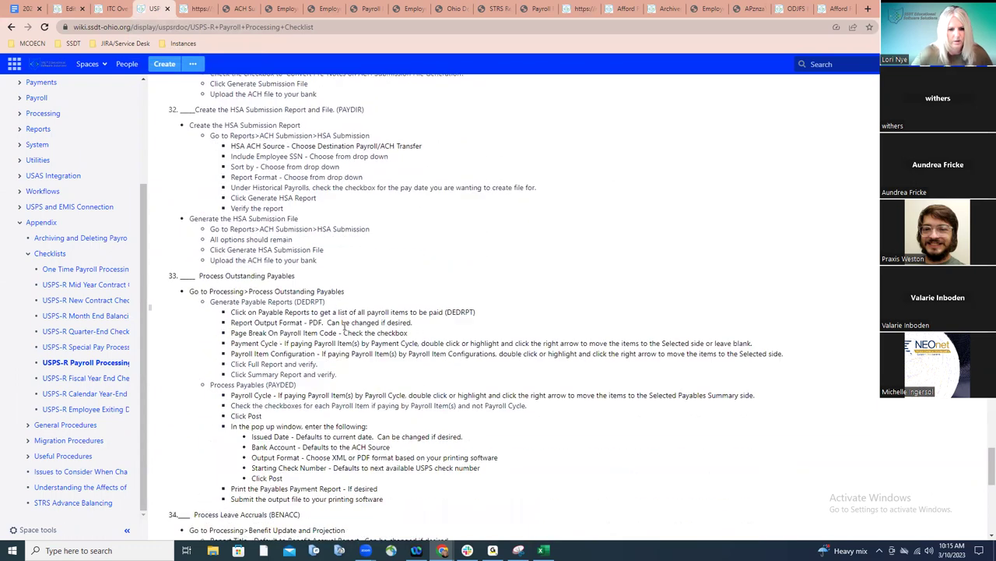
pyautogui.scroll(-2, 345, 325)
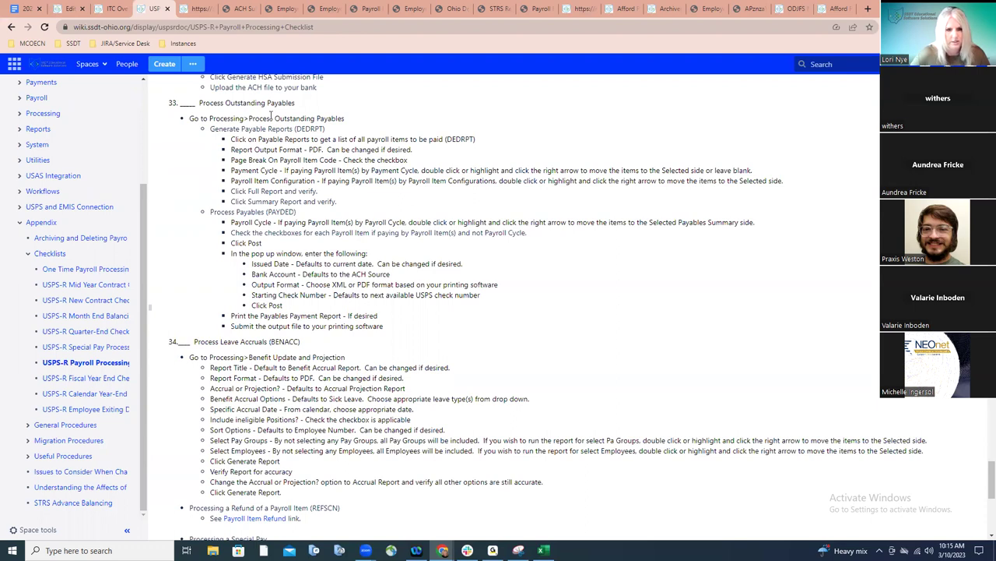
# - Return to USPS, list the processed payrolls, and view the detail of the posted 08/20/2021 payroll
pyautogui.click(199, 9)
pyautogui.click(114, 100)
pyautogui.click(116, 118)
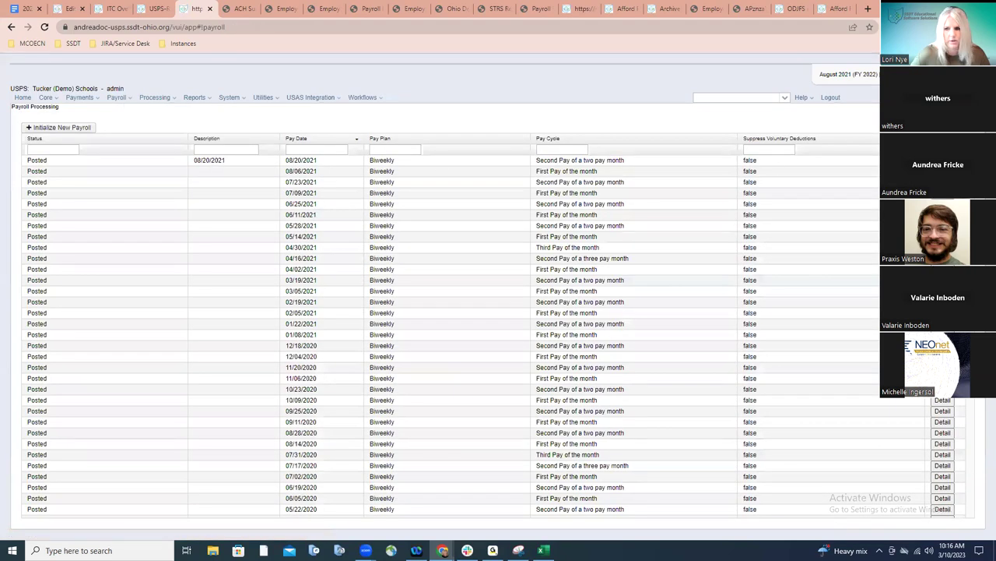
pyautogui.doubleClick(522, 296)
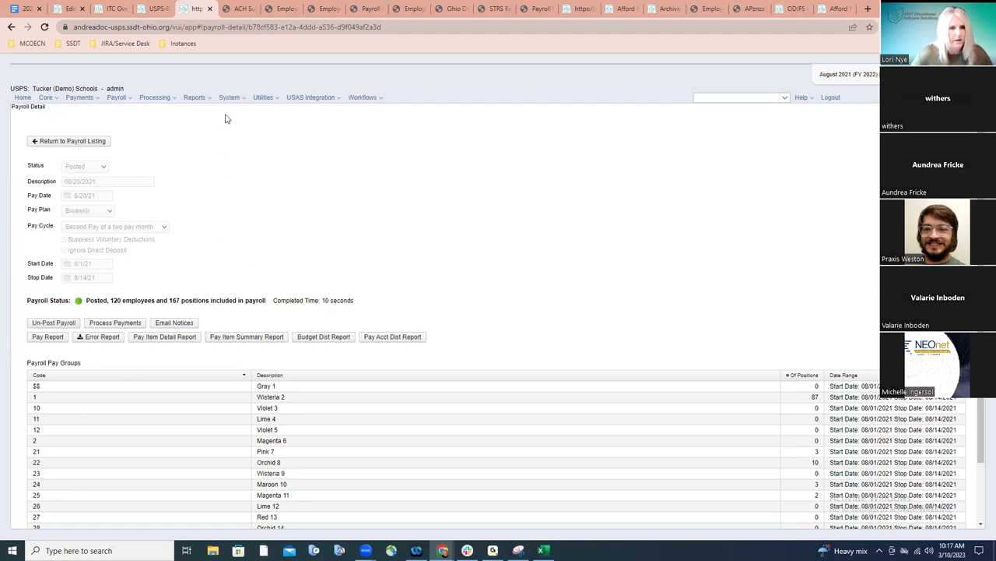
# - Open Process Outstanding Payables and review the payables by payee and by pay item configuration
pyautogui.click(158, 101)
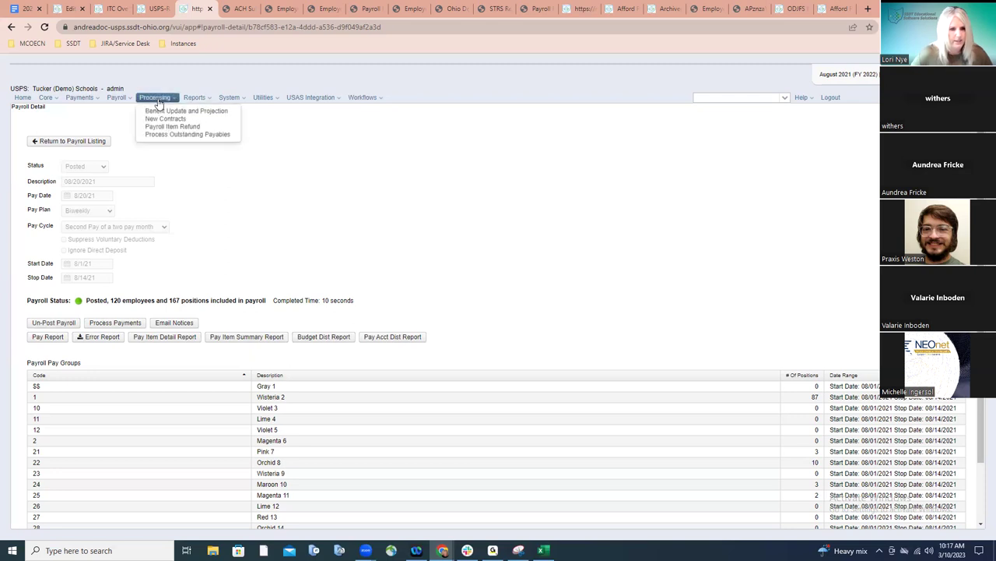
pyautogui.click(180, 139)
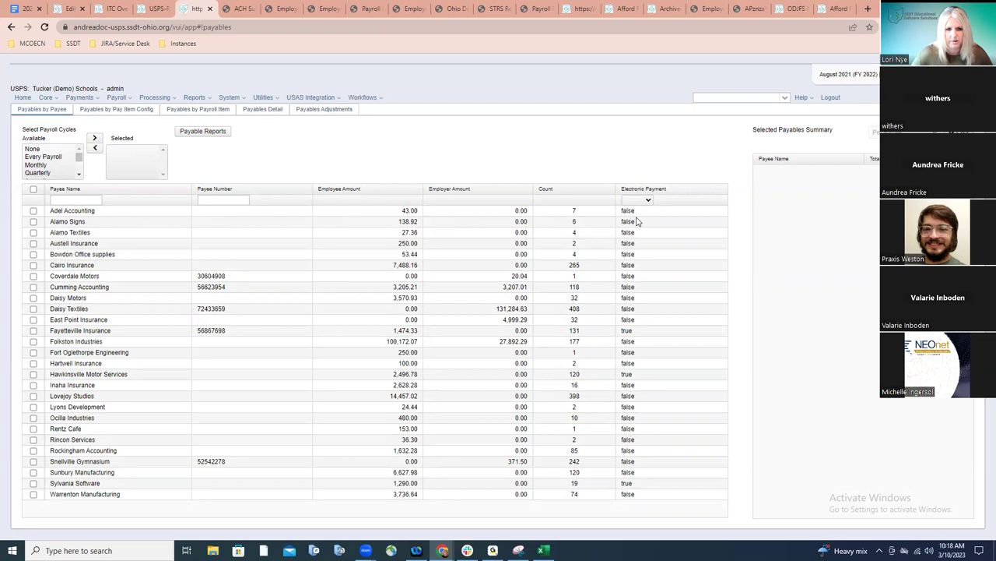
pyautogui.click(134, 112)
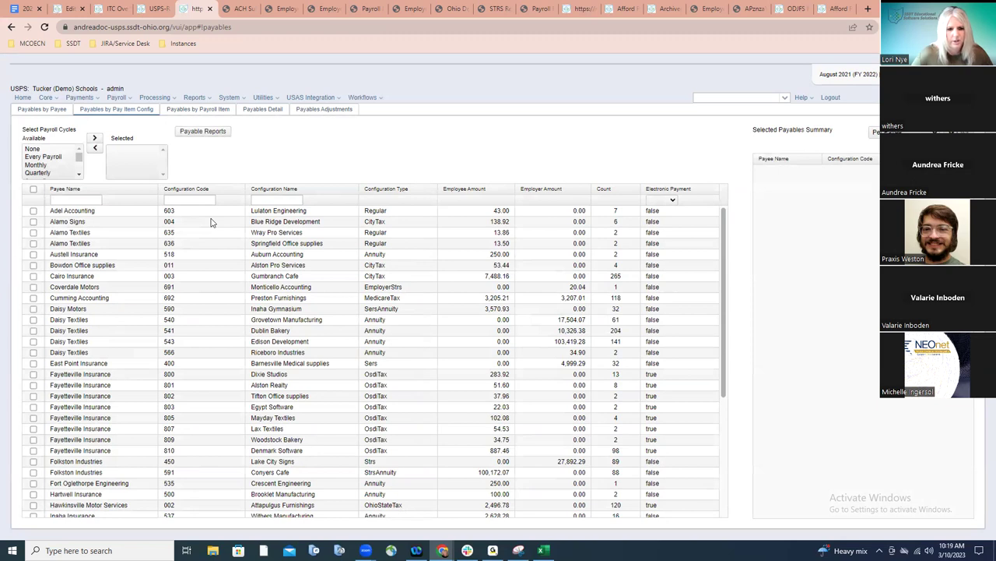
# - Filter the payables by pay item configuration to code 543, review the matching entry, and clear the filter
pyautogui.click(208, 200)
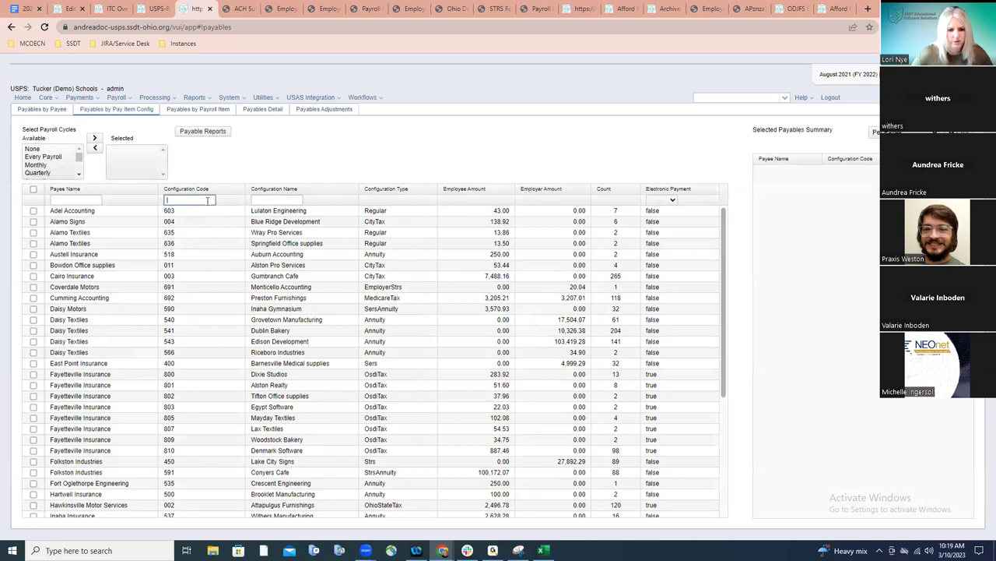
pyautogui.write('5543')
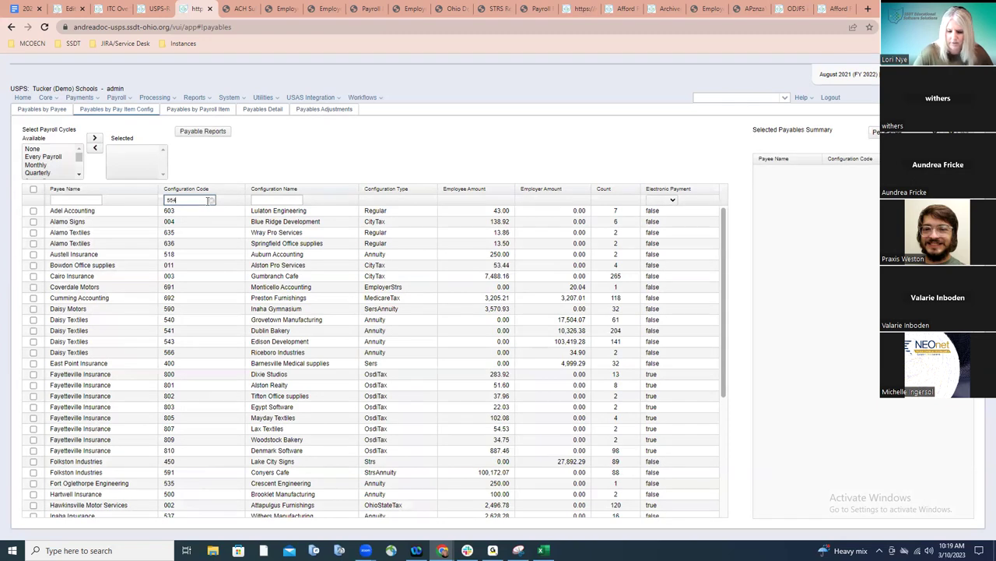
pyautogui.press('BackSpace')
pyautogui.press('BackSpace')
pyautogui.press('BackSpace')
pyautogui.write('43')
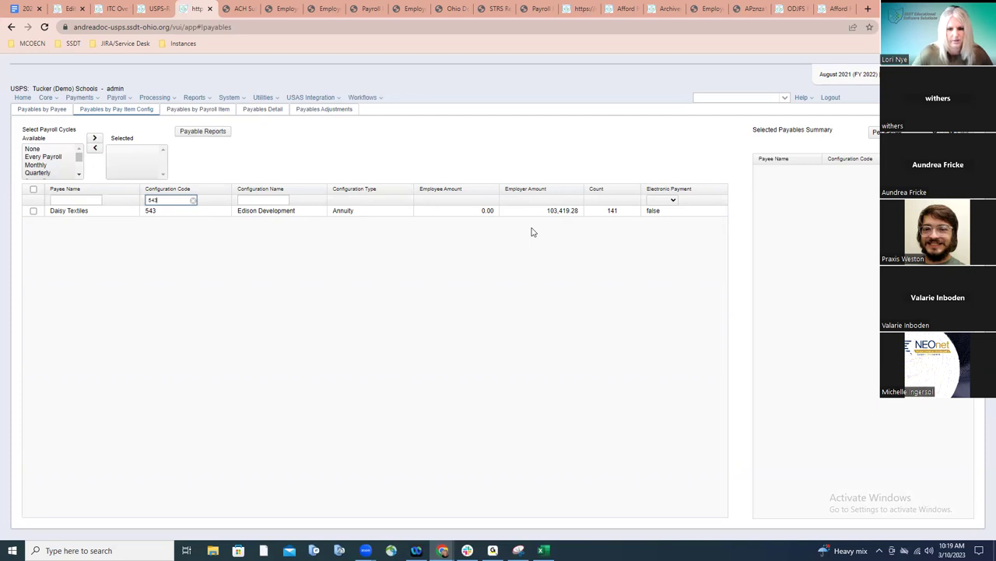
pyautogui.click(193, 200)
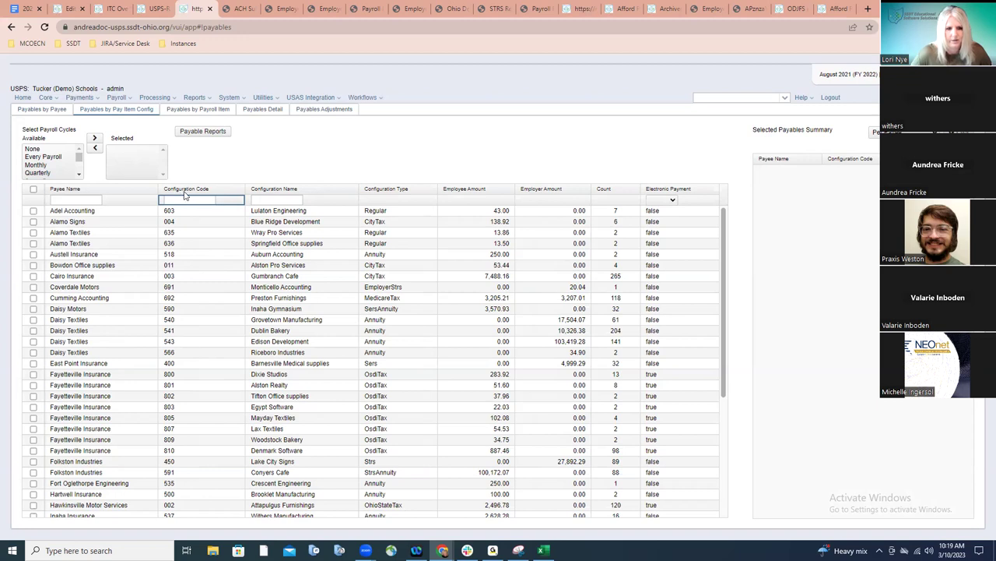
# - View the payables by payroll item and filter them to configuration code 543
pyautogui.click(191, 111)
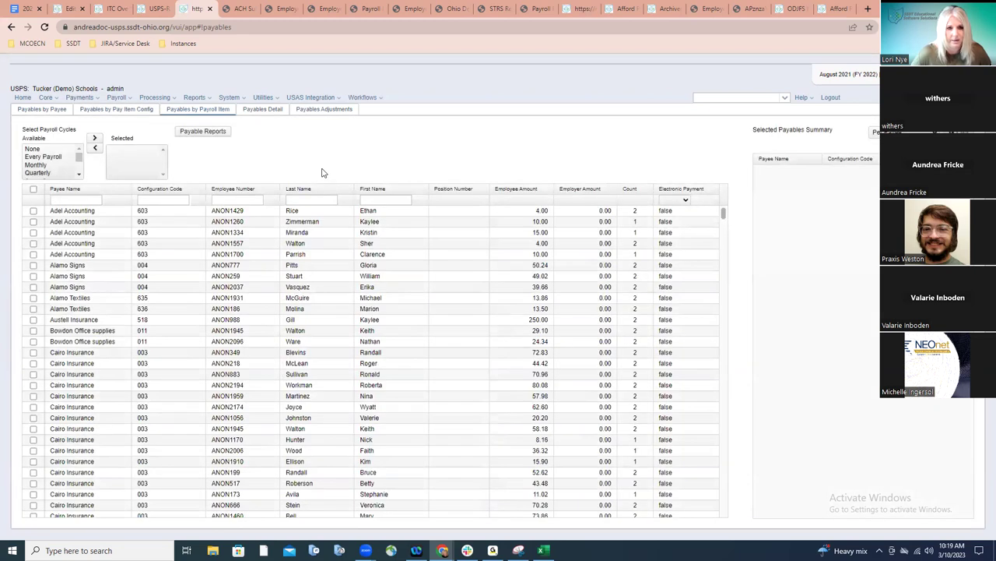
pyautogui.click(184, 200)
pyautogui.write('54')
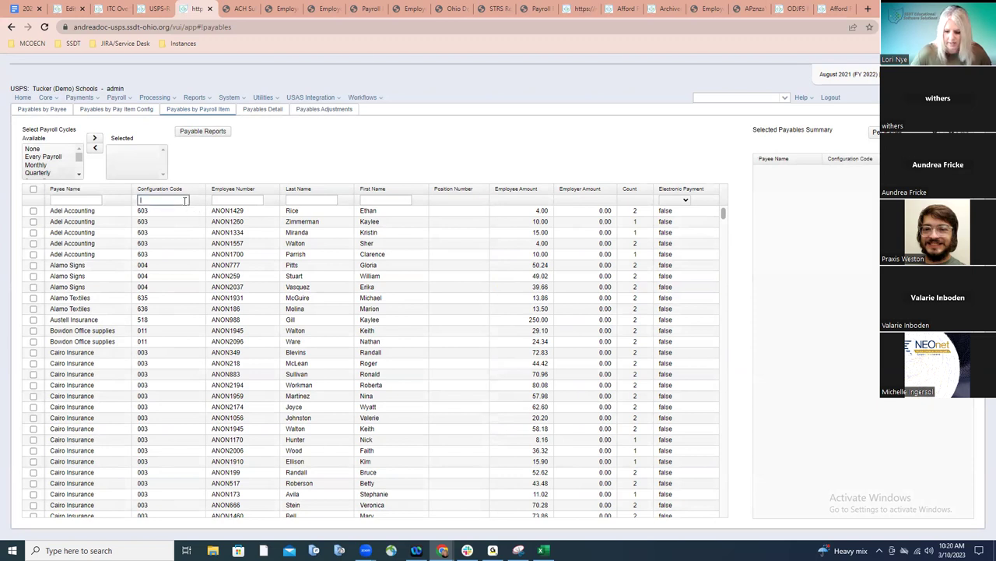
pyautogui.write('3')
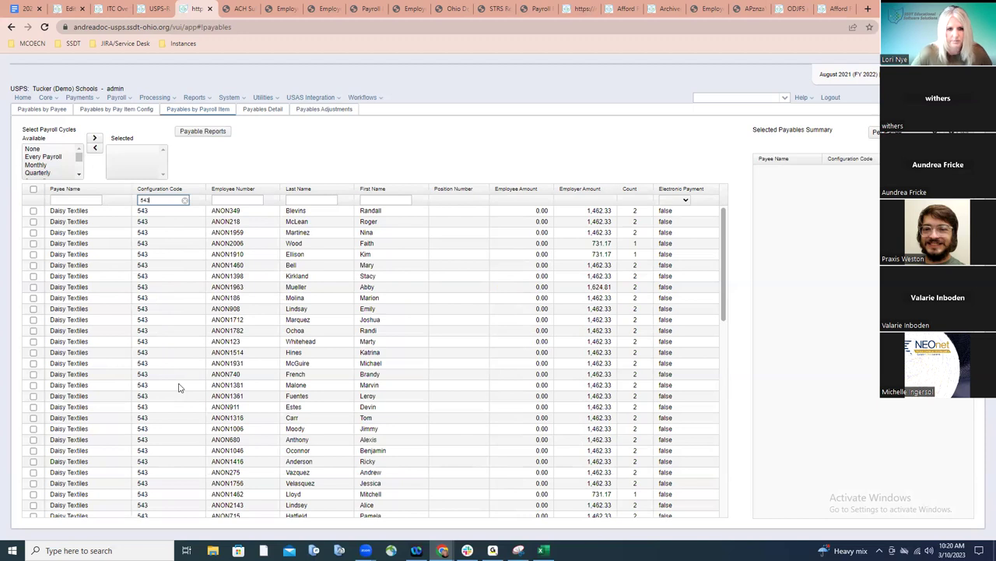
# - Review the payables detail and payables adjustments, then view a blank adjustment entry form and close it
pyautogui.click(265, 113)
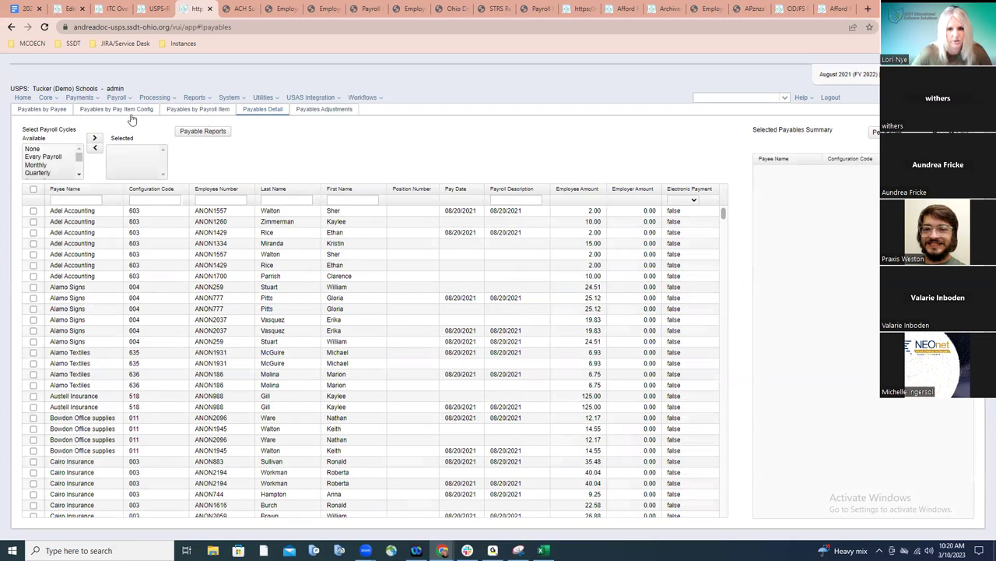
pyautogui.click(308, 113)
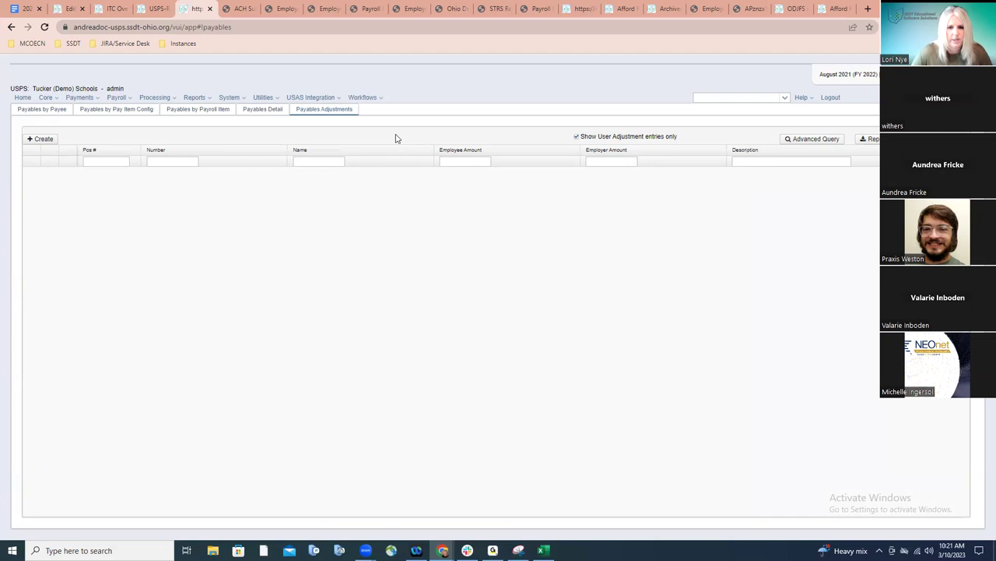
pyautogui.click(42, 140)
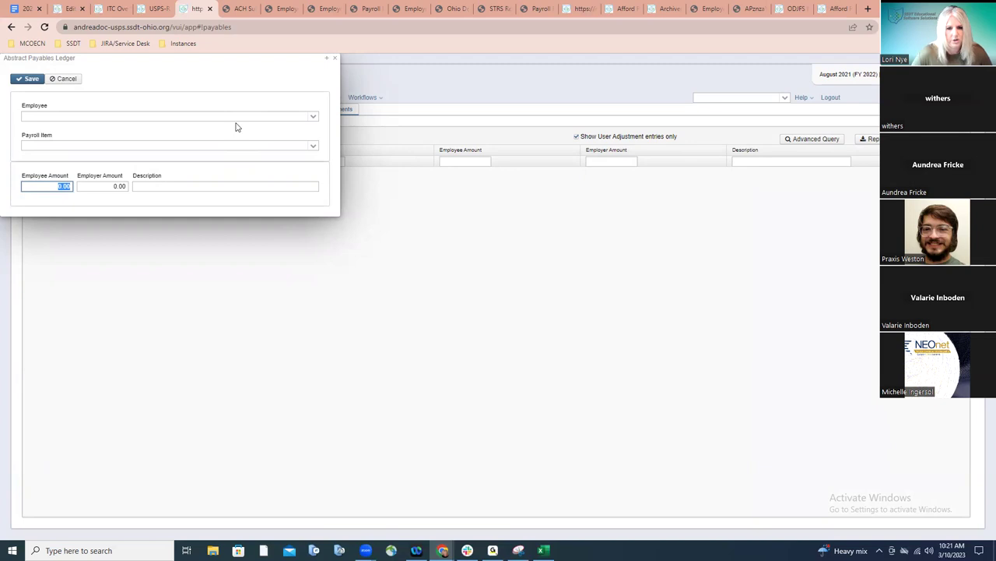
pyautogui.click(334, 57)
# - Review the payables by payee, pay item configuration and payroll item, clearing the 543 code filter on the payroll items
pyautogui.click(56, 112)
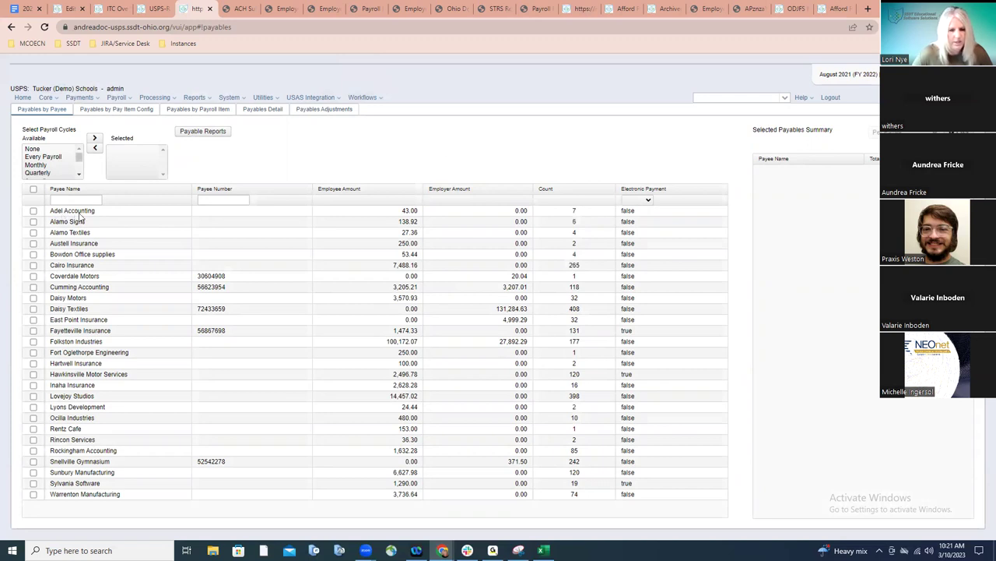
pyautogui.click(117, 111)
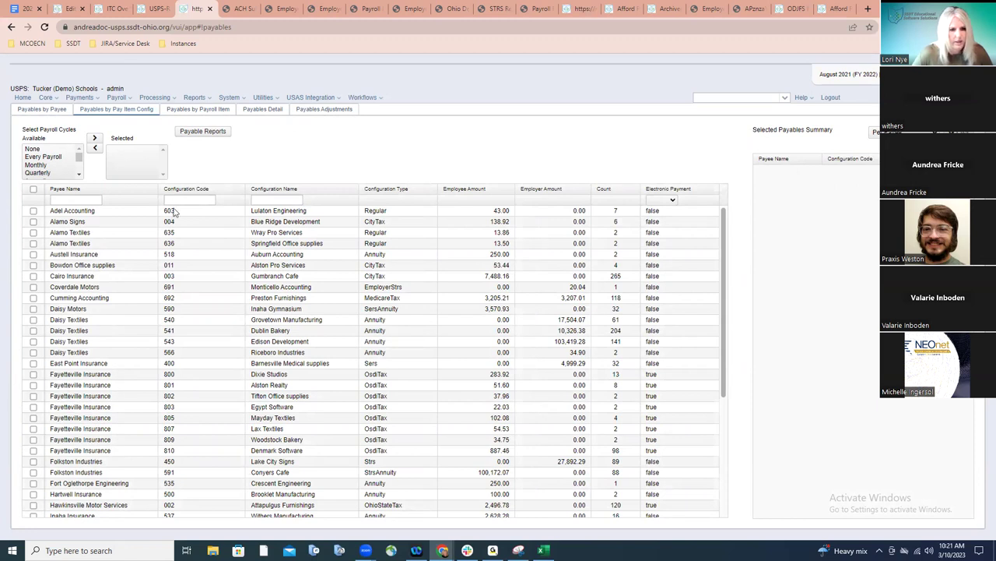
pyautogui.click(199, 110)
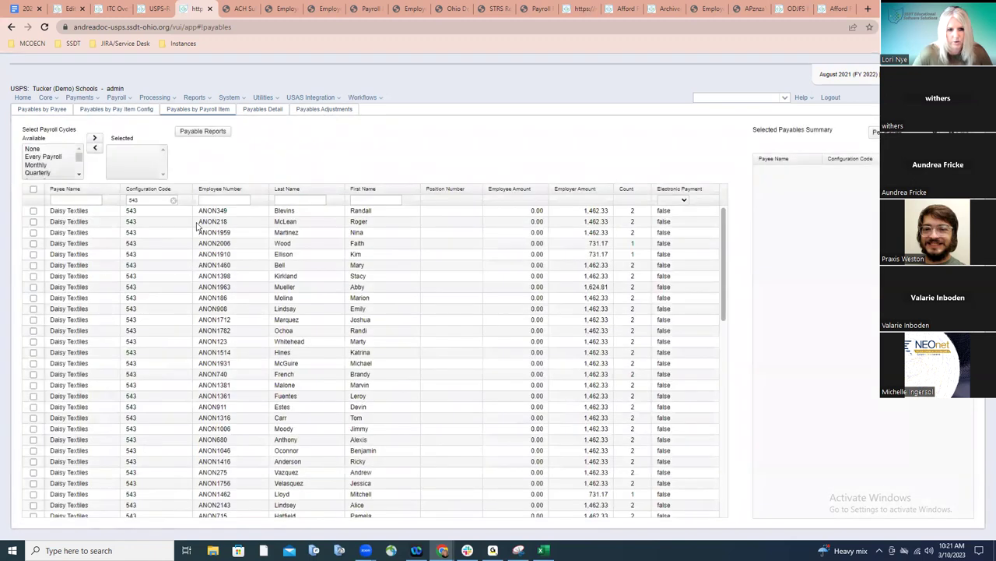
pyautogui.click(173, 200)
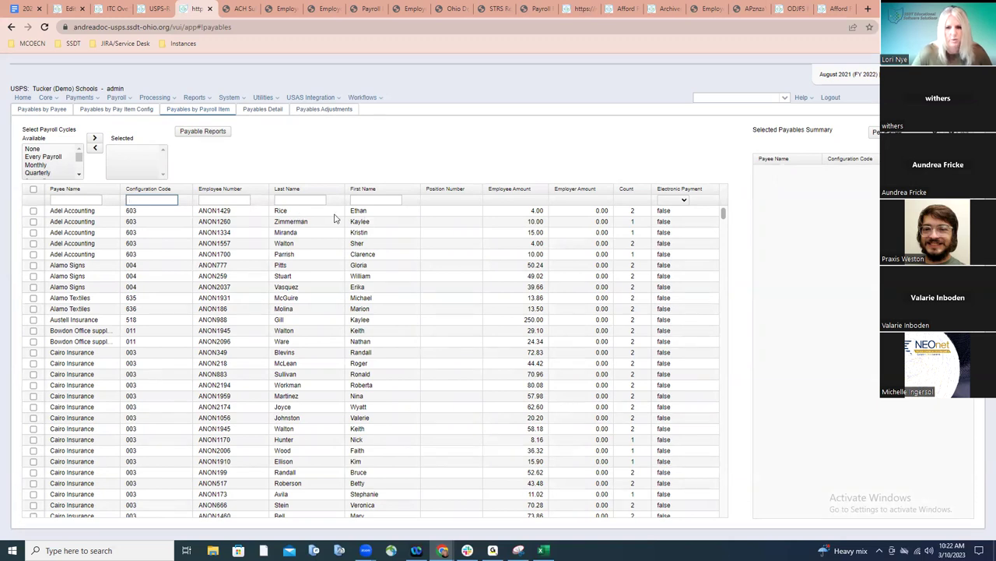
# - Create a new payables adjustment for the first employee listed under Adel Accounting in the payables by payroll item
pyautogui.click(337, 111)
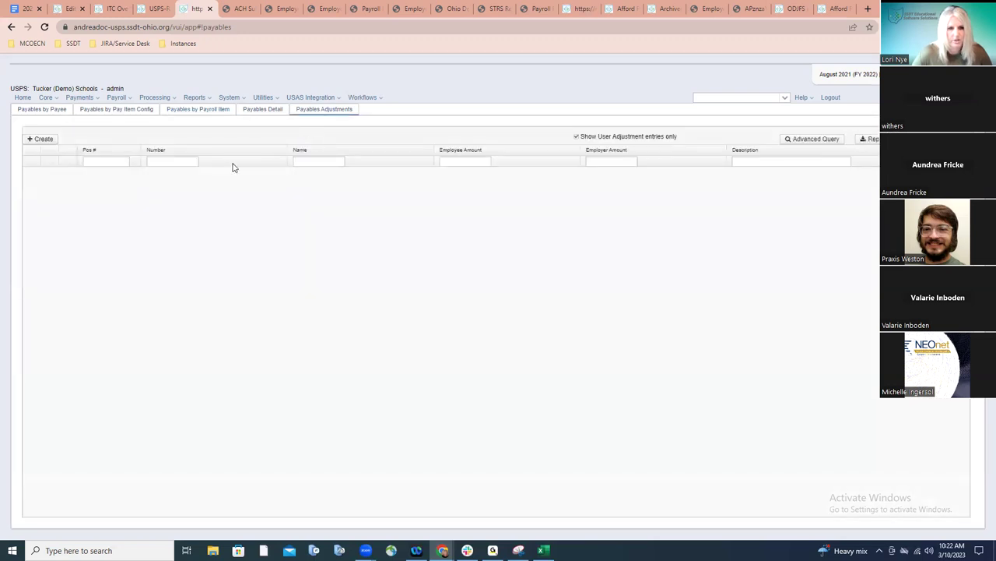
pyautogui.click(43, 140)
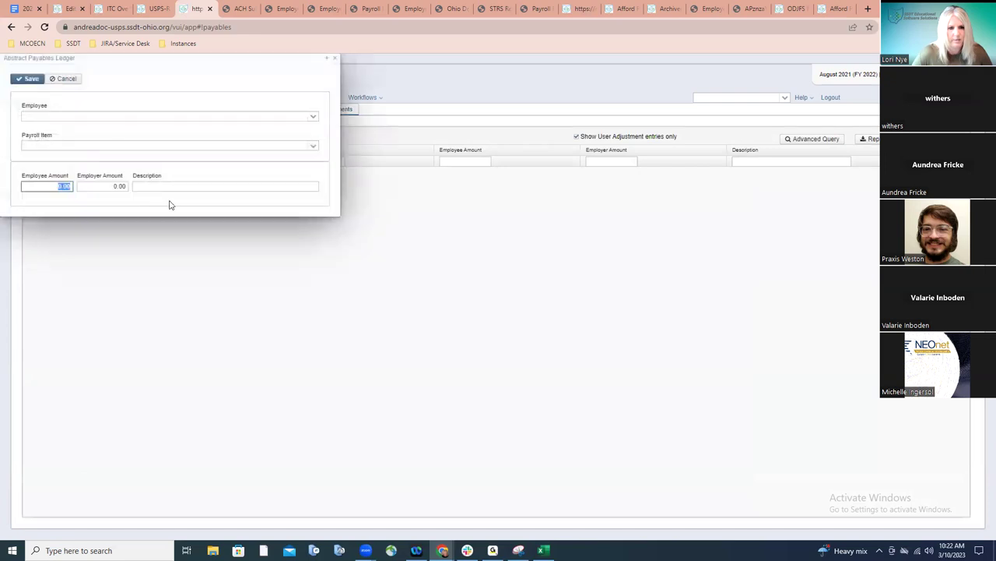
pyautogui.click(161, 115)
pyautogui.write('ric')
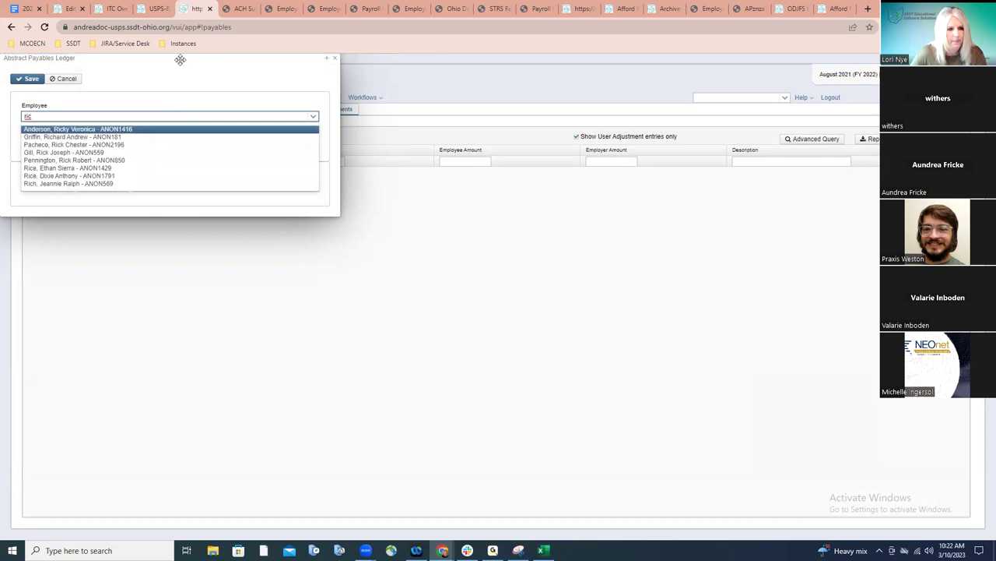
pyautogui.click(115, 169)
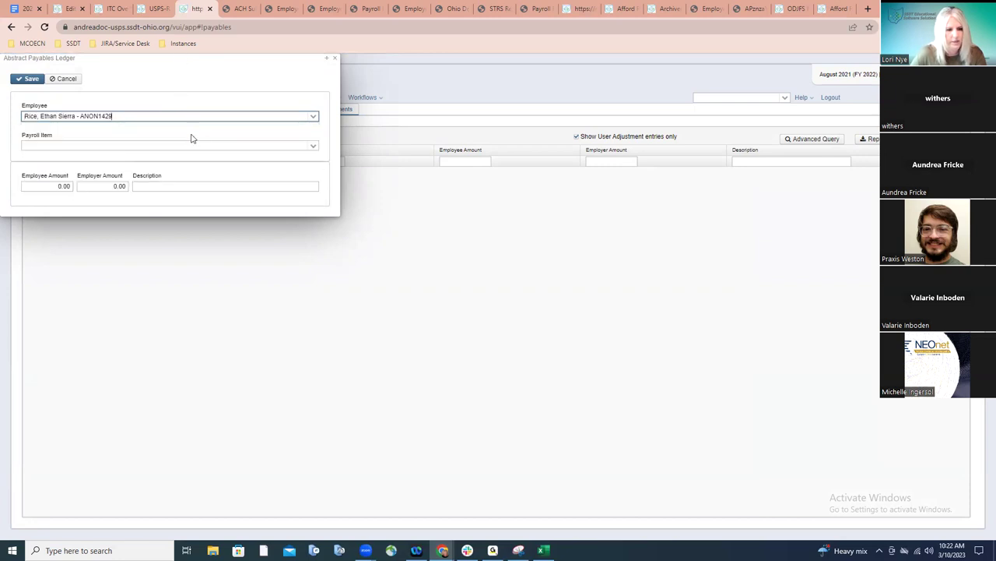
# - Set the adjustment's payroll item to Type: Regular, Code: 603
pyautogui.click(312, 146)
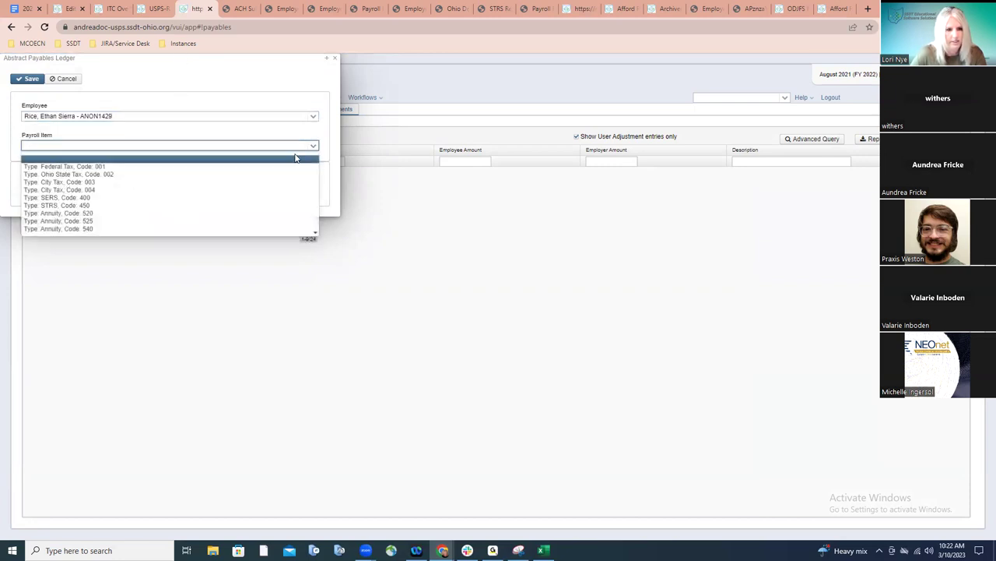
pyautogui.click(288, 145)
pyautogui.write('603')
pyautogui.click(312, 146)
pyautogui.press('Down')
pyautogui.press('Down')
pyautogui.press('Down')
pyautogui.press('Down')
pyautogui.press('Down')
pyautogui.press('Down')
pyautogui.press('Down')
pyautogui.press('Down')
pyautogui.press('Down')
pyautogui.press('Down')
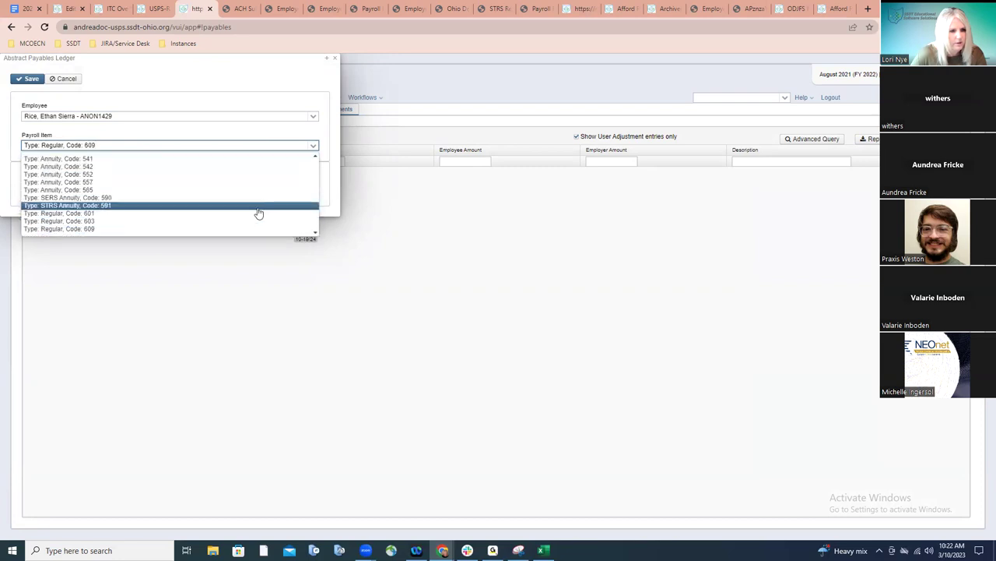
pyautogui.click(261, 222)
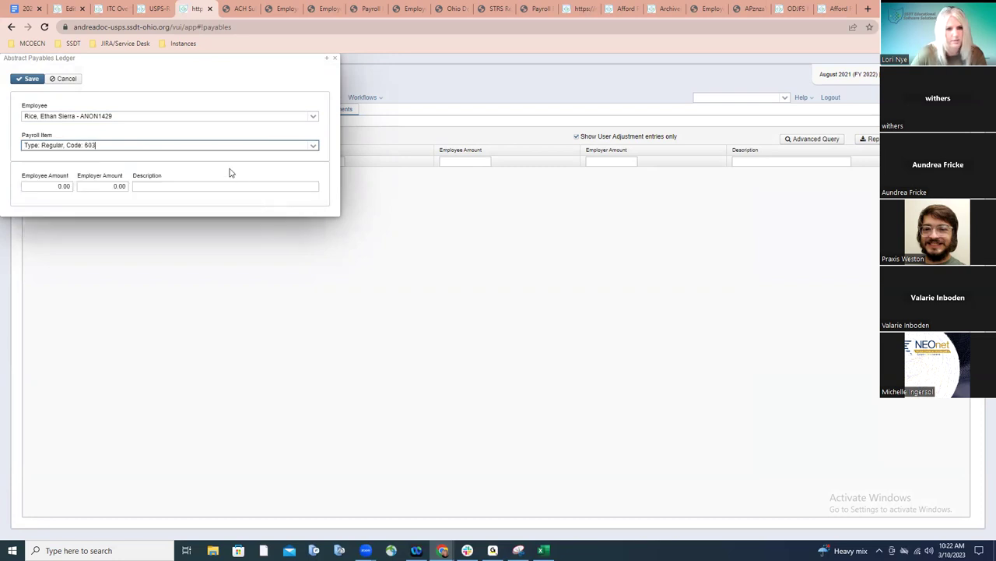
# - Set the adjustment's employee amount to -4.00 and its description to Test, and save it
pyautogui.click(71, 187)
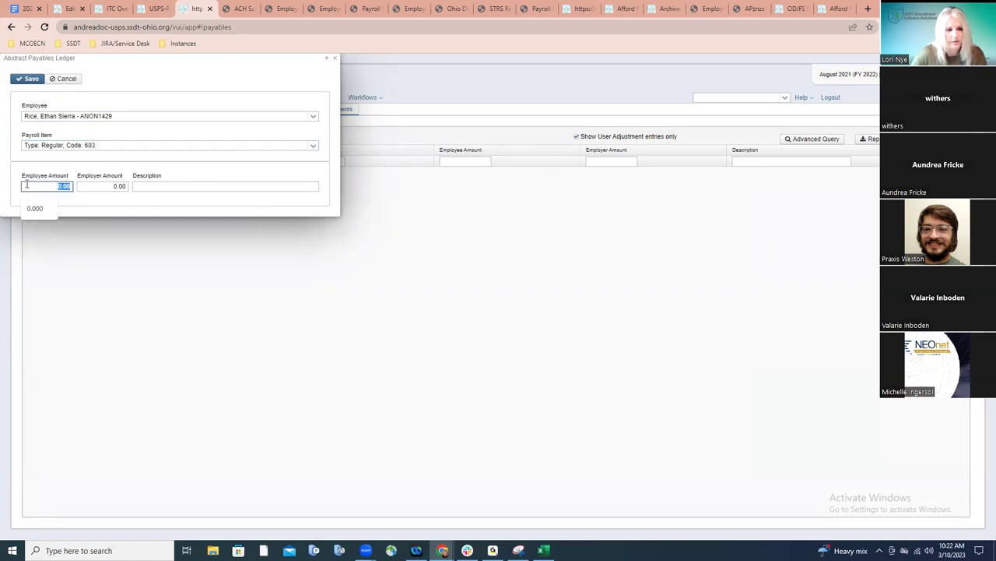
pyautogui.press('BackSpace')
pyautogui.write('-4.00')
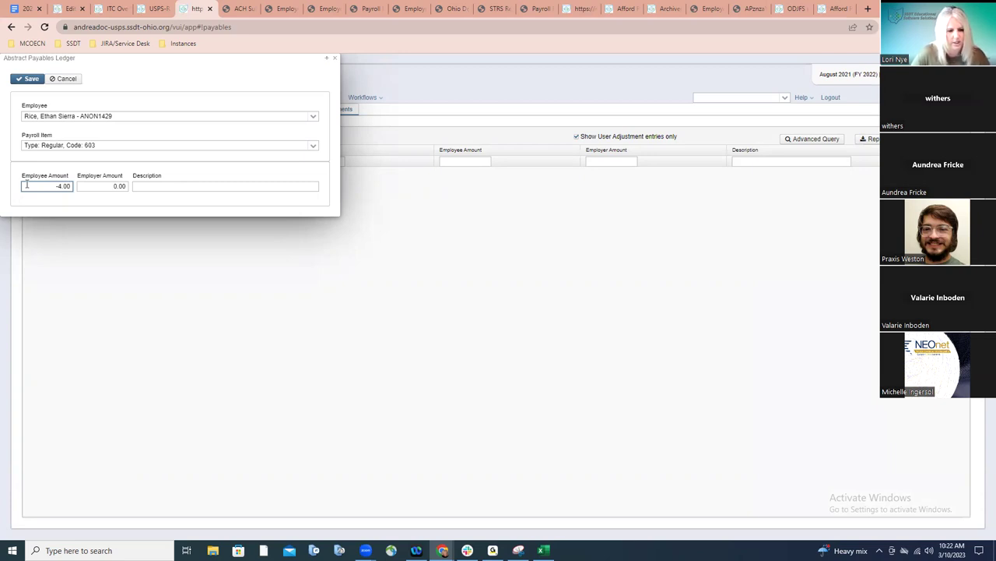
pyautogui.click(148, 186)
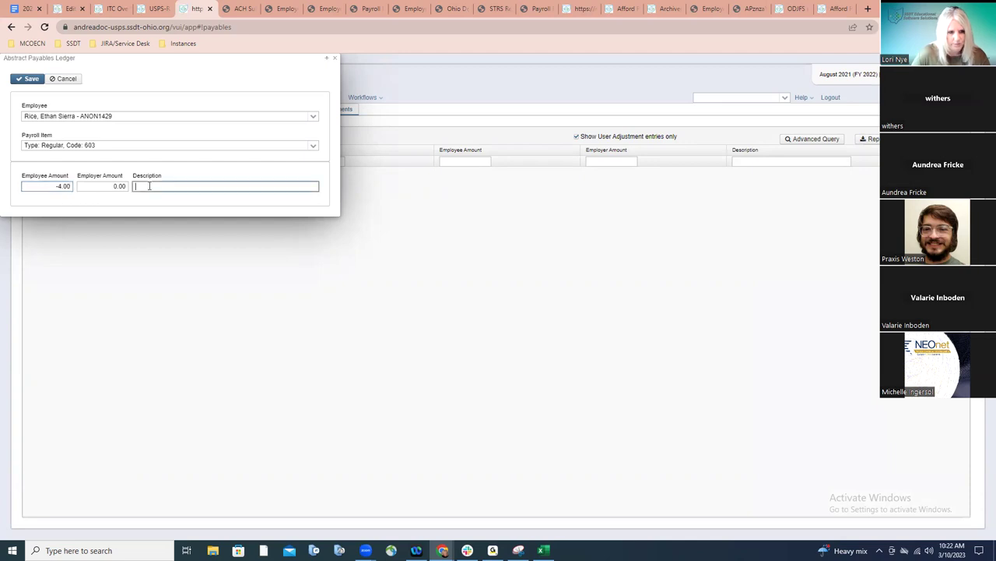
pyautogui.write('TE')
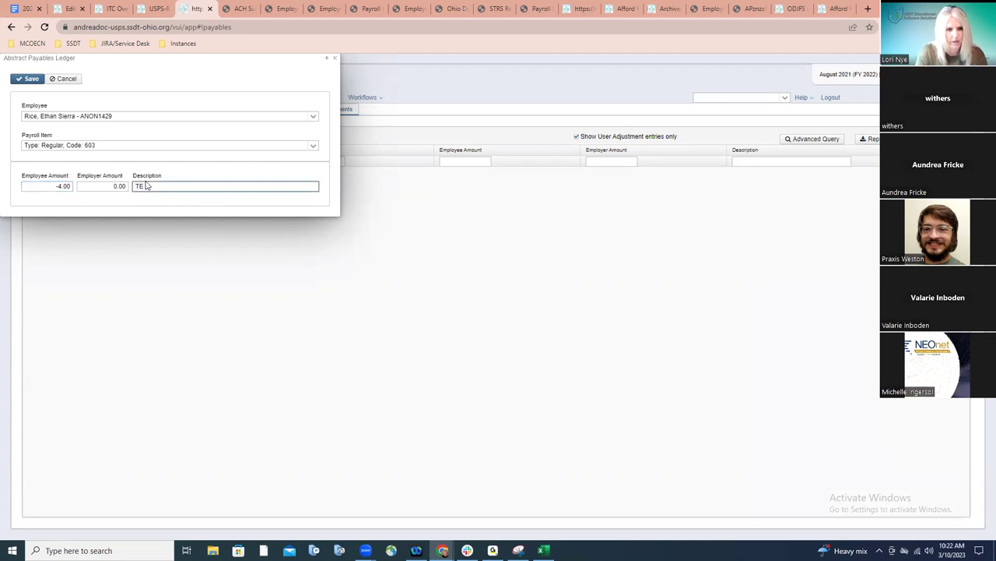
pyautogui.write('es')
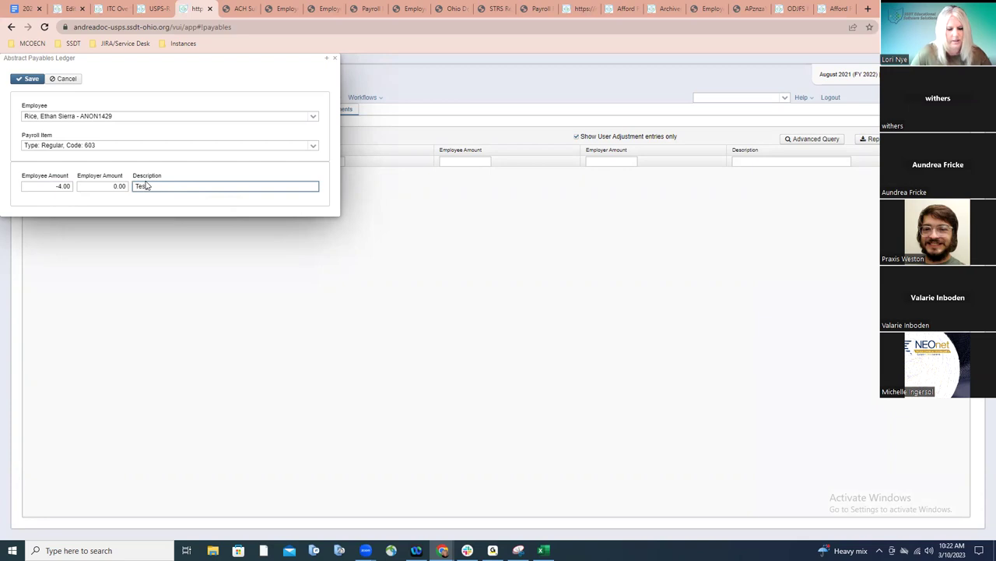
pyautogui.write('t')
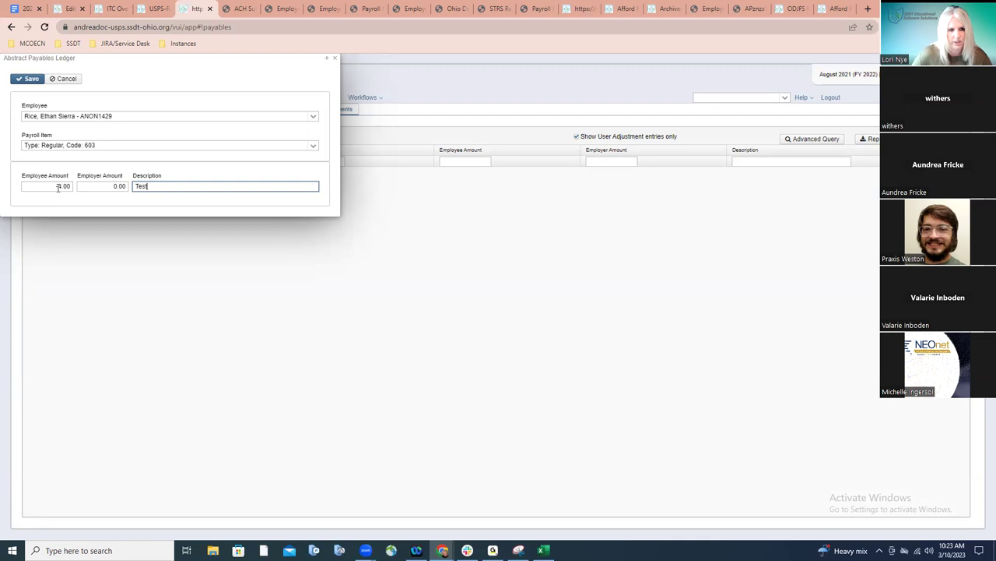
pyautogui.click(34, 81)
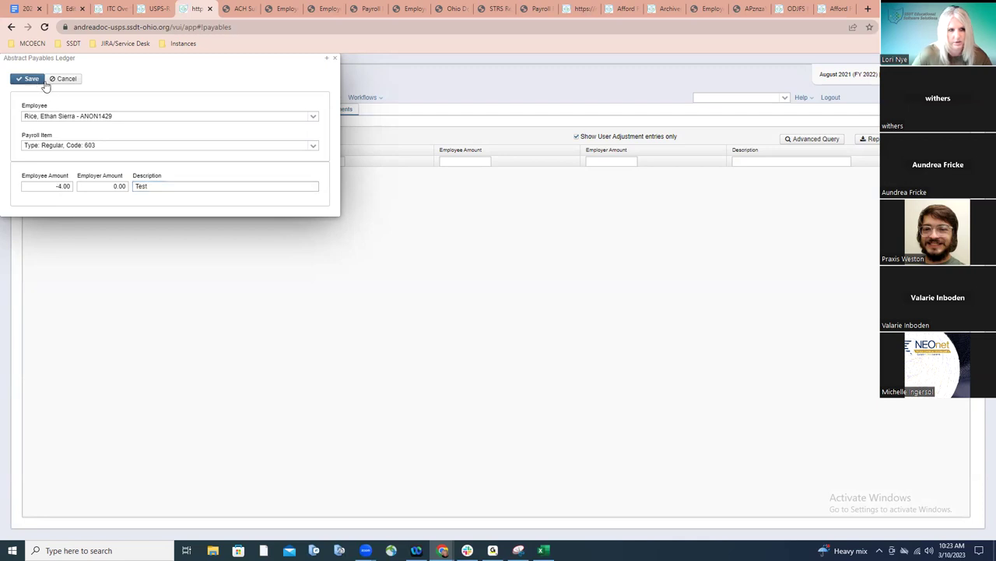
pyautogui.click(335, 59)
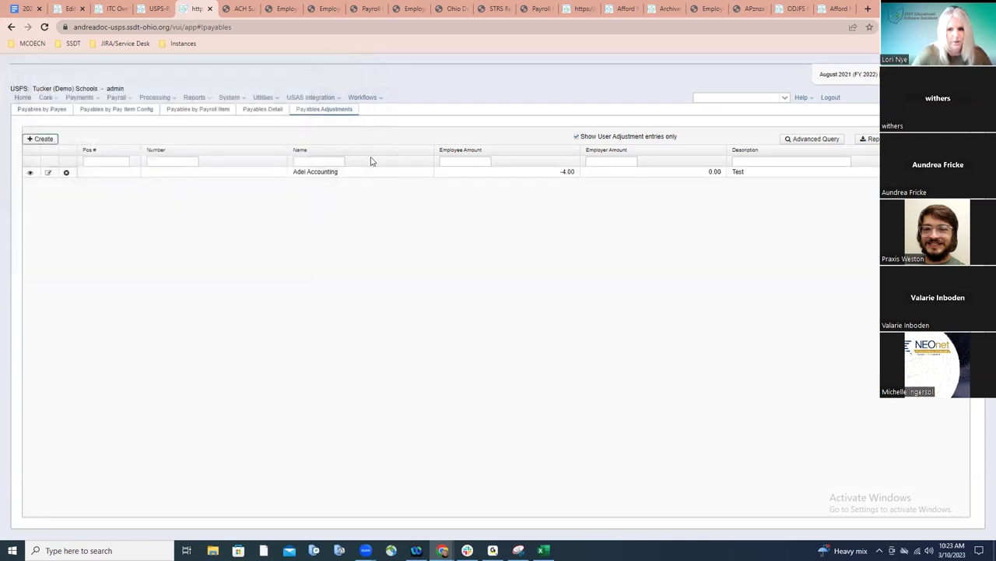
# - Check Adel Accounting's employee amount in the payables by payee
pyautogui.click(52, 109)
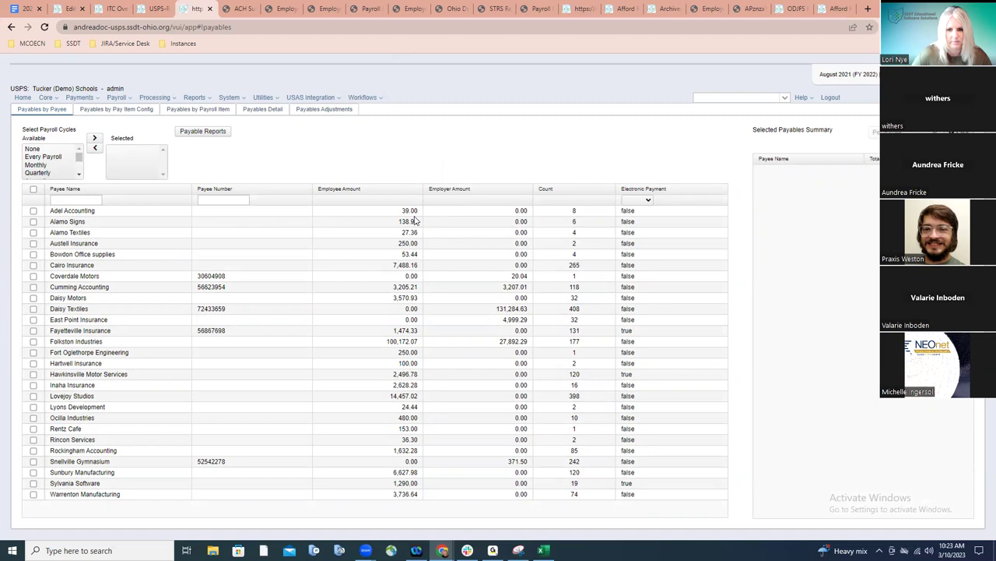
pyautogui.press('Tab')
pyautogui.press('Tab')
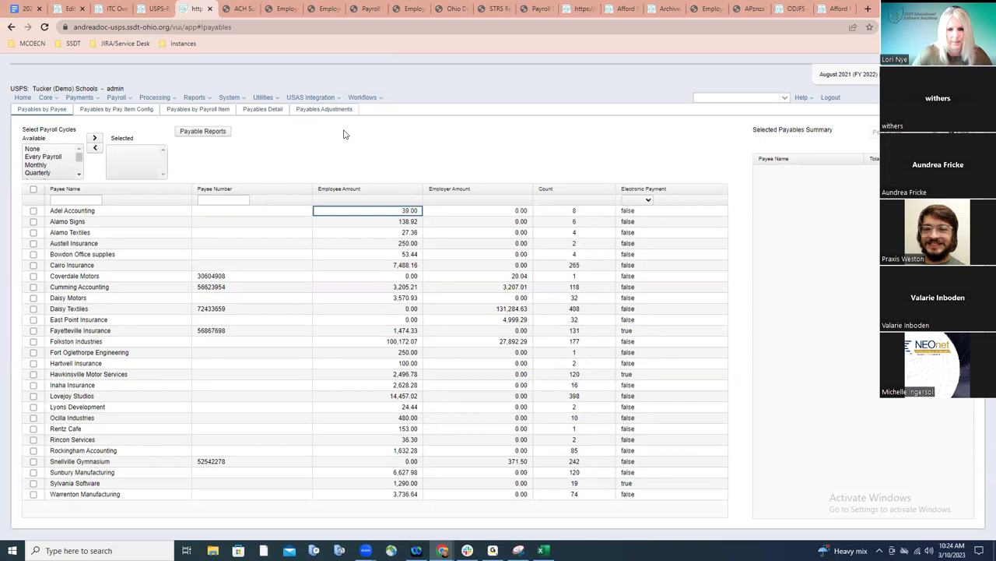
# - Enable Page Break On Payroll Item Code for the PDF payable reports
pyautogui.click(221, 132)
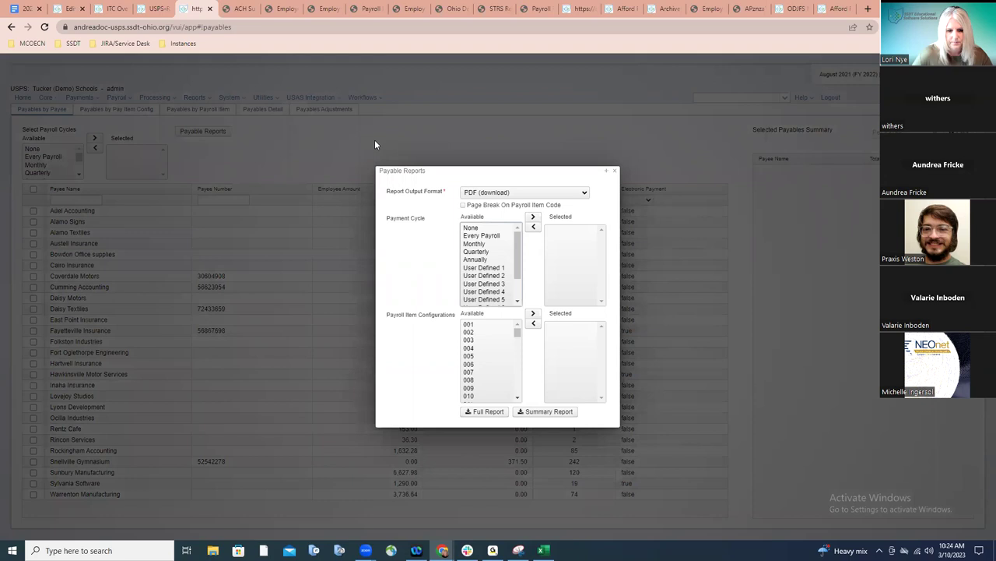
pyautogui.click(581, 196)
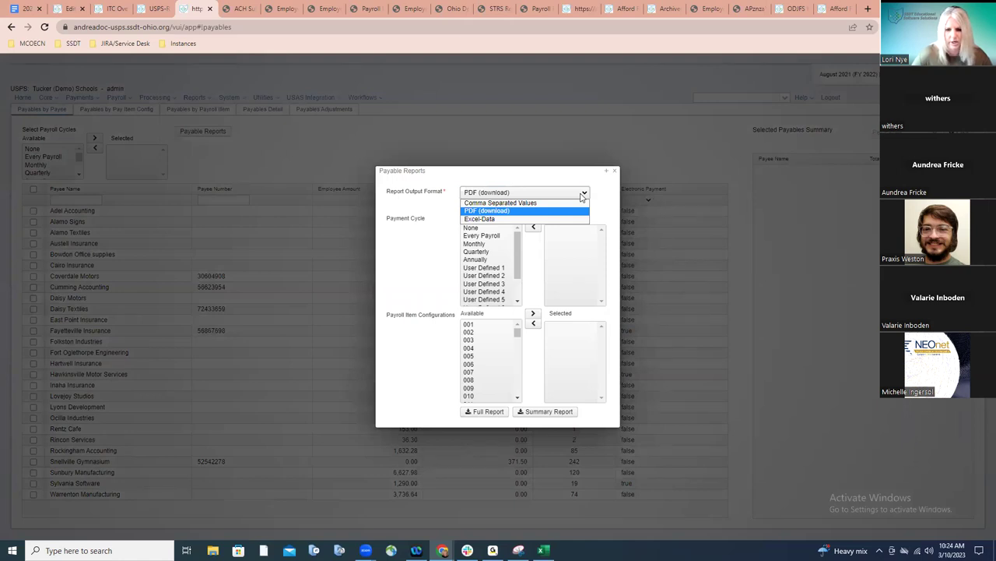
pyautogui.click(581, 197)
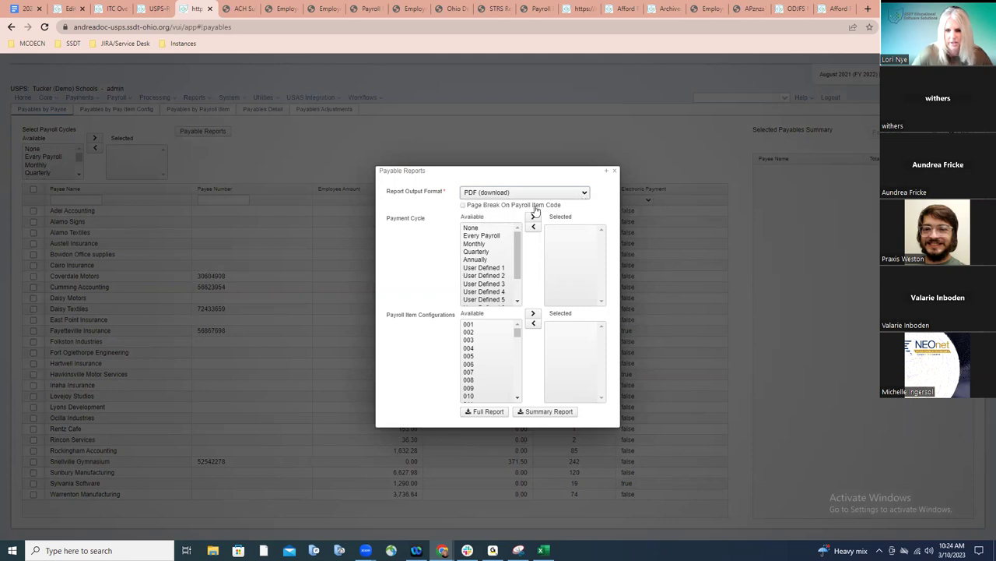
pyautogui.click(463, 206)
pyautogui.click(463, 206)
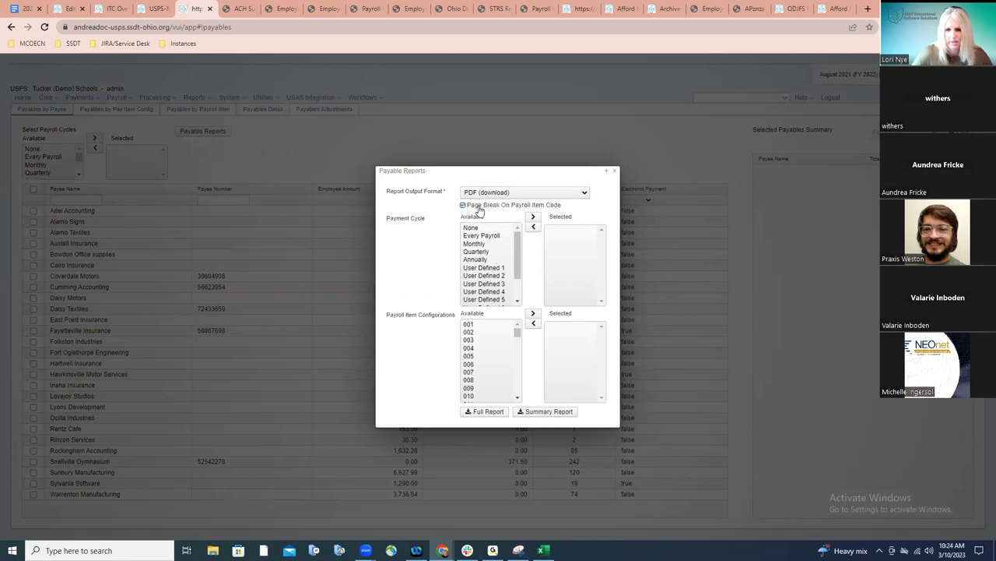
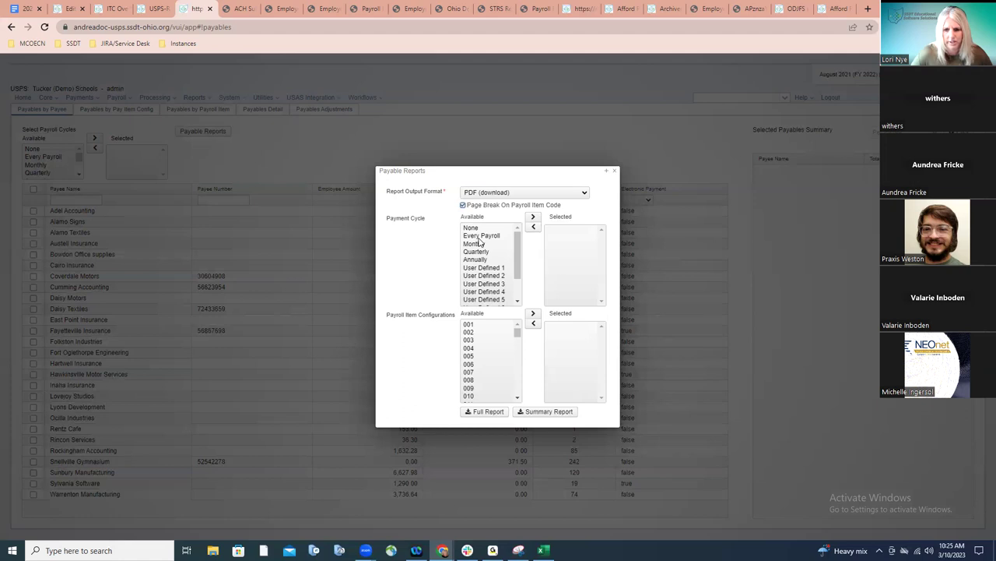
pyautogui.click(481, 235)
pyautogui.click(533, 217)
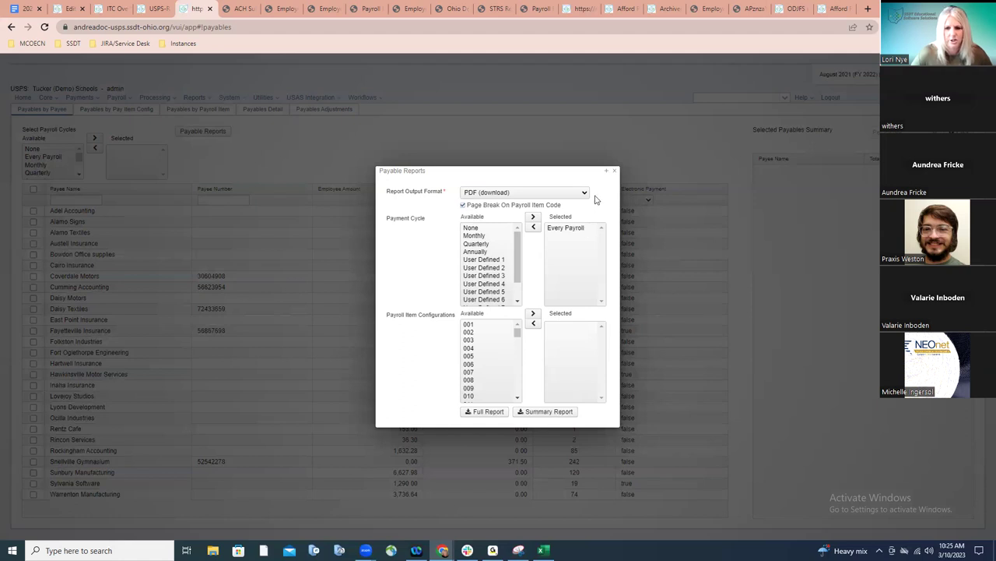
pyautogui.click(614, 171)
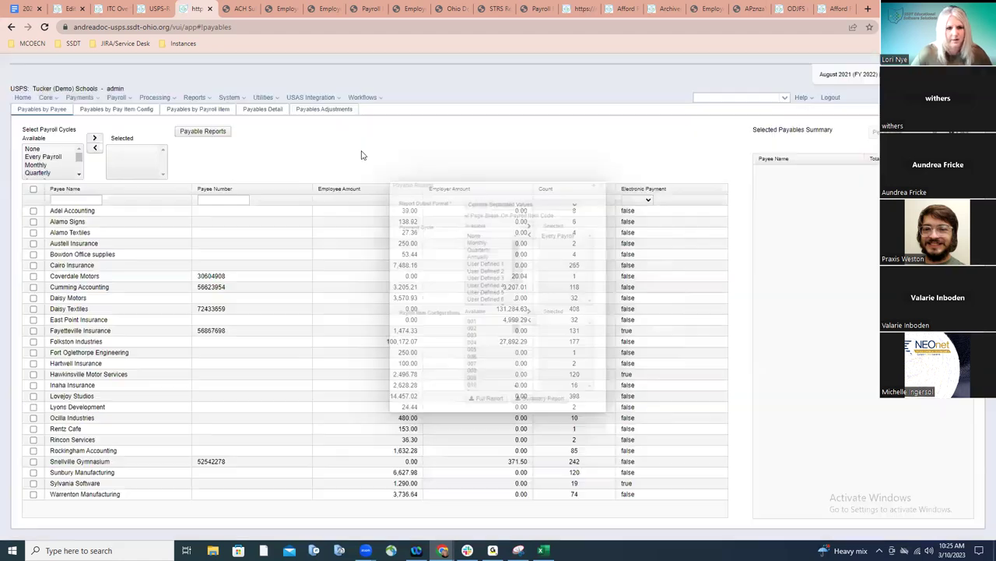
# - Check the payment cycle set in the payroll item configuration of code 001, Federal Tax
pyautogui.click(45, 97)
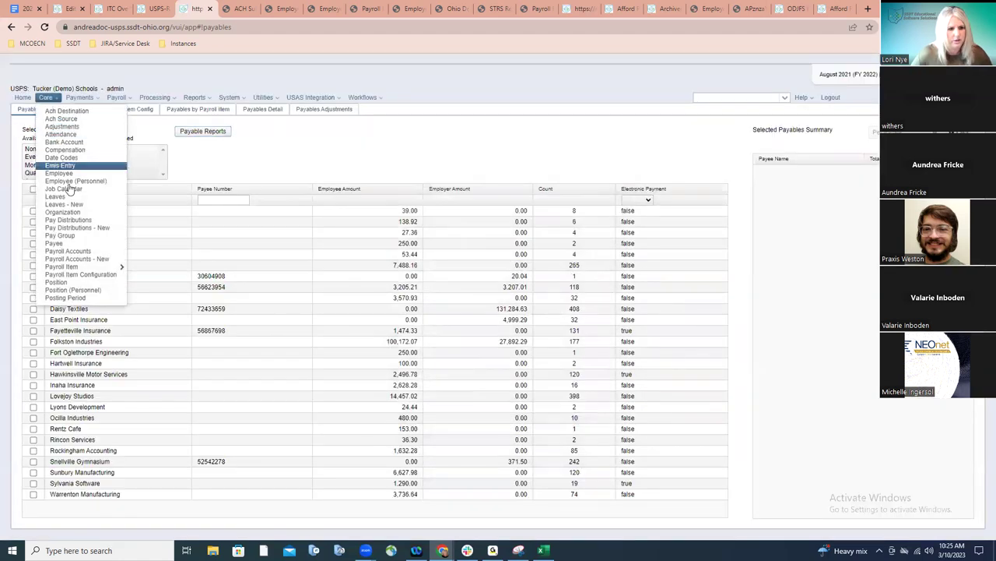
pyautogui.click(84, 276)
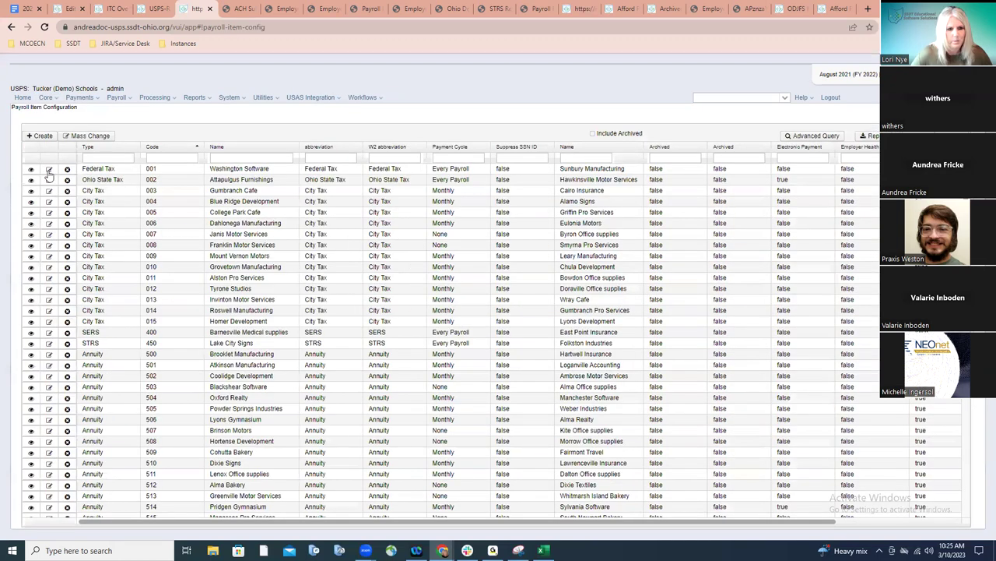
pyautogui.click(48, 170)
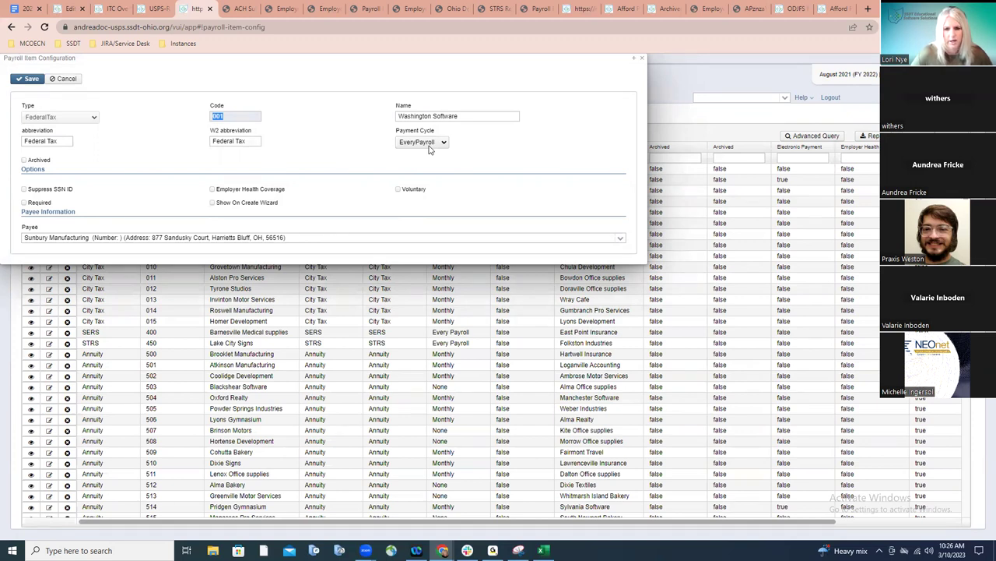
pyautogui.click(640, 60)
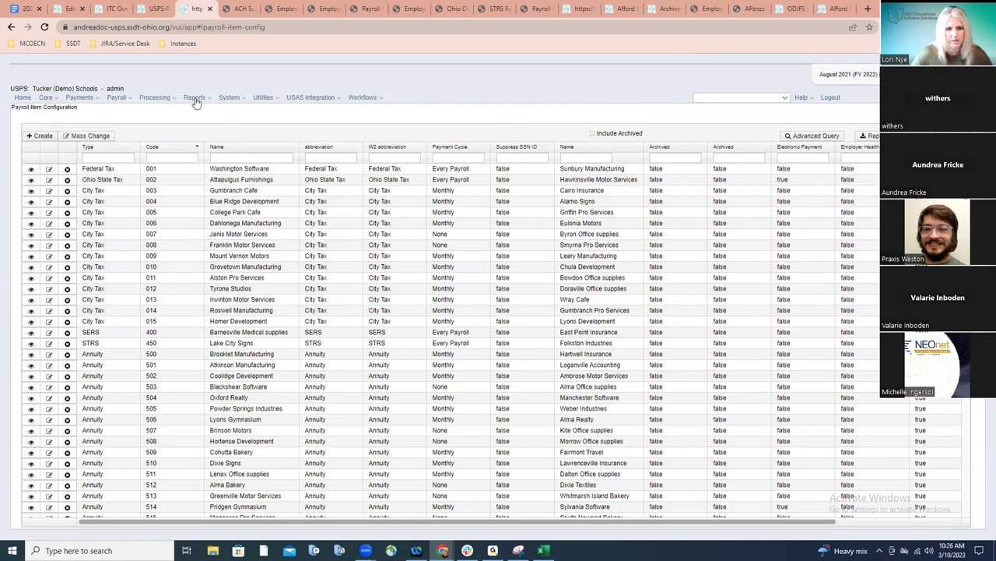
# - Generate the full and summary payable reports as PDF from the outstanding payables, limited to the Every Payroll payment cycle
pyautogui.click(160, 98)
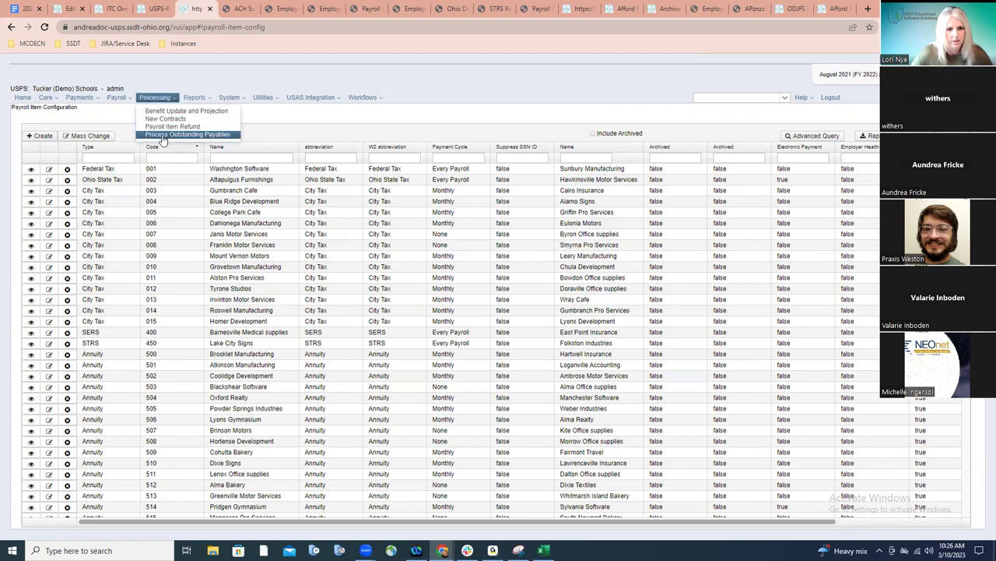
pyautogui.click(163, 134)
pyautogui.click(201, 132)
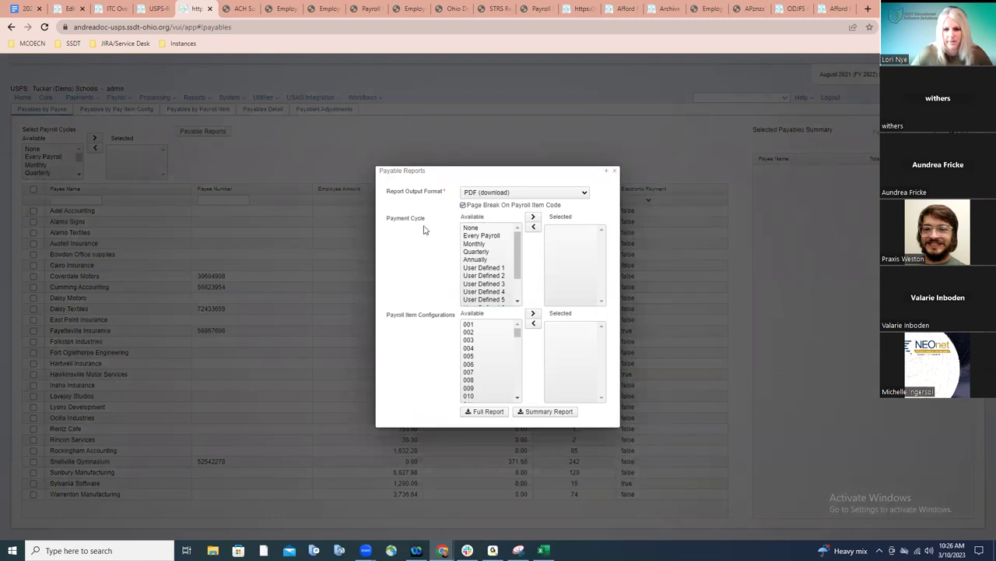
pyautogui.doubleClick(477, 236)
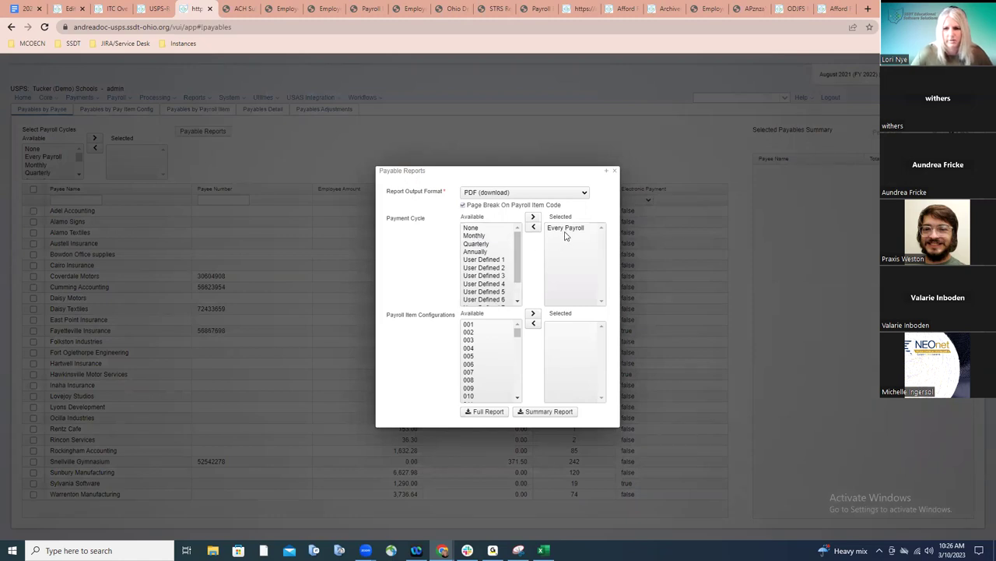
pyautogui.doubleClick(510, 235)
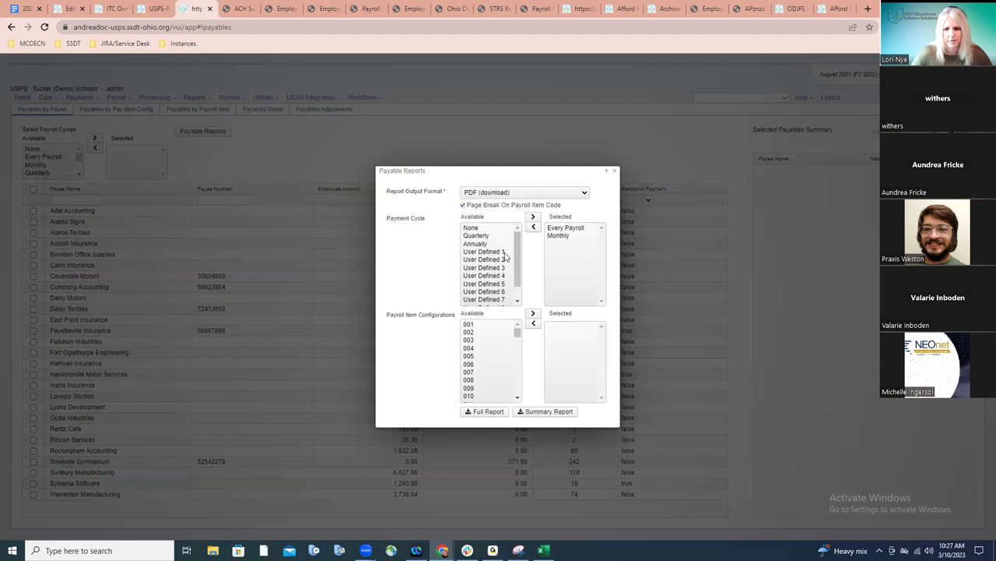
pyautogui.click(557, 236)
pyautogui.click(533, 228)
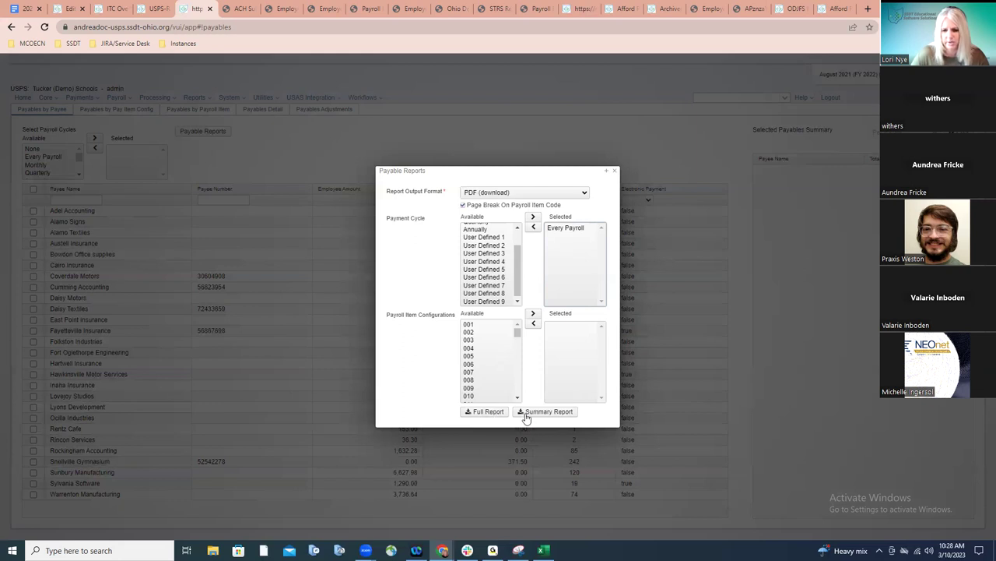
pyautogui.click(497, 415)
pyautogui.click(542, 414)
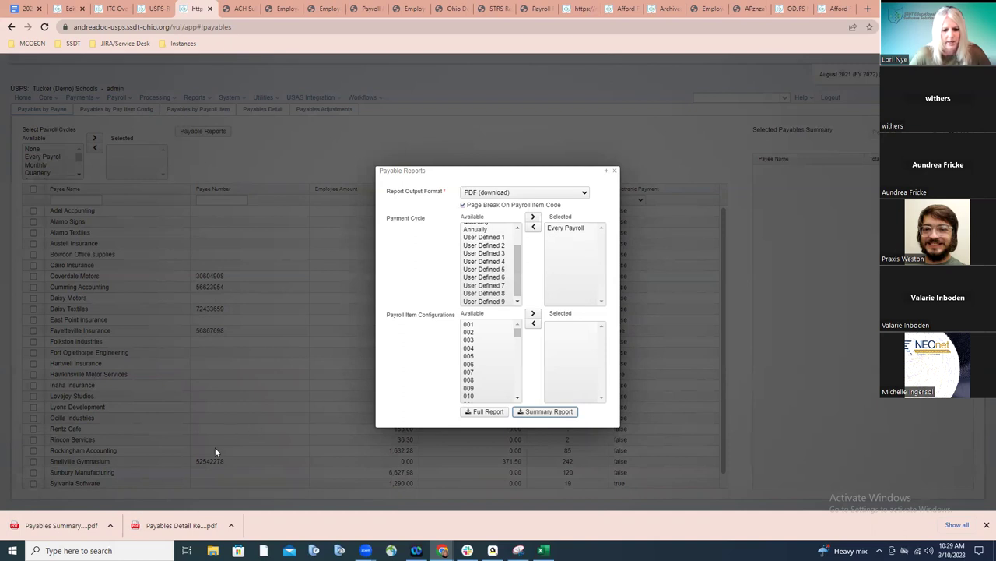
# - Review the employer and employee amounts per payroll item code in the downloaded Payables Summary Report
pyautogui.click(62, 526)
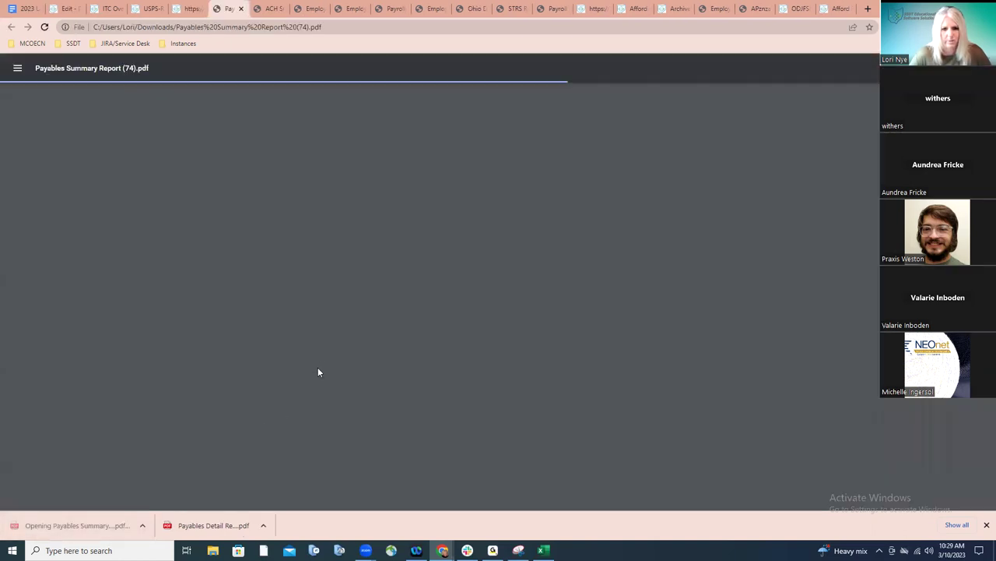
pyautogui.scroll(-6, 338, 363)
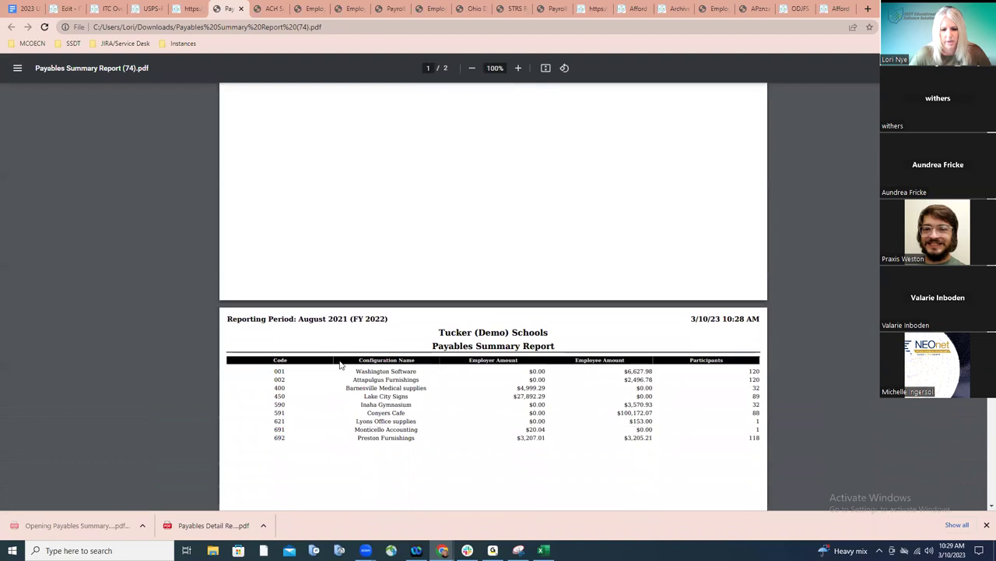
pyautogui.scroll(-1, 340, 365)
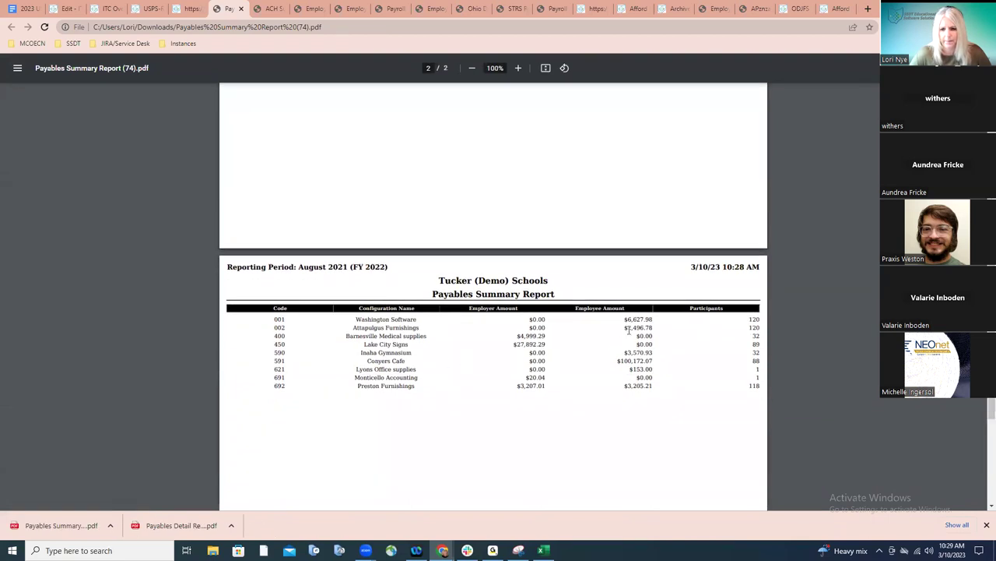
pyautogui.scroll(-3, 623, 343)
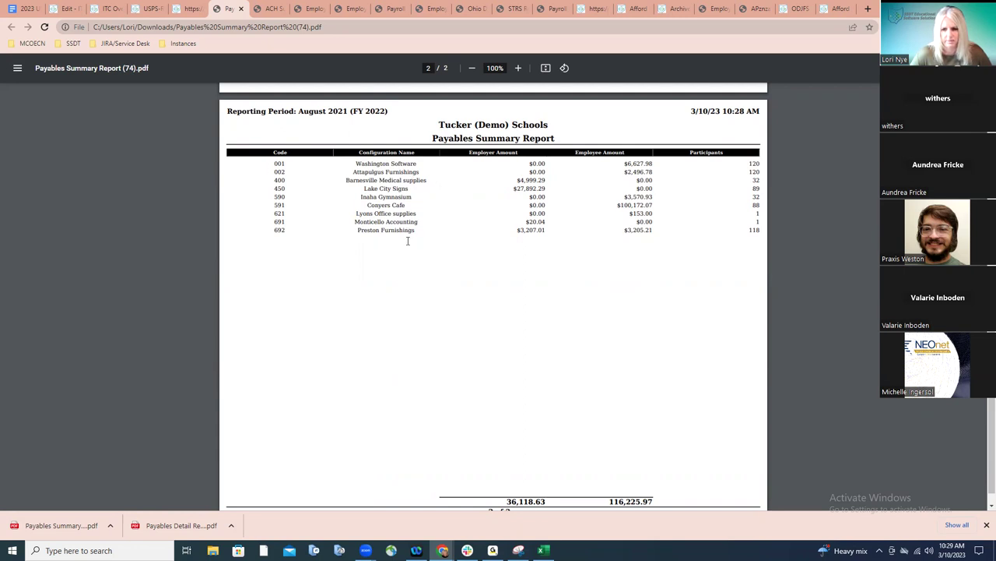
# - Review the per-employee amounts in the downloaded Payables Detail Report, then return to the payables and close the report options
pyautogui.click(191, 524)
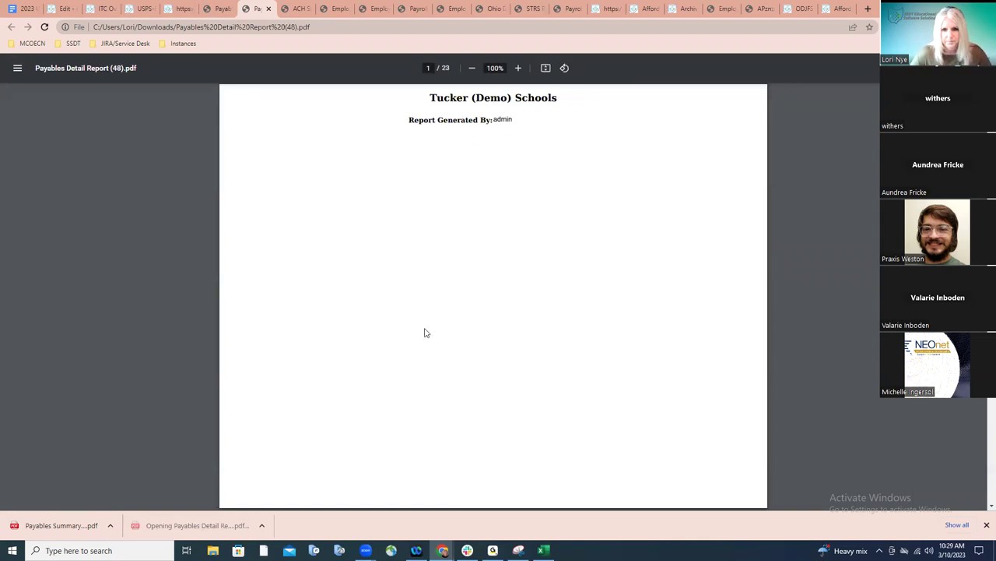
pyautogui.scroll(-3, 425, 333)
pyautogui.scroll(-2, 437, 325)
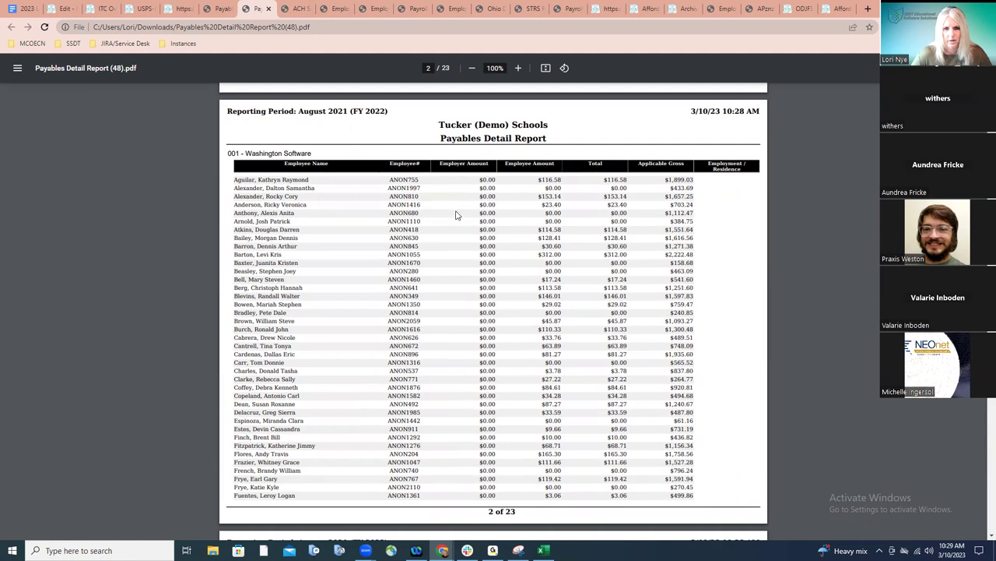
pyautogui.click(184, 9)
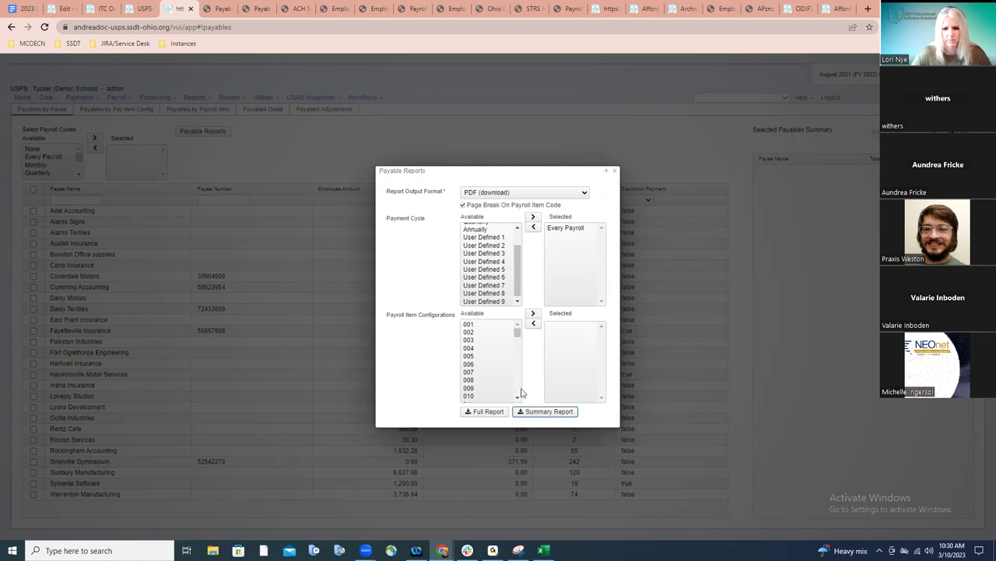
pyautogui.click(614, 171)
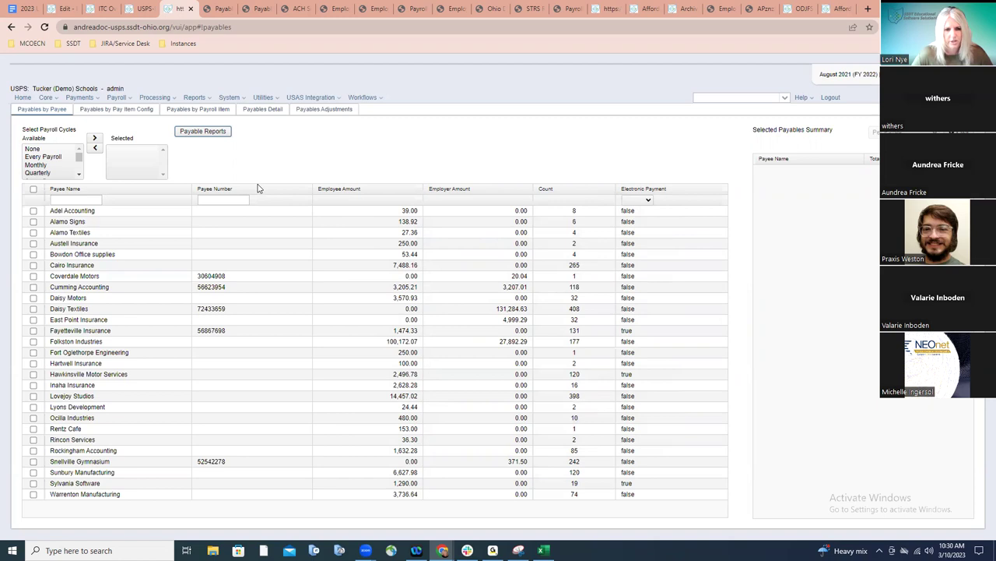
# - Post the payables of all payees in the Every Payroll cycle with issued date 082021 and XML (Export) output
pyautogui.doubleClick(56, 158)
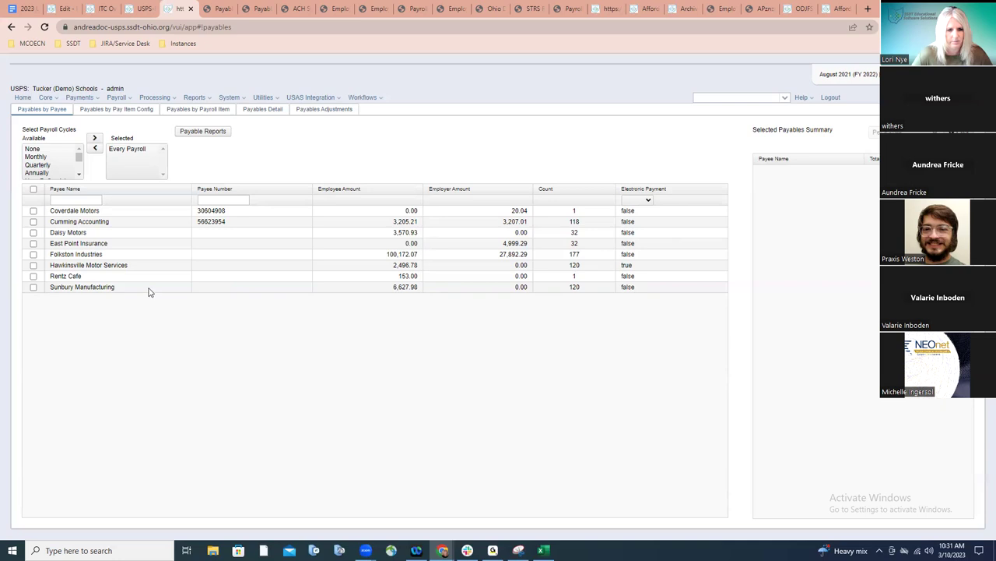
pyautogui.click(33, 190)
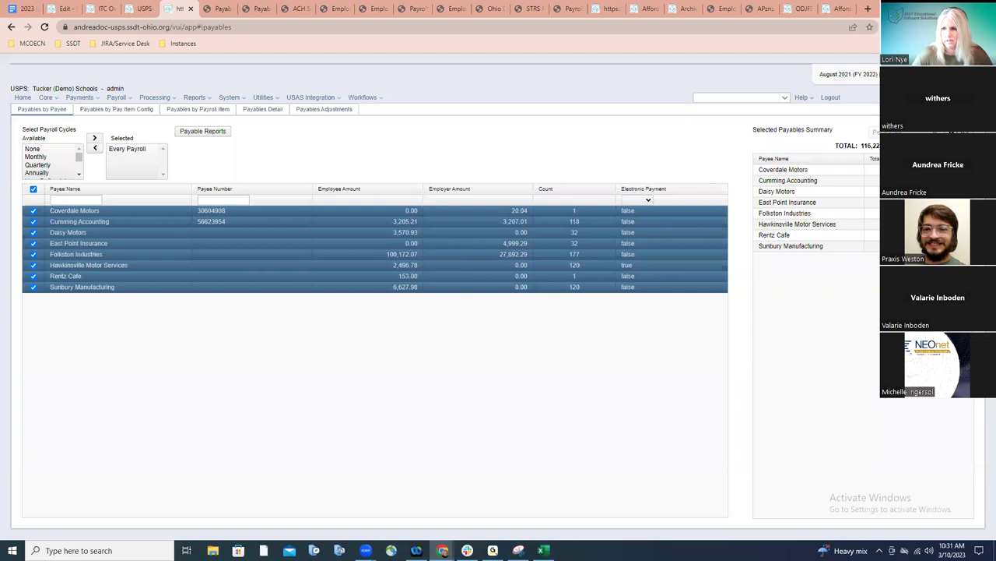
pyautogui.click(888, 132)
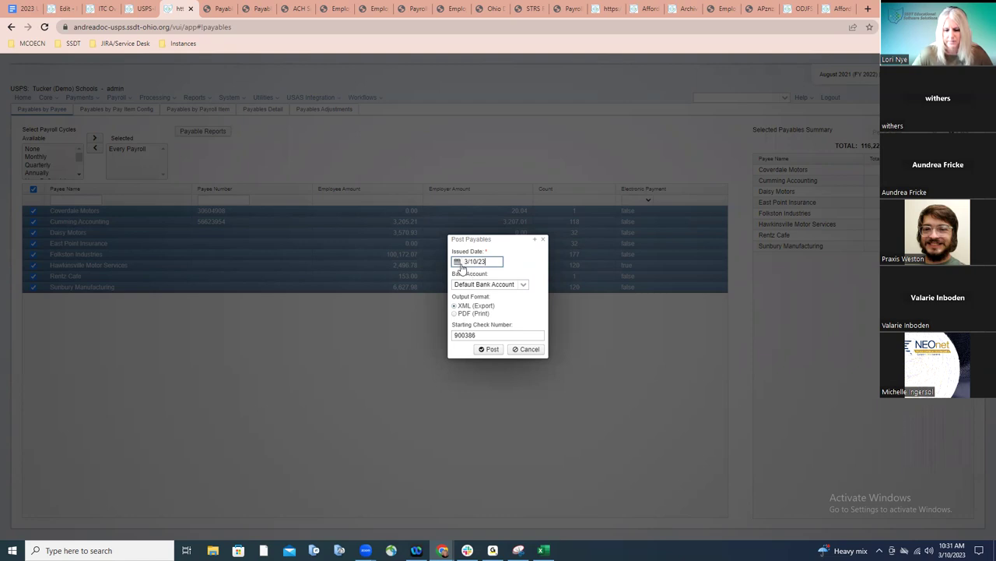
pyautogui.moveTo(497, 261); pyautogui.dragTo(460, 263)
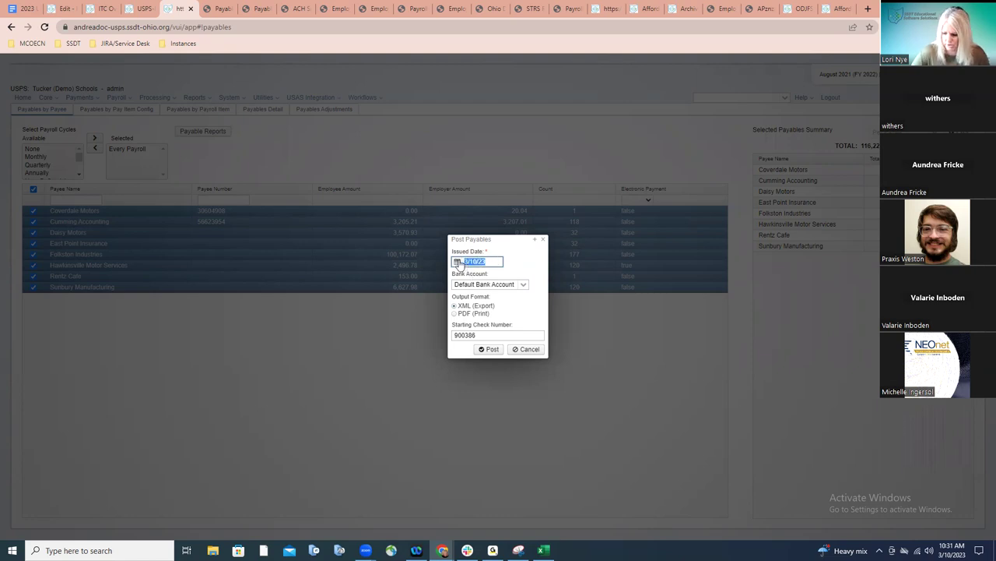
pyautogui.write('082021')
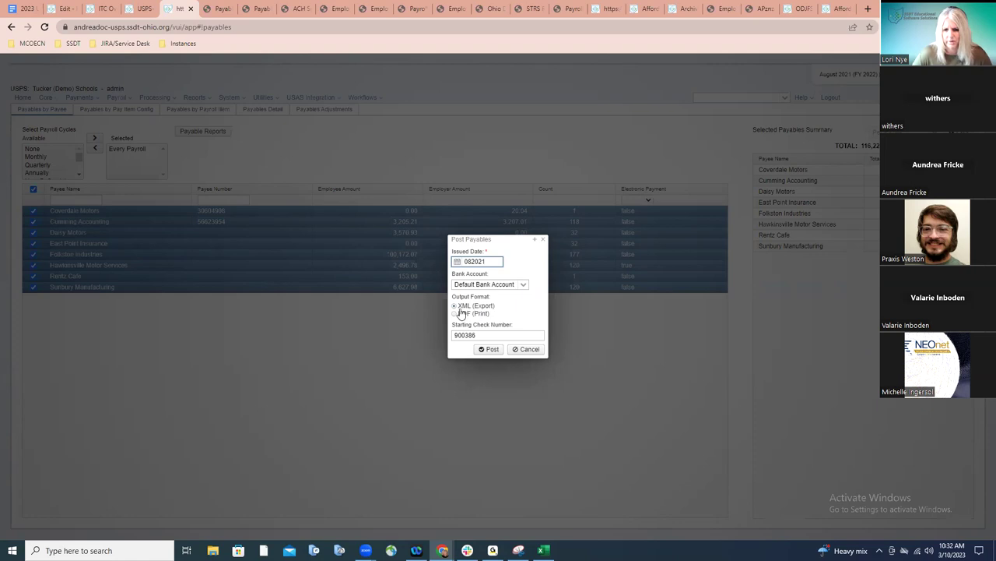
pyautogui.click(488, 350)
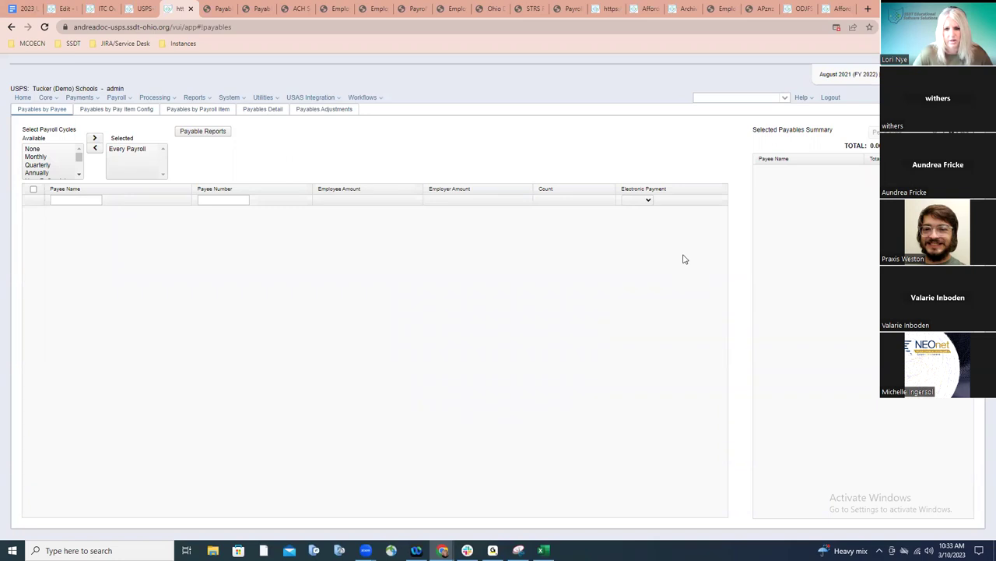
# - Always allow pop-ups and redirects from the payroll site in the browser
pyautogui.click(836, 29)
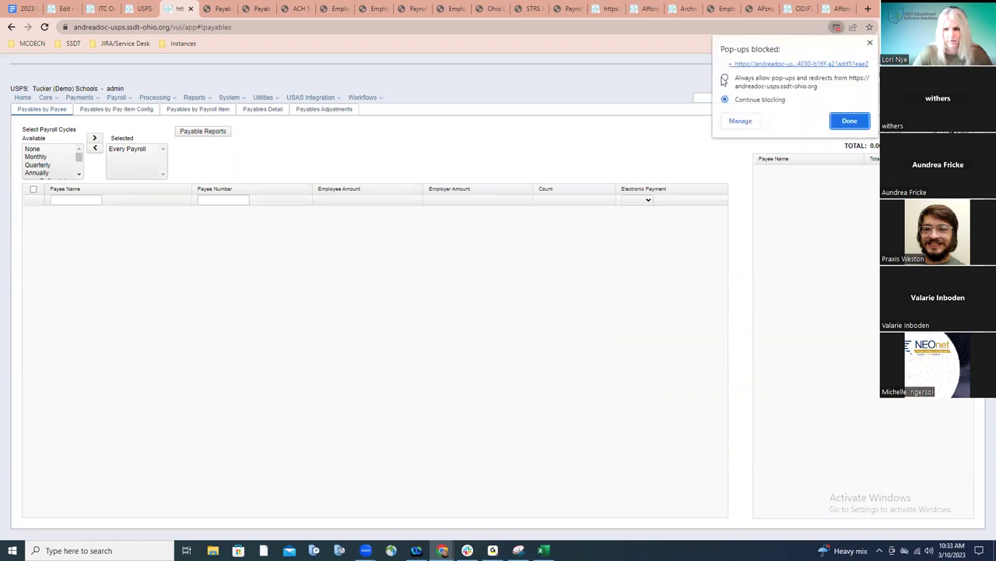
pyautogui.click(724, 79)
pyautogui.click(849, 121)
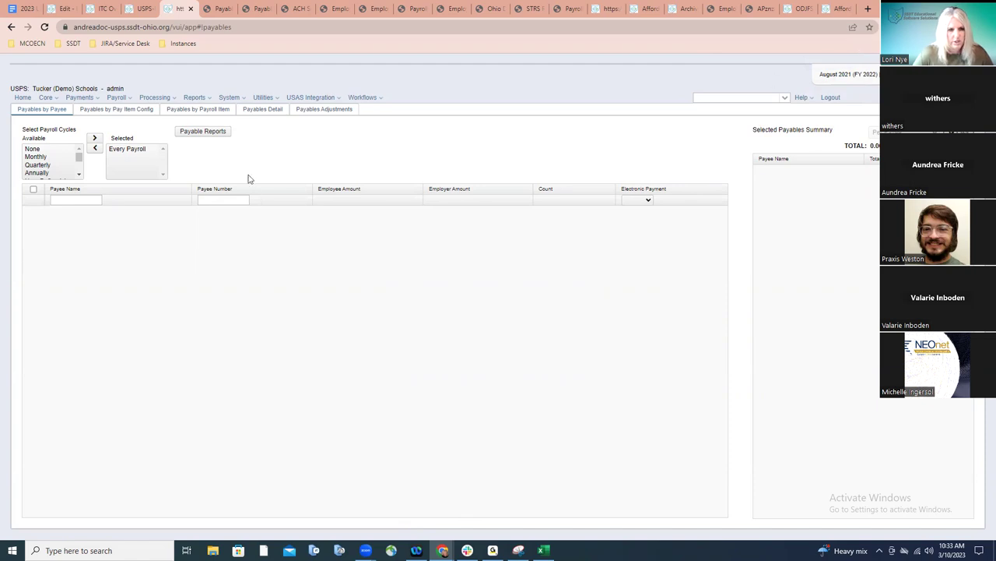
# - Download the Payables Payment Report from the 2023 Payee Payment Detail payroll archive and review its checks, payees and amounts
pyautogui.click(274, 100)
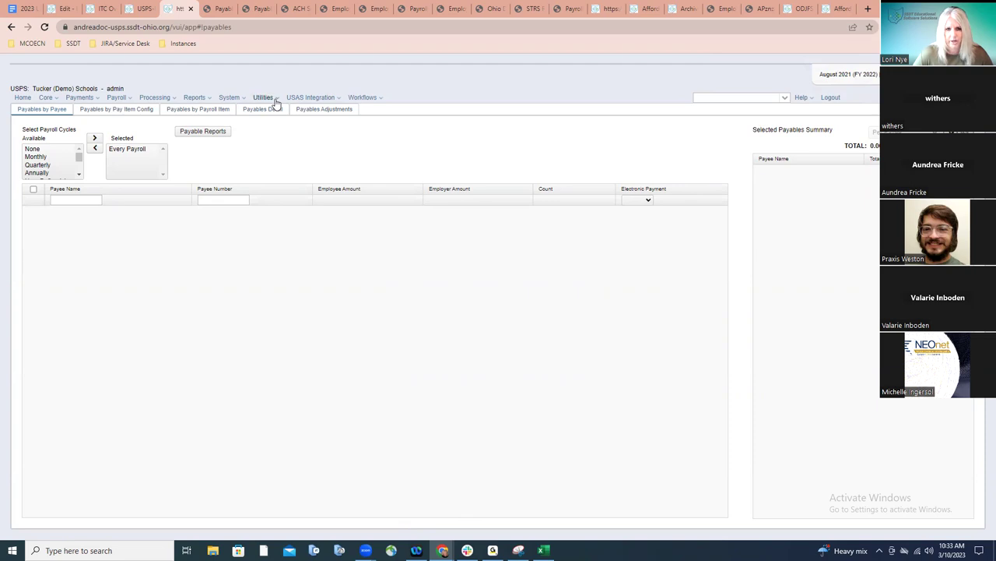
pyautogui.click(276, 150)
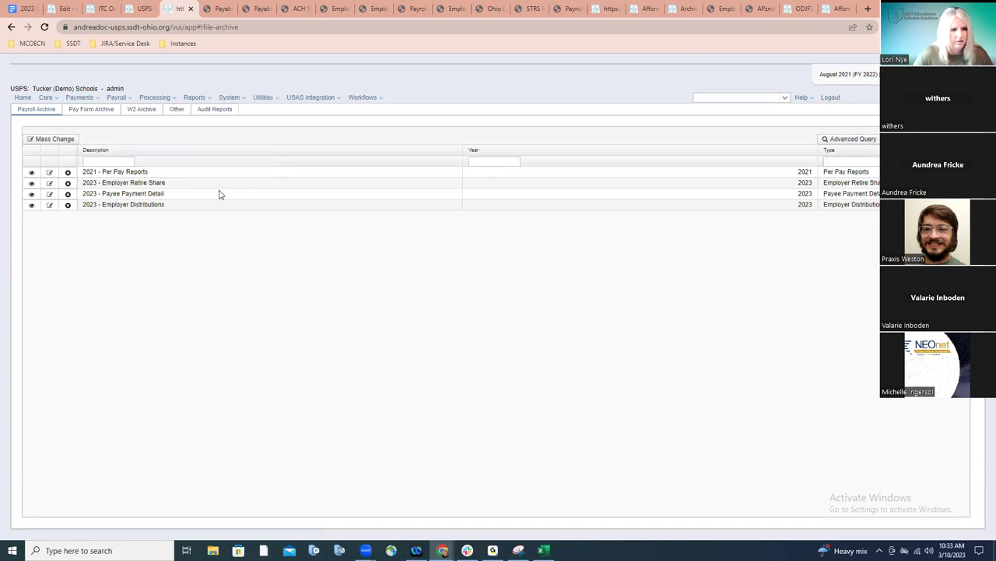
pyautogui.click(262, 195)
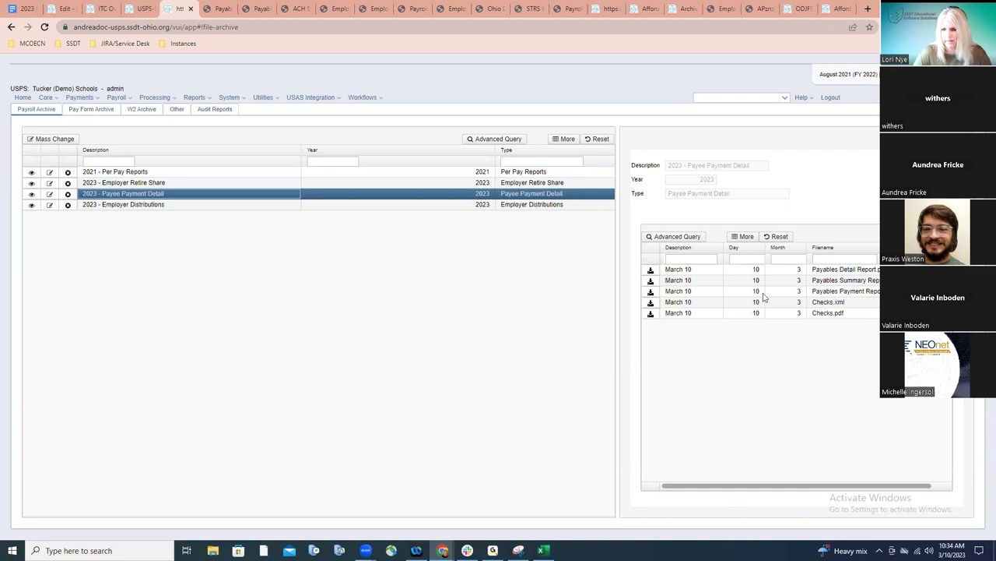
pyautogui.click(651, 293)
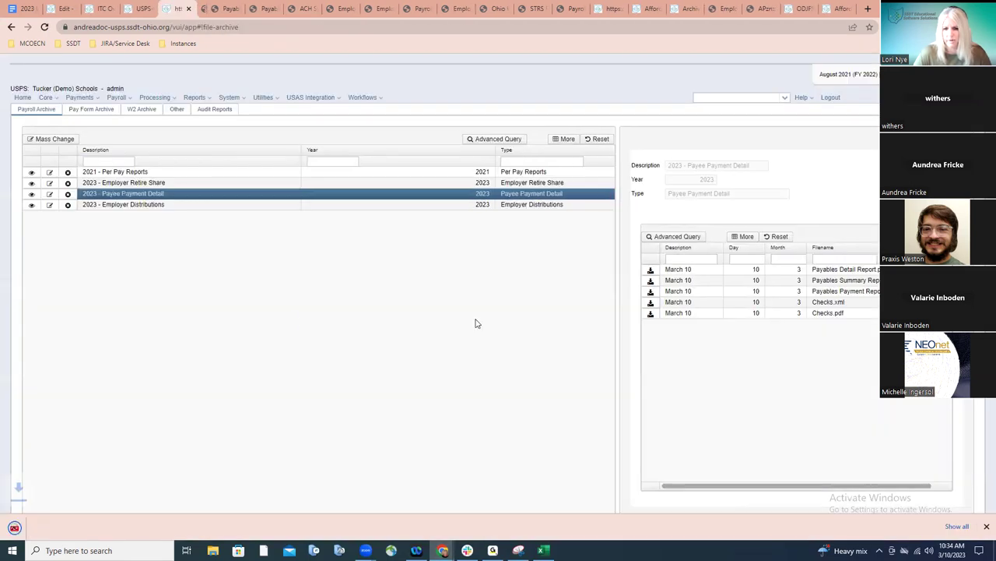
pyautogui.click(60, 525)
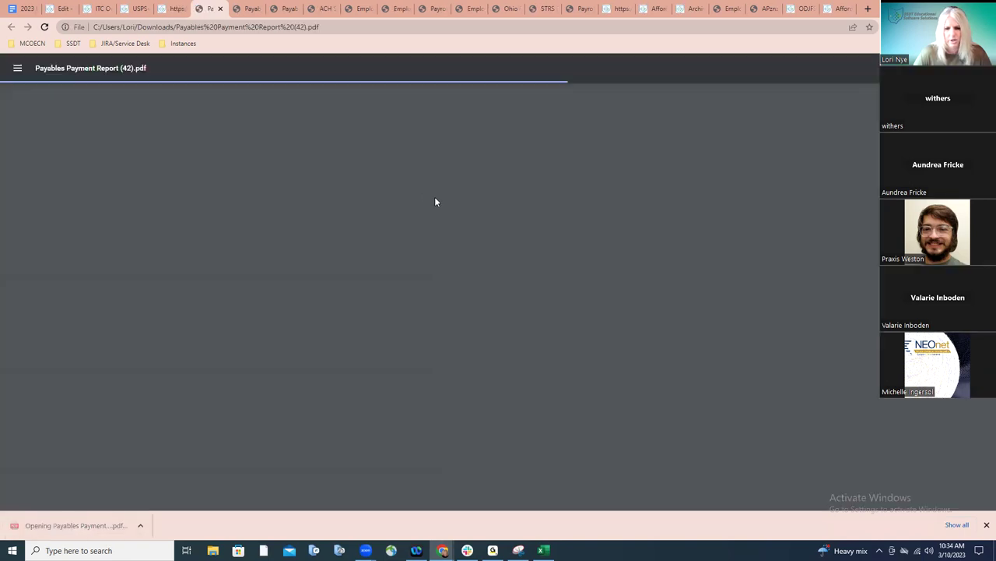
pyautogui.scroll(-3, 436, 209)
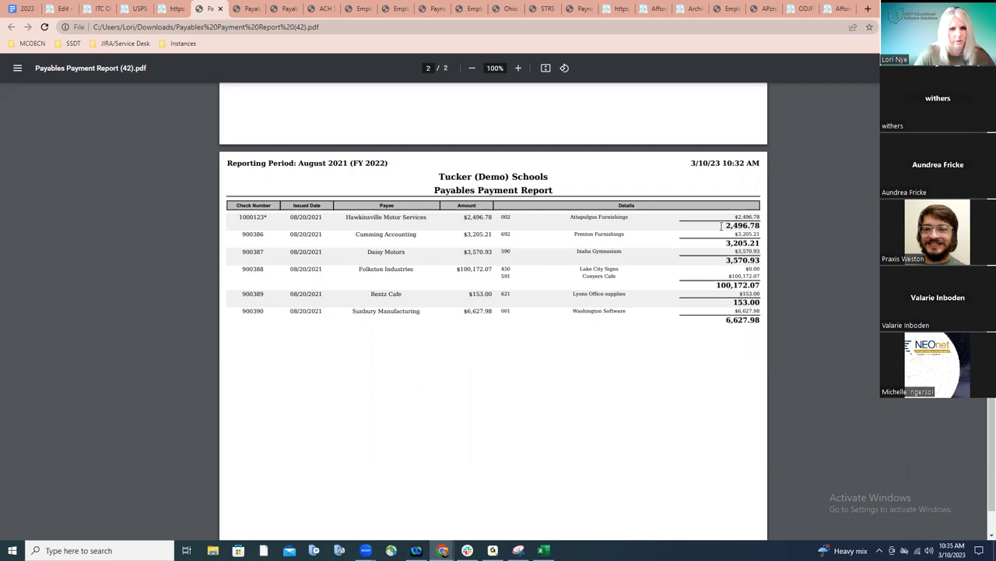
# - Download the archived Payables Detail Report from the same archive entry and review its per-employee amounts
pyautogui.click(168, 10)
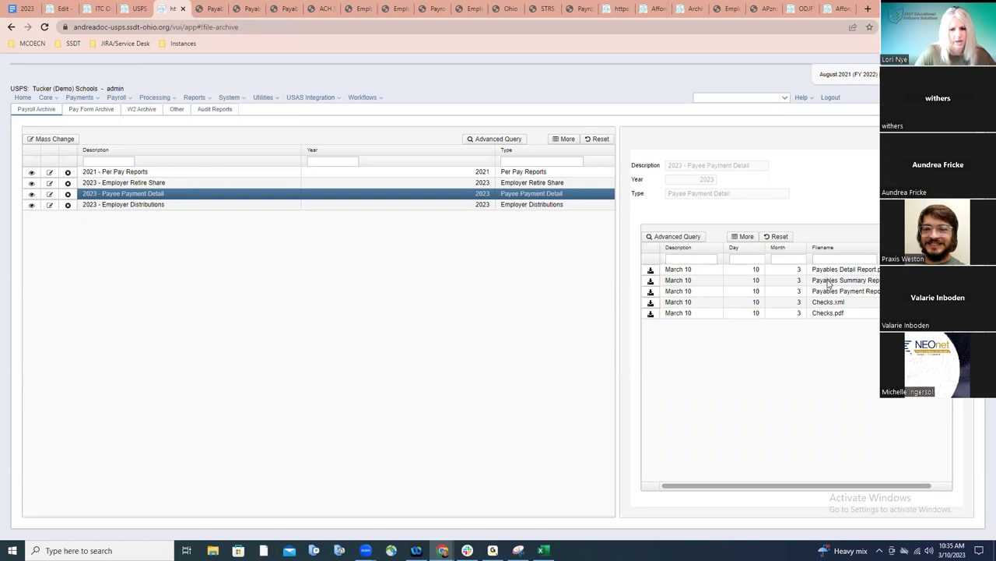
pyautogui.click(651, 271)
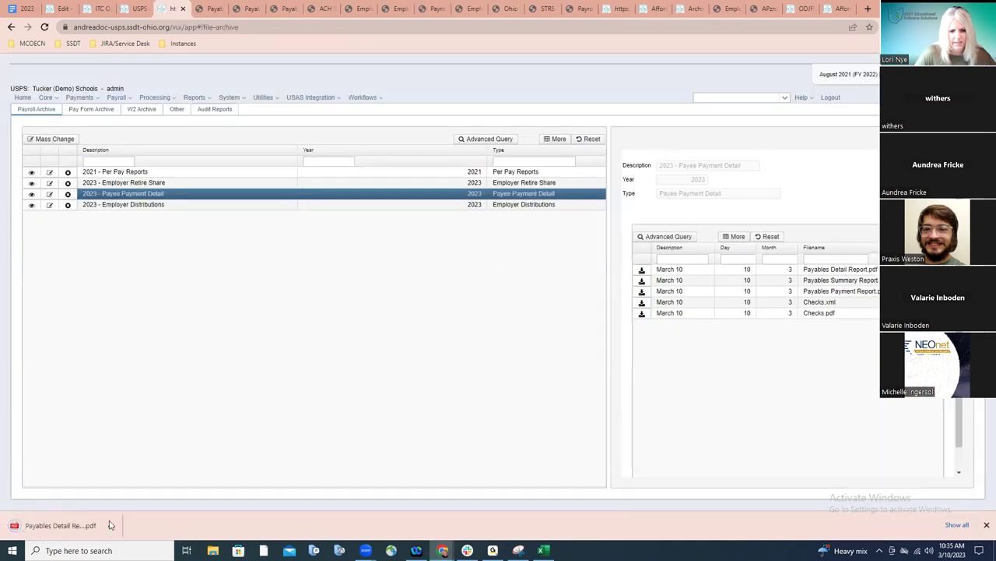
pyautogui.click(87, 525)
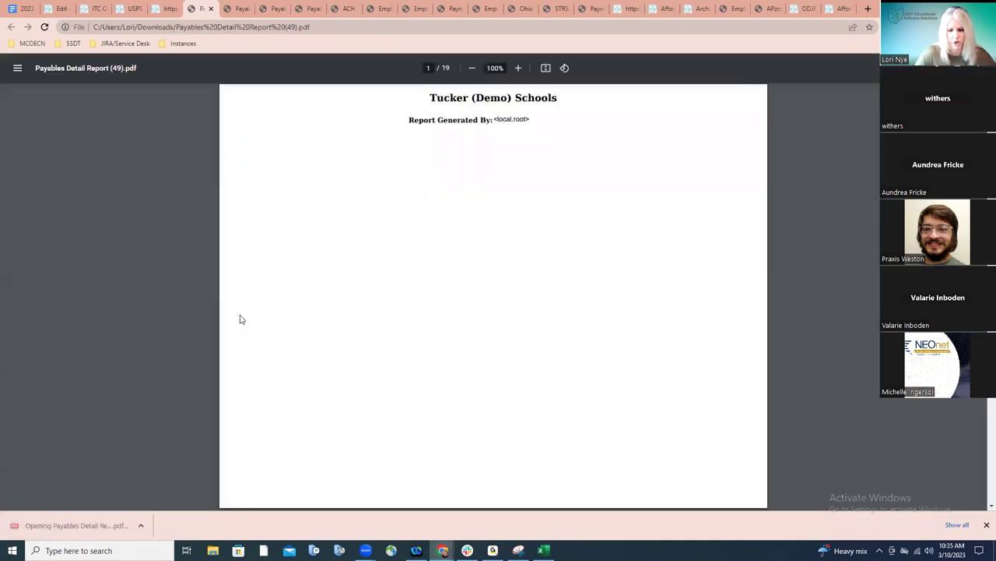
pyautogui.scroll(-2, 243, 319)
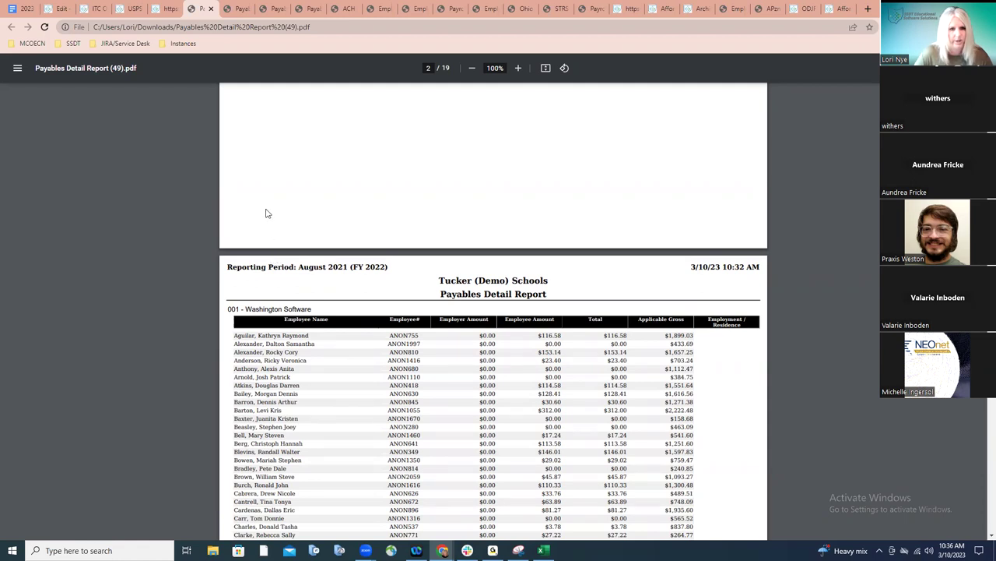
# - Return to the payroll archive, close the Payee Payment Detail entry and open Process Outstanding Payables
pyautogui.click(166, 11)
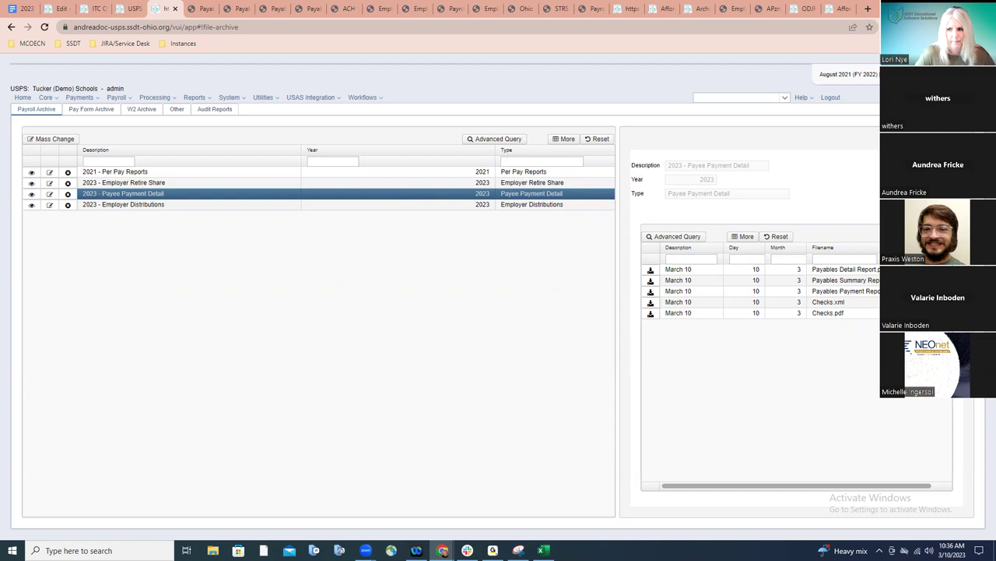
pyautogui.click(965, 134)
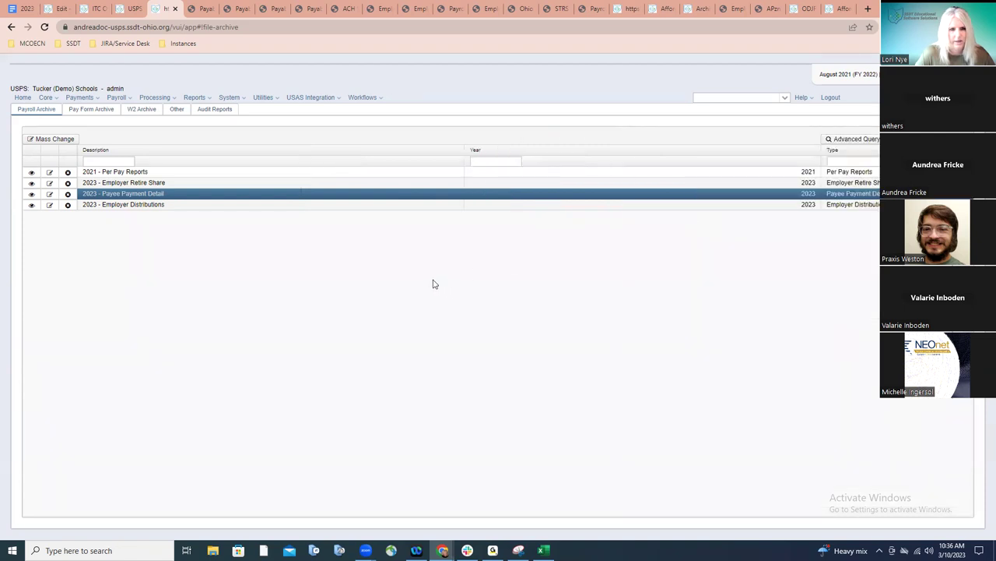
pyautogui.click(169, 100)
pyautogui.click(178, 135)
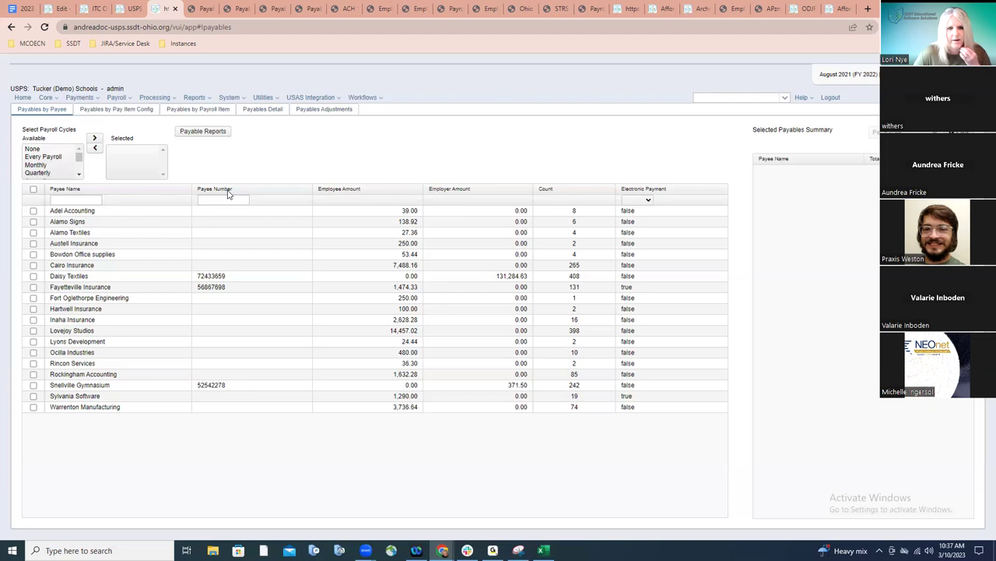
# - Read checklist step 34, Process Leave Accruals (BENACC), and open Benefit Update and Projection in USPS
pyautogui.click(130, 11)
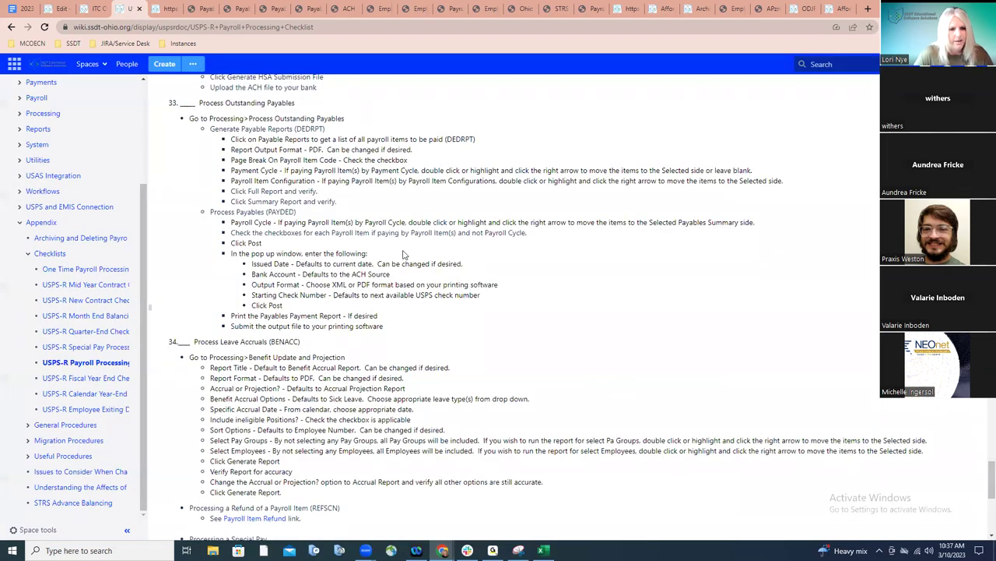
pyautogui.scroll(-3, 404, 254)
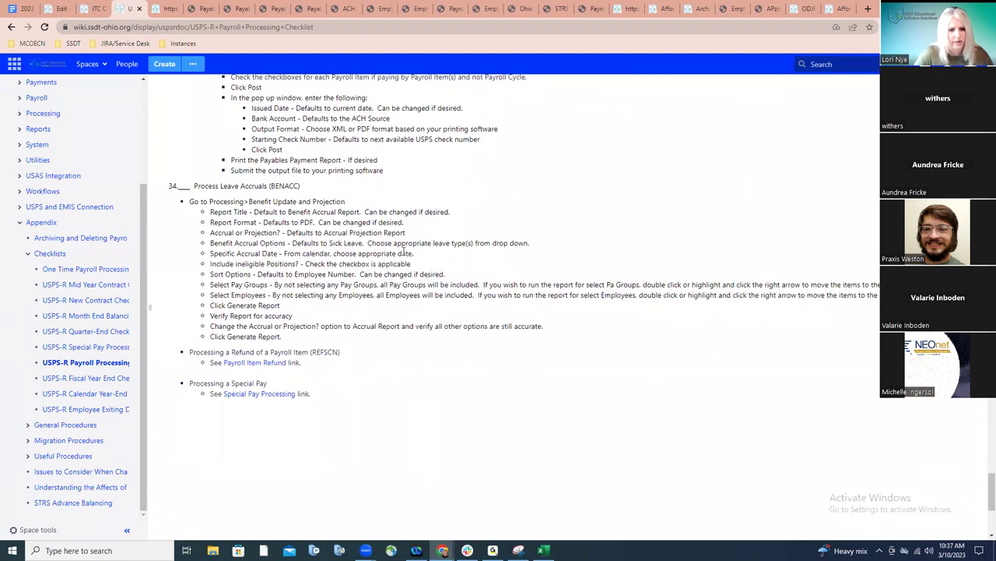
pyautogui.scroll(-1, 403, 253)
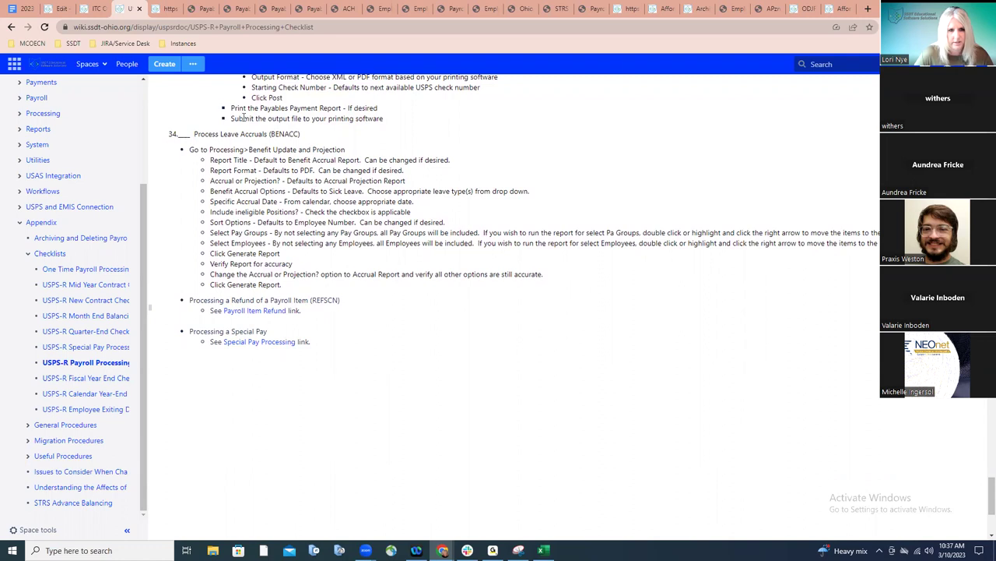
pyautogui.click(165, 8)
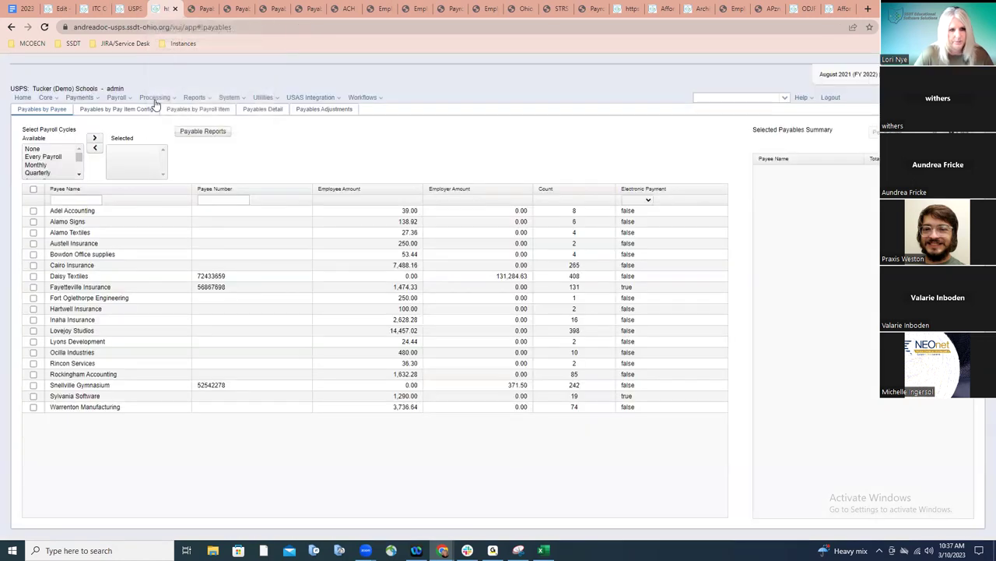
pyautogui.click(156, 100)
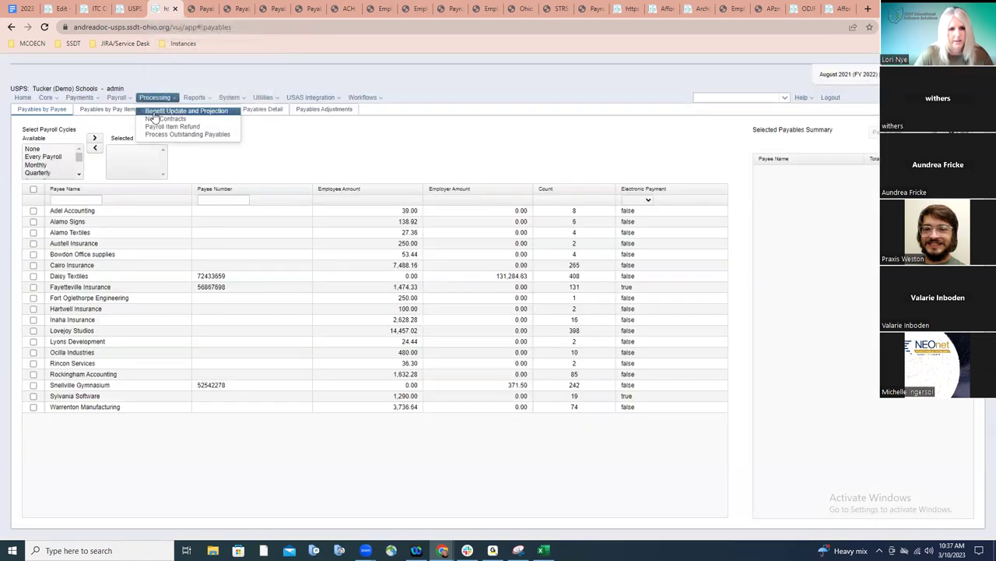
pyautogui.click(154, 113)
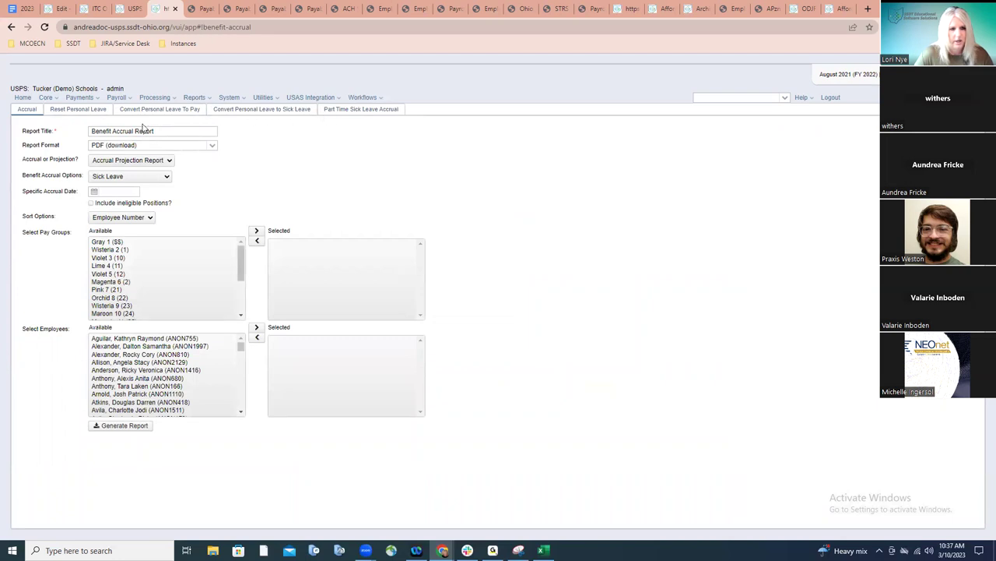
# - Look at the Leaves grid, and check the leave eligibility flags on the first listed employee's Secretary position
pyautogui.click(56, 102)
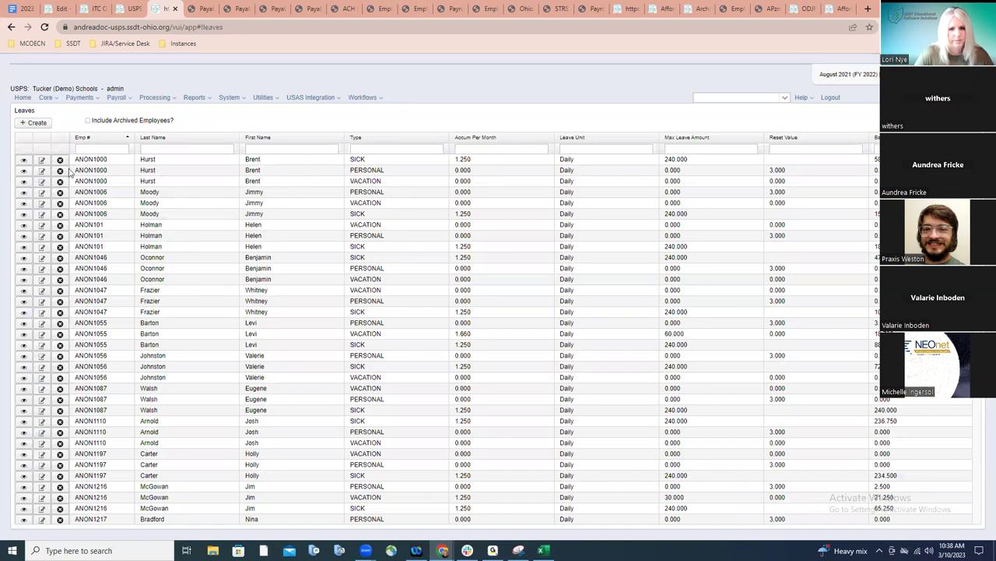
pyautogui.click(48, 98)
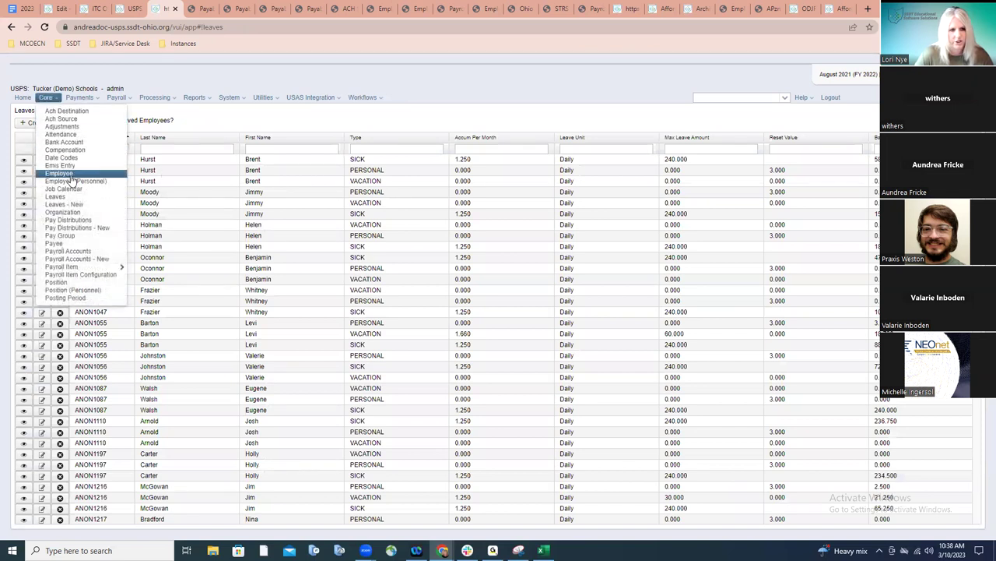
pyautogui.click(78, 281)
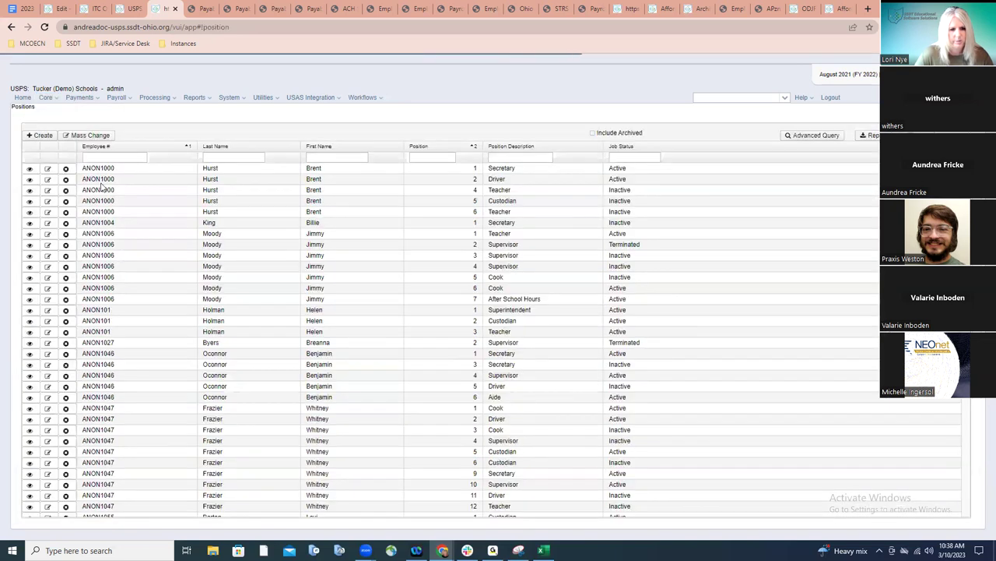
pyautogui.click(48, 170)
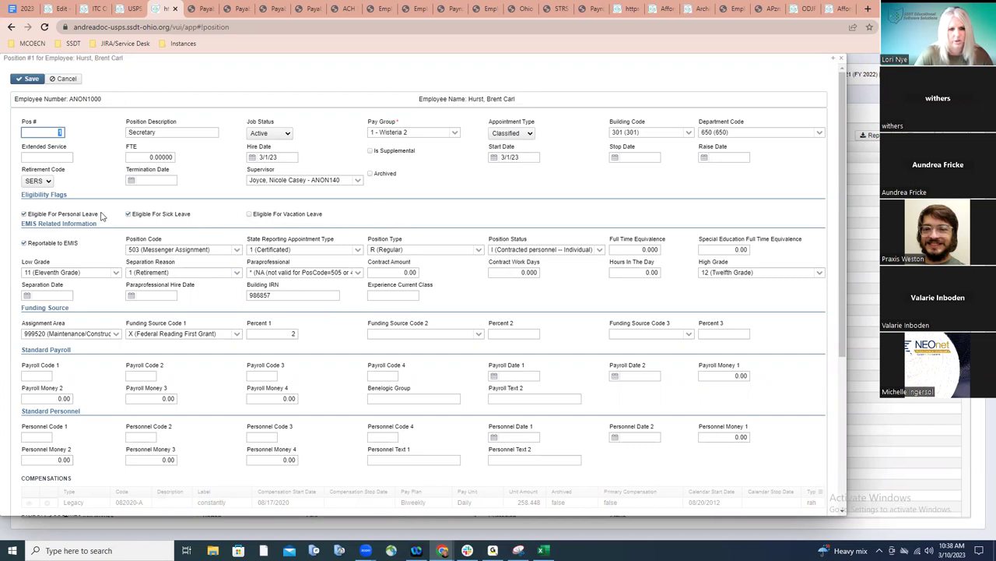
pyautogui.click(841, 59)
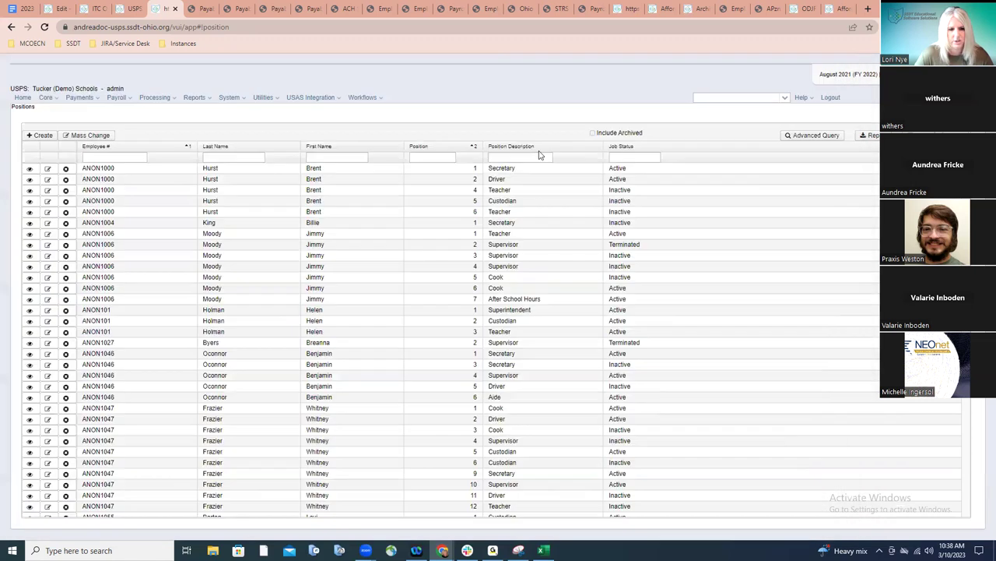
# - Examine the first listed employee's leave records, including the PERSONAL leave's reset value and accumulation fields, and close them without saving
pyautogui.click(46, 97)
pyautogui.click(56, 205)
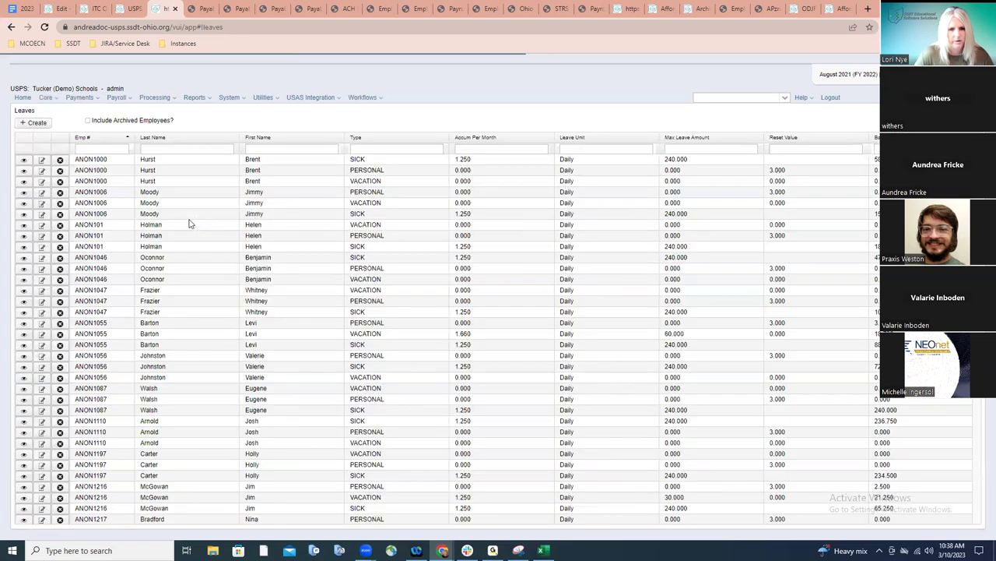
pyautogui.click(42, 159)
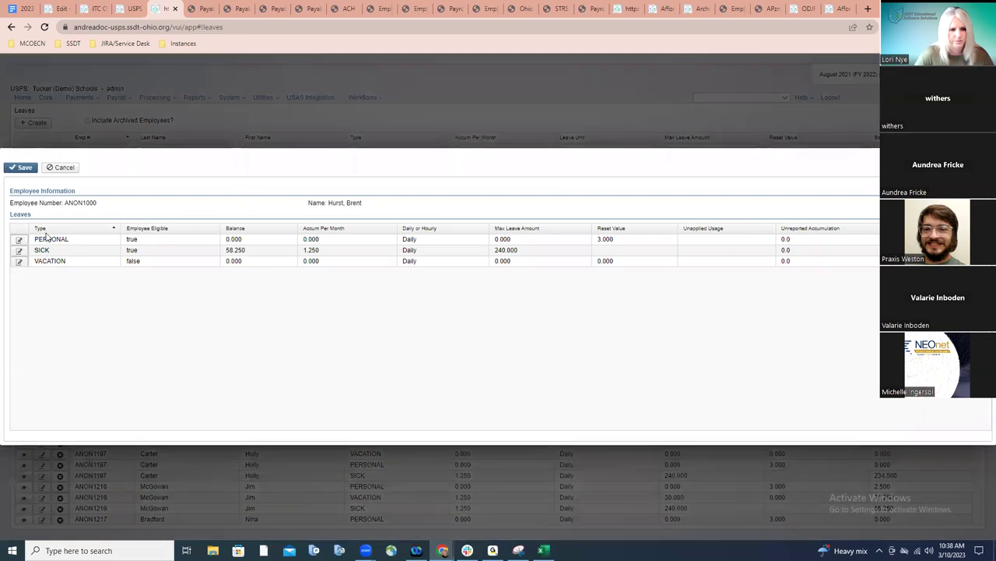
pyautogui.click(19, 240)
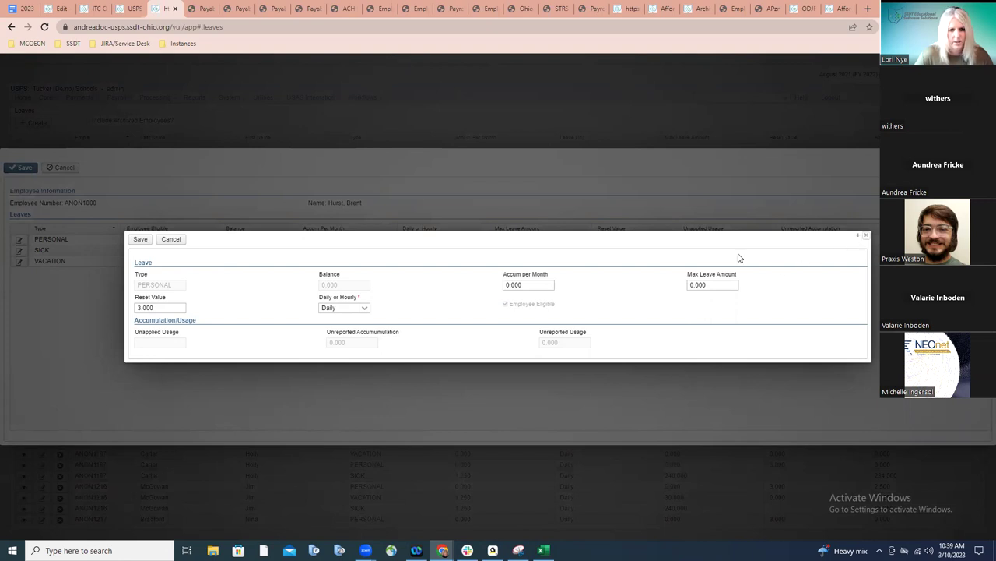
pyautogui.press('Escape')
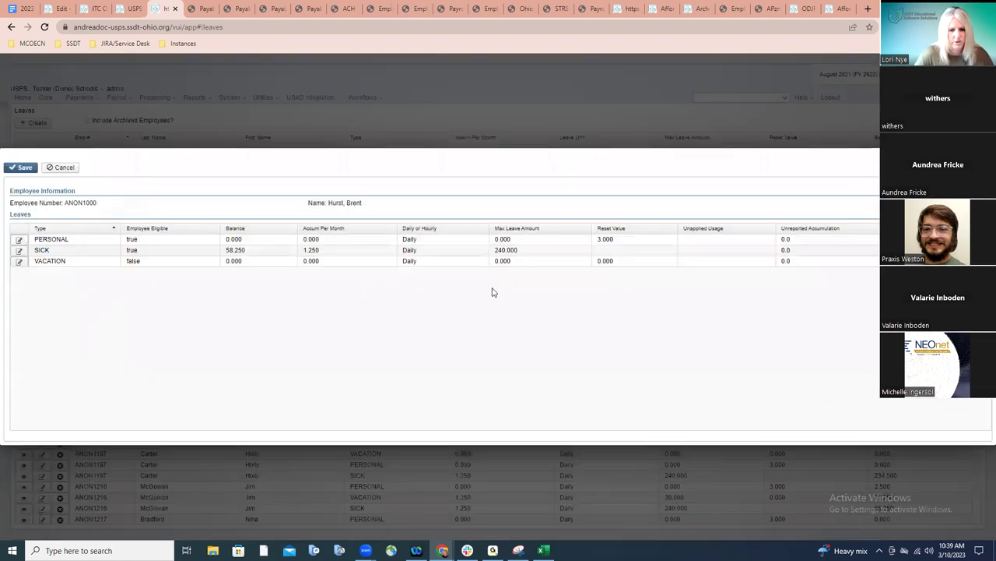
pyautogui.click(17, 240)
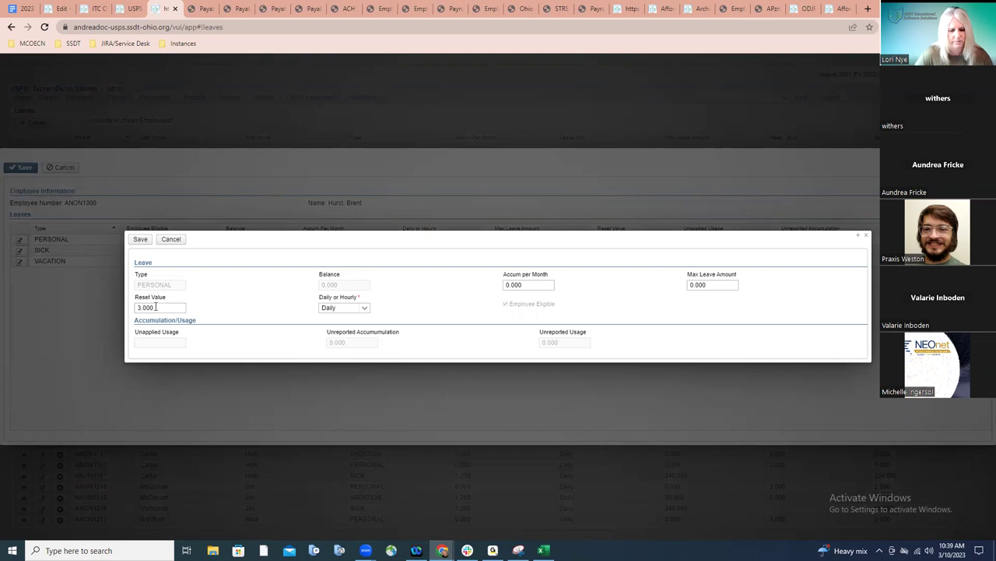
pyautogui.click(866, 235)
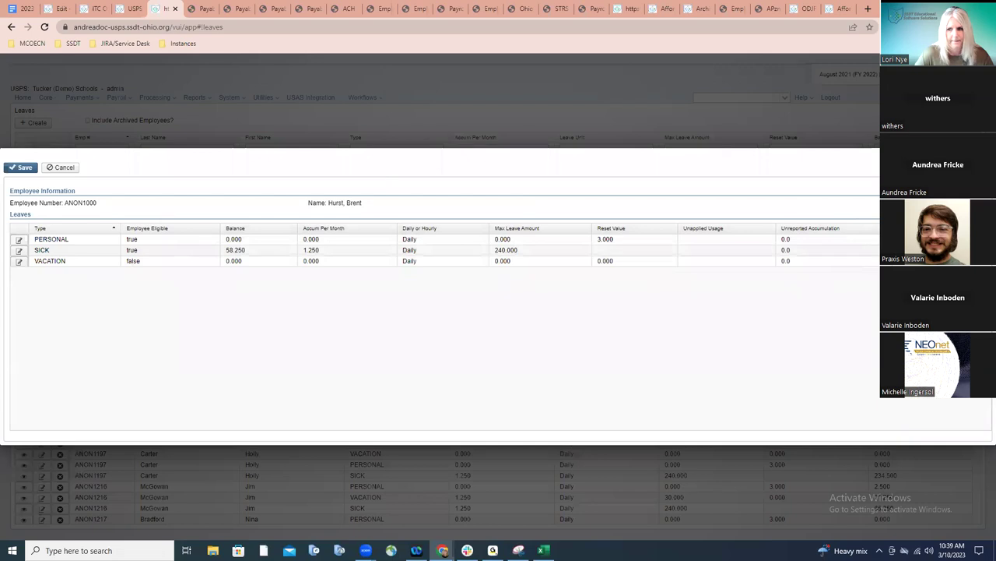
pyautogui.click(60, 167)
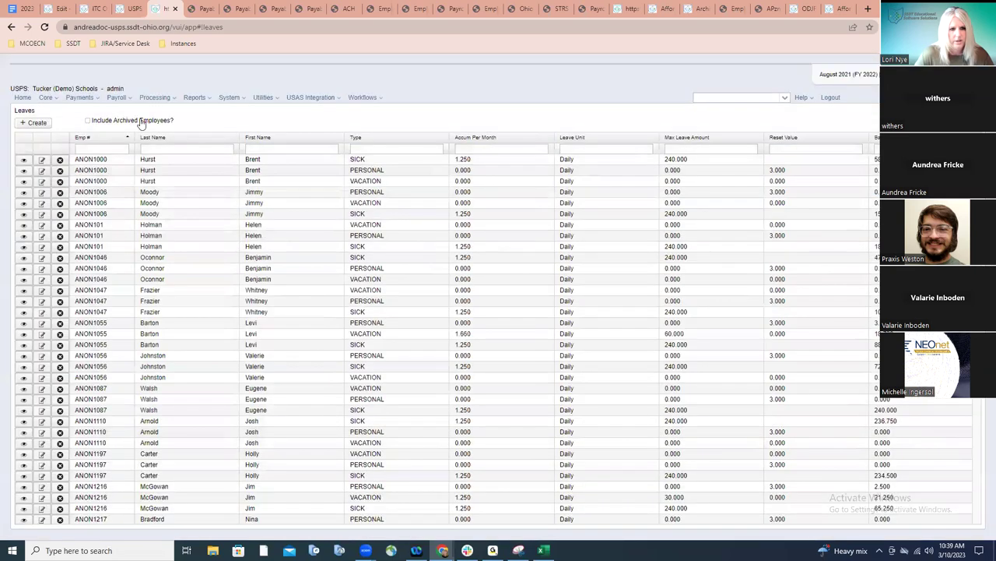
# - Reopen Benefit Update and Projection and check the Benefit Accrual Report's format choices, keeping PDF (download)
pyautogui.click(156, 98)
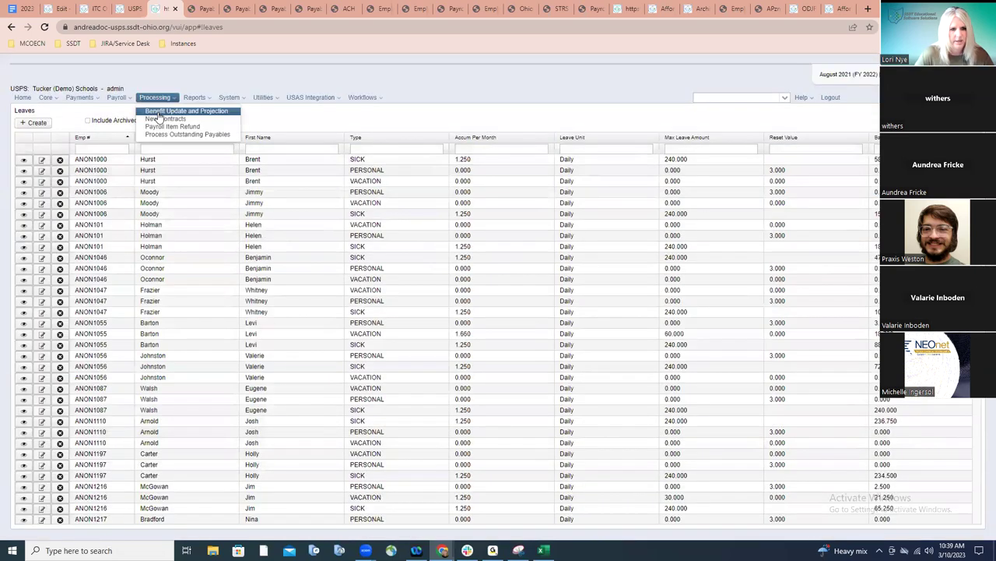
pyautogui.click(159, 112)
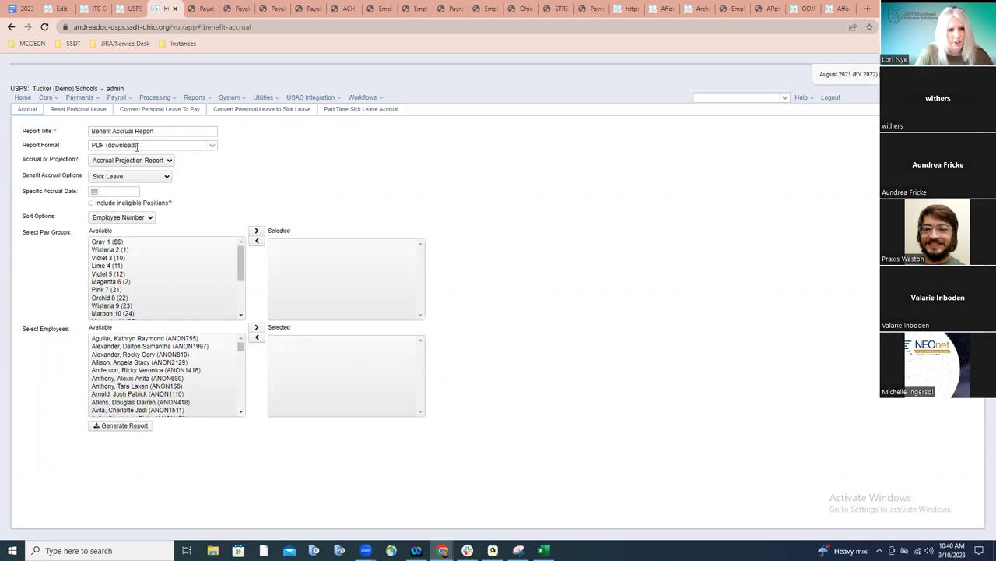
pyautogui.click(211, 148)
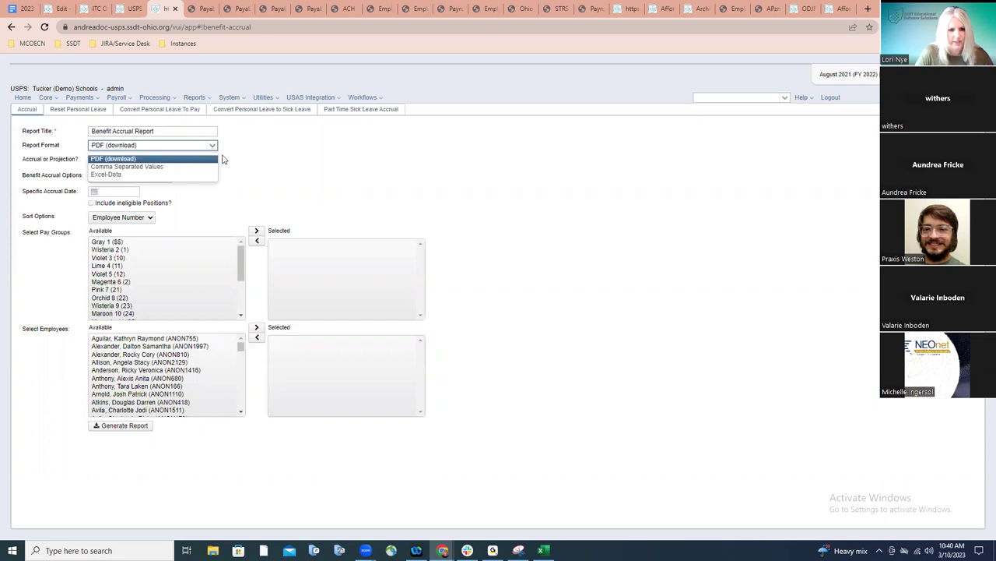
pyautogui.click(231, 158)
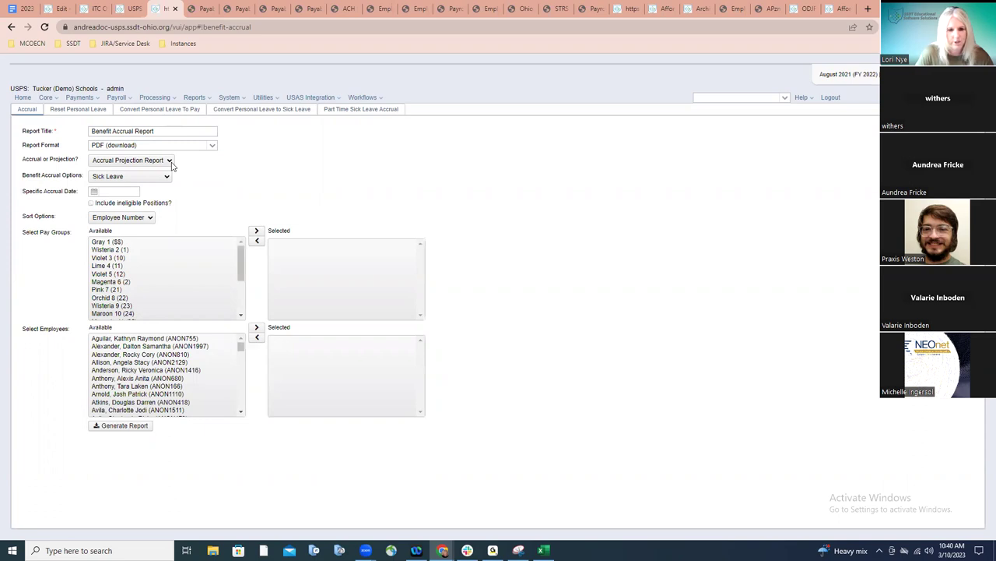
# - Keep Accrual Projection Report as the report type and set the benefit accrual option to Sick and Vacation Leave
pyautogui.click(169, 161)
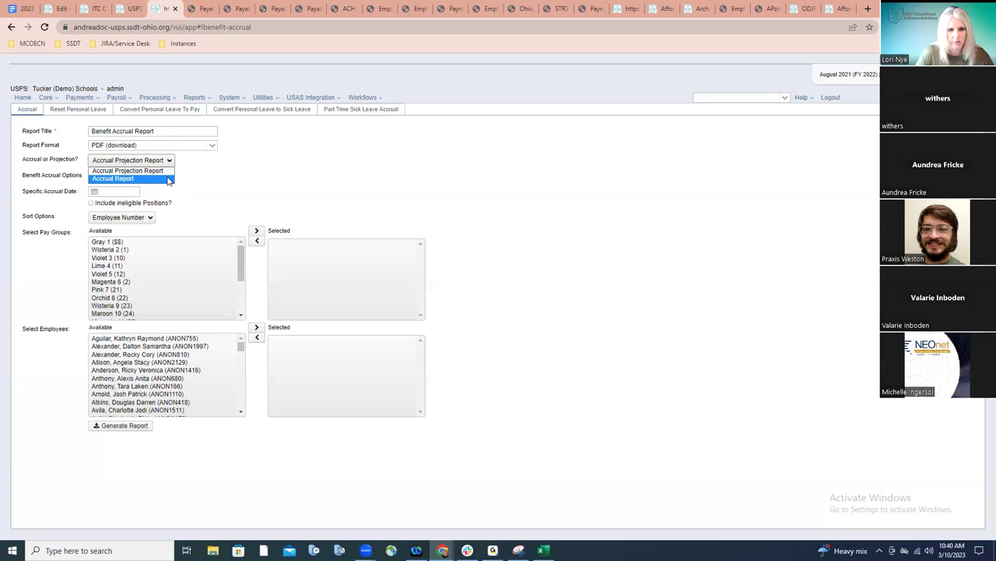
pyautogui.click(165, 170)
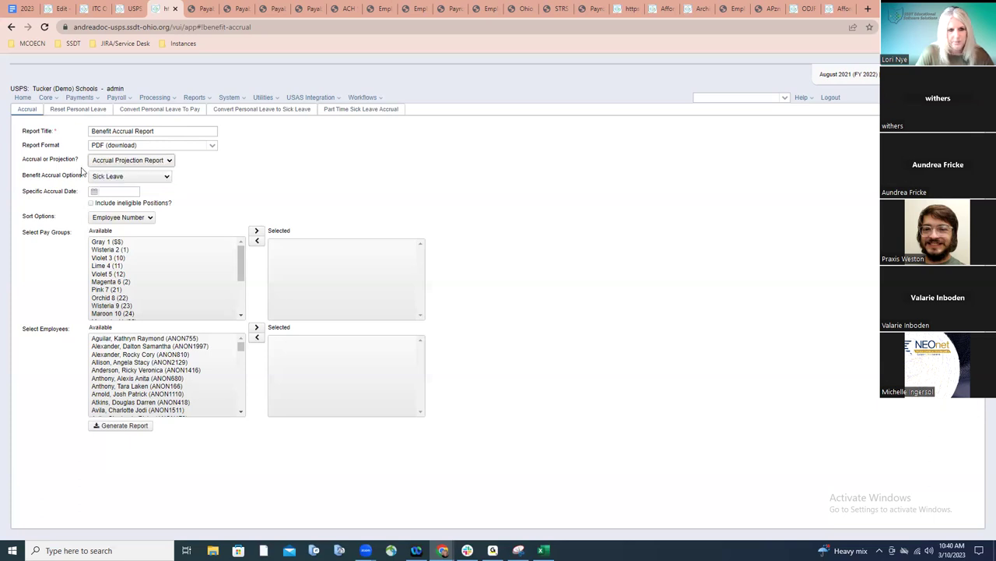
pyautogui.click(166, 178)
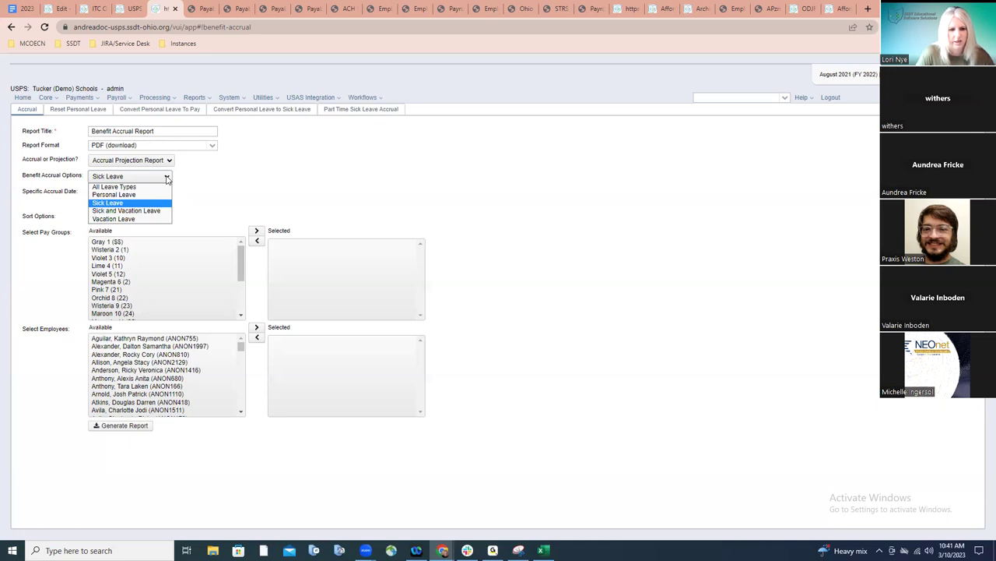
pyautogui.click(167, 187)
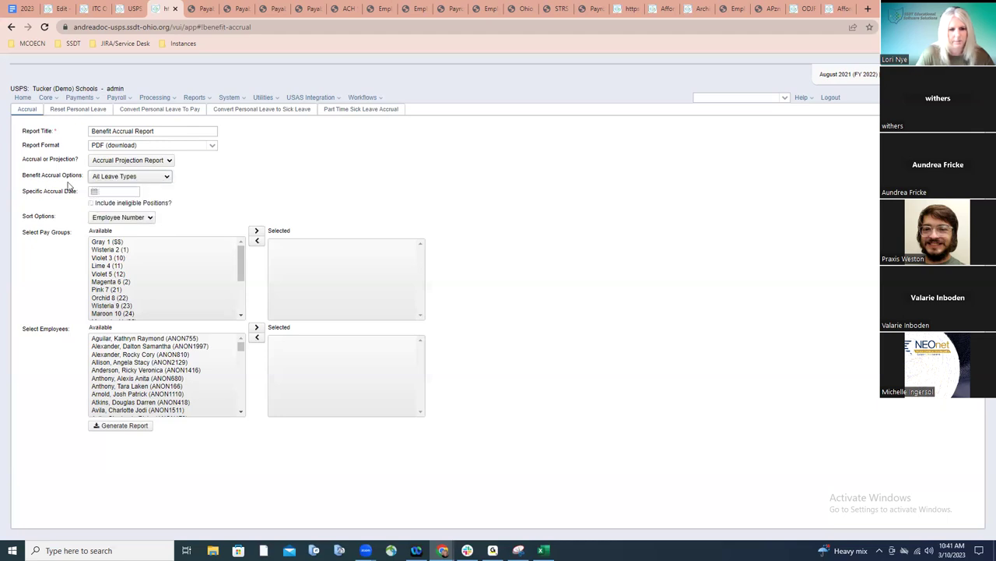
pyautogui.click(168, 178)
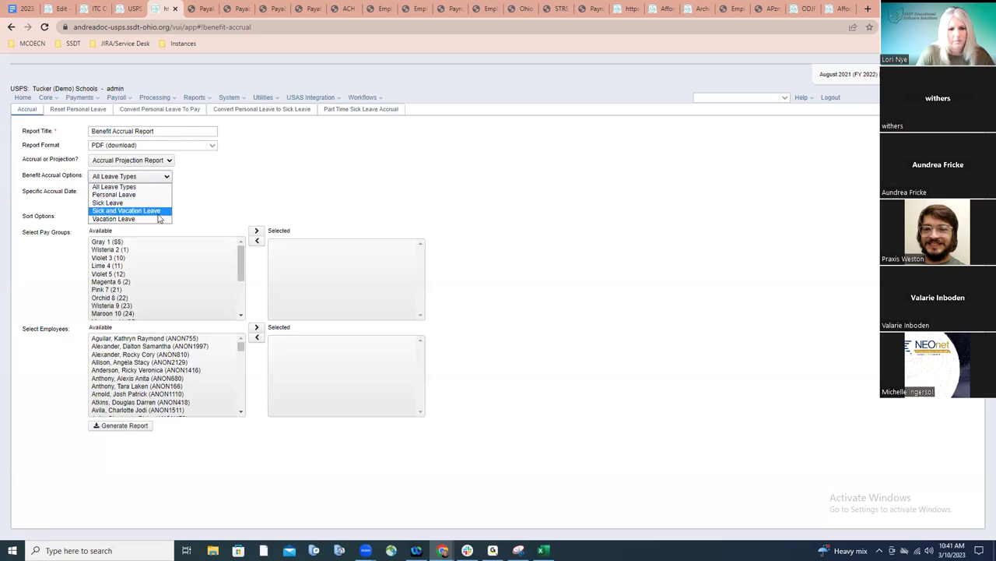
pyautogui.click(102, 211)
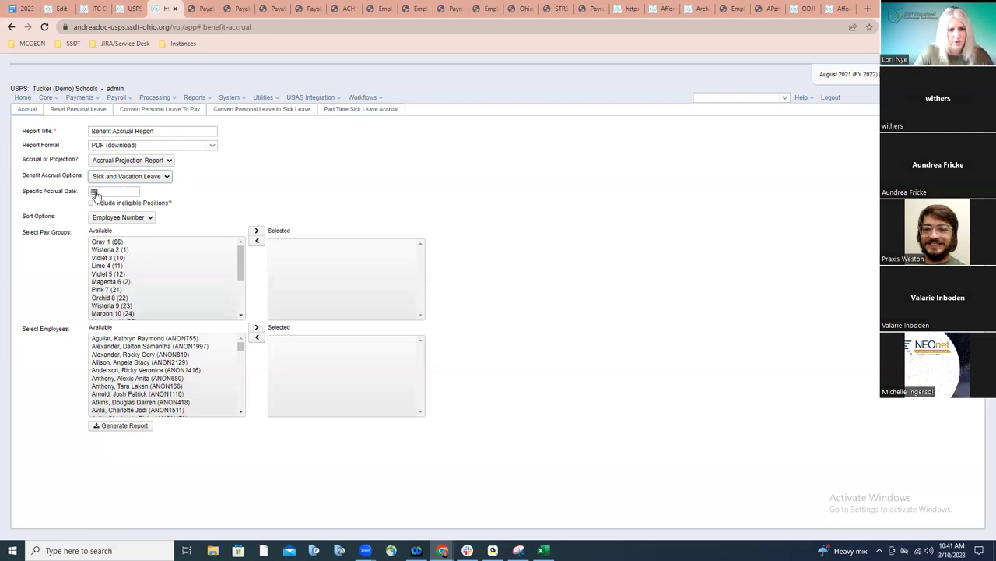
# - Set the specific accrual date to 8/30/21 and sort the report by Employee Name
pyautogui.click(94, 192)
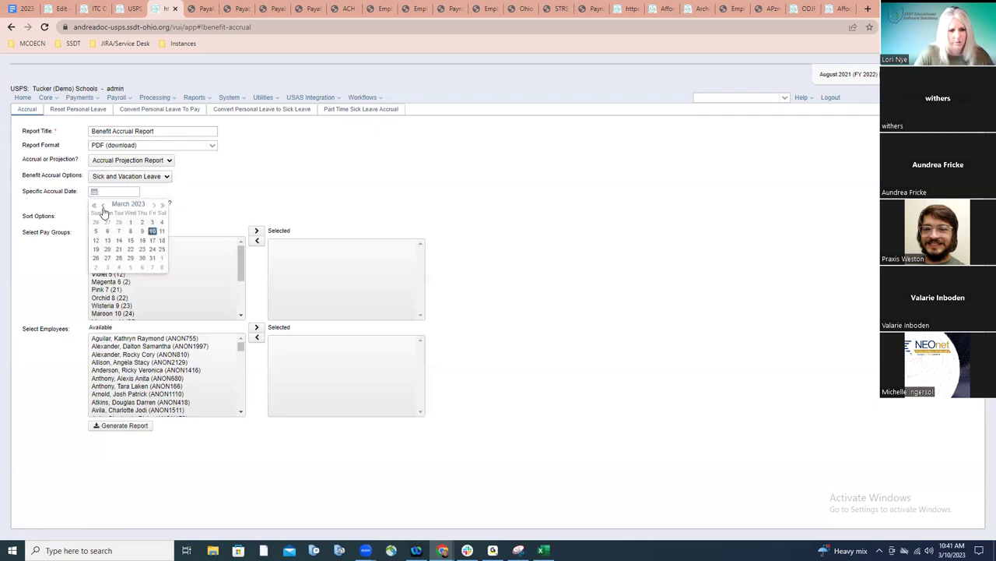
pyautogui.write('0')
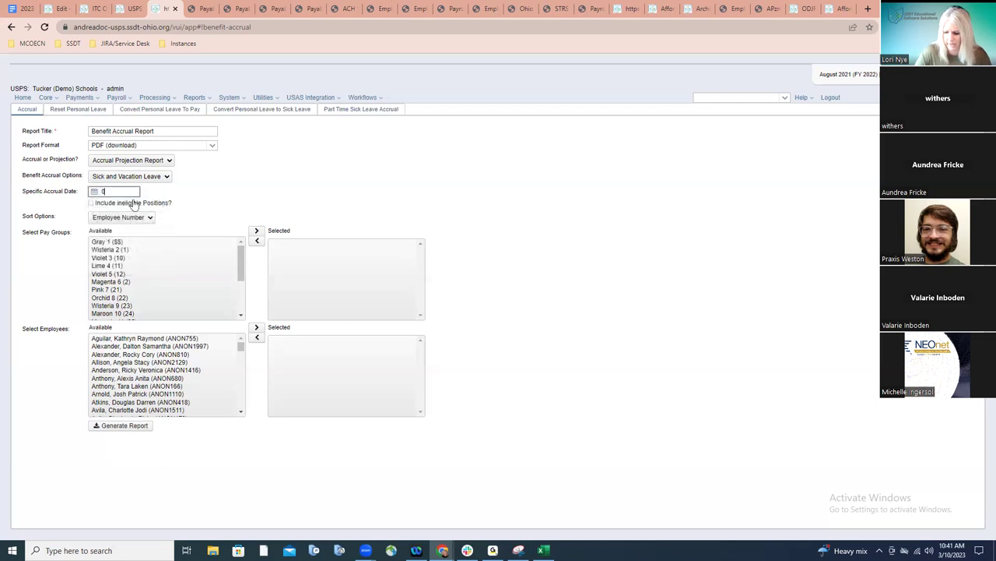
pyautogui.write('83021')
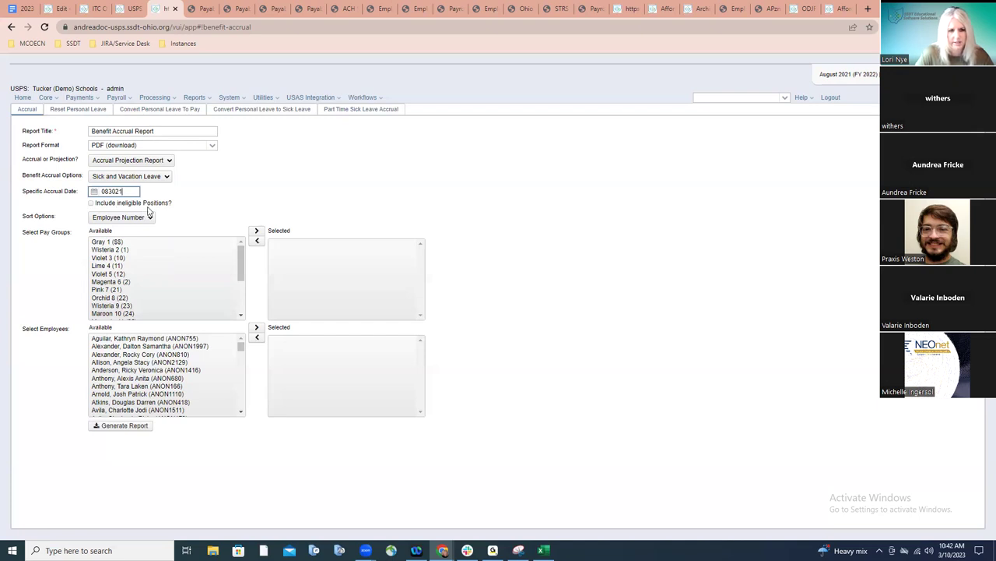
pyautogui.click(146, 218)
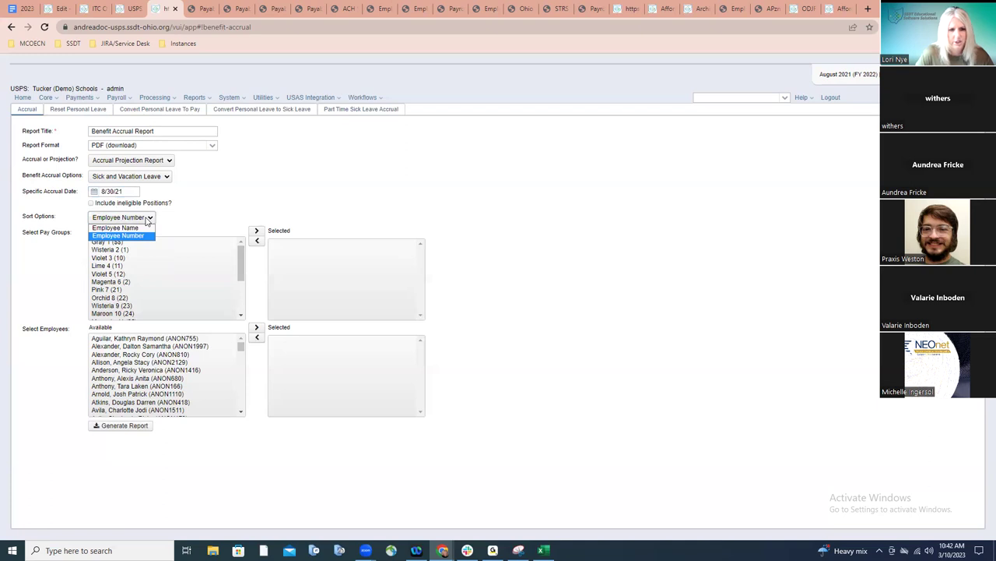
pyautogui.click(117, 227)
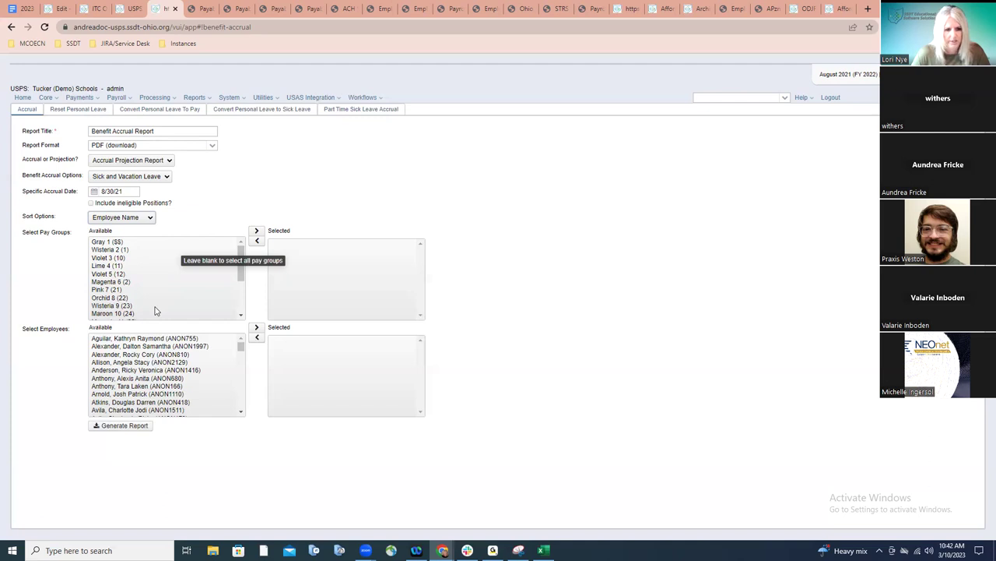
# - Generate the Benefit Accrual Report for all pay groups and employees, and review the downloaded PDF's leave balances and accumulations
pyautogui.click(128, 429)
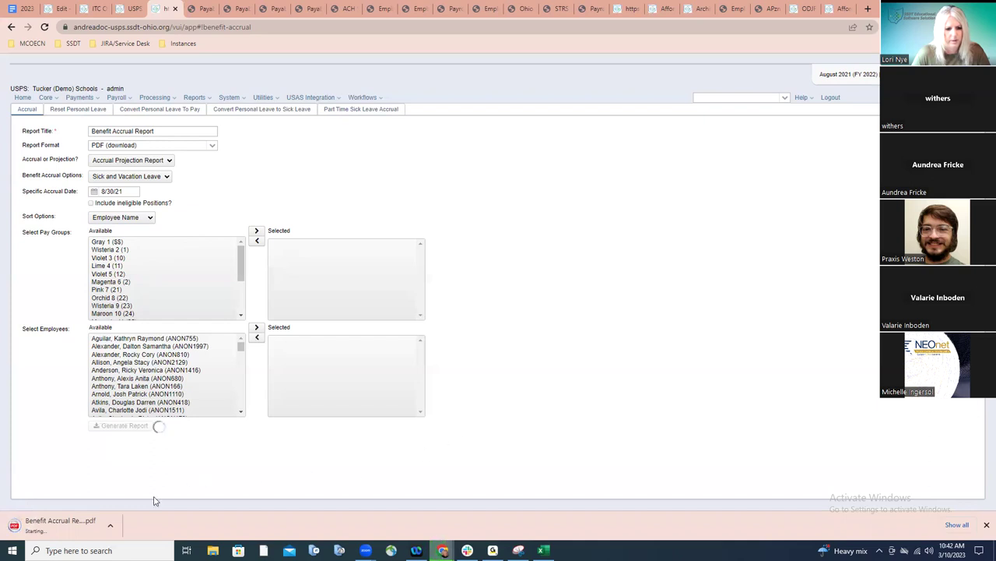
pyautogui.click(83, 523)
pyautogui.scroll(-9, 478, 296)
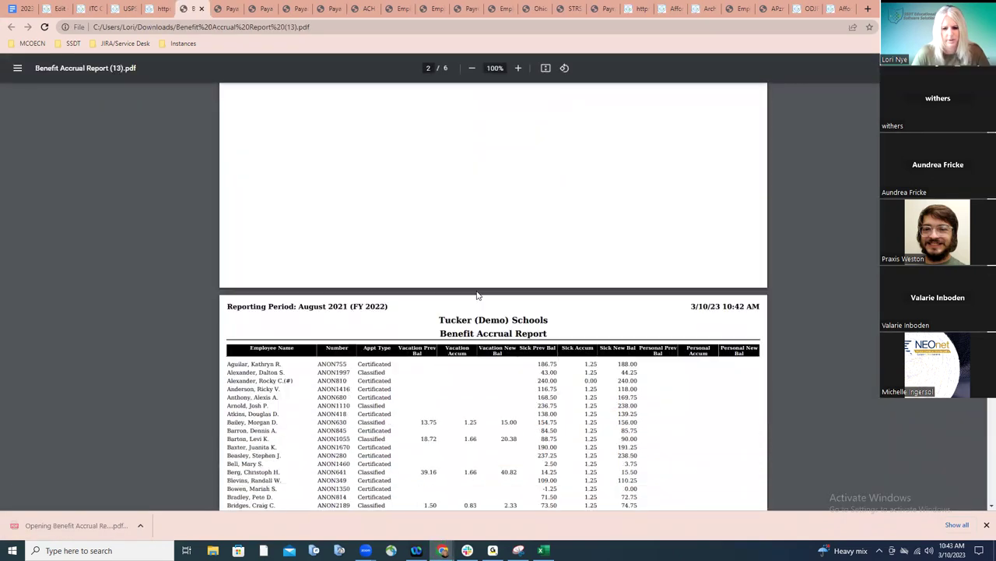
pyautogui.scroll(-1, 478, 295)
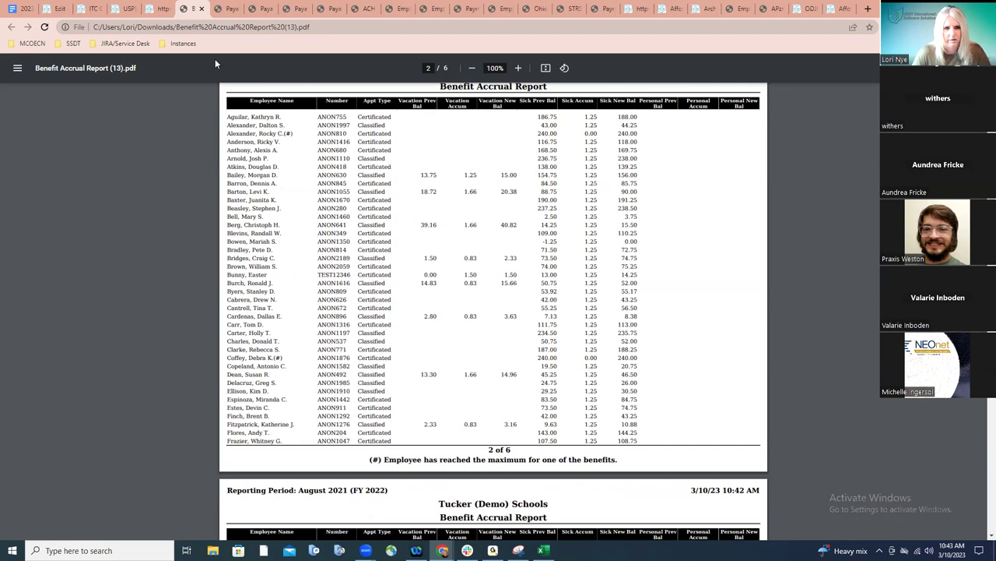
# - Return to the benefit accrual form in USPS and change the report type to Accrual Report
pyautogui.click(156, 9)
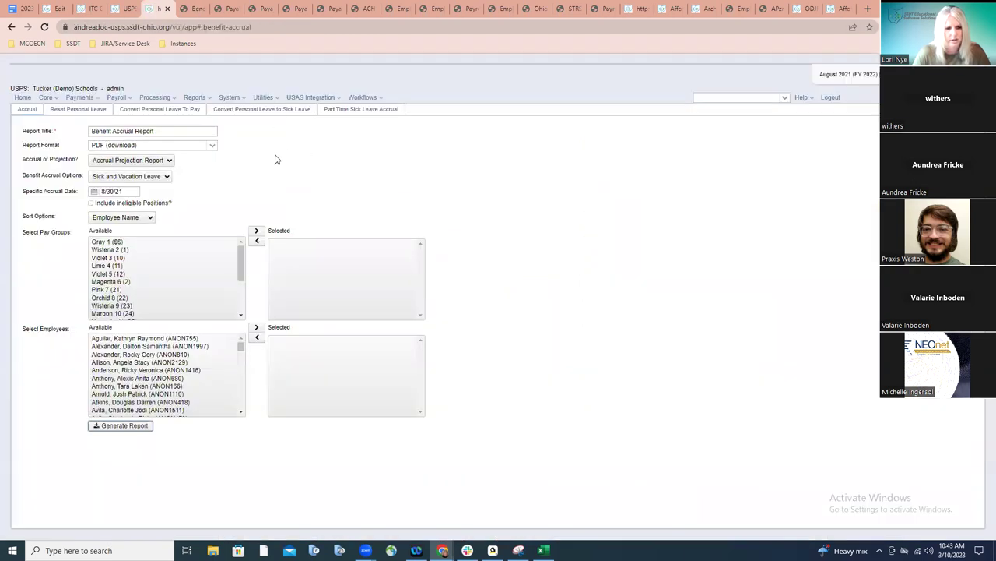
pyautogui.click(168, 162)
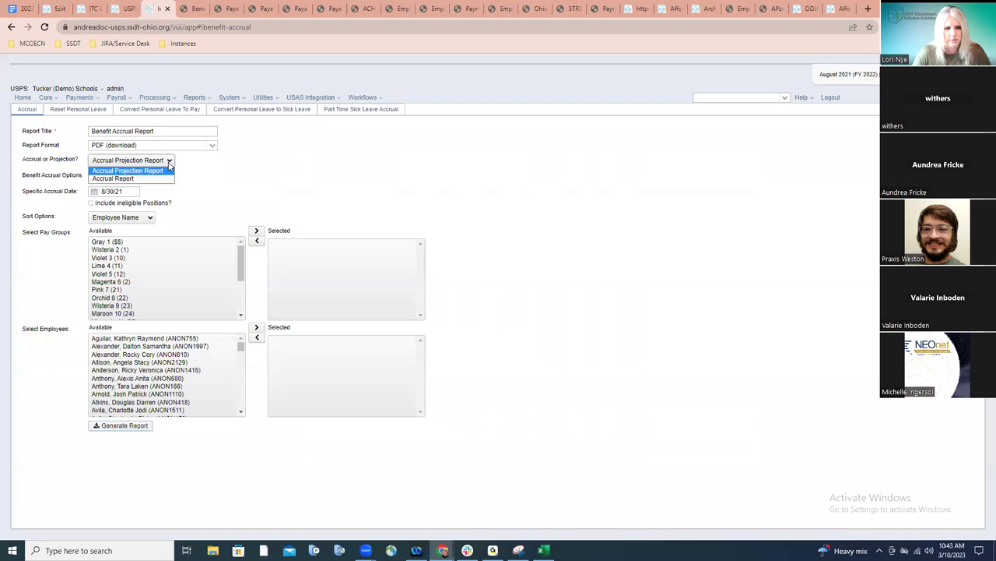
pyautogui.click(164, 178)
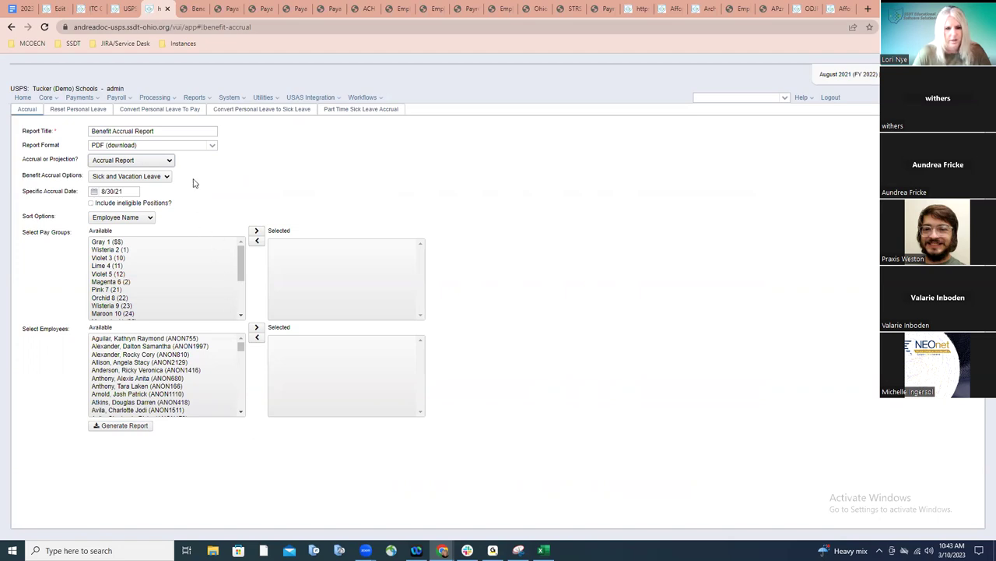
# - Look over the Reset Personal Leave date and sort options, and set the report type to Personal Leave Reset Report
pyautogui.click(88, 110)
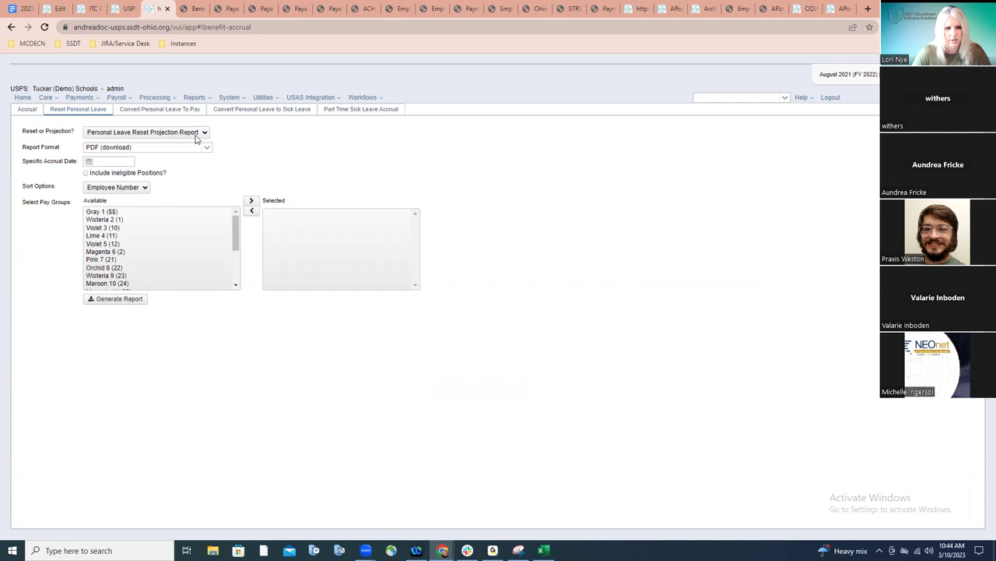
pyautogui.click(113, 161)
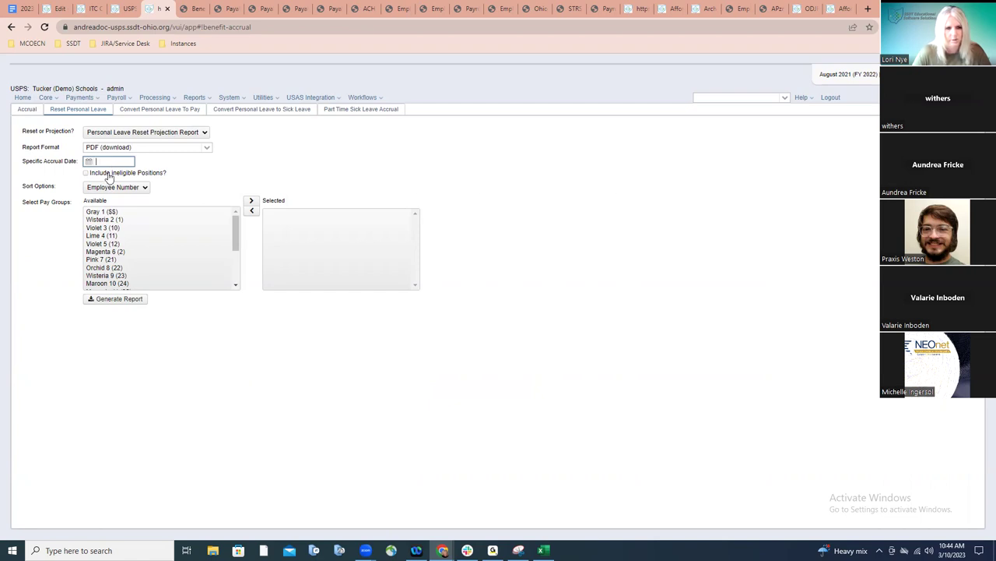
pyautogui.click(133, 188)
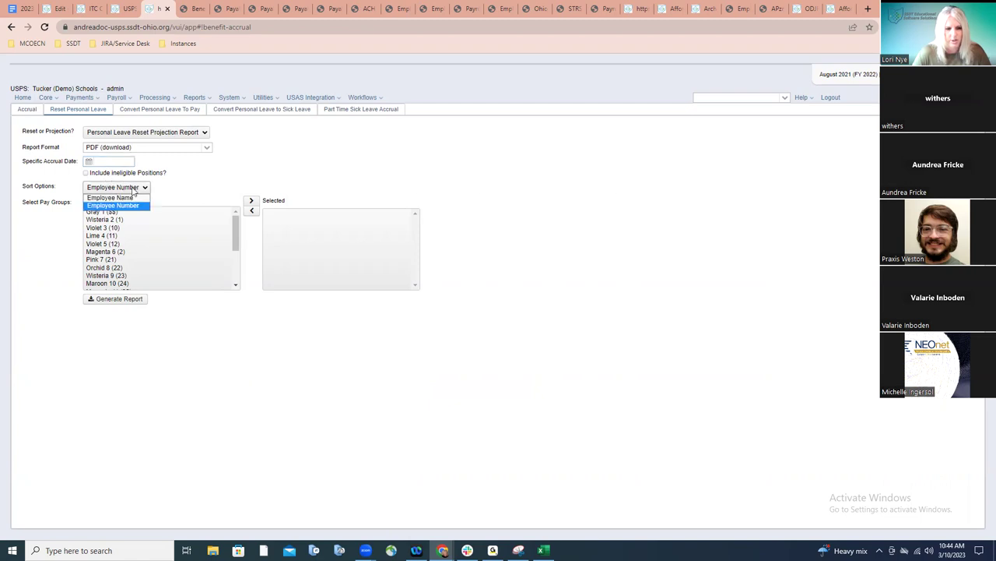
pyautogui.click(180, 190)
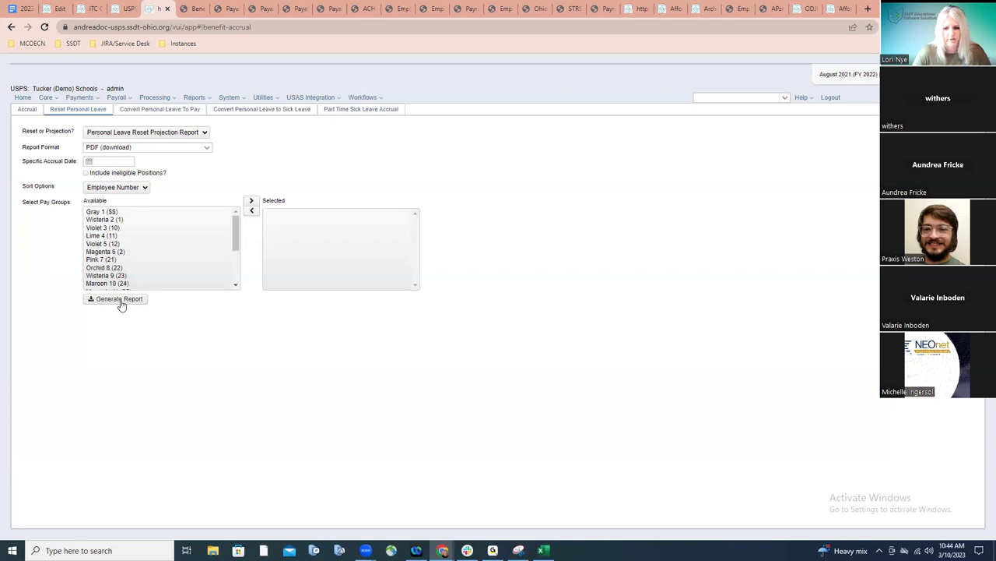
pyautogui.click(205, 134)
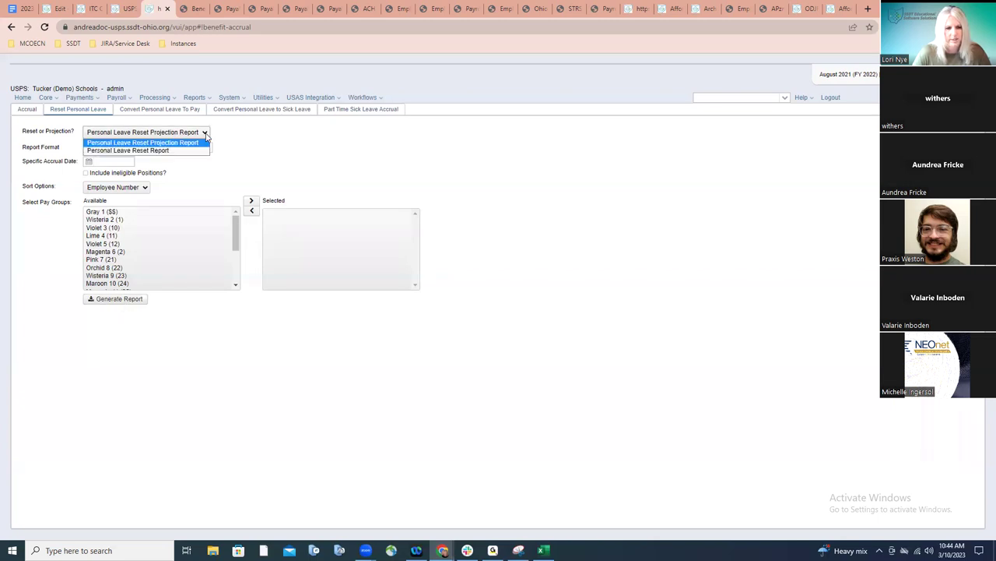
pyautogui.click(163, 153)
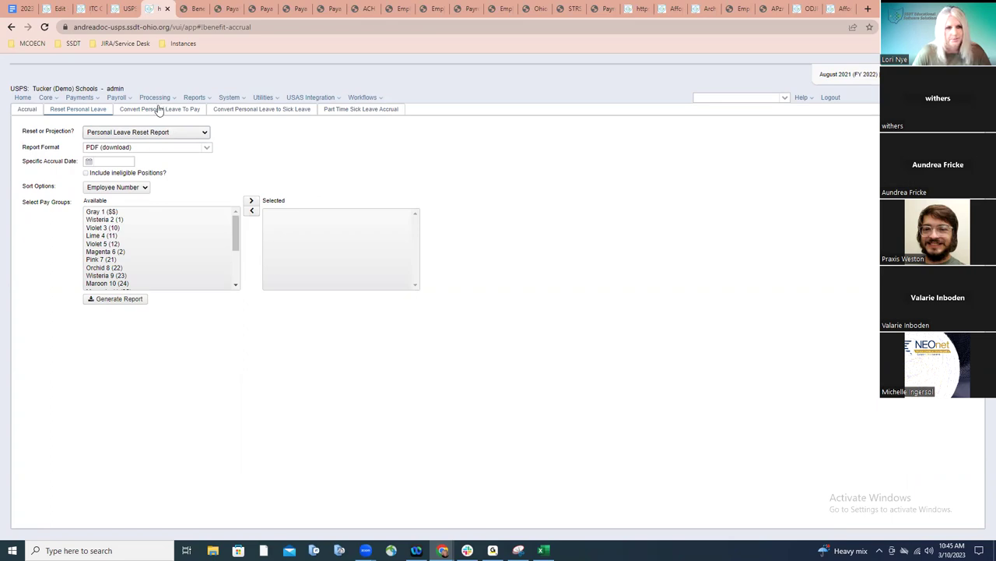
# - Review the rest of step 34 and the closing items in the USPS-R Payroll Processing Checklist, and return to its beginning
pyautogui.click(121, 12)
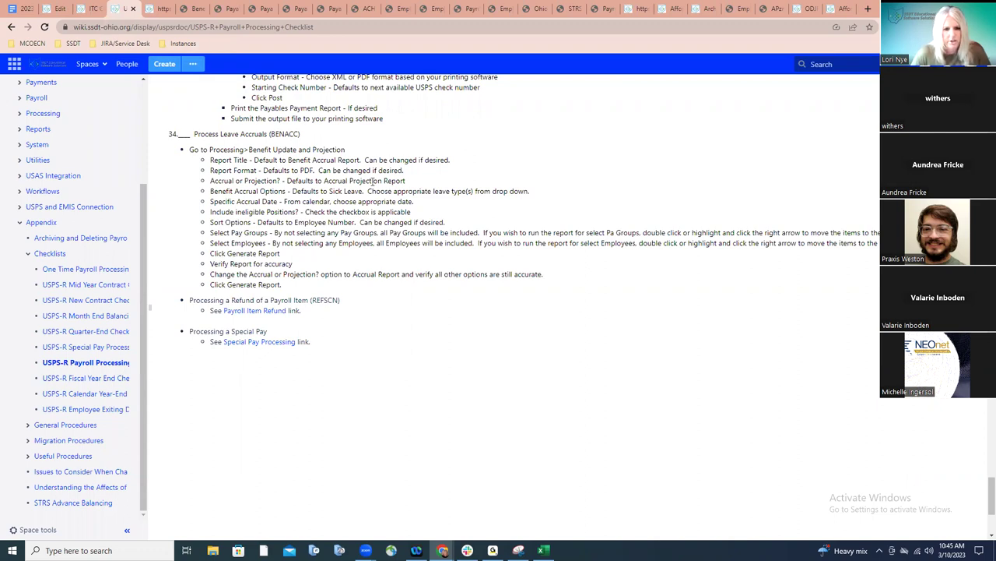
pyautogui.scroll(-1, 372, 181)
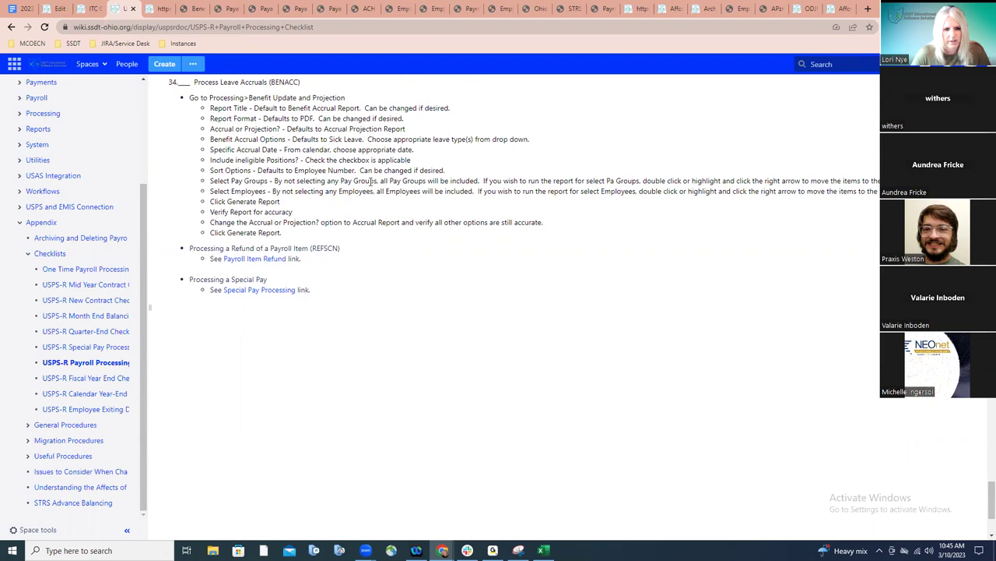
pyautogui.scroll(-1, 370, 181)
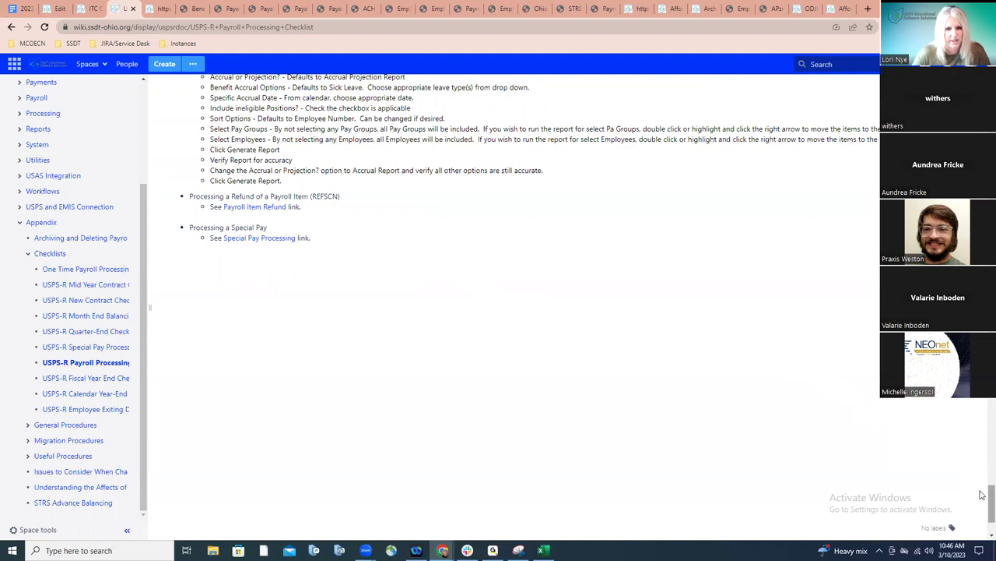
pyautogui.moveTo(982, 495); pyautogui.dragTo(989, 78)
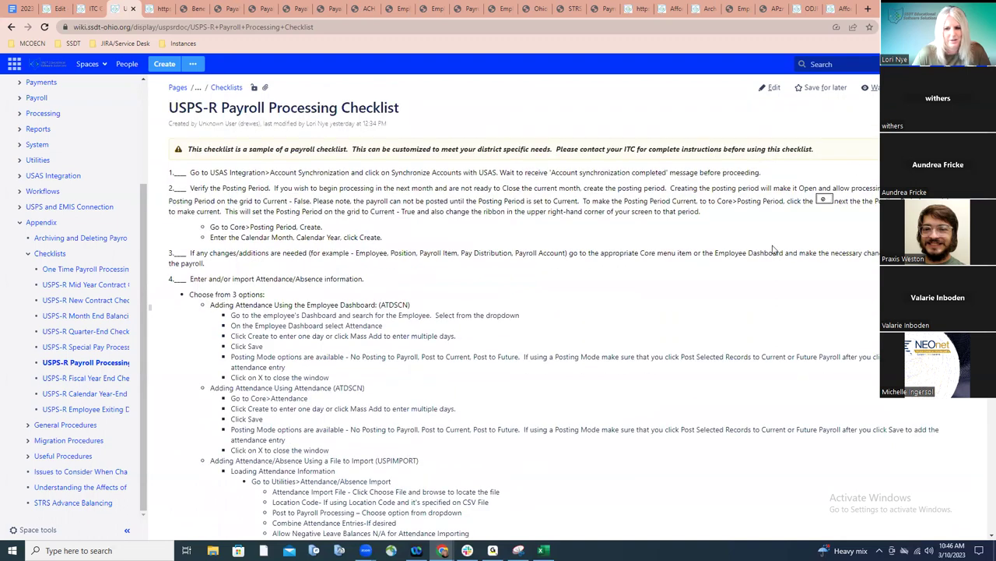